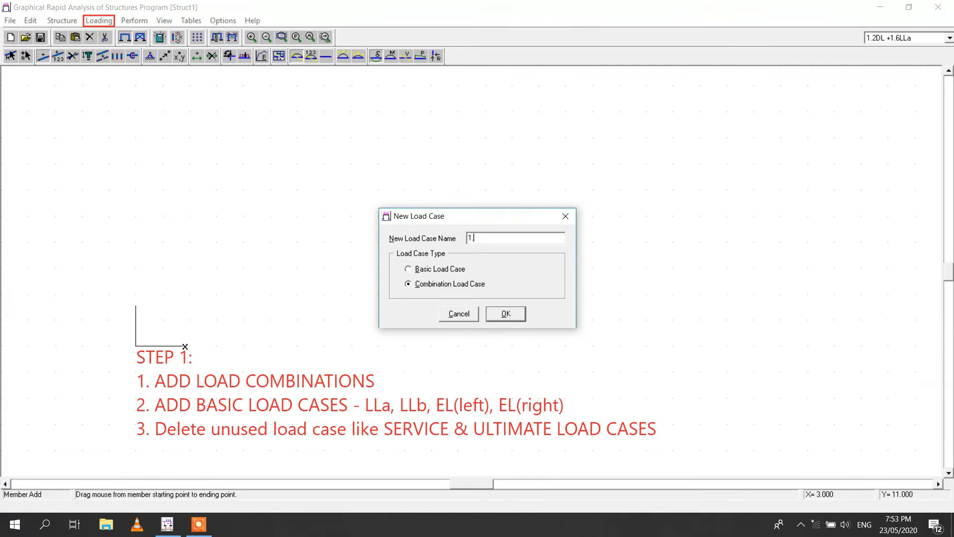
- Finish adding the combination load case 1.2DL + 1.6LLb, and add another combination load case named 1.2DL +fLLa
{"action": "type", "text": "LLb"}
{"action": "left_click", "coordinate": [506, 309]}
{"action": "left_click", "coordinate": [99, 21]}
{"action": "left_click", "coordinate": [124, 55]}
{"action": "left_click", "coordinate": [469, 284]}
{"action": "left_click", "coordinate": [497, 238]}
{"action": "type", "text": "1.2DL +"}
{"action": "type", "text": "LLa"}
{"action": "left_click", "coordinate": [506, 313]}
- Add a combination load case named 1.2DL + fLLb
{"action": "left_click", "coordinate": [98, 20]}
{"action": "left_click", "coordinate": [124, 54]}
{"action": "left_click", "coordinate": [437, 283]}
{"action": "left_click", "coordinate": [497, 238]}
{"action": "type", "text": "1.2DL + FLLb"}
{"action": "left_click", "coordinate": [511, 314]}
- Add a combination load case named 1.42DL +1LLa+EL(left)
{"action": "left_click", "coordinate": [99, 21]}
{"action": "left_click", "coordinate": [124, 54]}
{"action": "left_click", "coordinate": [491, 242]}
{"action": "type", "text": "1.4D"}
{"action": "key", "text": "BackSpace"}
{"action": "type", "text": "2DL +1LLa+EL(left)"}
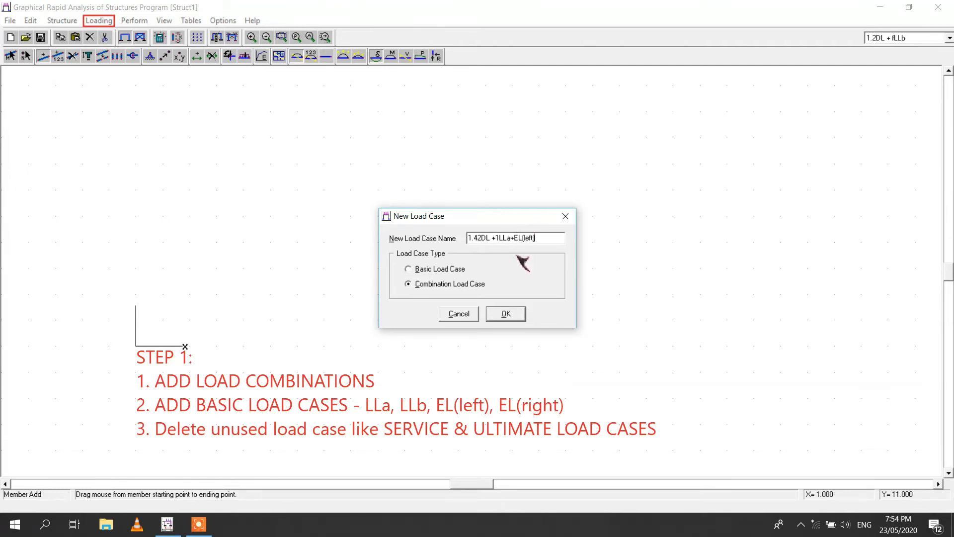
{"action": "left_click", "coordinate": [506, 314]}
- Add a combination load case named 1.42DL +fLLa+EL(right
{"action": "left_click", "coordinate": [112, 22]}
{"action": "left_click", "coordinate": [127, 48]}
{"action": "type", "text": "1.42DL"}
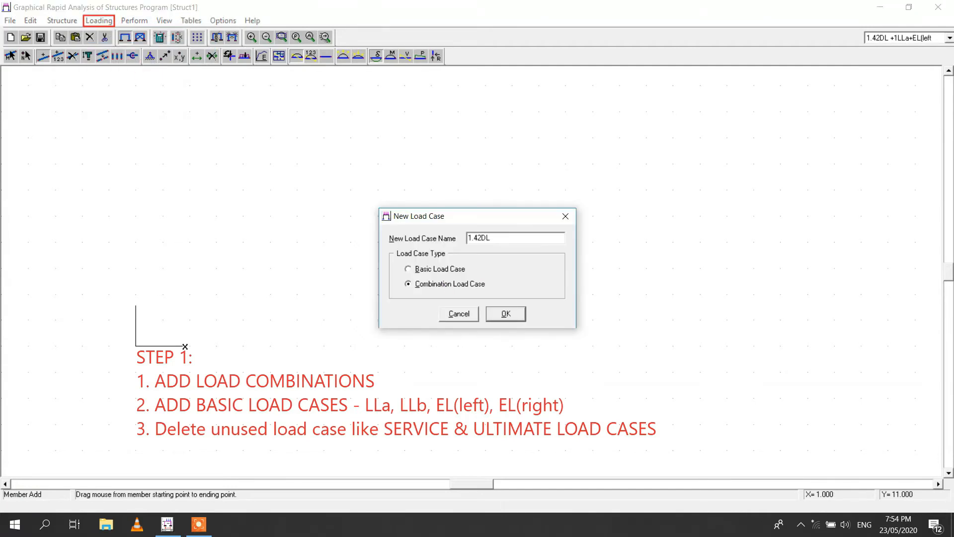
{"action": "type", "text": " +1LLa"}
{"action": "type", "text": "+el"}
{"action": "key", "text": "BackSpace"}
{"action": "key", "text": "BackSpace"}
{"action": "type", "text": "EL(right"}
{"action": "left_click", "coordinate": [519, 316]}
- Add a combination load case named 1.42DL +fLLb+EL(left
{"action": "left_click", "coordinate": [105, 22]}
{"action": "left_click", "coordinate": [131, 49]}
{"action": "type", "text": "1.42DL +fLLb+e"}
{"action": "key", "text": "BackSpace"}
{"action": "type", "text": "EL(left)"}
{"action": "left_click", "coordinate": [512, 313]}
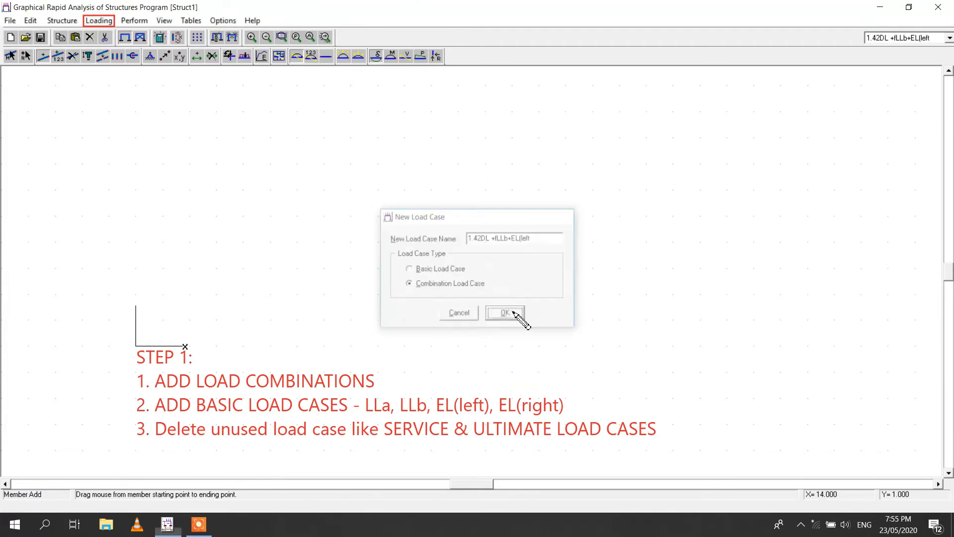
- Add a combination load case named 1.42DL +fLLb+EL(right
{"action": "left_click", "coordinate": [408, 284]}
{"action": "left_click", "coordinate": [504, 236]}
{"action": "type", "text": "1.2"}
{"action": "key", "text": "BackSpace"}
{"action": "key", "text": "BackSpace"}
{"action": "key", "text": "BackSpace"}
{"action": "type", "text": "42DL +fLL"}
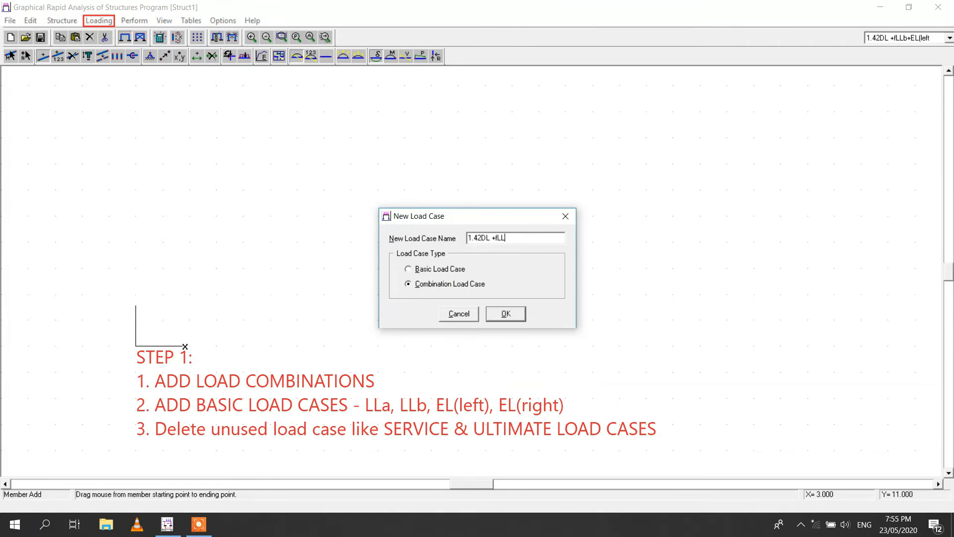
{"action": "type", "text": "b+EL(right"}
{"action": "left_click", "coordinate": [516, 310]}
- Try to add a combination load case named 1.12DL+EL(left
{"action": "left_click", "coordinate": [99, 21]}
{"action": "left_click", "coordinate": [147, 60]}
{"action": "left_click", "coordinate": [437, 284]}
{"action": "left_click", "coordinate": [488, 239]}
{"action": "type", "text": "1.12DL+EL"}
{"action": "key", "text": "BackSpace"}
{"action": "key", "text": "BackSpace"}
{"action": "type", "text": "left)"}
{"action": "left_click", "coordinate": [506, 314]}
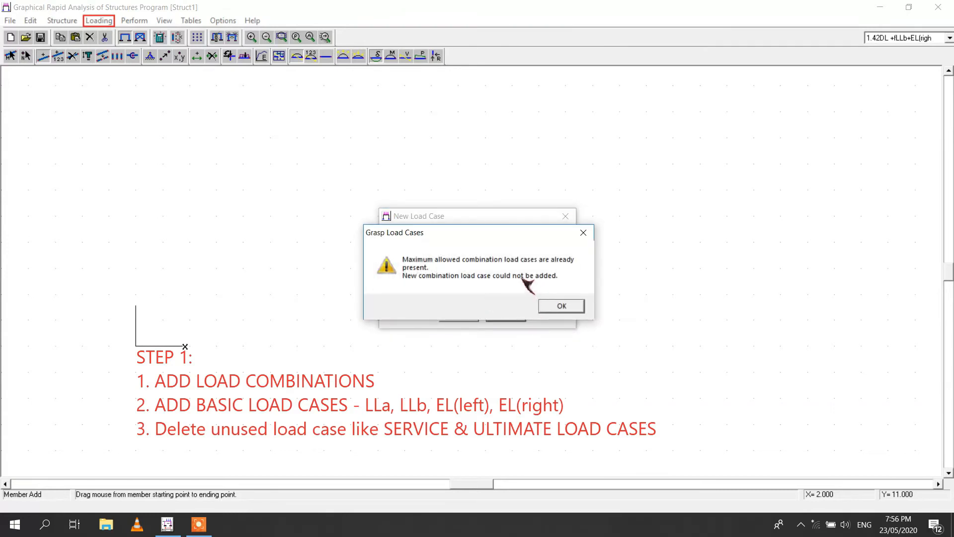
{"action": "left_click", "coordinate": [561, 306]}
{"action": "left_click", "coordinate": [462, 312]}
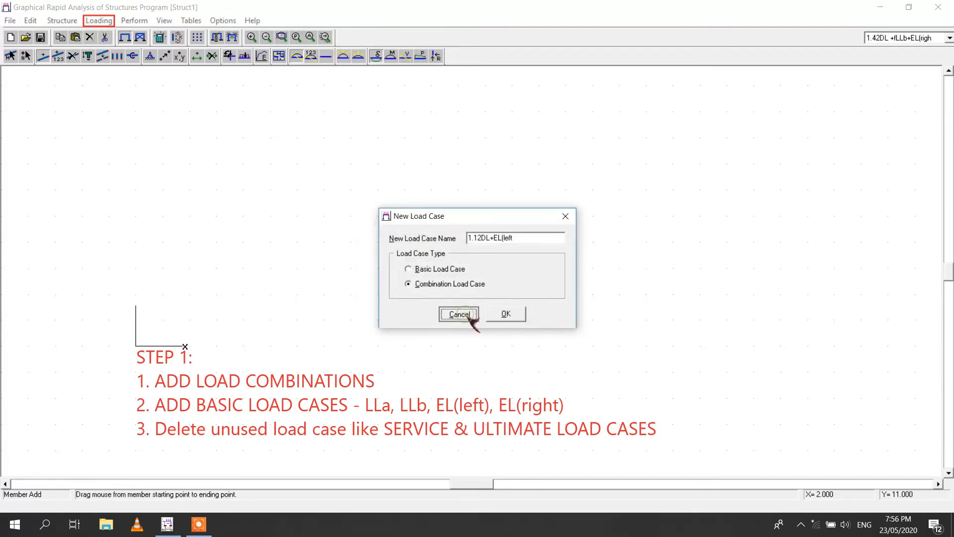
- Delete the unused Service Load and Ultimate Load combination cases
{"action": "left_click", "coordinate": [99, 20]}
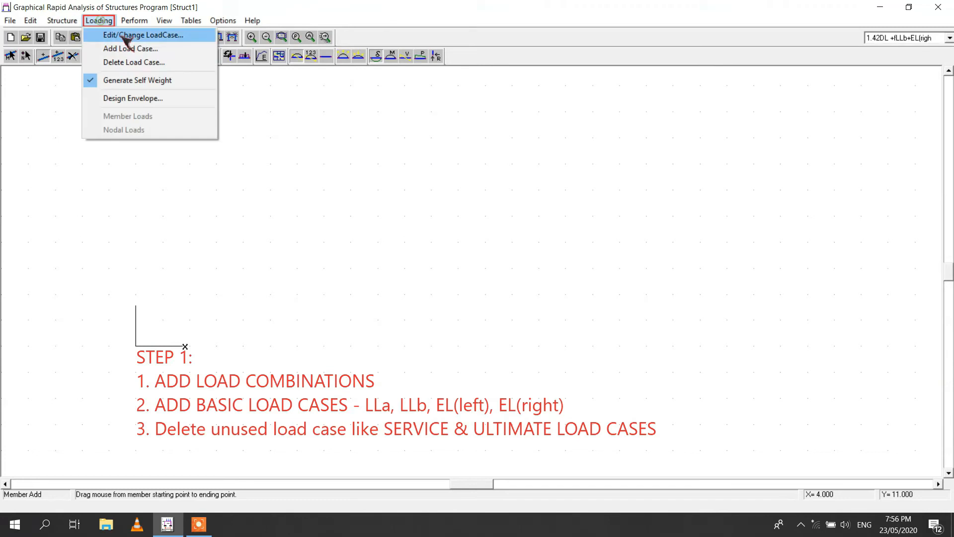
{"action": "left_click", "coordinate": [132, 62]}
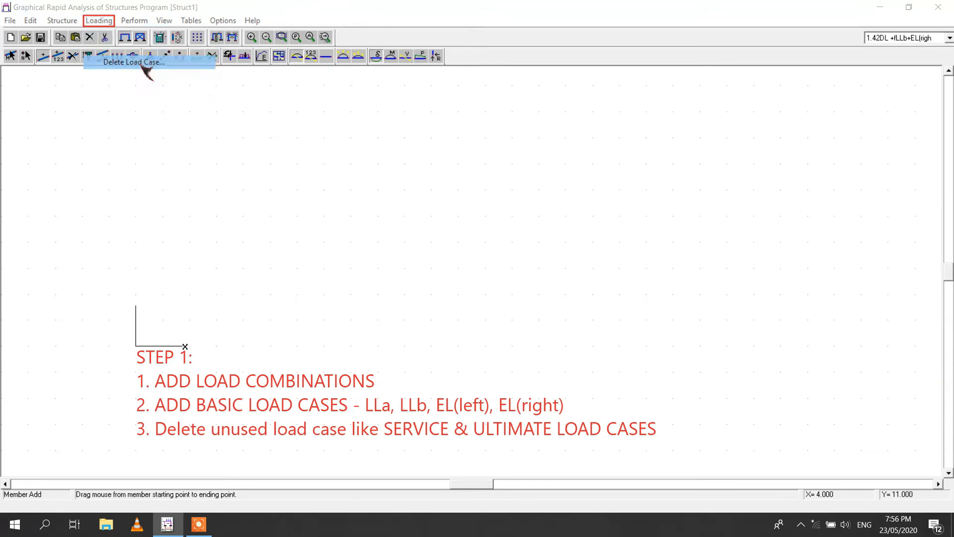
{"action": "left_click", "coordinate": [437, 236]}
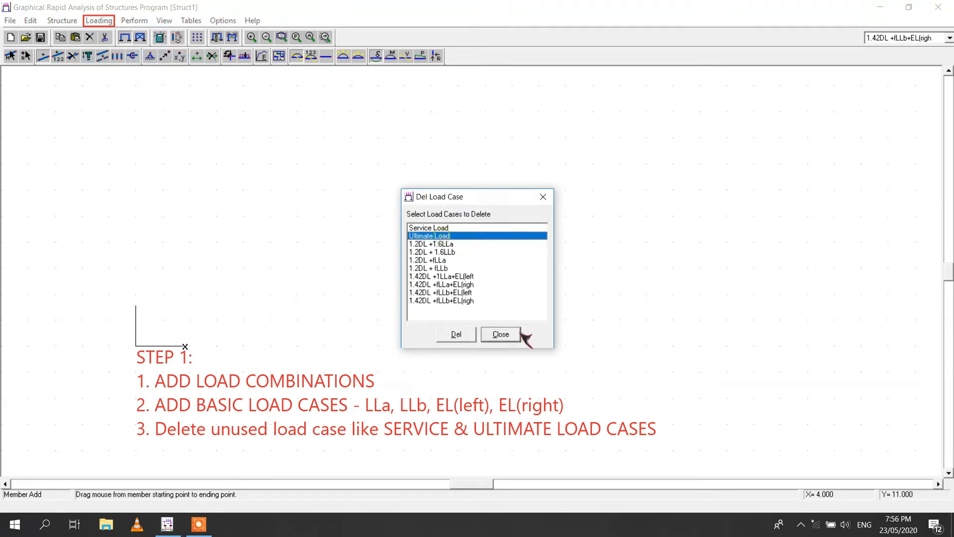
{"action": "left_click", "coordinate": [456, 335]}
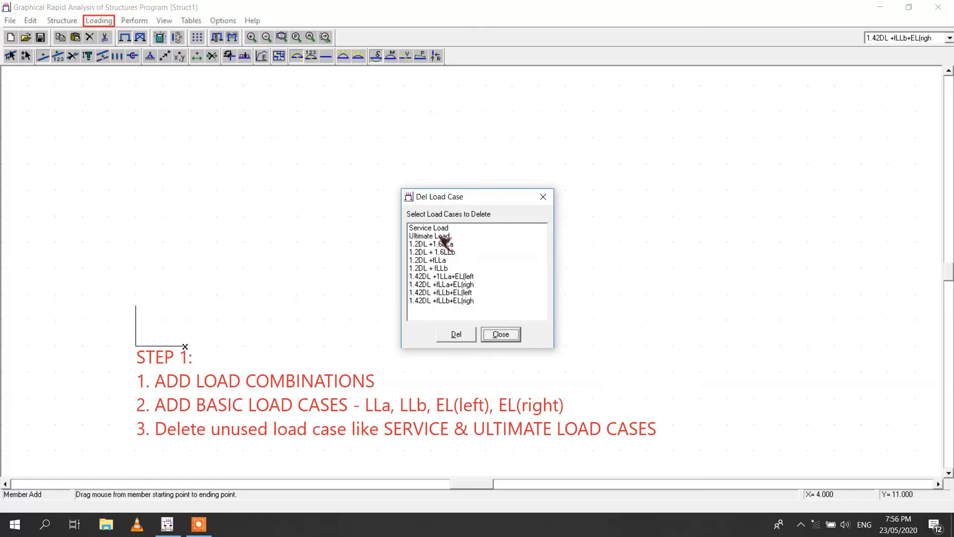
{"action": "left_click", "coordinate": [445, 236]}
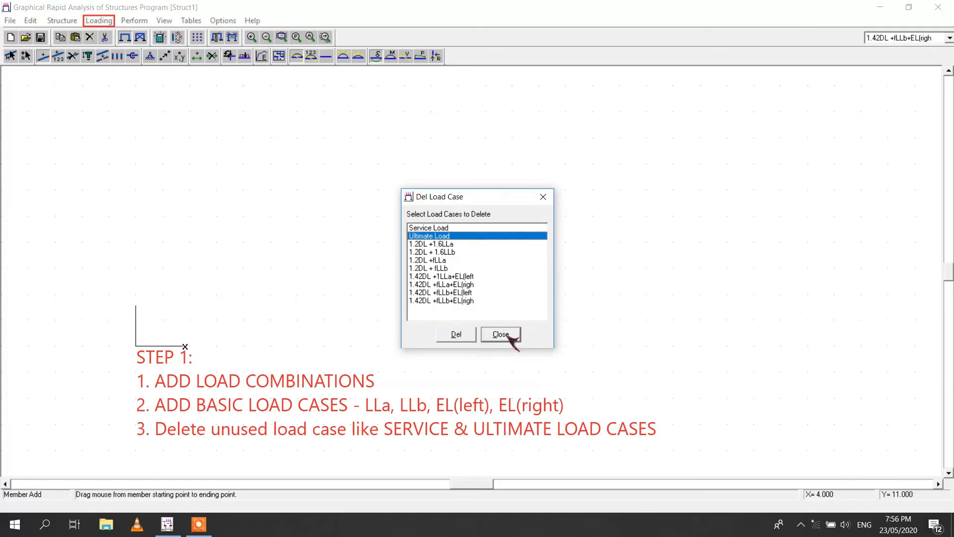
{"action": "left_click", "coordinate": [457, 335]}
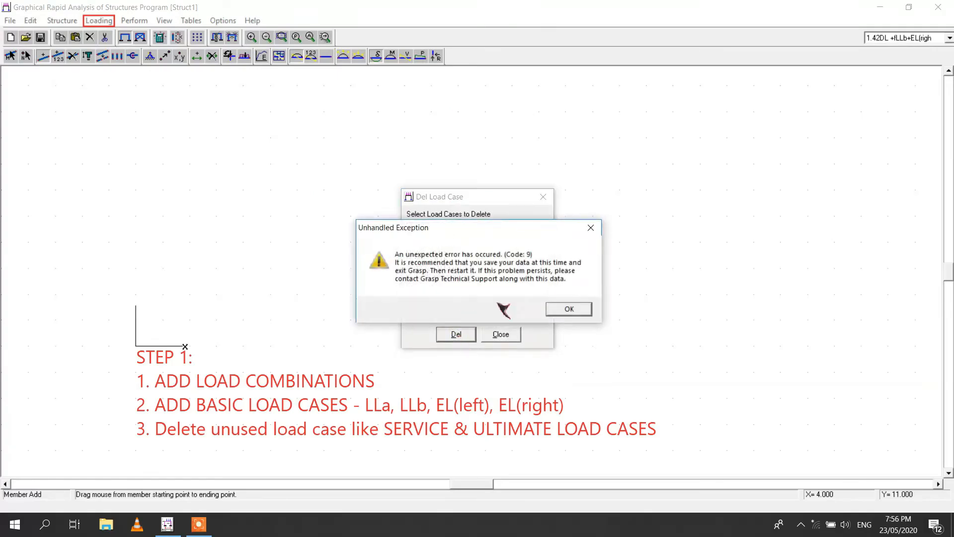
{"action": "left_click", "coordinate": [568, 309]}
{"action": "left_click", "coordinate": [444, 228]}
{"action": "left_click", "coordinate": [456, 334]}
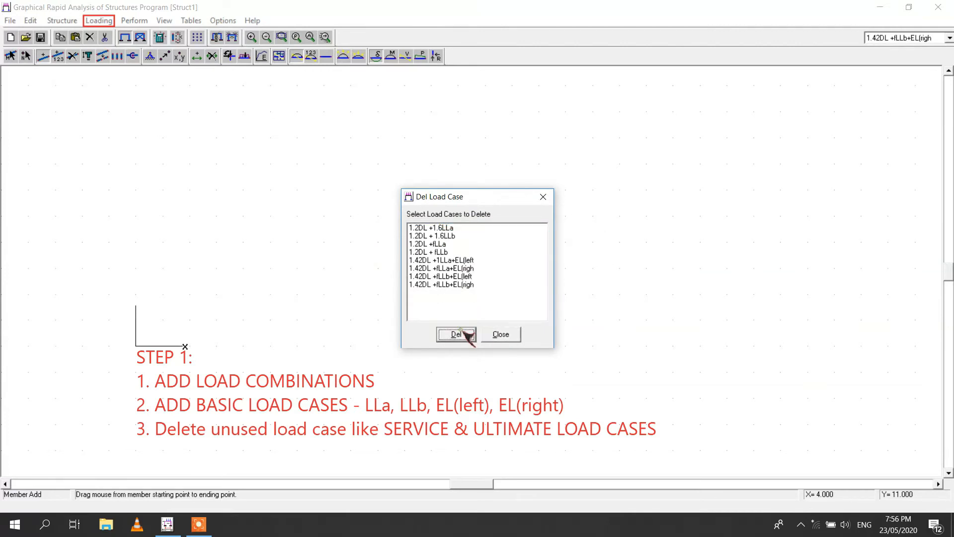
{"action": "left_click", "coordinate": [500, 336]}
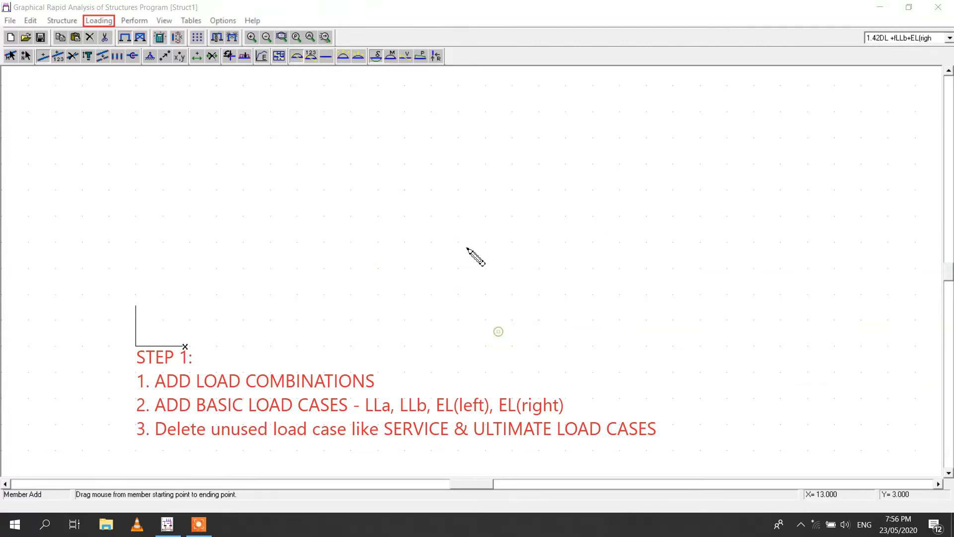
- Add a combination load case named 1.12DL+EL(left)
{"action": "left_click", "coordinate": [98, 20]}
{"action": "left_click", "coordinate": [127, 47]}
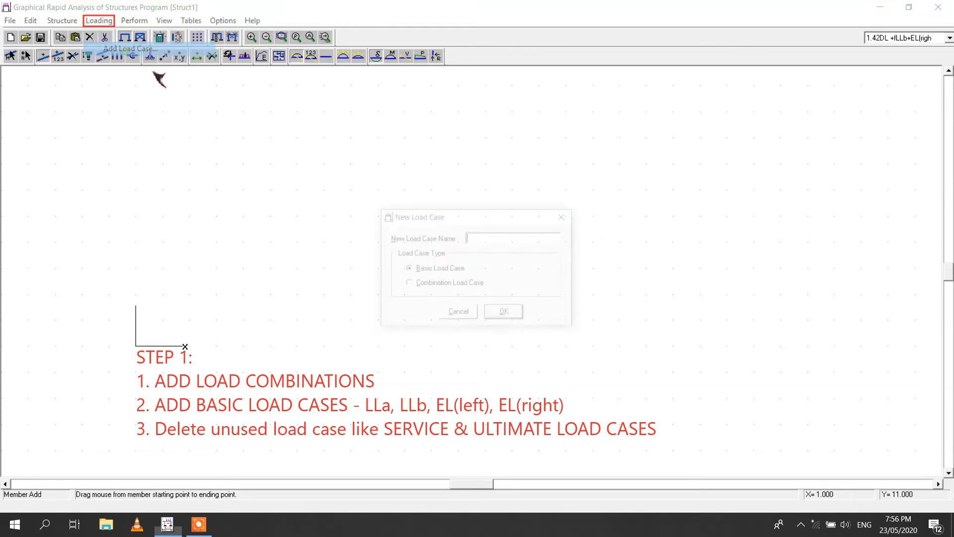
{"action": "left_click", "coordinate": [422, 284]}
{"action": "left_click", "coordinate": [523, 237]}
{"action": "type", "text": "1.12"}
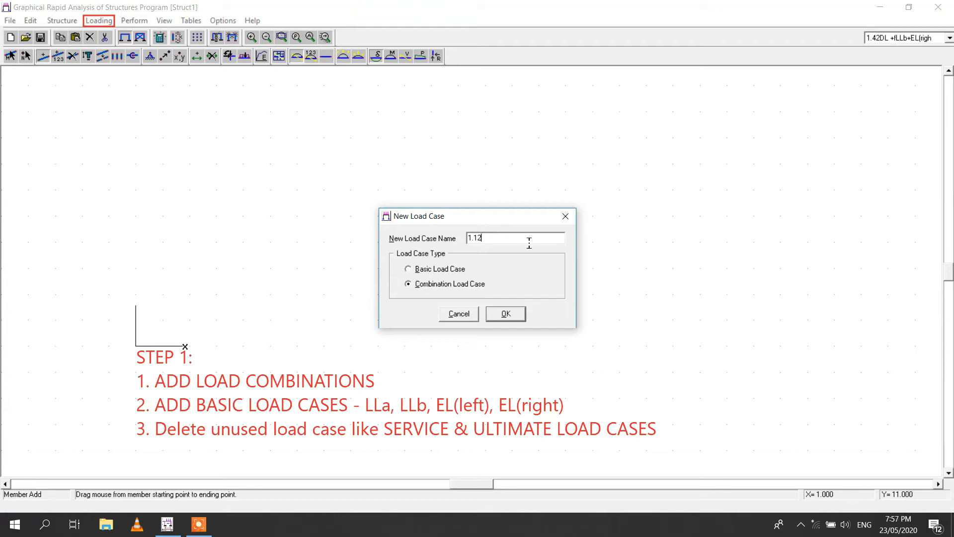
{"action": "type", "text": "DL"}
{"action": "type", "text": "+EL(left)"}
{"action": "left_click", "coordinate": [506, 313]}
- Add a combination load case named 1.12DL+EL(right) and review the list of load cases
{"action": "left_click", "coordinate": [98, 21]}
{"action": "left_click", "coordinate": [119, 49]}
{"action": "left_click", "coordinate": [478, 239]}
{"action": "type", "text": "1.12DL+EL(right"}
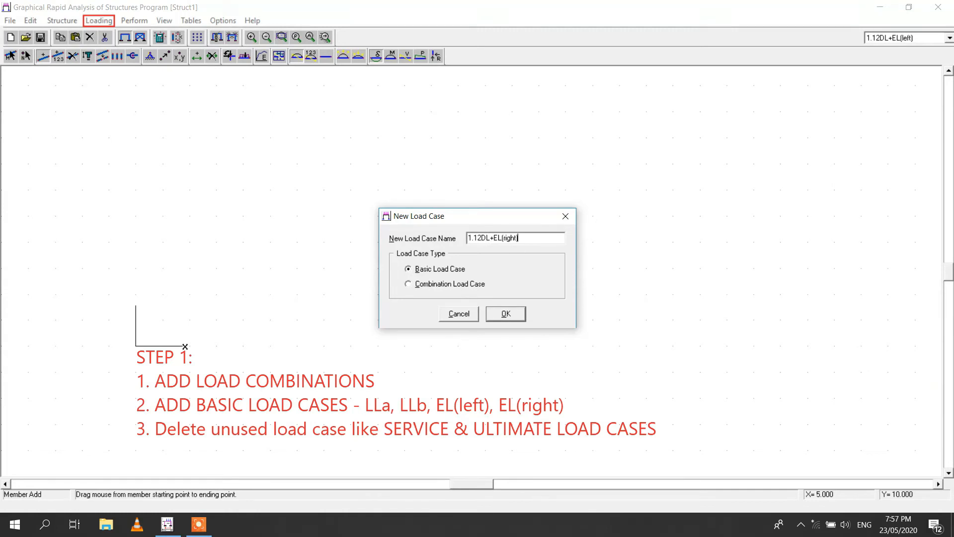
{"action": "left_click", "coordinate": [472, 284]}
{"action": "left_click", "coordinate": [504, 313]}
{"action": "left_click", "coordinate": [949, 38]}
{"action": "left_click_drag", "start_coordinate": [949, 86], "coordinate": [950, 68]}
{"action": "scroll", "coordinate": [904, 77], "scroll_direction": "down", "scroll_amount": 3}
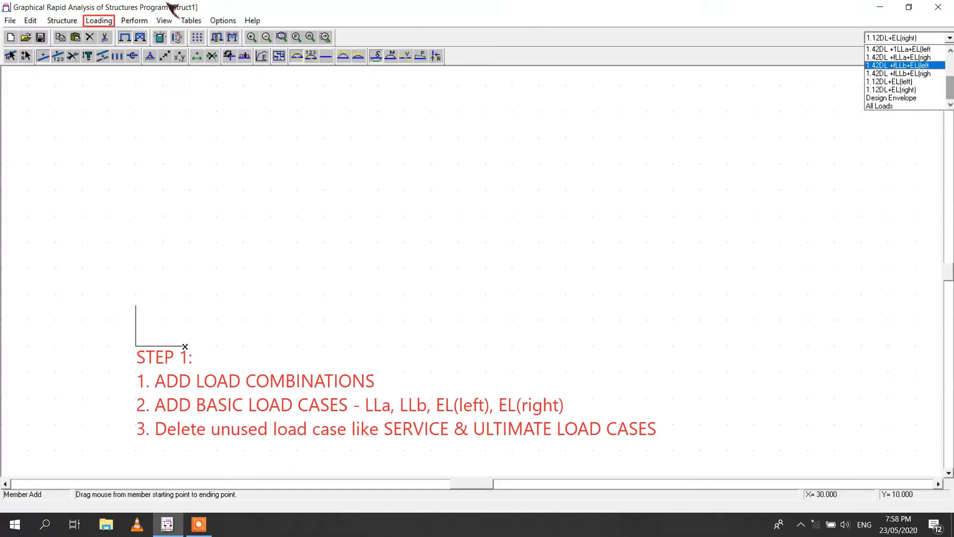
{"action": "left_click", "coordinate": [651, 40]}
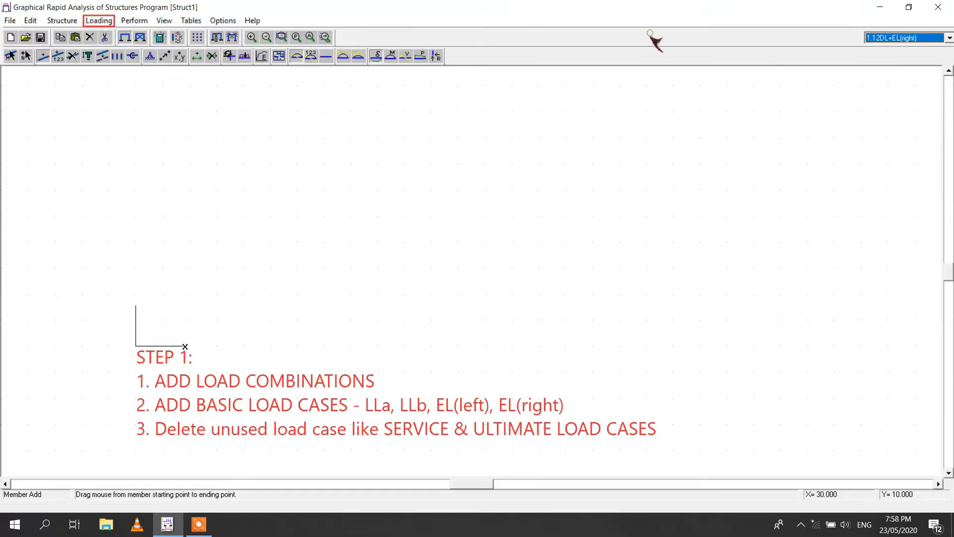
- Add a basic load case named LLa
{"action": "left_click", "coordinate": [111, 20]}
{"action": "left_click", "coordinate": [127, 50]}
{"action": "left_click", "coordinate": [490, 238]}
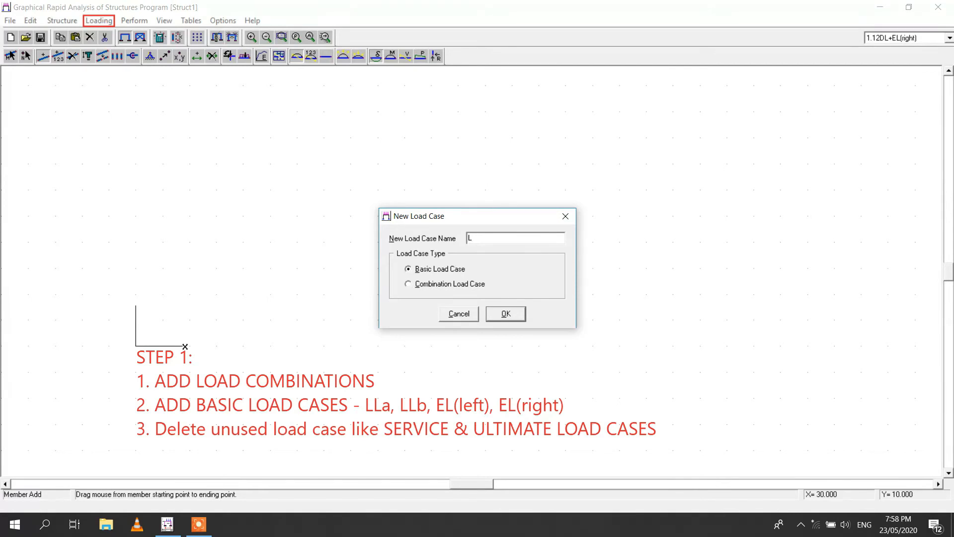
{"action": "type", "text": "L"}
{"action": "key", "text": "BackSpace"}
{"action": "type", "text": "La"}
{"action": "left_click", "coordinate": [505, 313]}
- Add a basic load case named LLb
{"action": "left_click", "coordinate": [102, 20]}
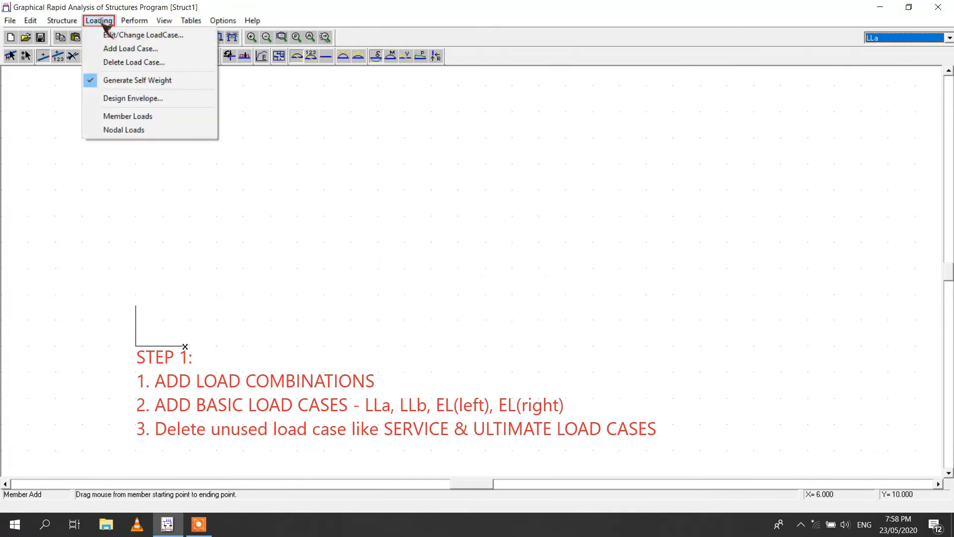
{"action": "left_click", "coordinate": [135, 51]}
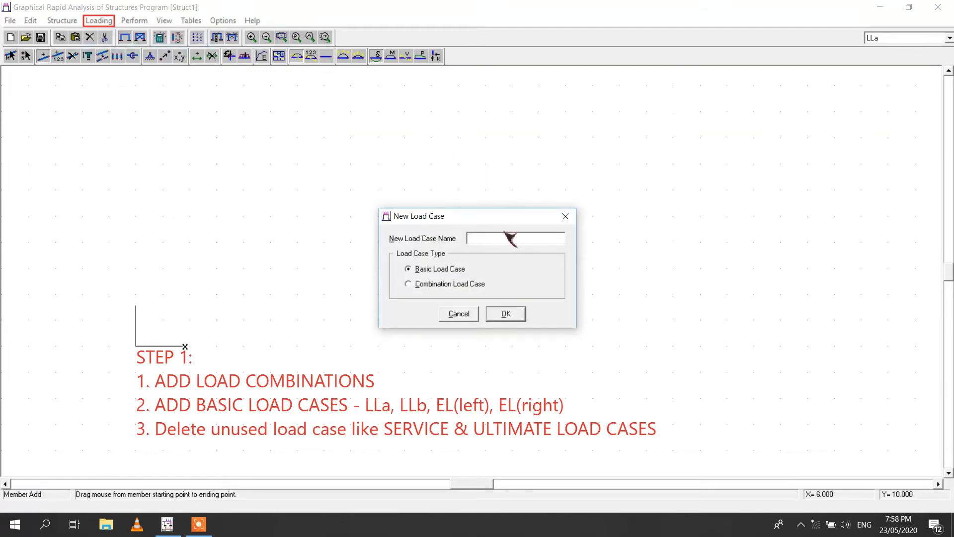
{"action": "type", "text": "LL"}
{"action": "left_click", "coordinate": [505, 313]}
- Add a basic load case named EL(left) for the earthquake load
{"action": "left_click", "coordinate": [98, 20]}
{"action": "left_click", "coordinate": [135, 52]}
{"action": "type", "text": "EA"}
{"action": "left_click", "coordinate": [445, 271]}
{"action": "left_click", "coordinate": [516, 312]}
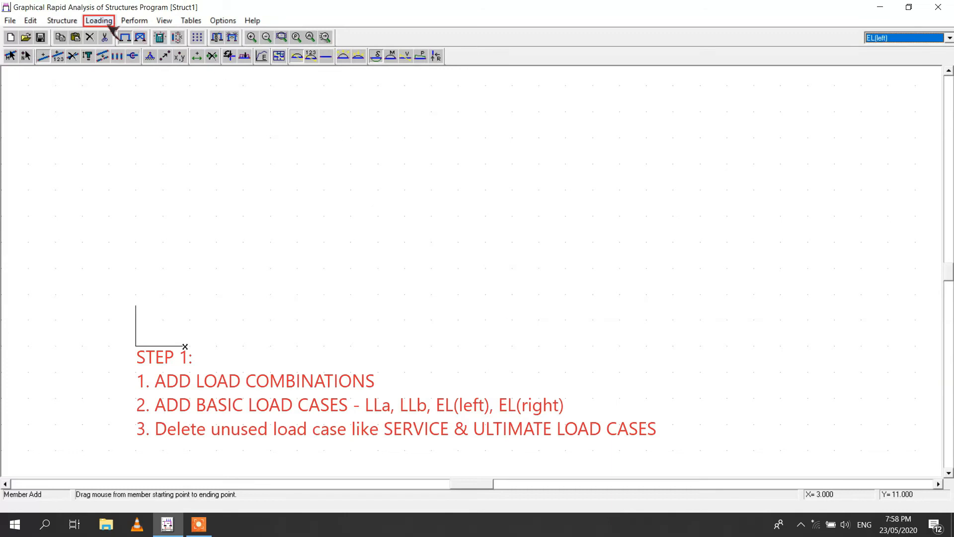
- Add a basic load case named EL(right) and check the basic cases in the load case list
{"action": "left_click", "coordinate": [102, 21]}
{"action": "left_click", "coordinate": [119, 49]}
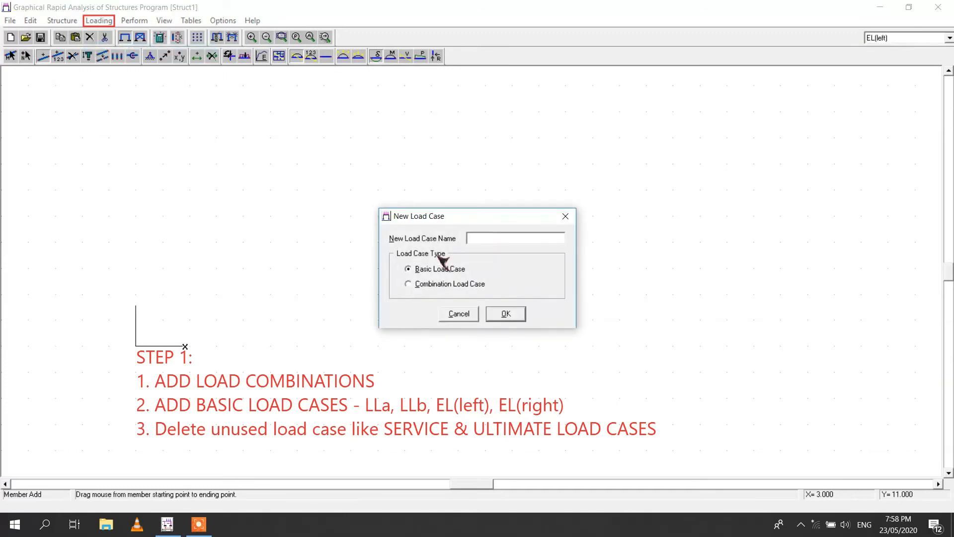
{"action": "type", "text": "EL(righ"}
{"action": "left_click", "coordinate": [504, 315]}
{"action": "left_click", "coordinate": [949, 38]}
{"action": "left_click_drag", "start_coordinate": [947, 80], "coordinate": [948, 77]}
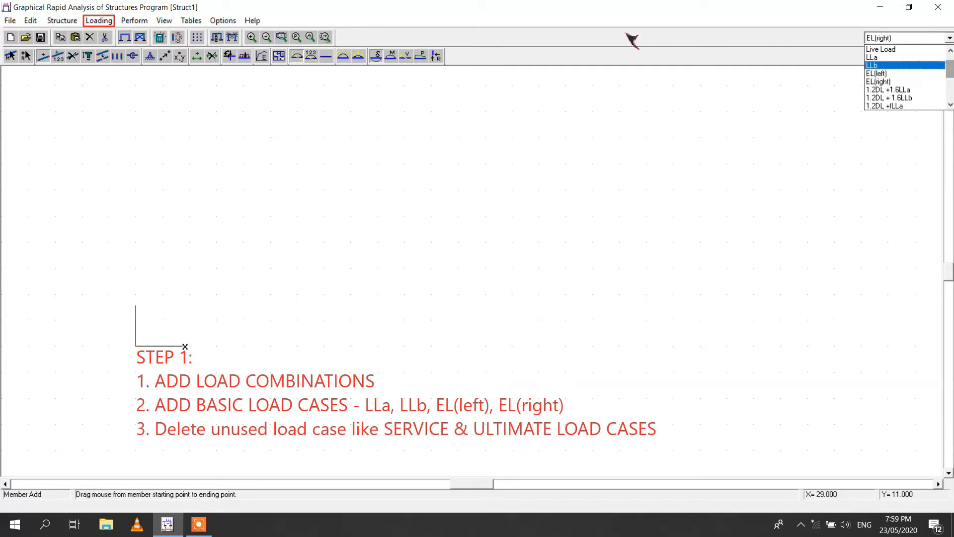
{"action": "left_click", "coordinate": [590, 37]}
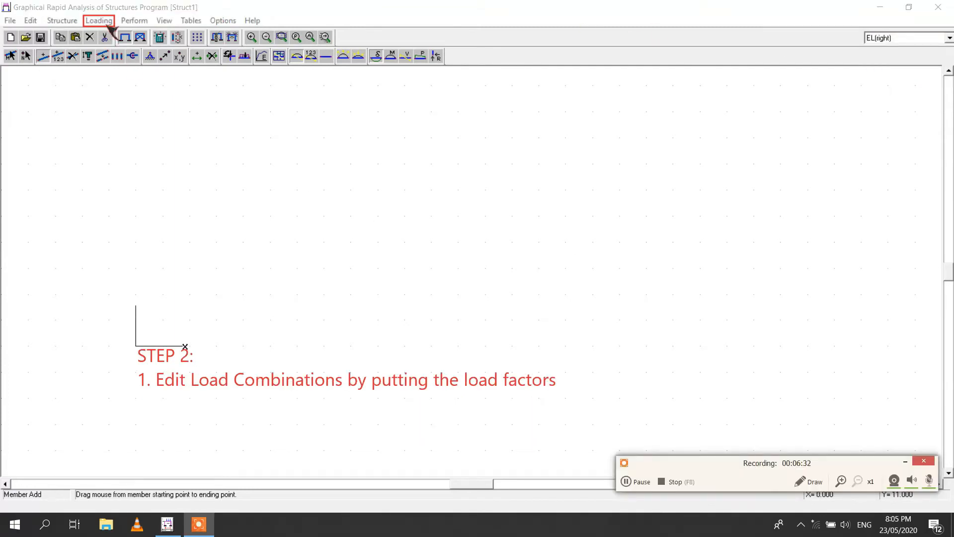
- Open the load case editor and examine the table of load factors for each combination
{"action": "left_click", "coordinate": [109, 22]}
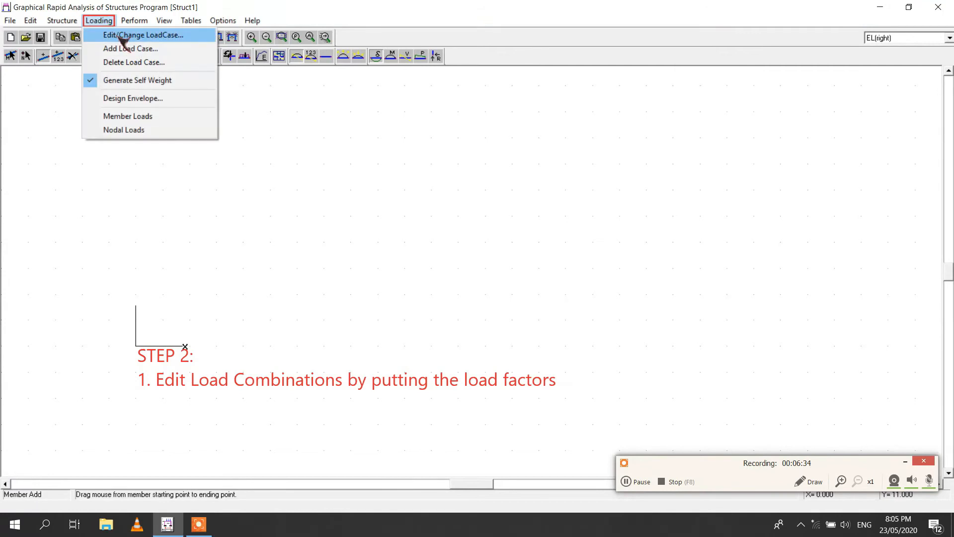
{"action": "left_click", "coordinate": [120, 38]}
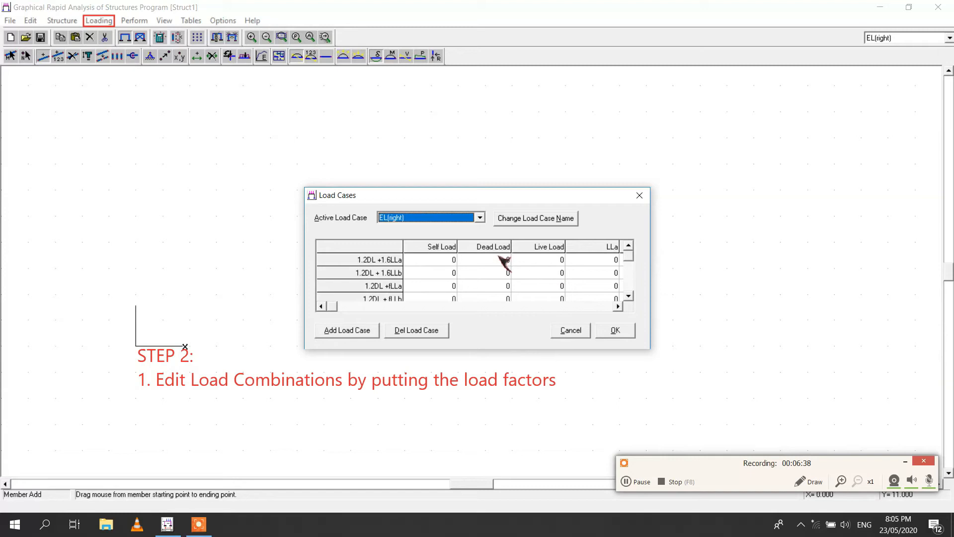
{"action": "left_click", "coordinate": [629, 296]}
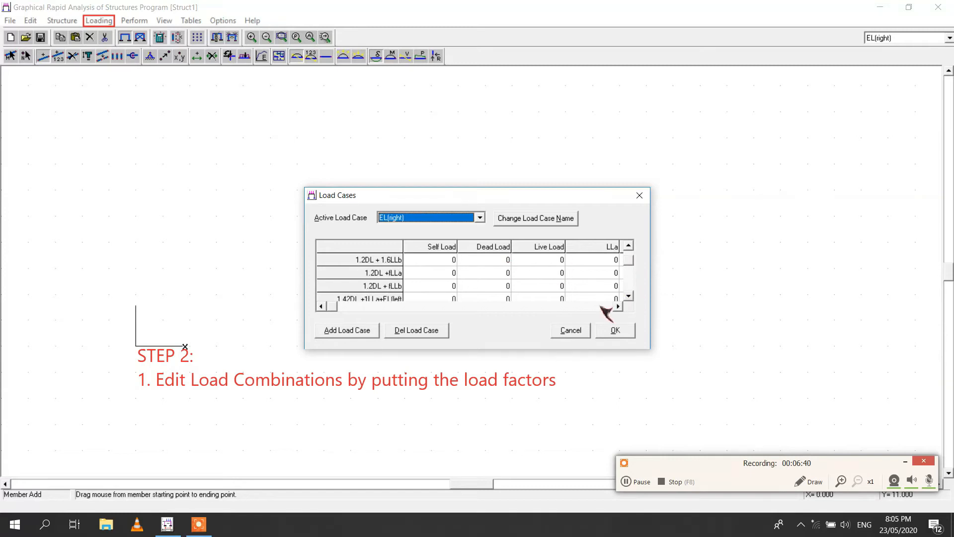
{"action": "left_click", "coordinate": [619, 307]}
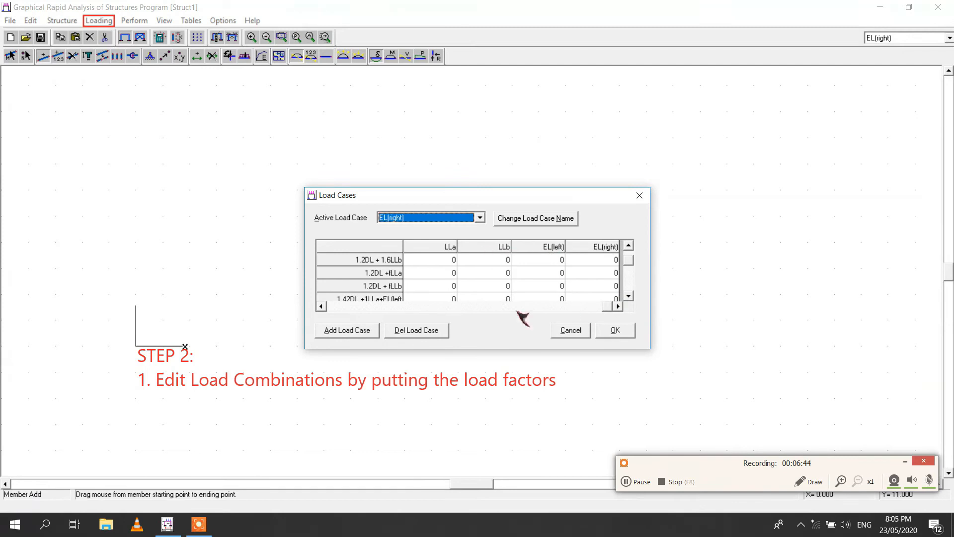
{"action": "left_click", "coordinate": [320, 307]}
{"action": "left_click", "coordinate": [320, 307]}
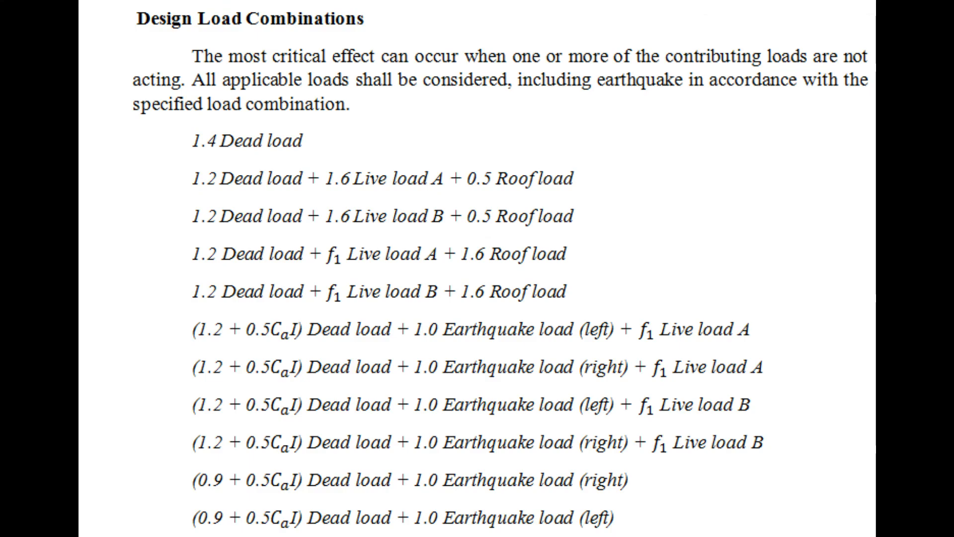
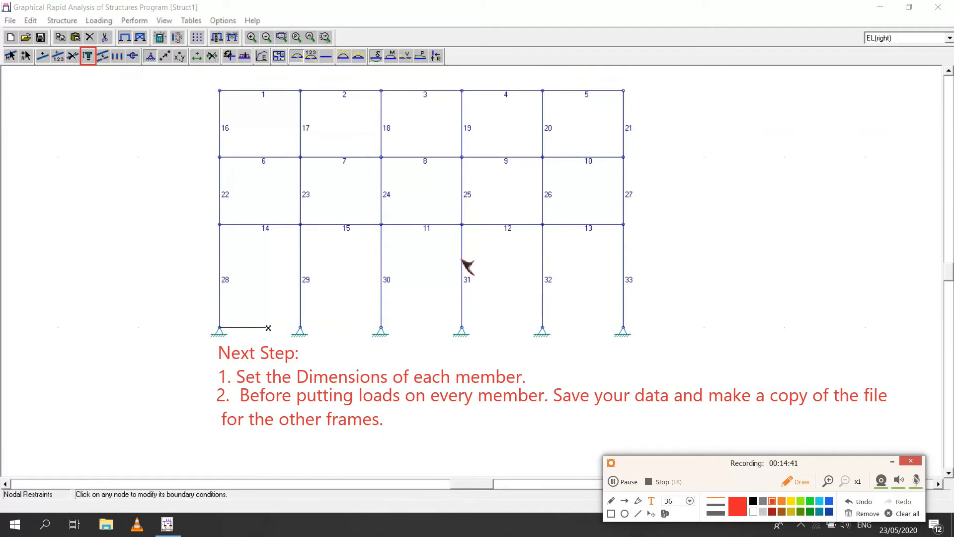
- Assign a rectangular cross-section 400 mm deep and 250 mm wide to roof beams 1 and 2
{"action": "left_click", "coordinate": [615, 482]}
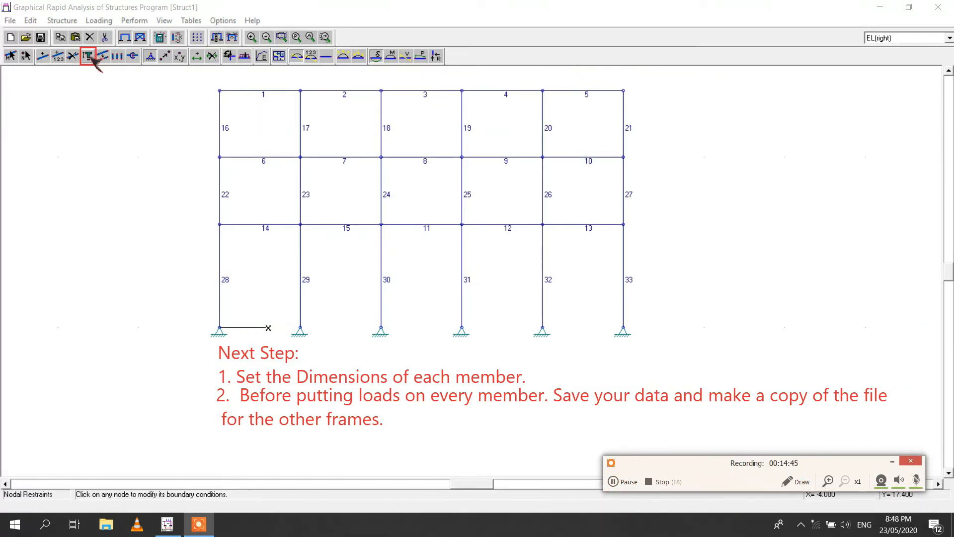
{"action": "left_click", "coordinate": [90, 57]}
{"action": "left_click", "coordinate": [254, 93]}
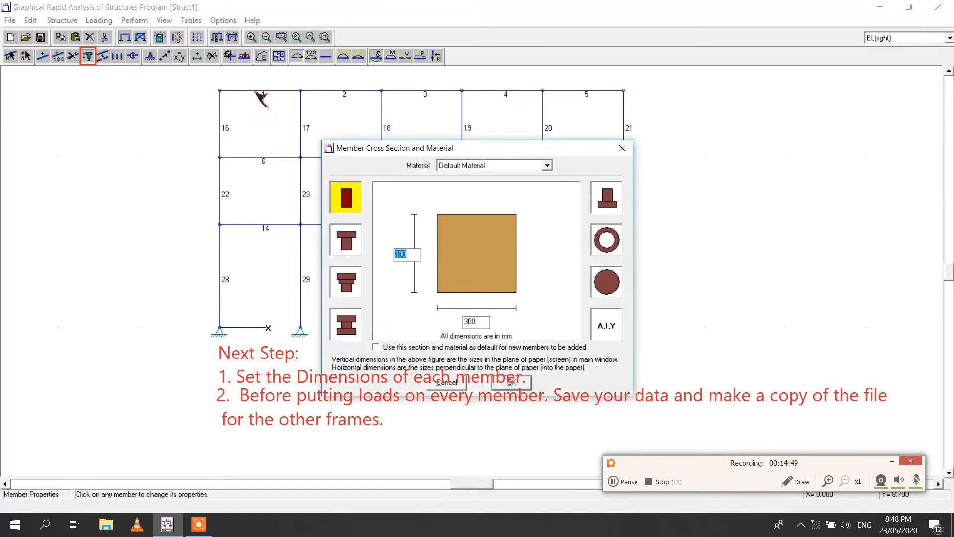
{"action": "type", "text": "4"}
{"action": "type", "text": "250"}
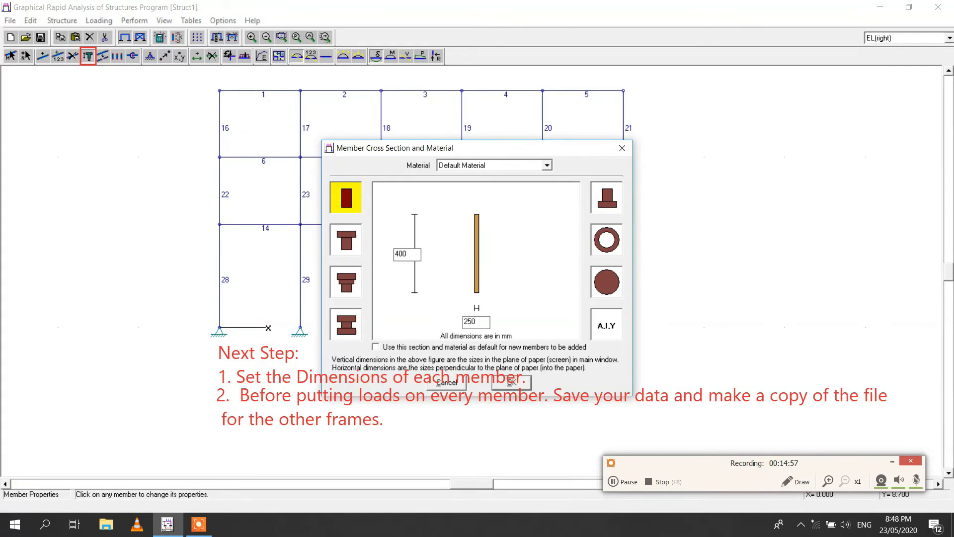
{"action": "left_click", "coordinate": [524, 387]}
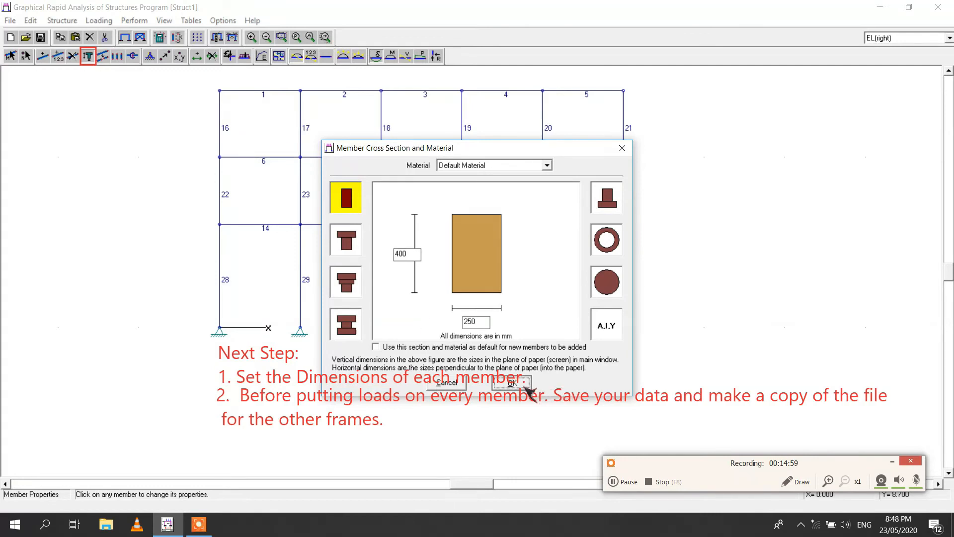
{"action": "left_click", "coordinate": [352, 98]}
{"action": "type", "text": "4"}
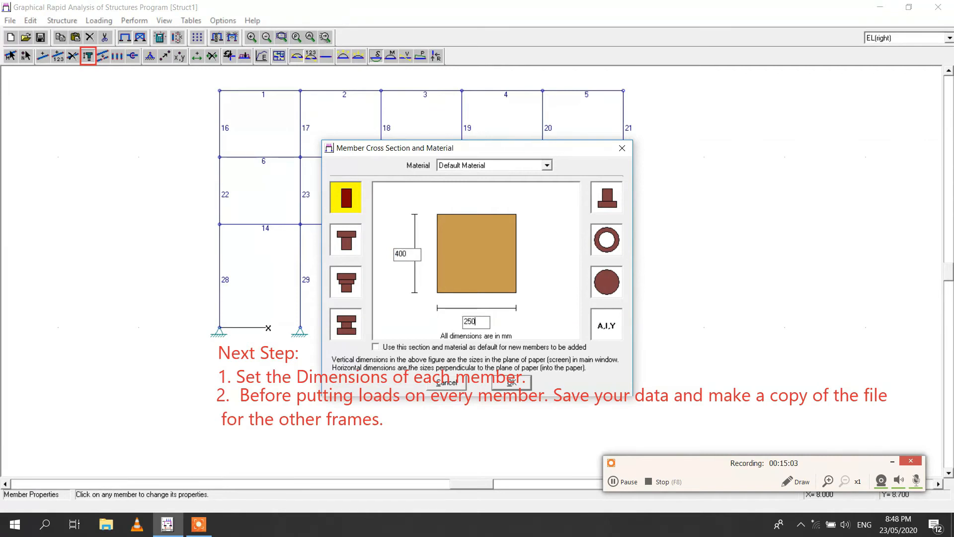
{"action": "left_click", "coordinate": [520, 382]}
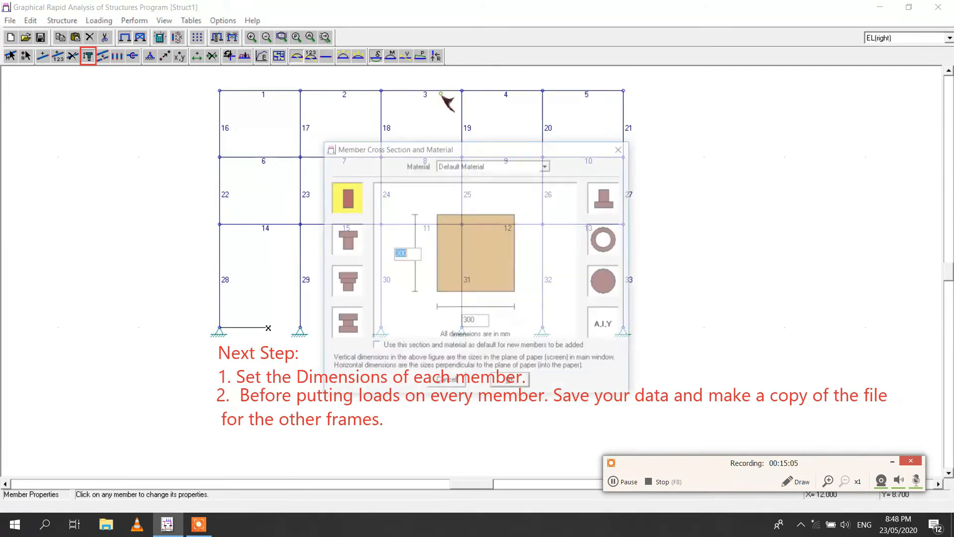
- Assign the 400 mm deep by 250 mm wide rectangular section to roof beams 3, 4 and 5
{"action": "type", "text": "400"}
{"action": "key", "text": "Tab"}
{"action": "type", "text": "250"}
{"action": "key", "text": "Return"}
{"action": "left_click", "coordinate": [510, 93]}
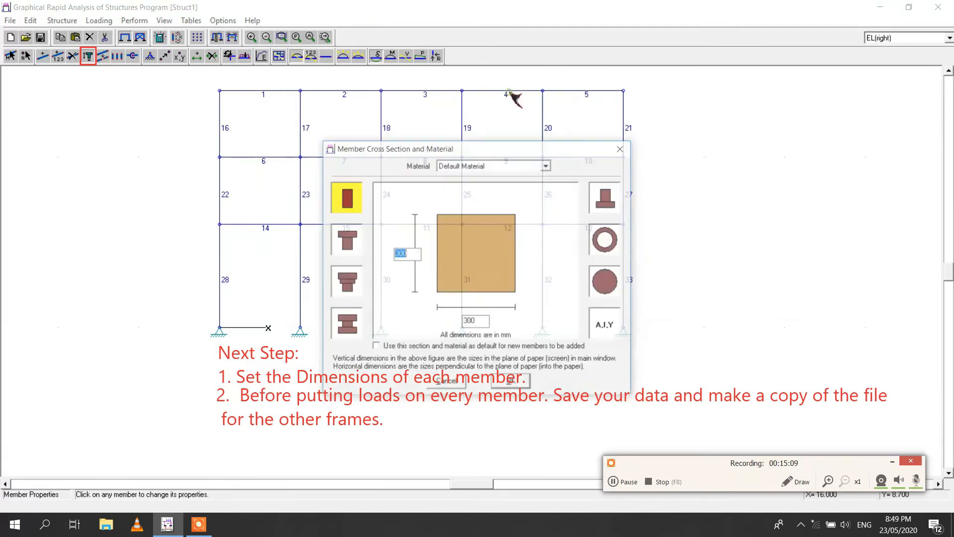
{"action": "type", "text": "4"}
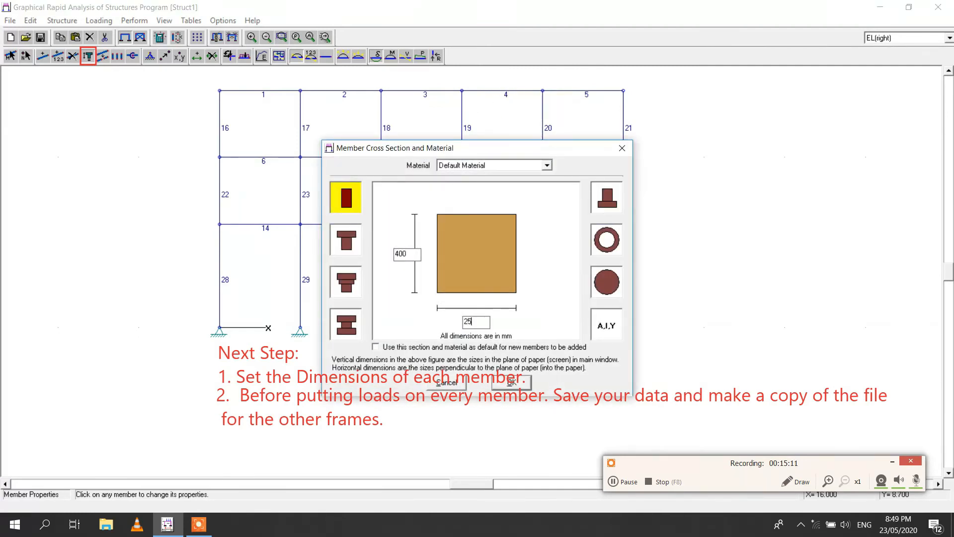
{"action": "key", "text": "Return"}
{"action": "left_click", "coordinate": [587, 92]}
{"action": "type", "text": "4"}
{"action": "key", "text": "Return"}
- Assign a 350 by 350 mm rectangular cross-section to top-storey columns 16 and 17
{"action": "left_click", "coordinate": [219, 122]}
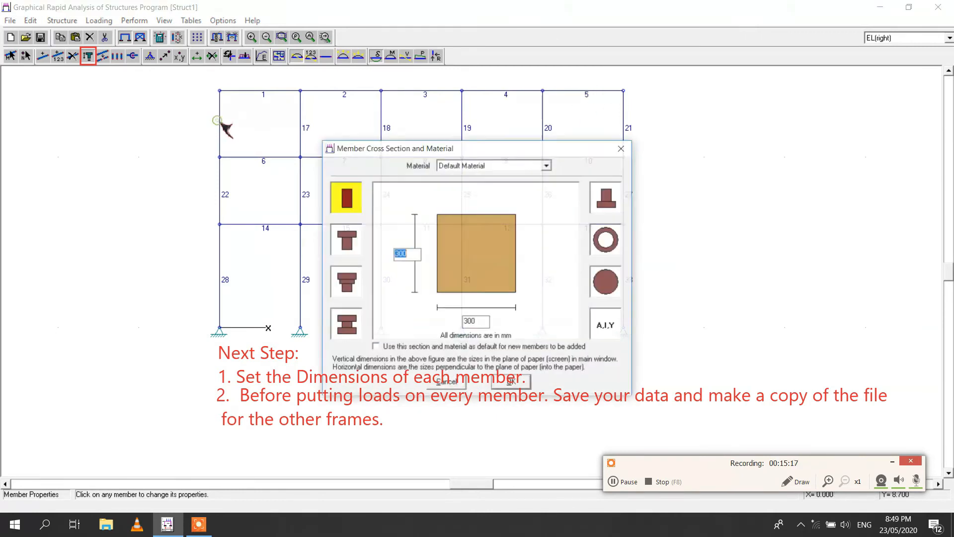
{"action": "type", "text": "350"}
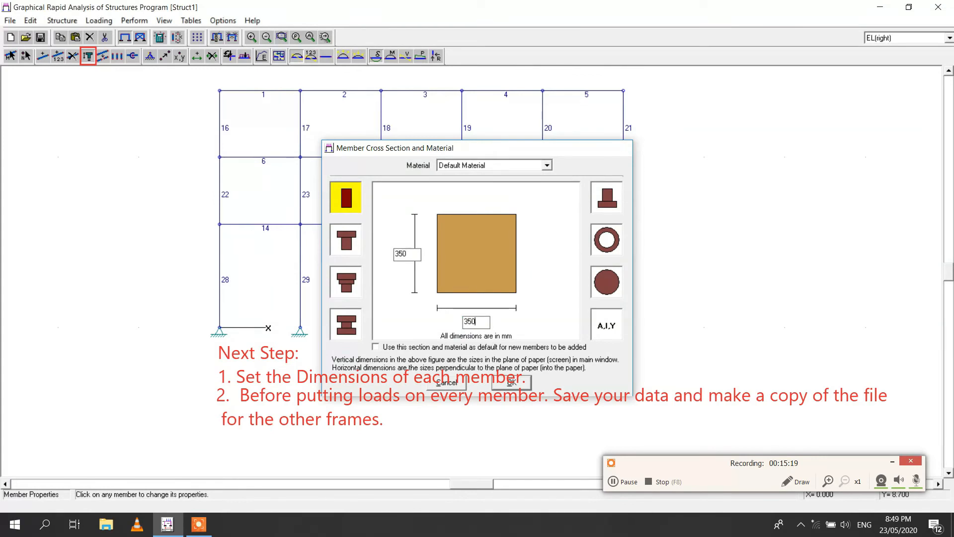
{"action": "type", "text": "350"}
{"action": "key", "text": "Return"}
{"action": "left_click", "coordinate": [303, 122]}
{"action": "type", "text": "350350"}
{"action": "key", "text": "Return"}
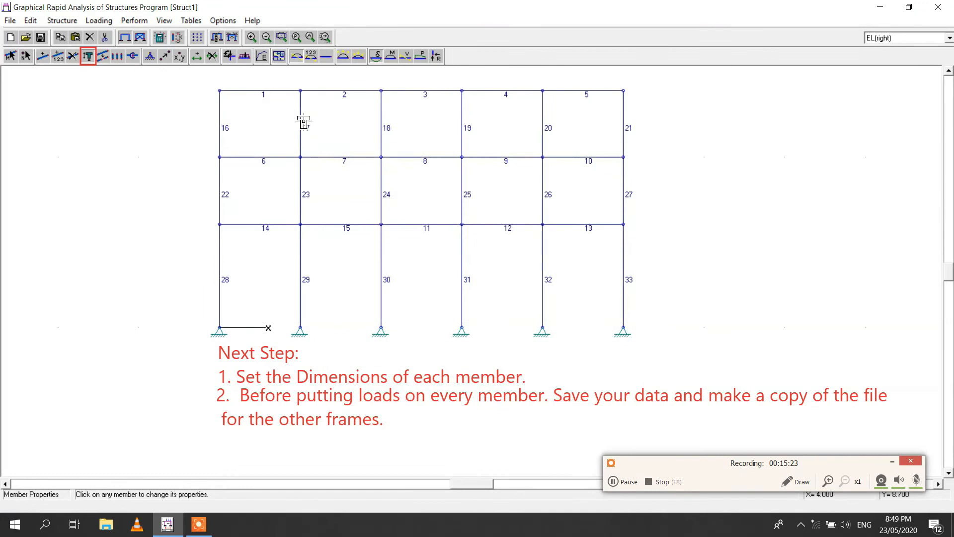
- Set the cross-section of top-storey columns 18 and 19 to 350 by 350 mm
{"action": "left_click", "coordinate": [380, 132]}
{"action": "type", "text": "350"}
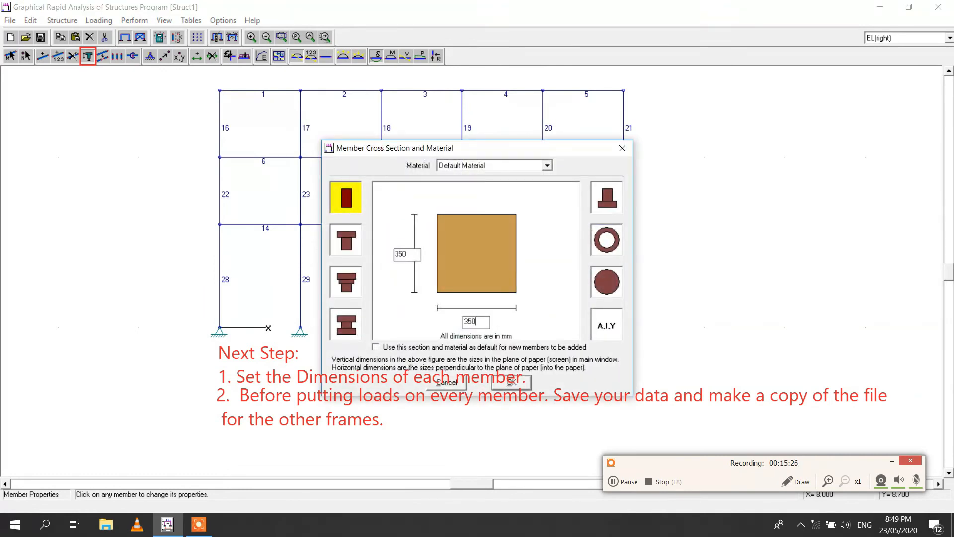
{"action": "key", "text": "Return"}
{"action": "left_click", "coordinate": [463, 132]}
{"action": "type", "text": "350"}
{"action": "key", "text": "Tab"}
{"action": "key", "text": "Return"}
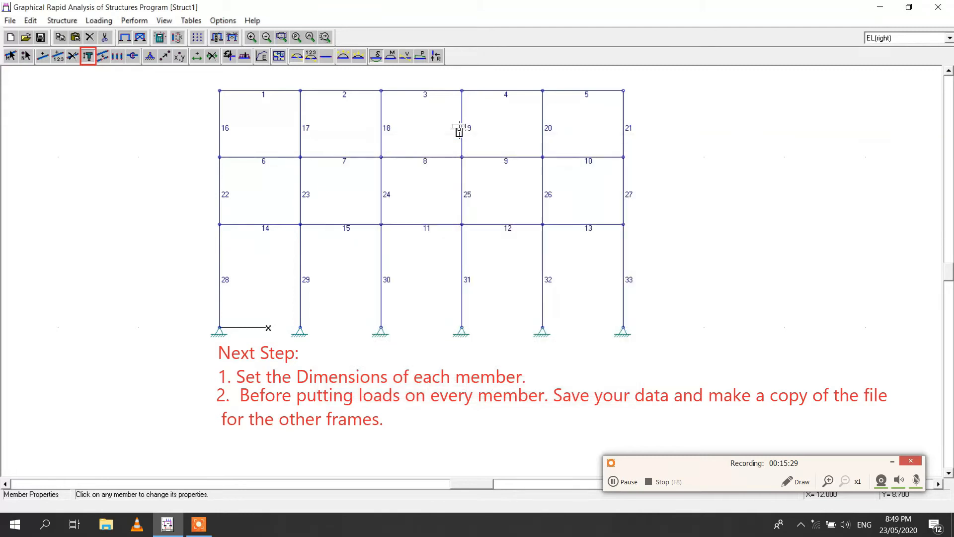
- Set top-storey columns 20 and 21 to a 350 by 350 mm section, rechecking column 20's dimensions
{"action": "left_click", "coordinate": [543, 128]}
{"action": "type", "text": "350"}
{"action": "key", "text": "Return"}
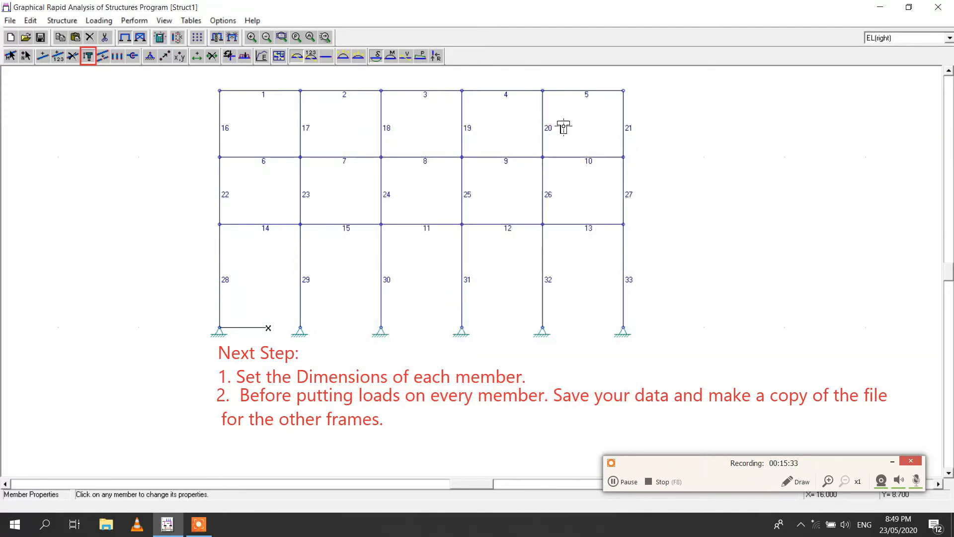
{"action": "left_click", "coordinate": [544, 125]}
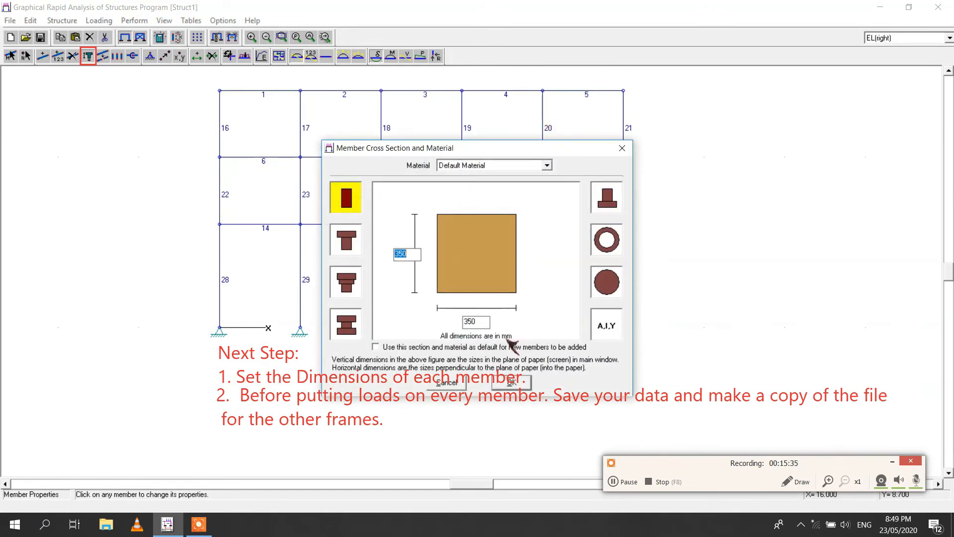
{"action": "key", "text": "Return"}
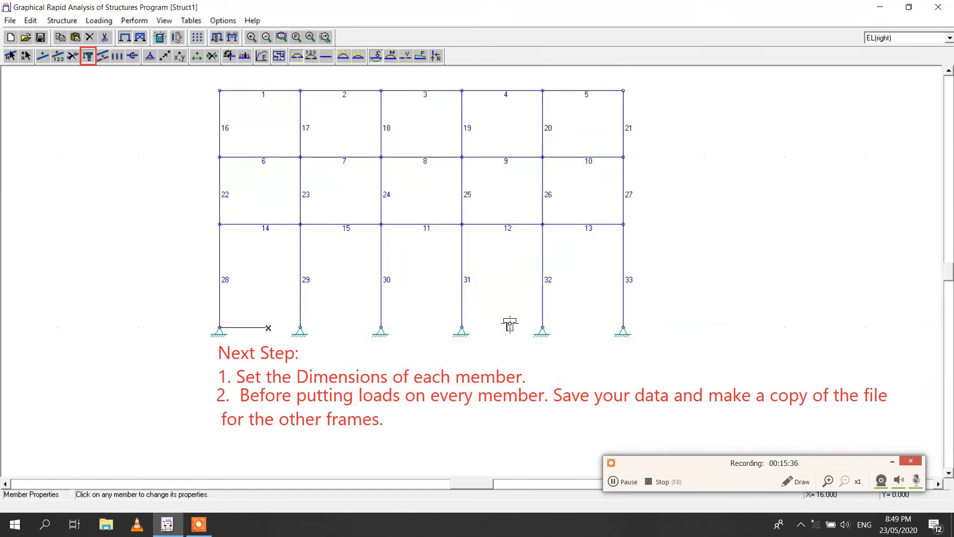
{"action": "left_click", "coordinate": [625, 128]}
{"action": "type", "text": "35"}
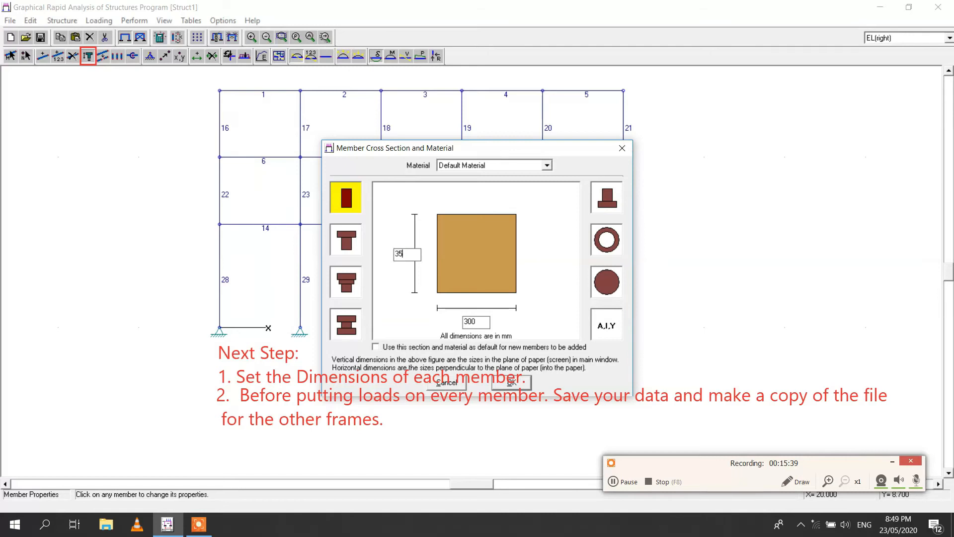
{"action": "type", "text": "0"}
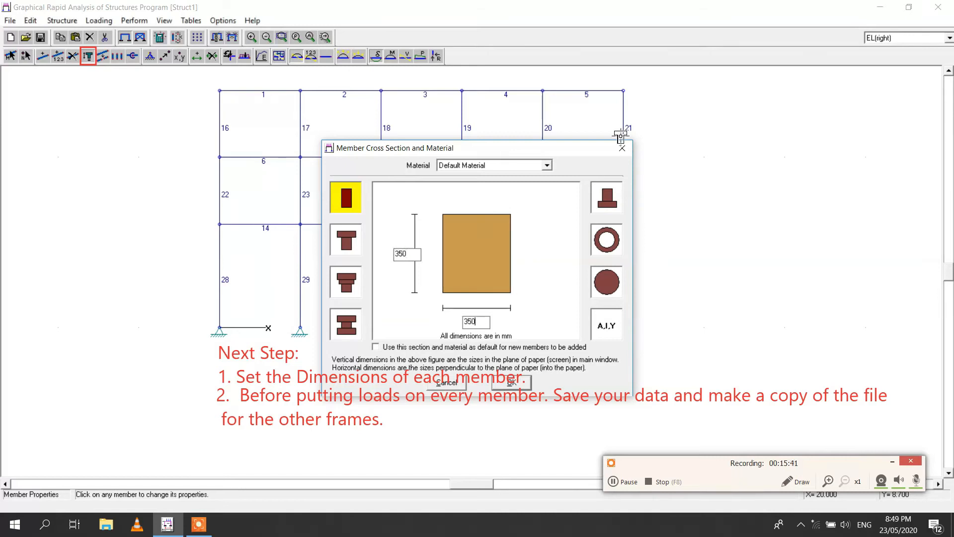
{"action": "key", "text": "Return"}
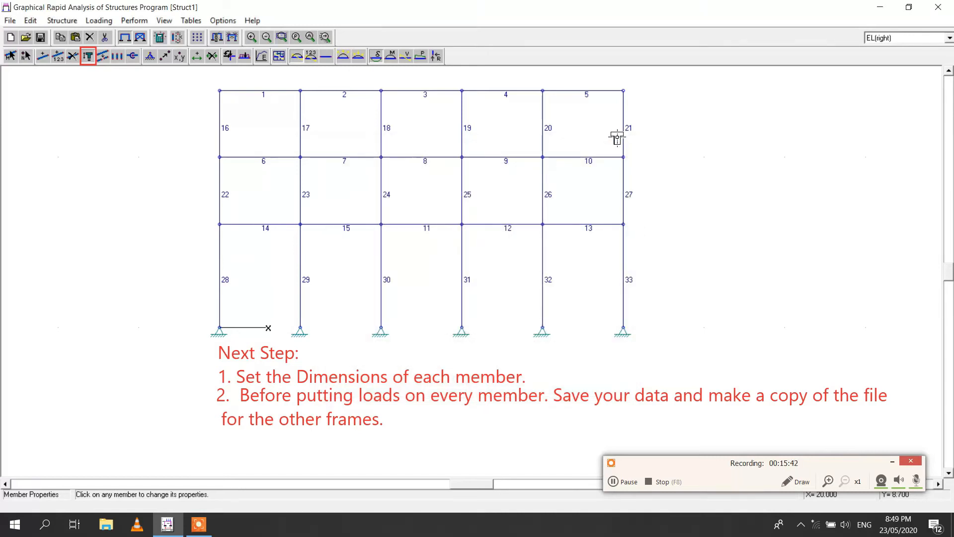
- Assign a rectangular section 400 mm deep and 250 mm wide to beams 6 and 7 on the floor below the roof
{"action": "left_click", "coordinate": [239, 158]}
{"action": "type", "text": "4"}
{"action": "key", "text": "Tab"}
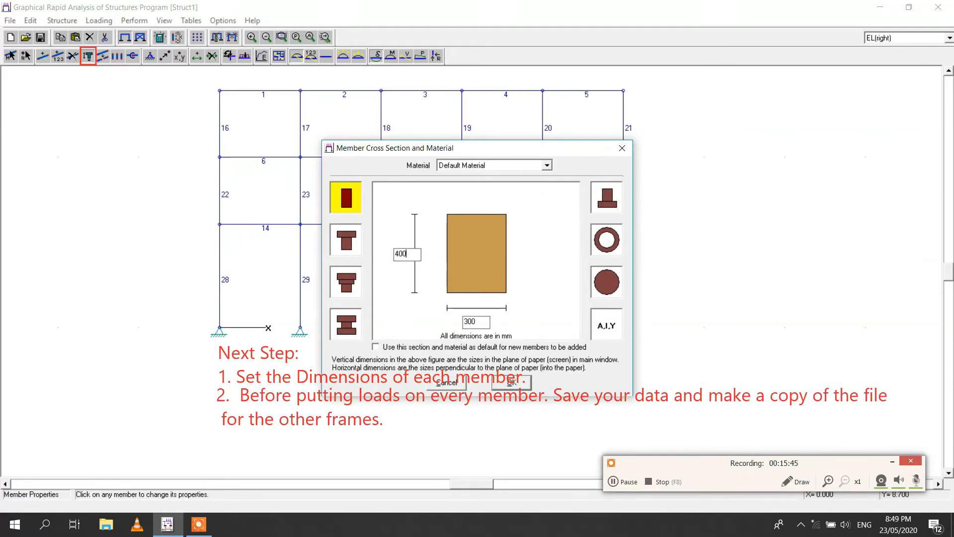
{"action": "type", "text": "250"}
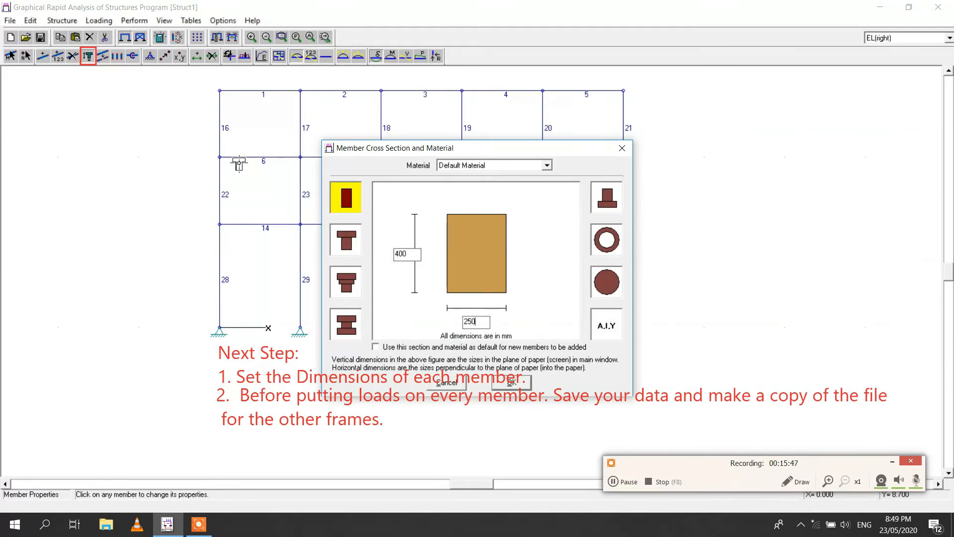
{"action": "key", "text": "Return"}
{"action": "left_click", "coordinate": [317, 158]}
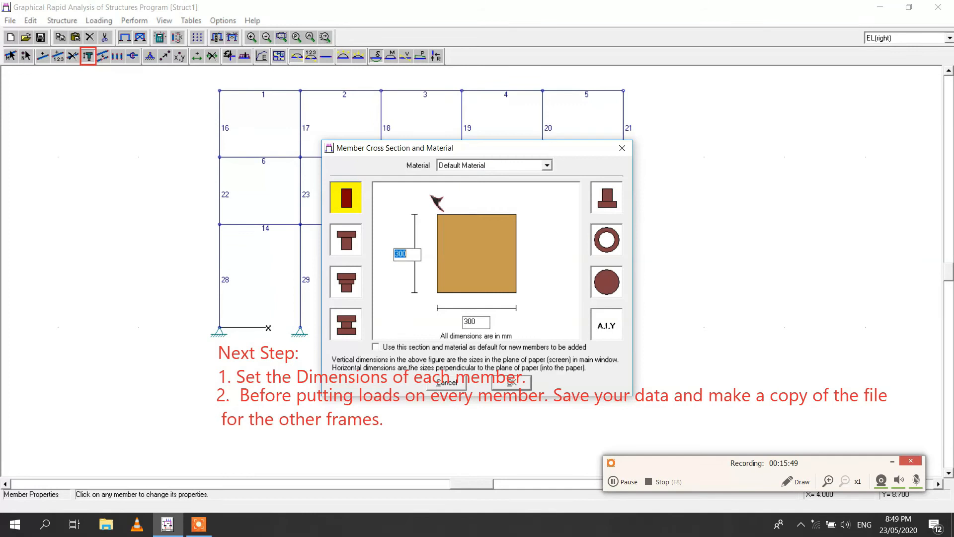
{"action": "type", "text": "400250"}
{"action": "key", "text": "Return"}
- Set the cross-section of beam 8 to 400 mm deep and 250 mm wide
{"action": "left_click", "coordinate": [428, 159]}
{"action": "type", "text": "400"}
{"action": "key", "text": "Tab"}
{"action": "type", "text": "250"}
{"action": "key", "text": "Return"}
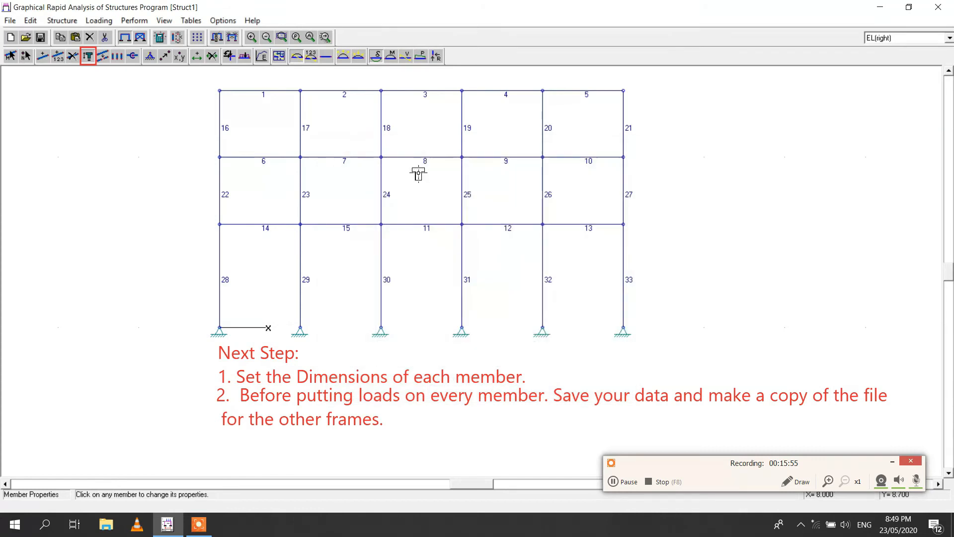
- Set the cross-sections of beams 9 and 10 to 400 mm deep and 250 mm wide
{"action": "left_click", "coordinate": [501, 156]}
{"action": "type", "text": "400"}
{"action": "key", "text": "Tab"}
{"action": "type", "text": "250"}
{"action": "key", "text": "Return"}
{"action": "left_click", "coordinate": [589, 159]}
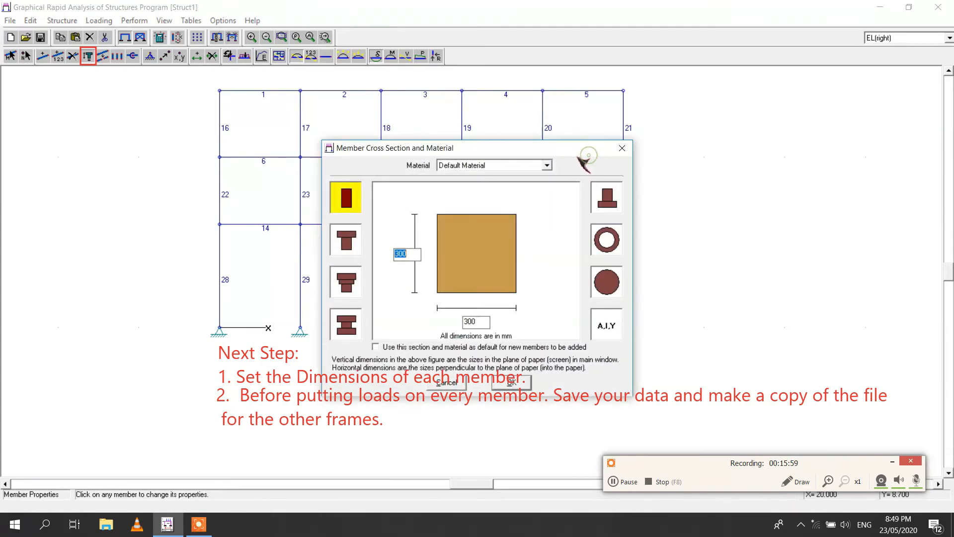
{"action": "type", "text": "400250"}
{"action": "key", "text": "Return"}
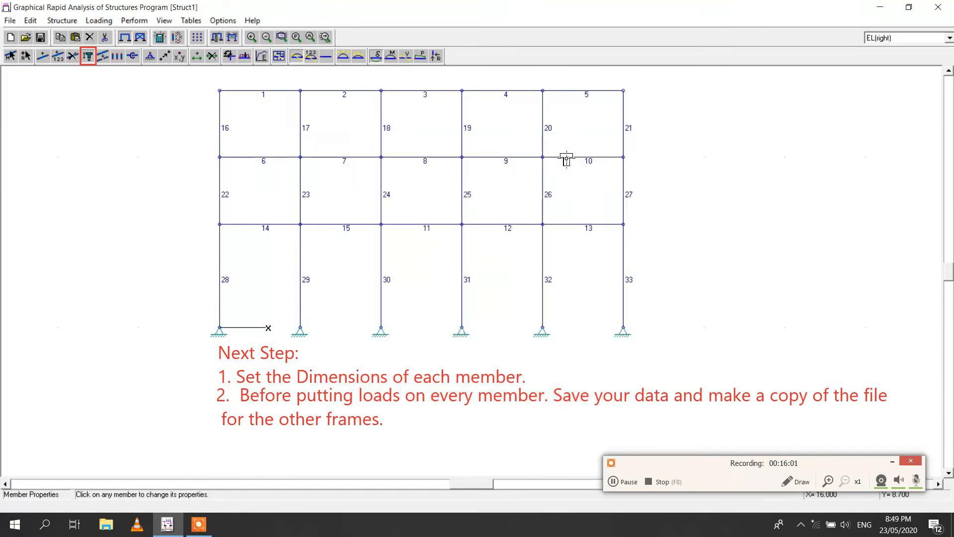
- Set the section depth of middle-storey columns 22 and 23 to 350 mm and replace column 23's width
{"action": "left_click", "coordinate": [219, 198]}
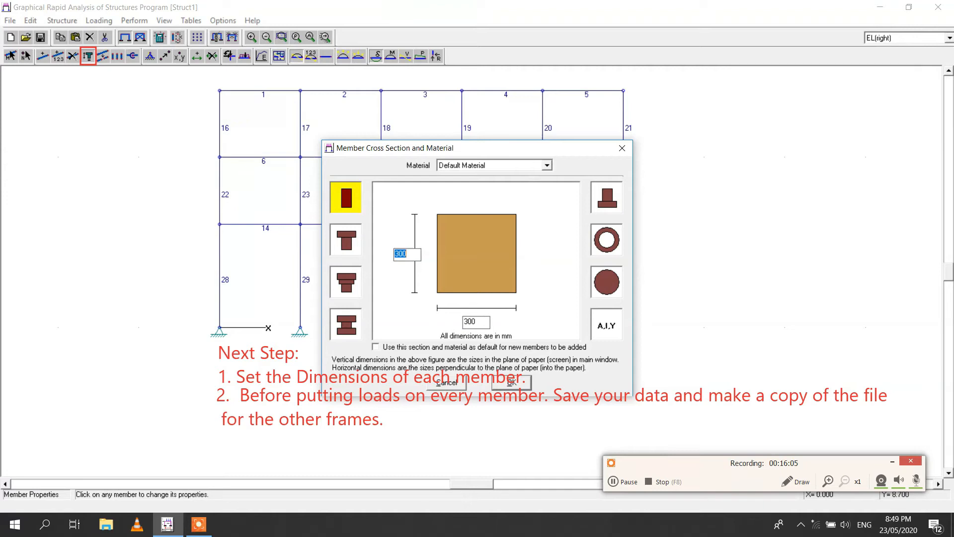
{"action": "type", "text": "350"}
{"action": "key", "text": "Return"}
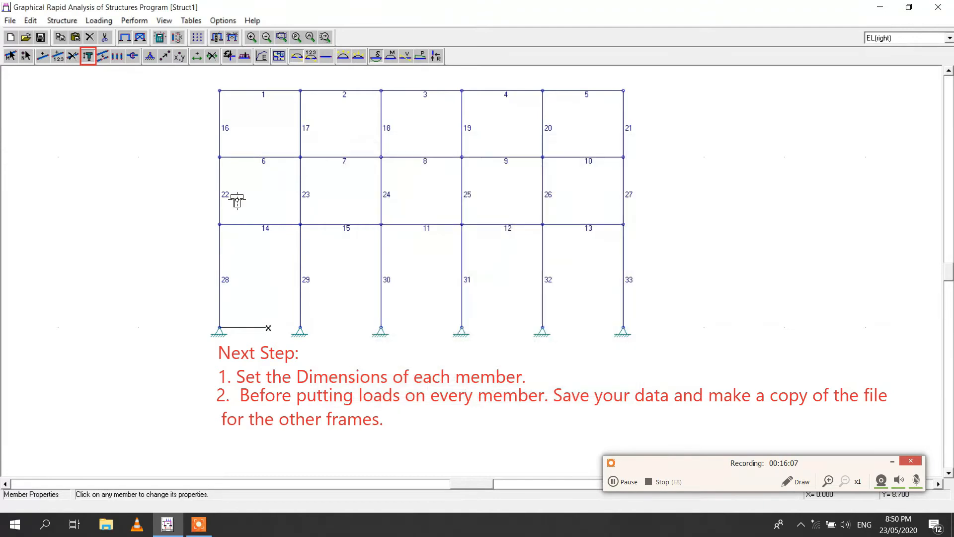
{"action": "left_click", "coordinate": [300, 194]}
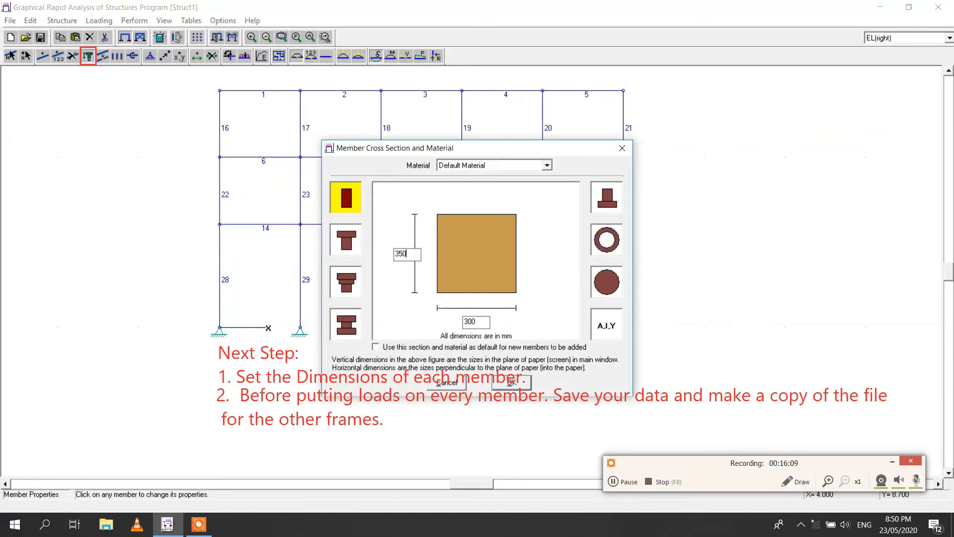
{"action": "left_click", "coordinate": [526, 383]}
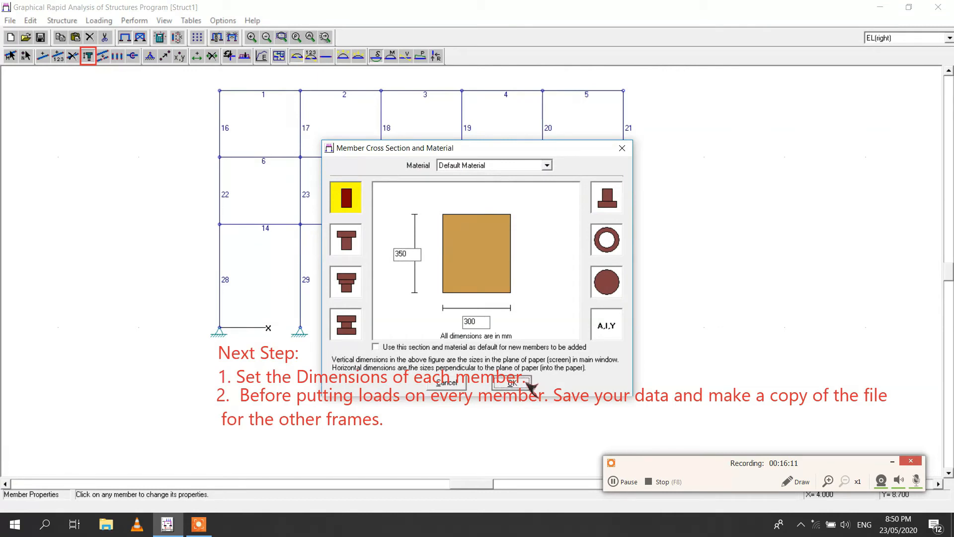
{"action": "double_click", "coordinate": [470, 322]}
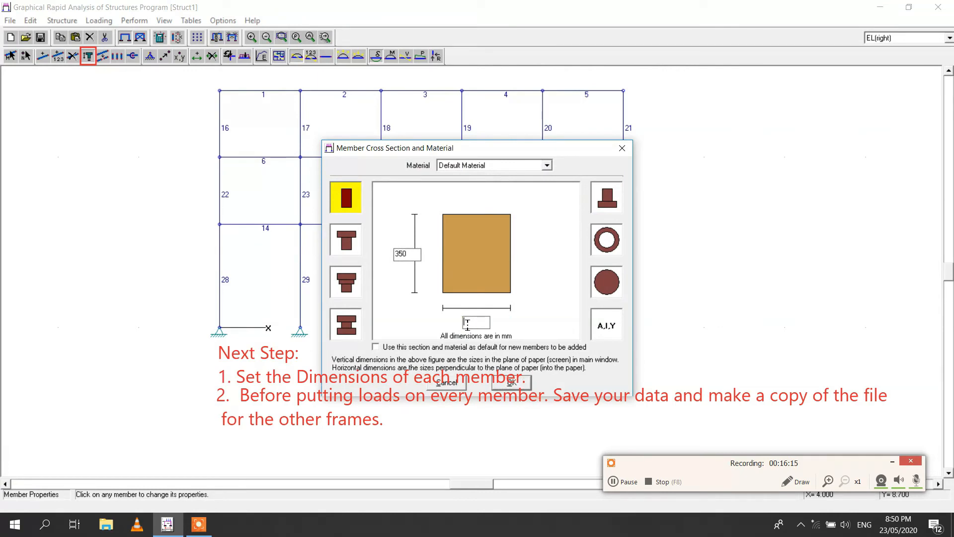
{"action": "key", "text": "Return"}
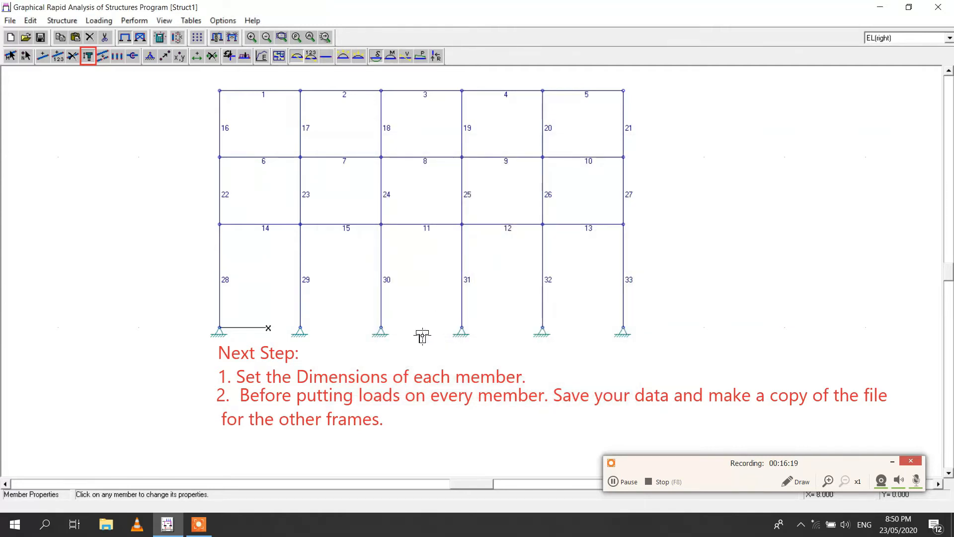
- Assign the cross-section dimensions of ground-storey columns 28 and 29
{"action": "left_click", "coordinate": [220, 280]}
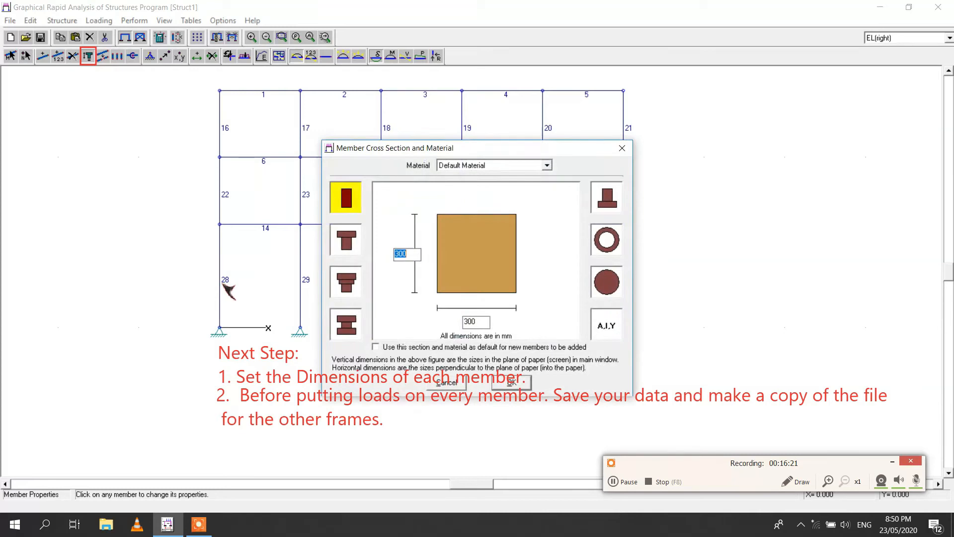
{"action": "key", "text": "Return"}
{"action": "left_click", "coordinate": [301, 281]}
{"action": "key", "text": "Return"}
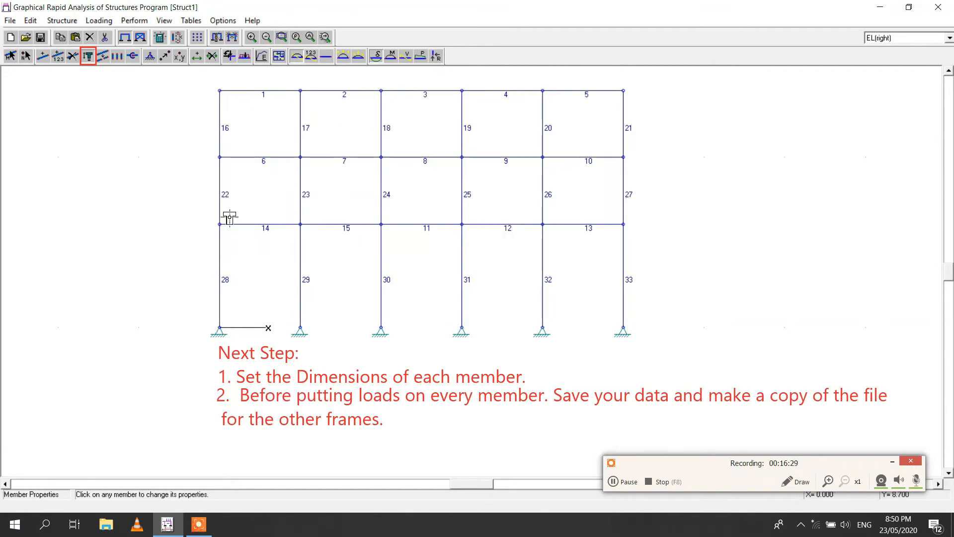
- Start saving a copy of the structure, creating and opening a new Desktop folder named Longitudinal Frames as its location
{"action": "left_click", "coordinate": [10, 20]}
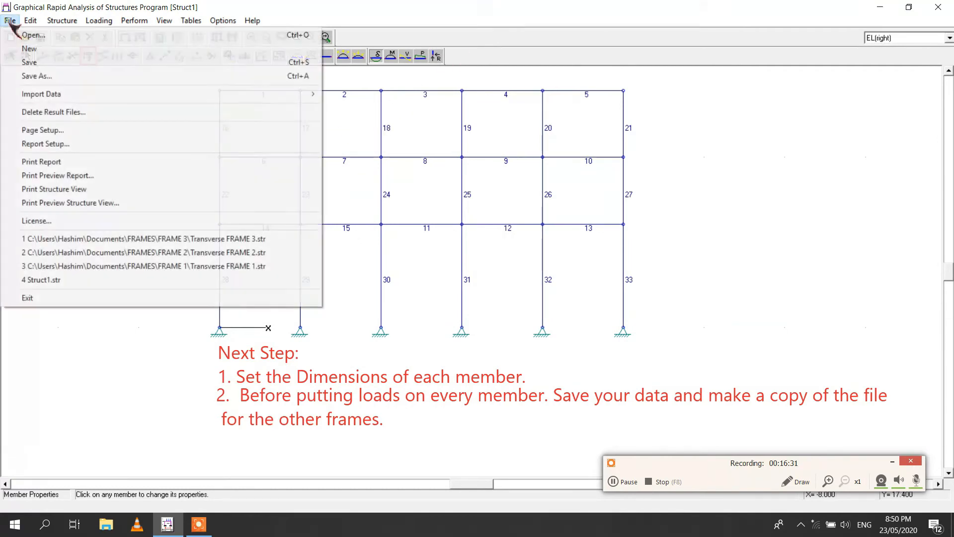
{"action": "left_click", "coordinate": [36, 76]}
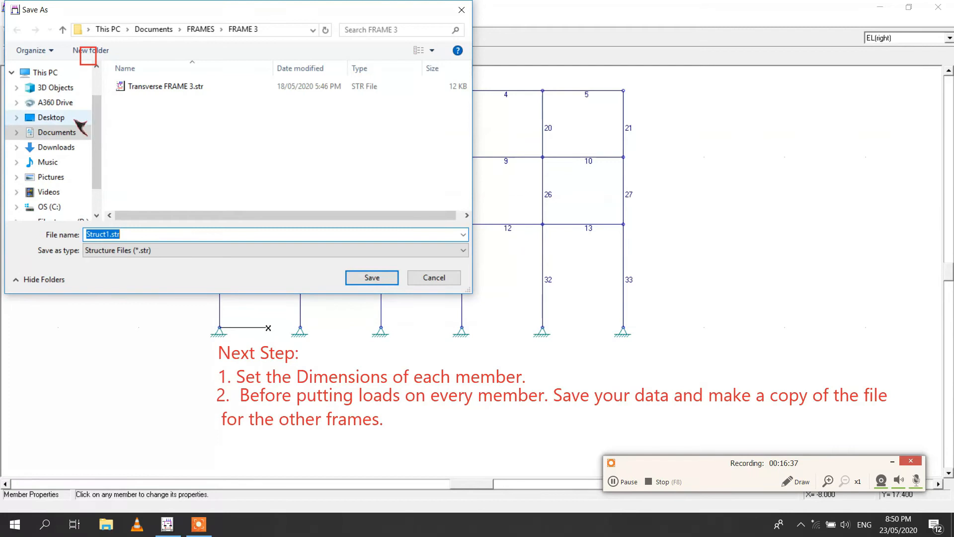
{"action": "left_click", "coordinate": [74, 119]}
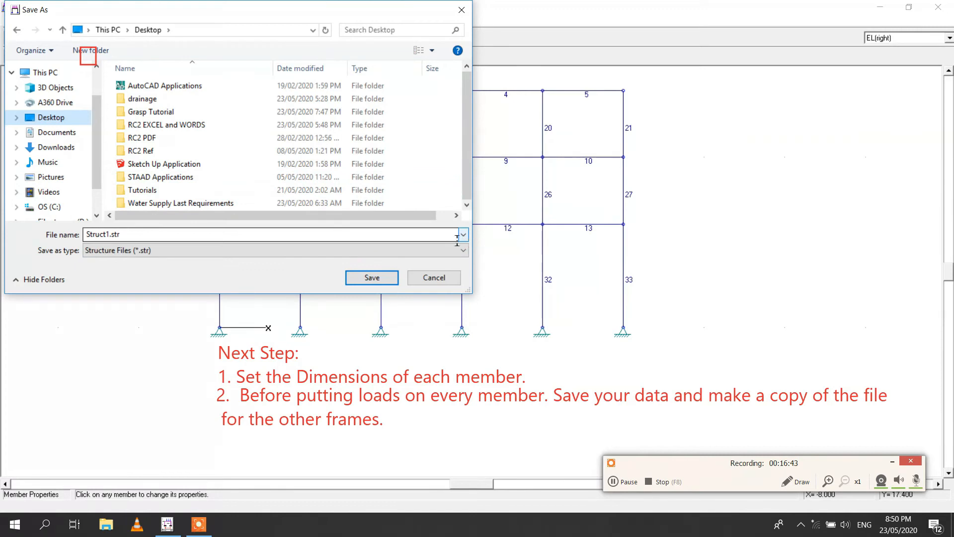
{"action": "right_click", "coordinate": [457, 200]}
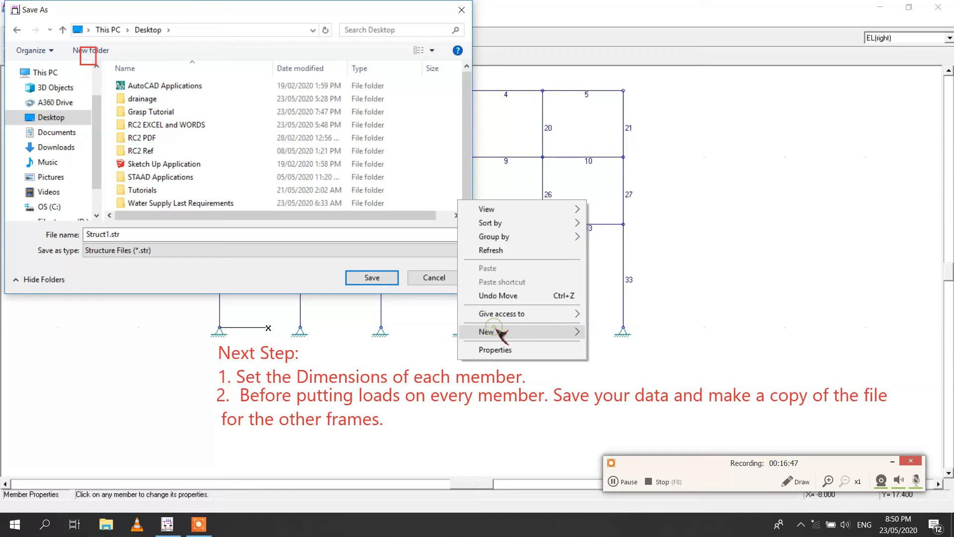
{"action": "mouse_move", "coordinate": [501, 332]}
{"action": "left_click", "coordinate": [624, 122]}
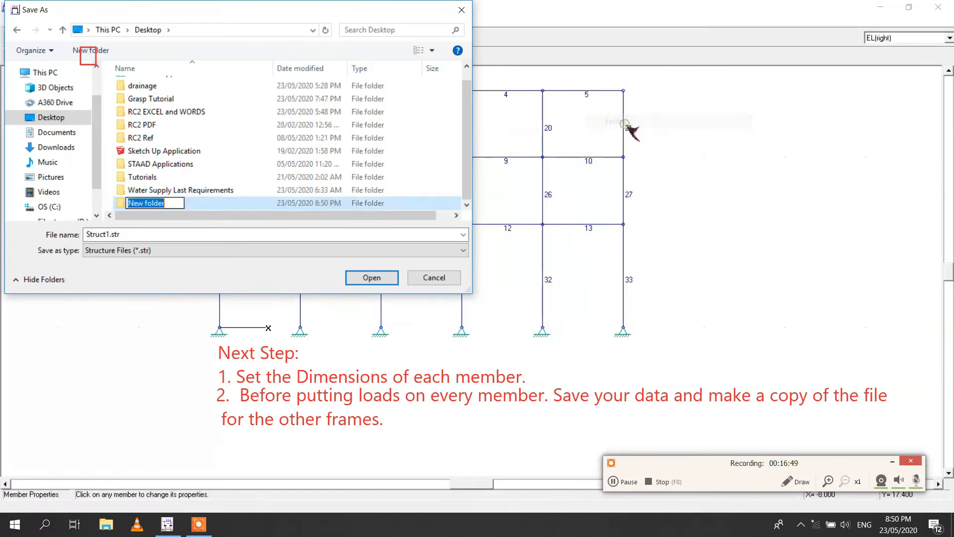
{"action": "type", "text": "Longitudinal Frames"}
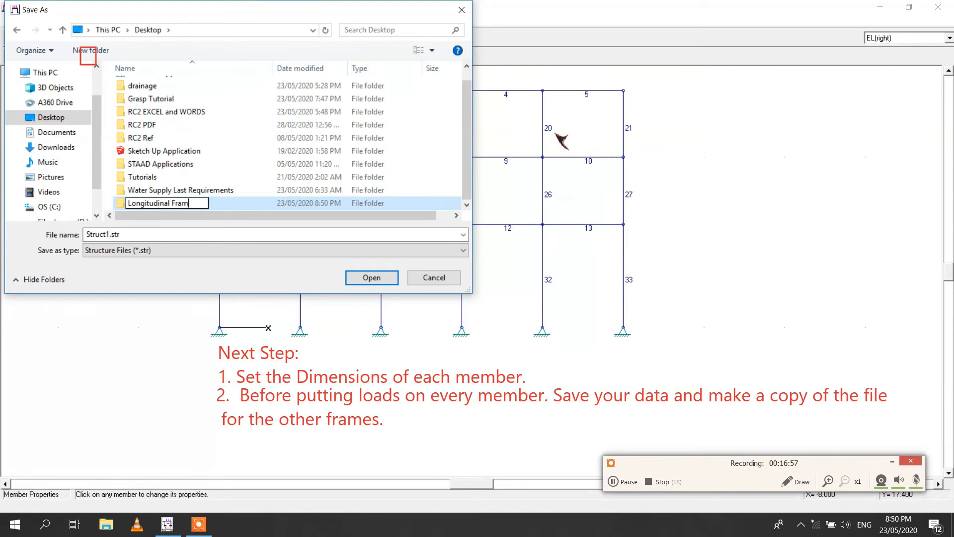
{"action": "double_click", "coordinate": [249, 206]}
- Create a subfolder named Frame 1 inside Longitudinal Frames and open it
{"action": "right_click", "coordinate": [225, 120]}
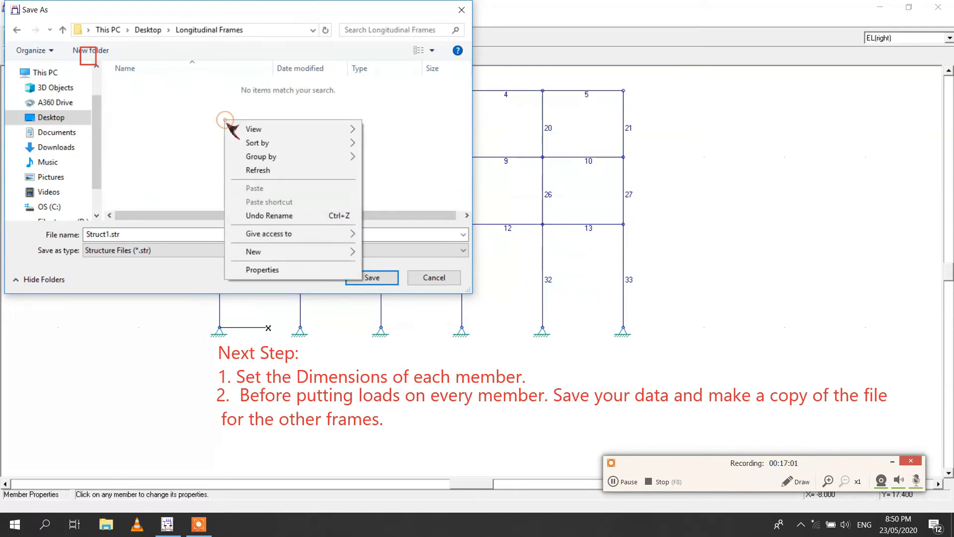
{"action": "mouse_move", "coordinate": [291, 252]}
{"action": "left_click", "coordinate": [414, 252]}
{"action": "type", "text": "Fra"}
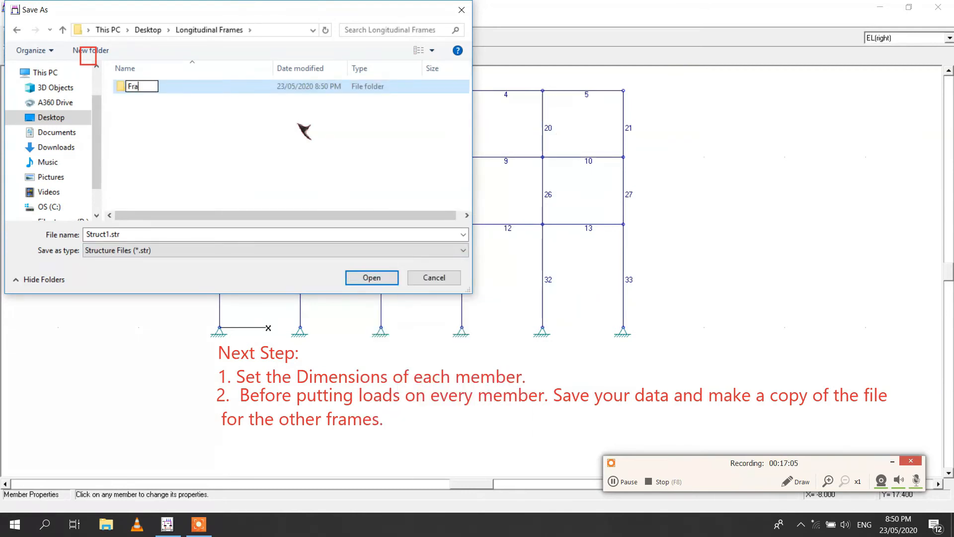
{"action": "type", "text": "mes › Frame 1"}
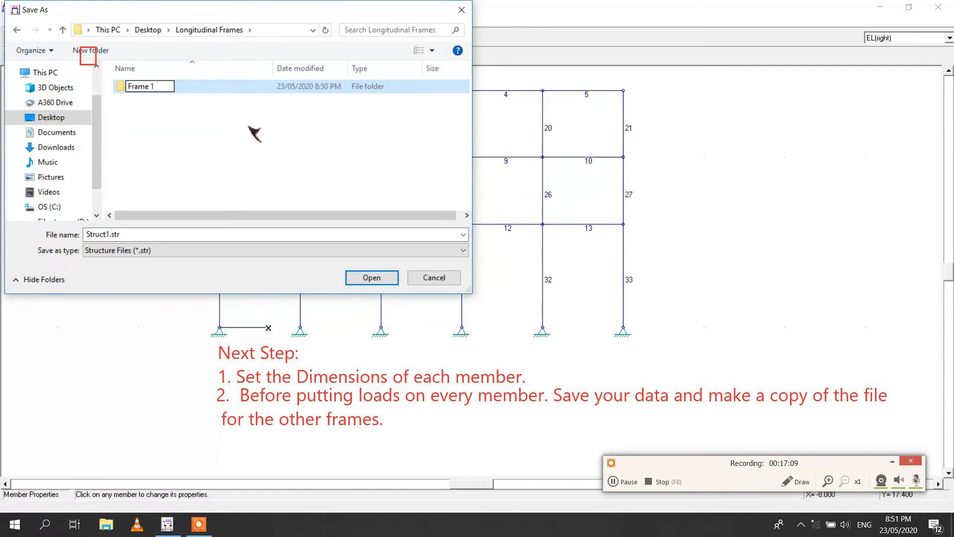
{"action": "key", "text": "Return"}
{"action": "key", "text": "Return"}
- Save the structure in the Frame 1 folder under the file name Frame1.str
{"action": "left_click", "coordinate": [106, 237]}
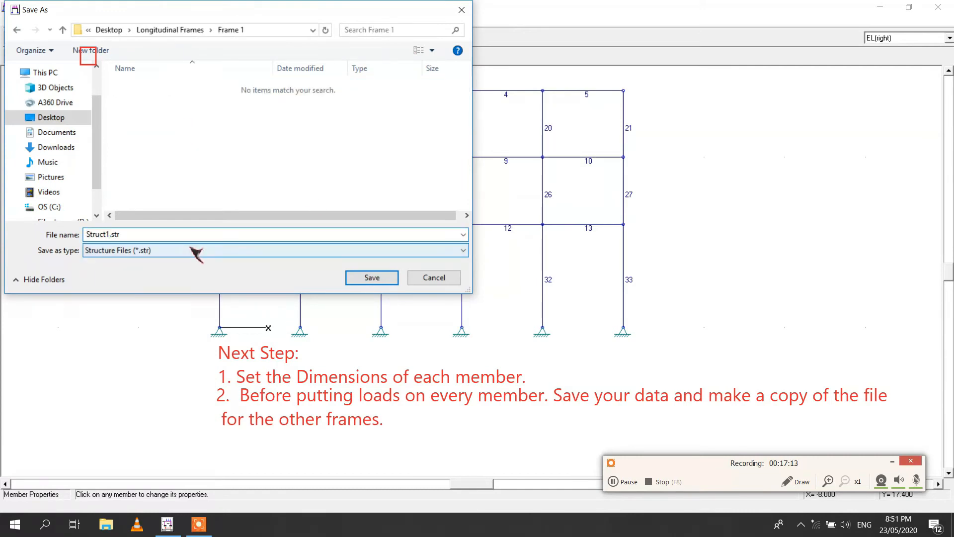
{"action": "type", "text": "Frame1"}
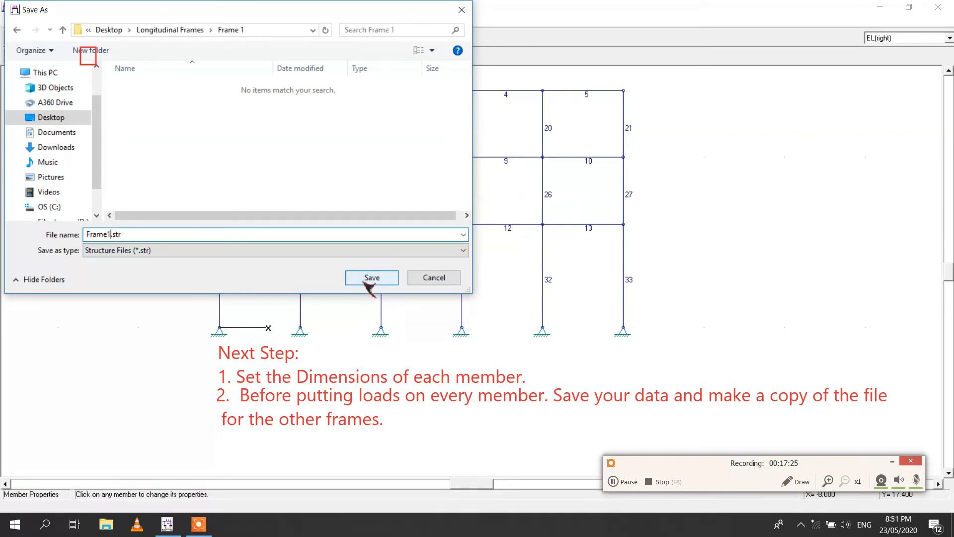
{"action": "left_click", "coordinate": [364, 282]}
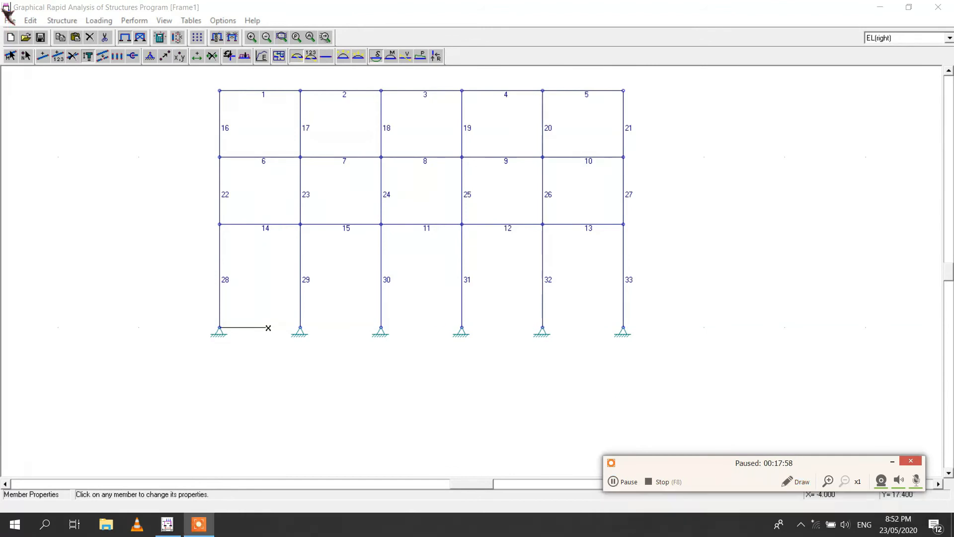
{"action": "left_click", "coordinate": [10, 21]}
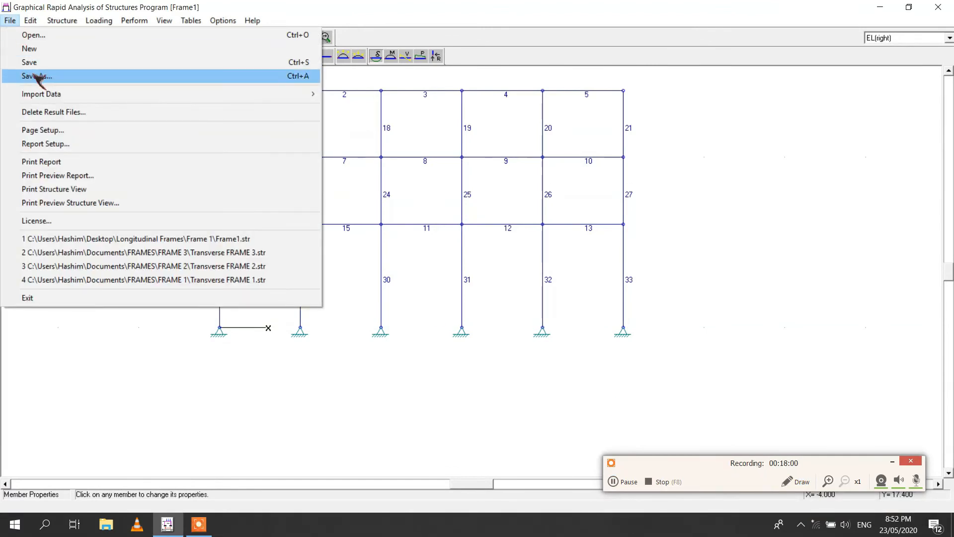
{"action": "left_click", "coordinate": [37, 76]}
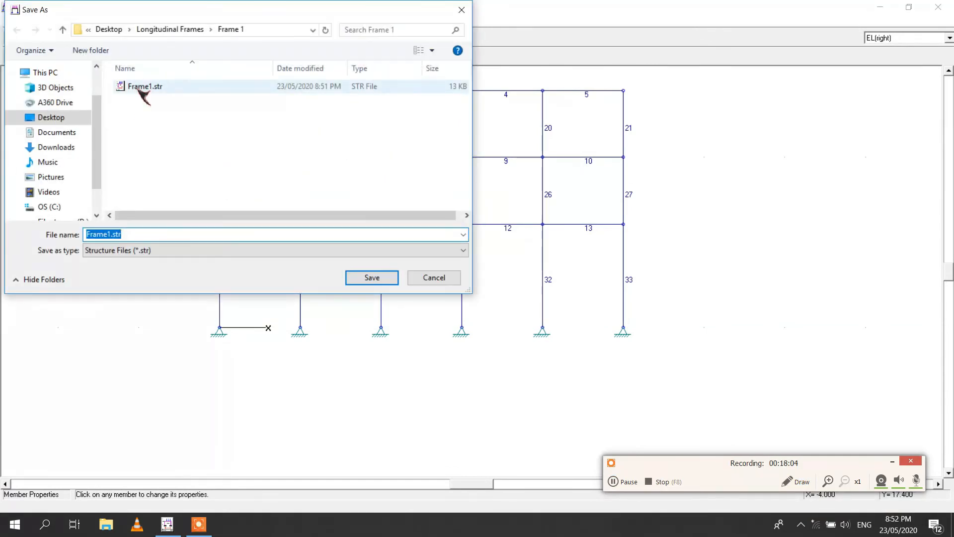
{"action": "left_click", "coordinate": [434, 277]}
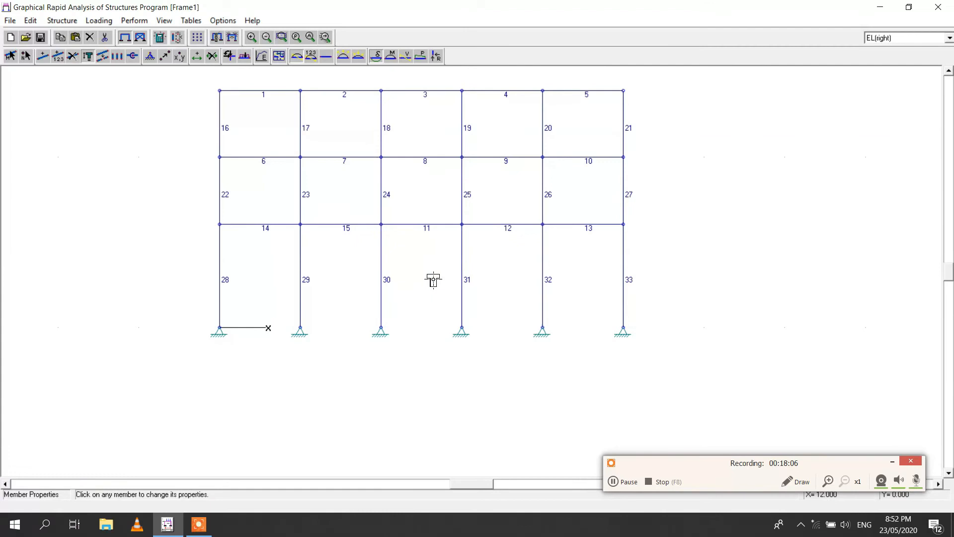
- Switch to File Explorer, open the desktop's Longitudinal Frames folder and make three copies of the Frame 1 folder
{"action": "left_click", "coordinate": [881, 8]}
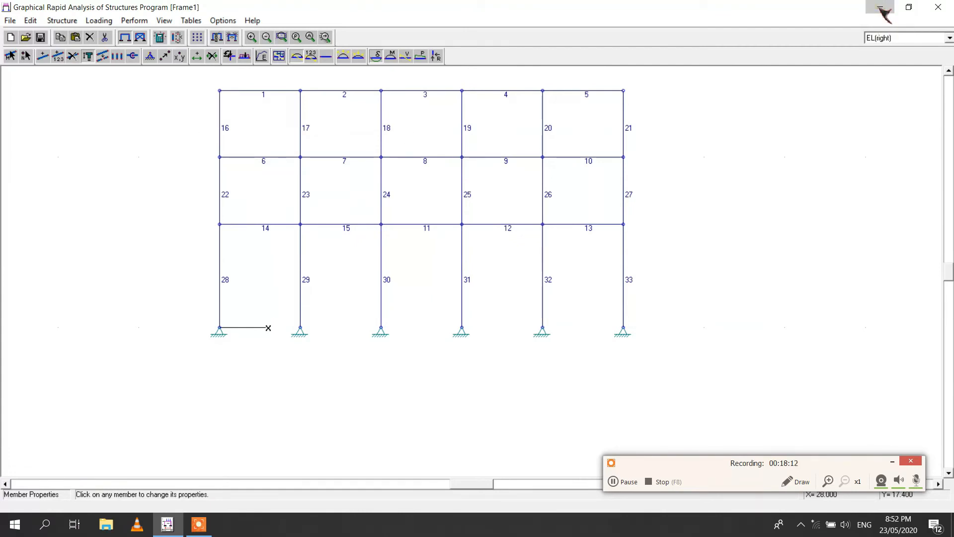
{"action": "left_click", "coordinate": [880, 8]}
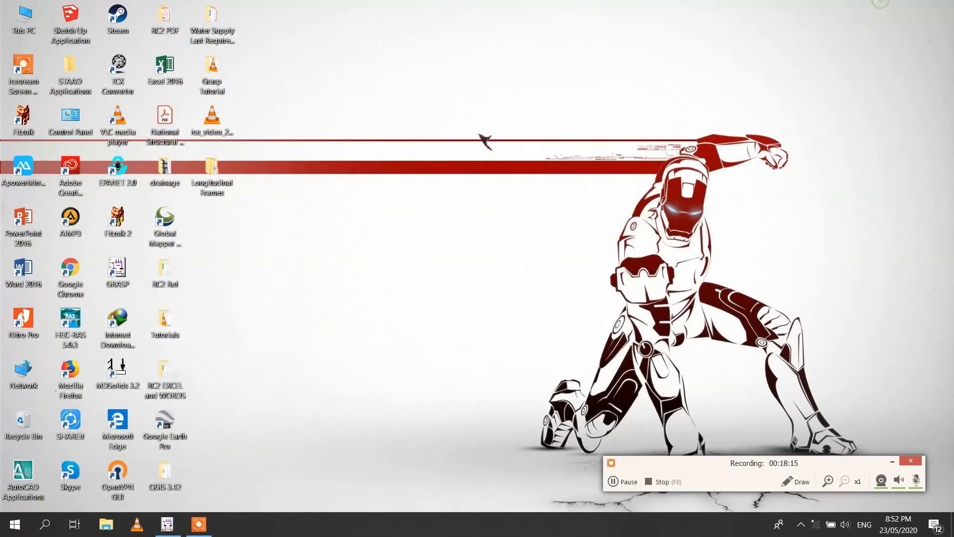
{"action": "double_click", "coordinate": [224, 191]}
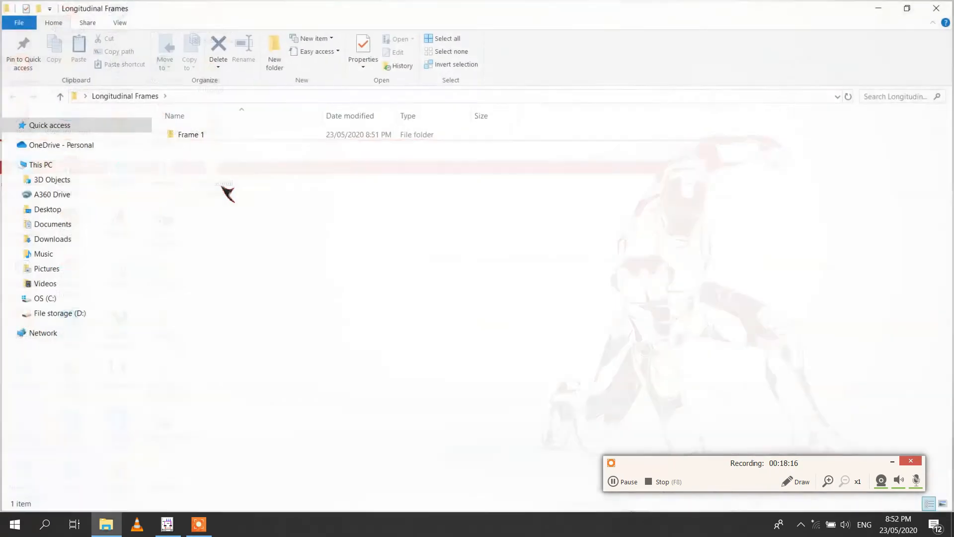
{"action": "left_click", "coordinate": [225, 141]}
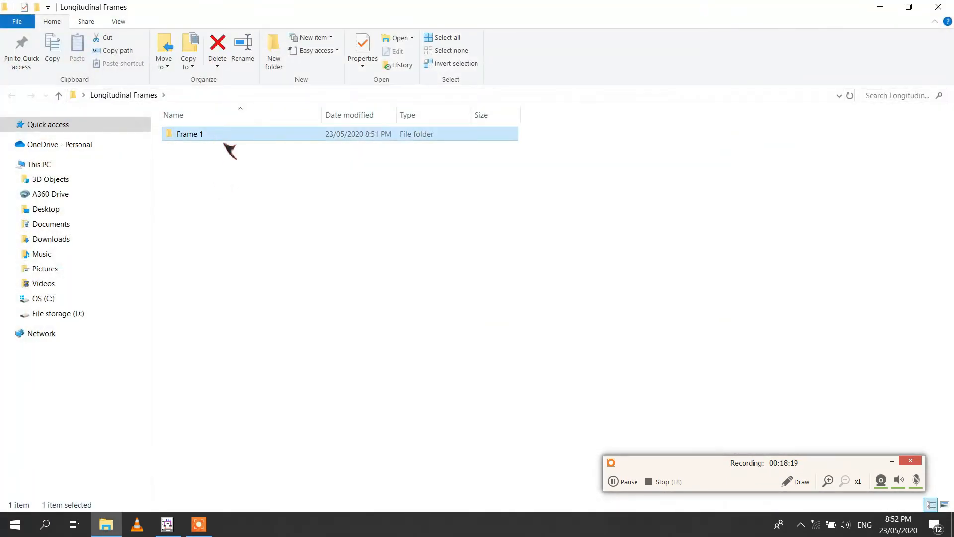
{"action": "left_click", "coordinate": [237, 196]}
{"action": "key", "text": "ctrl+v"}
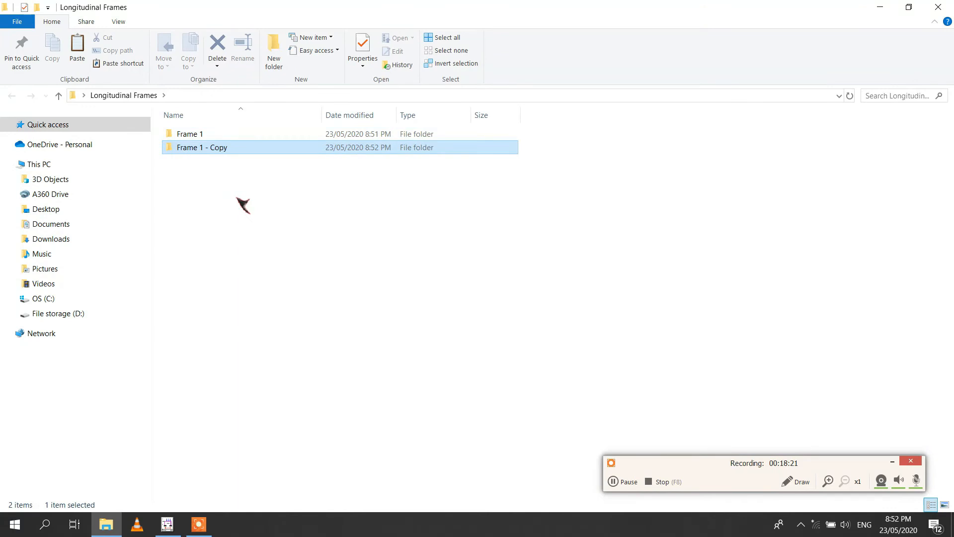
{"action": "key", "text": "ctrl+v"}
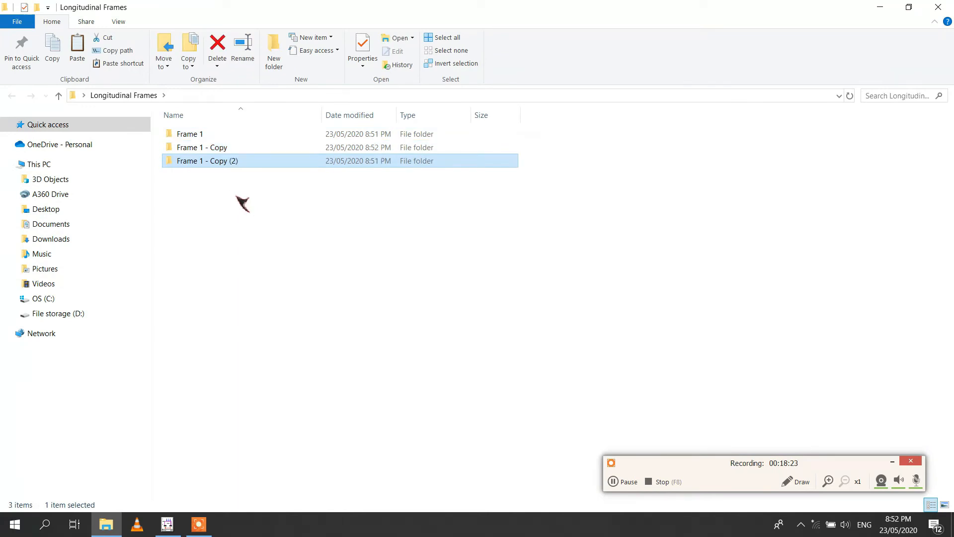
{"action": "key", "text": "ctrl+v"}
- Rename the three copied folders as Frame 2, Frame 3 and Frame 4
{"action": "left_click", "coordinate": [214, 151]}
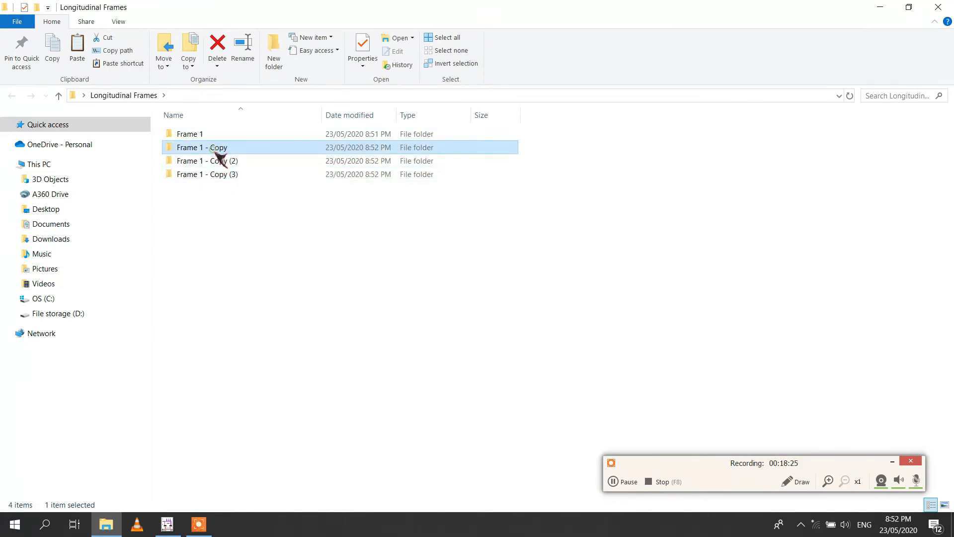
{"action": "left_click", "coordinate": [215, 151]}
{"action": "left_click_drag", "start_coordinate": [228, 147], "coordinate": [202, 150]}
{"action": "type", "text": "2"}
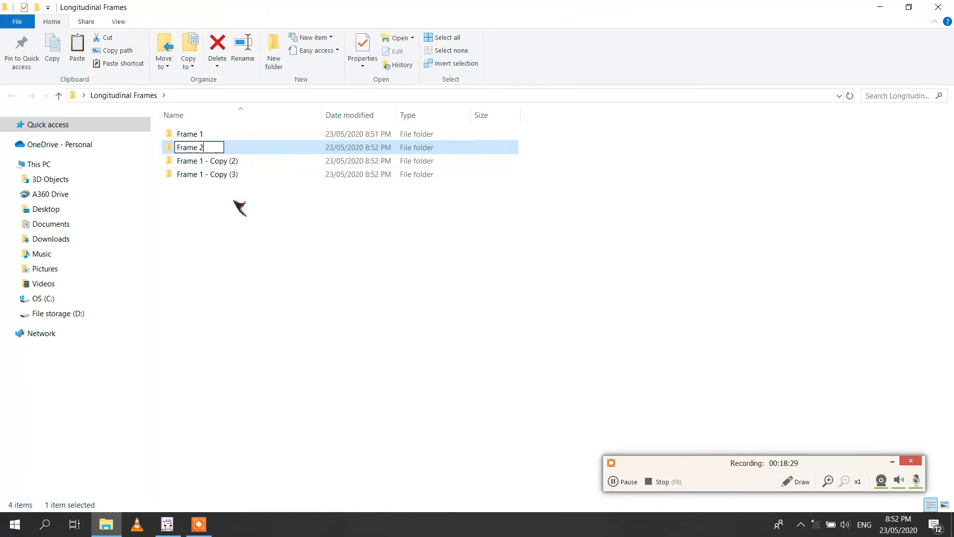
{"action": "left_click", "coordinate": [227, 161]}
{"action": "left_click", "coordinate": [226, 160]}
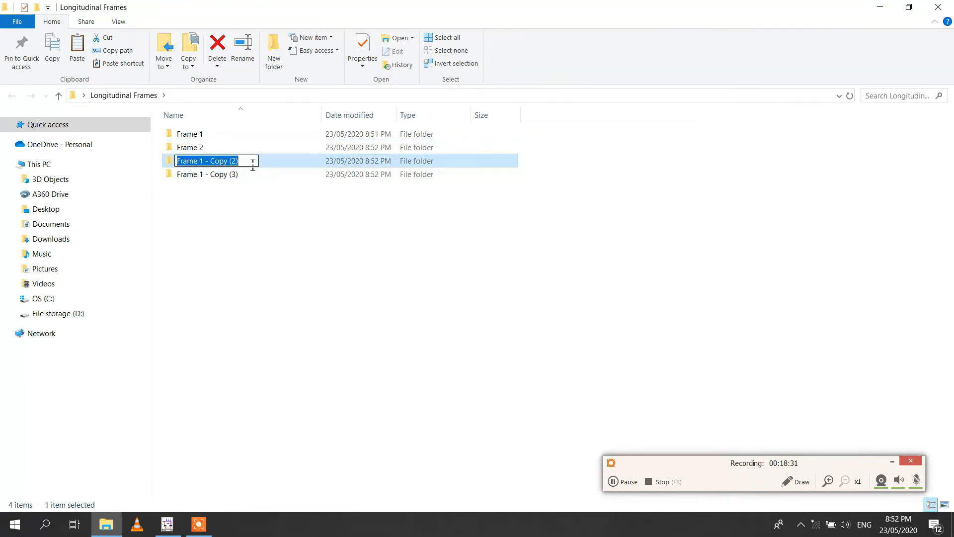
{"action": "type", "text": "3"}
{"action": "left_click", "coordinate": [223, 175]}
{"action": "left_click", "coordinate": [223, 175]}
{"action": "left_click_drag", "start_coordinate": [240, 175], "coordinate": [201, 174]}
- Rename the structure file inside the Frame 2 folder as Frame2.str
{"action": "double_click", "coordinate": [198, 147]}
{"action": "left_click", "coordinate": [206, 135]}
{"action": "left_click", "coordinate": [207, 135]}
{"action": "left_click_drag", "start_coordinate": [197, 135], "coordinate": [202, 138]}
{"action": "type", "text": "2"}
{"action": "left_click", "coordinate": [205, 196]}
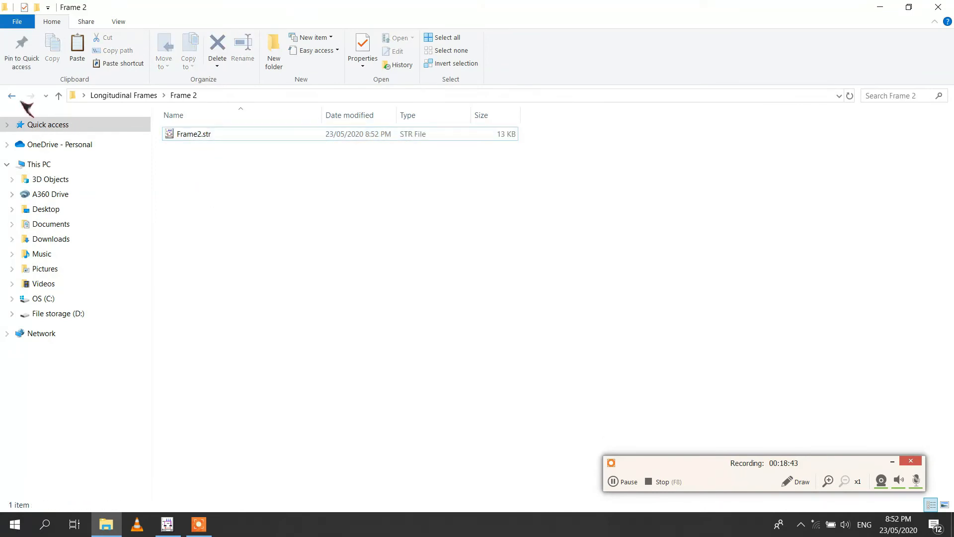
- Rename the structure file inside the Frame 3 folder to match its folder
{"action": "left_click", "coordinate": [58, 95]}
{"action": "double_click", "coordinate": [214, 161]}
{"action": "left_click", "coordinate": [204, 138]}
{"action": "left_click", "coordinate": [202, 137]}
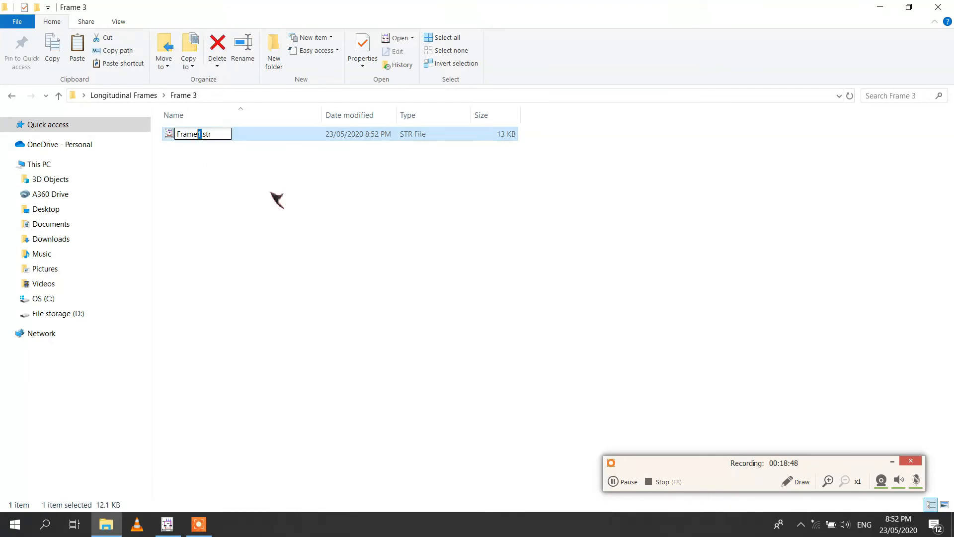
{"action": "left_click", "coordinate": [234, 177]}
{"action": "left_click", "coordinate": [58, 95]}
{"action": "double_click", "coordinate": [199, 160]}
{"action": "left_click", "coordinate": [204, 135]}
{"action": "left_click", "coordinate": [204, 135]}
{"action": "left_click", "coordinate": [202, 162]}
- Rename the structure file inside the Frame 4 folder as Frame4.str and return to the Frame 1 folder
{"action": "left_click", "coordinate": [58, 96]}
{"action": "double_click", "coordinate": [198, 173]}
{"action": "left_click", "coordinate": [205, 137]}
{"action": "left_click", "coordinate": [203, 138]}
{"action": "left_click_drag", "start_coordinate": [197, 139], "coordinate": [201, 139]}
{"action": "type", "text": "4"}
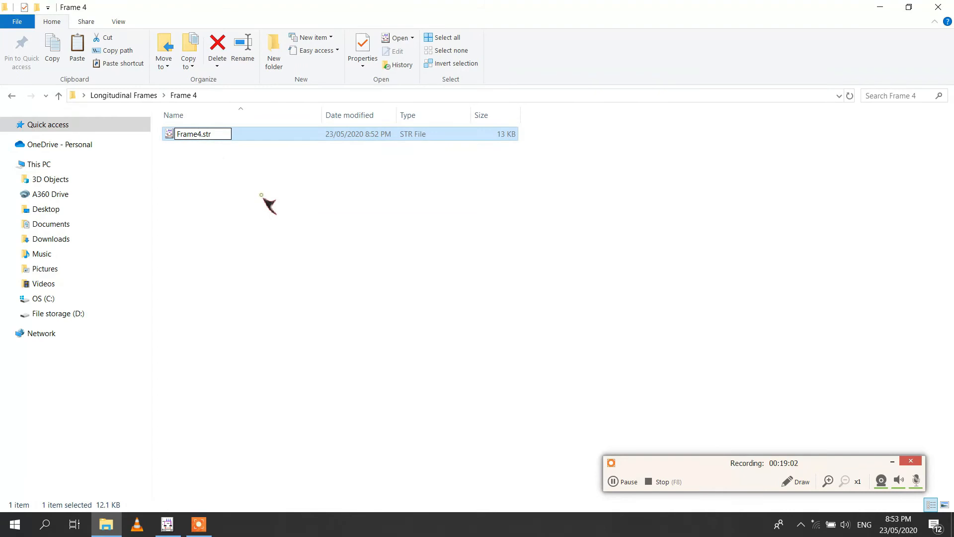
{"action": "left_click", "coordinate": [255, 189]}
{"action": "left_click", "coordinate": [58, 94]}
{"action": "double_click", "coordinate": [187, 134]}
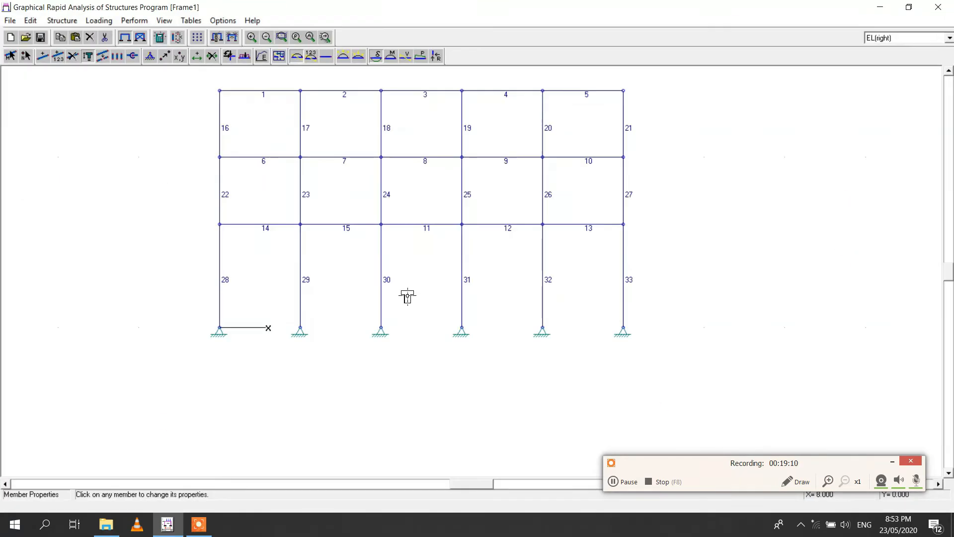
{"action": "key", "text": "F9"}
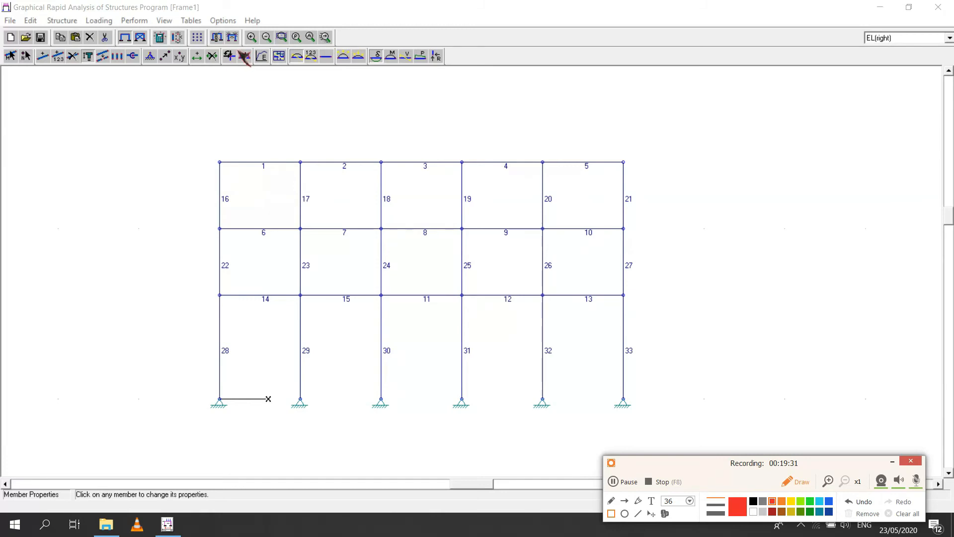
{"action": "left_click_drag", "start_coordinate": [237, 49], "coordinate": [253, 63]}
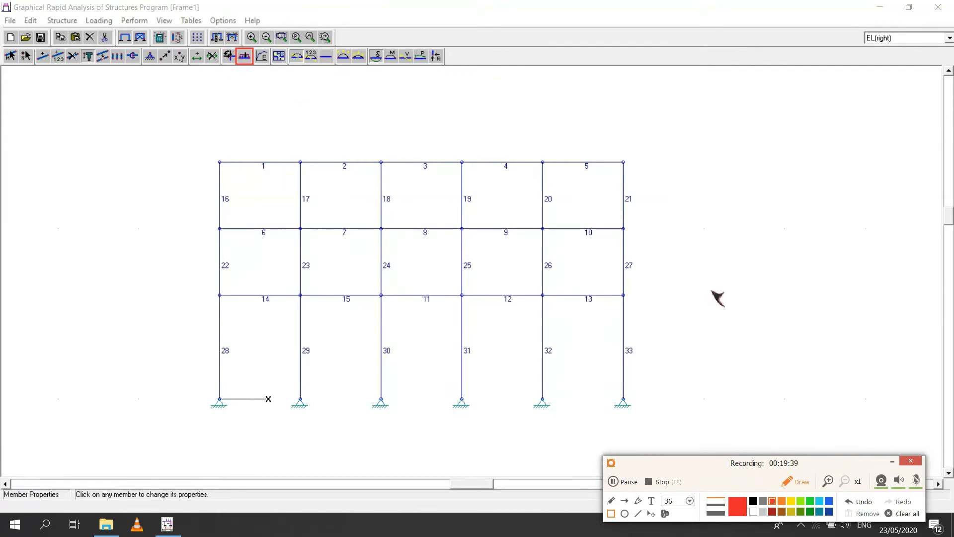
{"action": "left_click", "coordinate": [797, 482]}
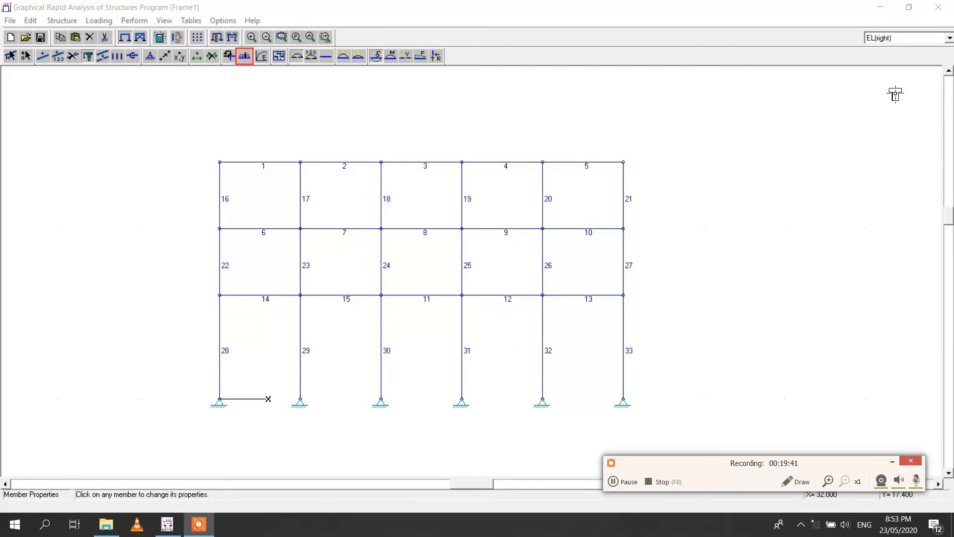
- Make Dead Load the active load case and apply a uniform 10 KN/m load over the full length of member 1
{"action": "left_click", "coordinate": [910, 41]}
{"action": "left_click_drag", "start_coordinate": [950, 83], "coordinate": [947, 73]}
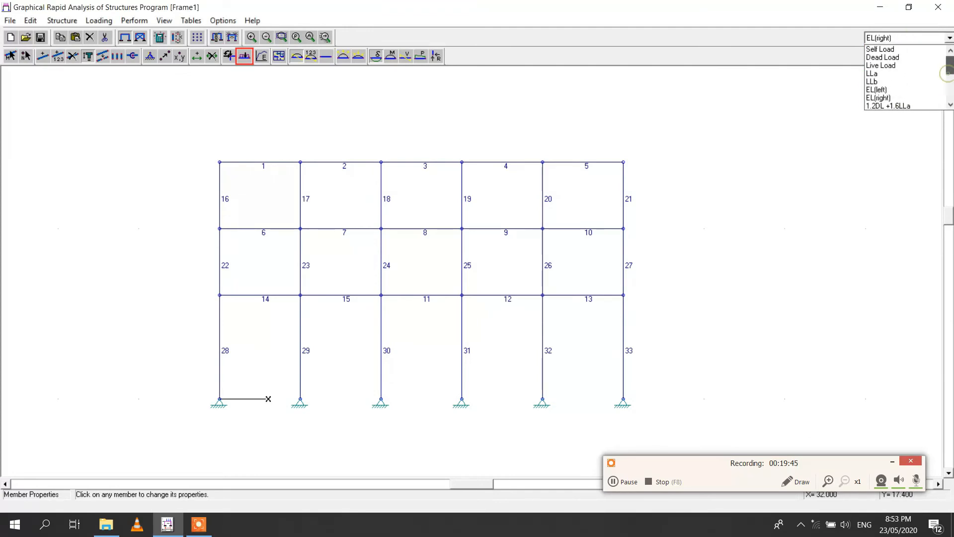
{"action": "left_click", "coordinate": [910, 58]}
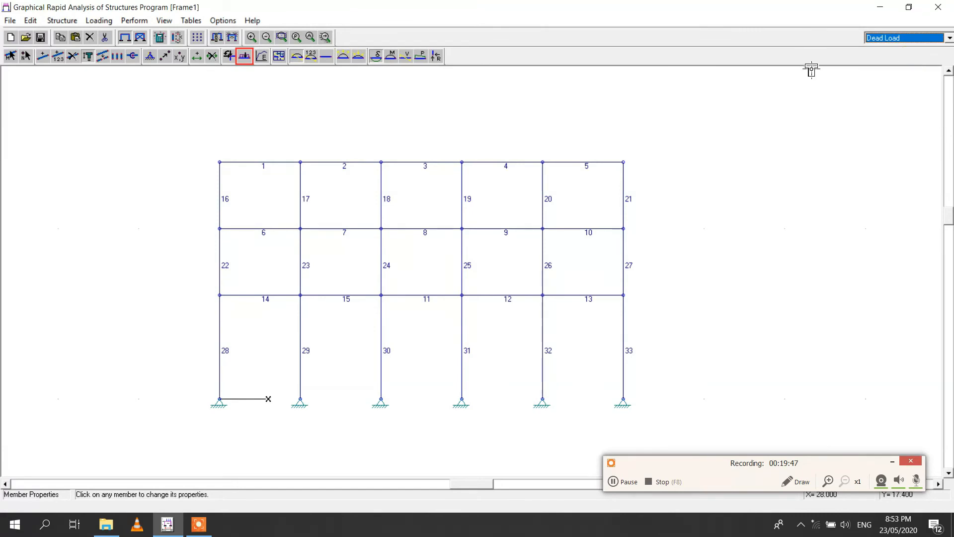
{"action": "left_click", "coordinate": [245, 57]}
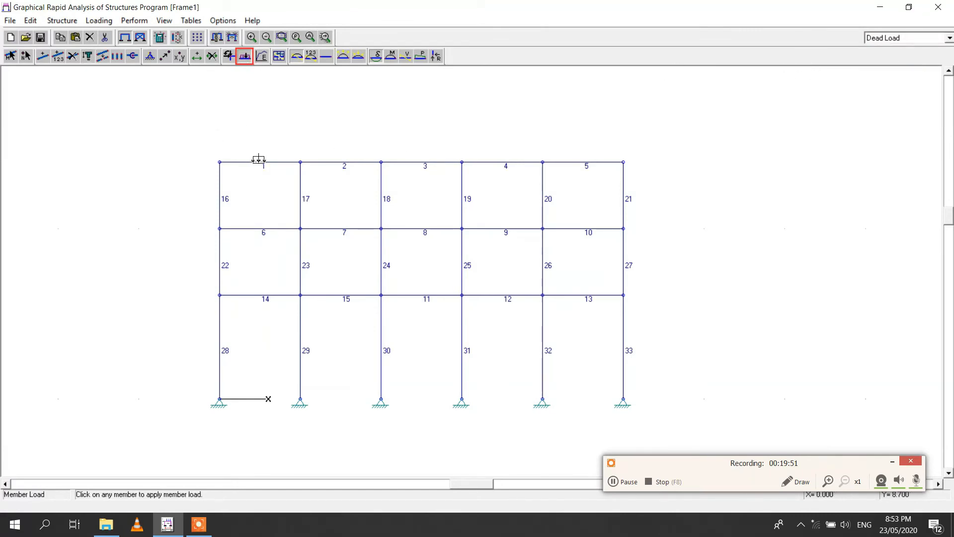
{"action": "left_click", "coordinate": [259, 160]}
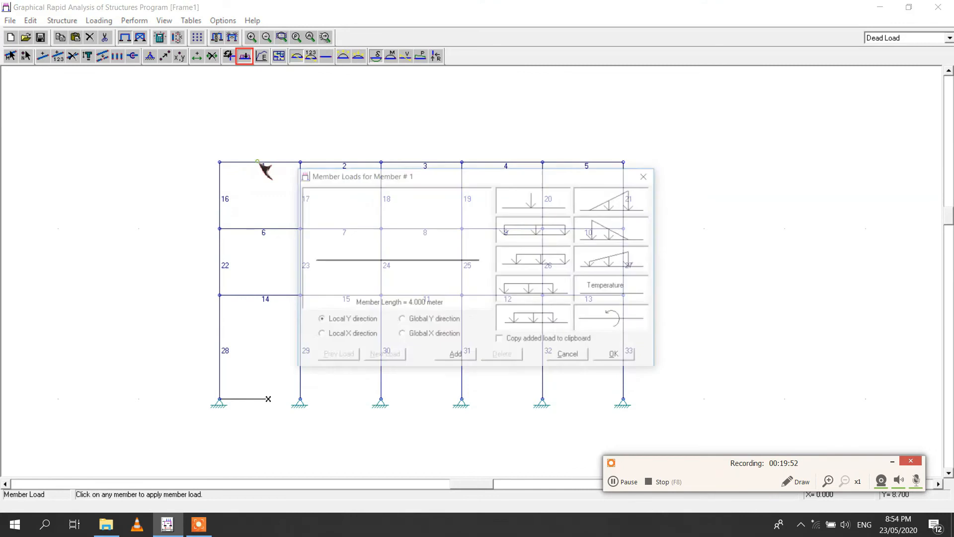
{"action": "left_click", "coordinate": [456, 356]}
{"action": "double_click", "coordinate": [345, 225]}
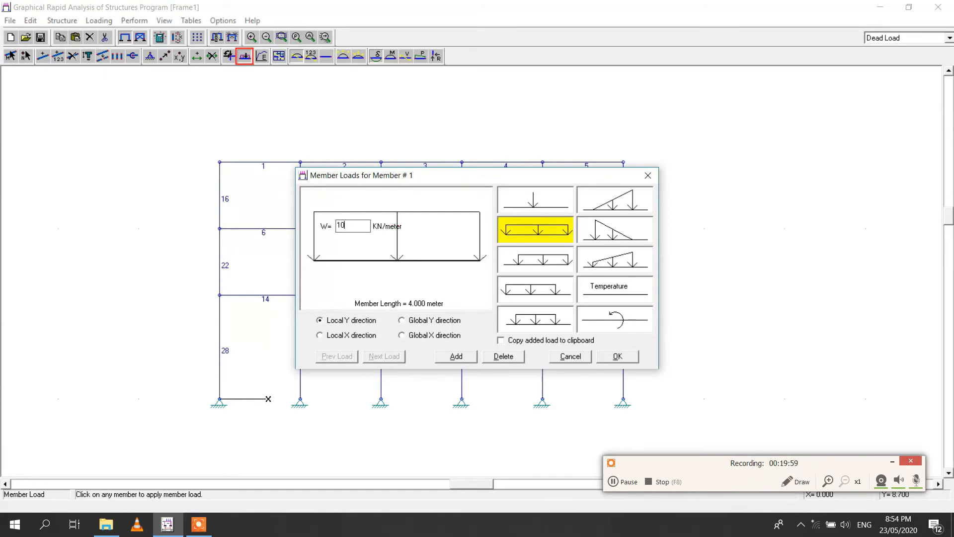
{"action": "left_click", "coordinate": [618, 356]}
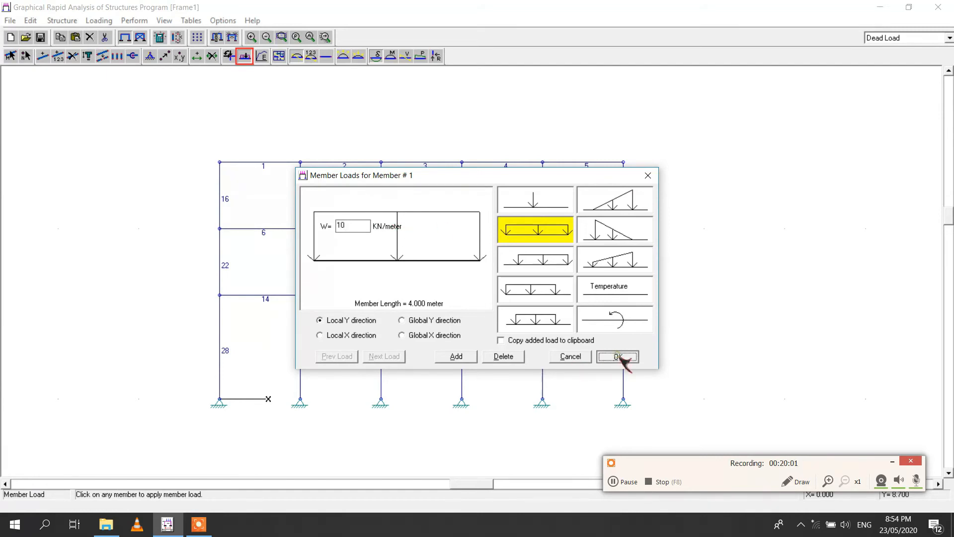
- Apply uniform 10 KN/m dead loads to roof beam members 2 and 3
{"action": "left_click", "coordinate": [372, 162]}
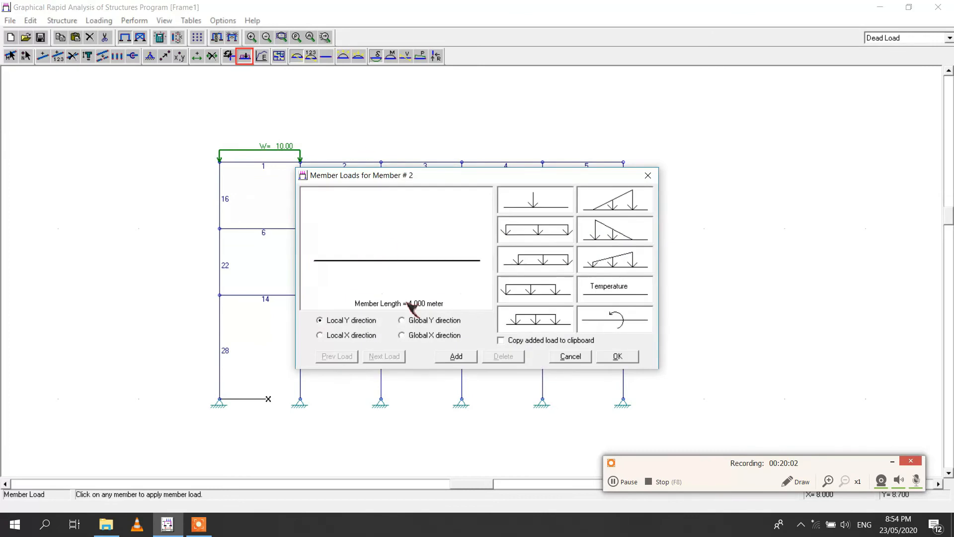
{"action": "left_click", "coordinate": [456, 356]}
{"action": "left_click", "coordinate": [362, 225]}
{"action": "type", "text": "10"}
{"action": "left_click", "coordinate": [618, 356]}
{"action": "left_click", "coordinate": [420, 162]}
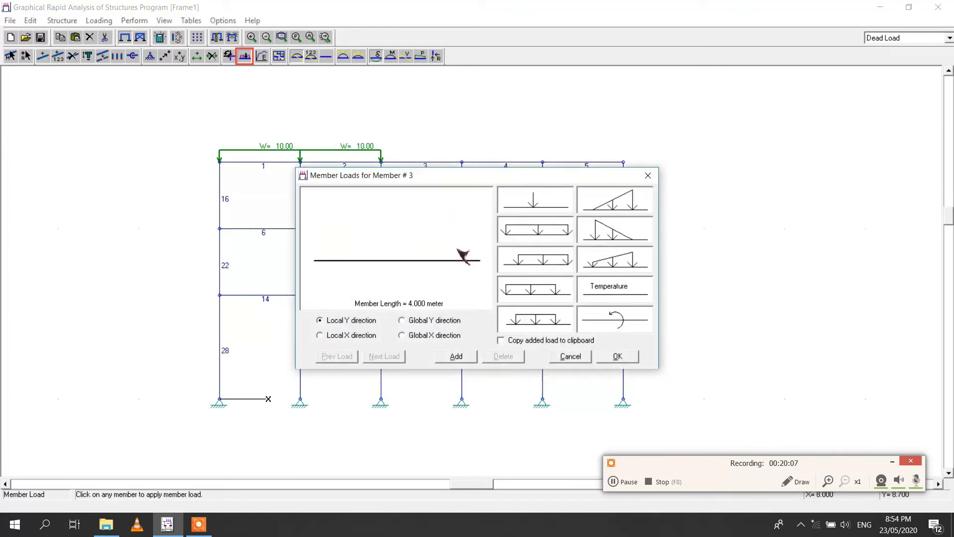
{"action": "left_click", "coordinate": [457, 356]}
{"action": "type", "text": "10"}
{"action": "left_click", "coordinate": [618, 355]}
- Apply uniform 10 KN/m dead loads to roof beam members 4 and 5
{"action": "left_click", "coordinate": [505, 162]}
{"action": "left_click", "coordinate": [505, 226]}
{"action": "left_click", "coordinate": [359, 226]}
{"action": "type", "text": "10"}
{"action": "left_click", "coordinate": [616, 355]}
{"action": "left_click", "coordinate": [585, 162]}
{"action": "left_click", "coordinate": [541, 229]}
{"action": "left_click", "coordinate": [350, 227]}
{"action": "type", "text": "10"}
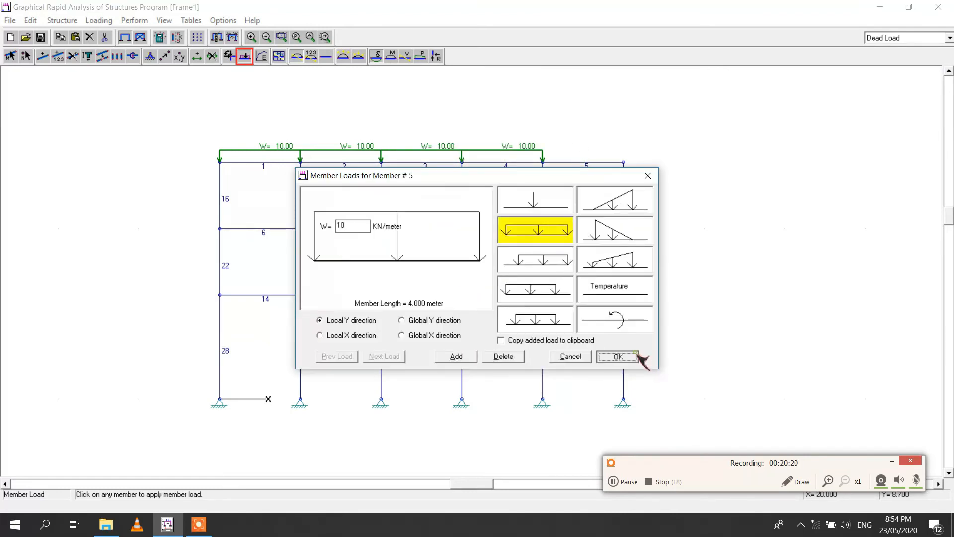
{"action": "left_click", "coordinate": [618, 356]}
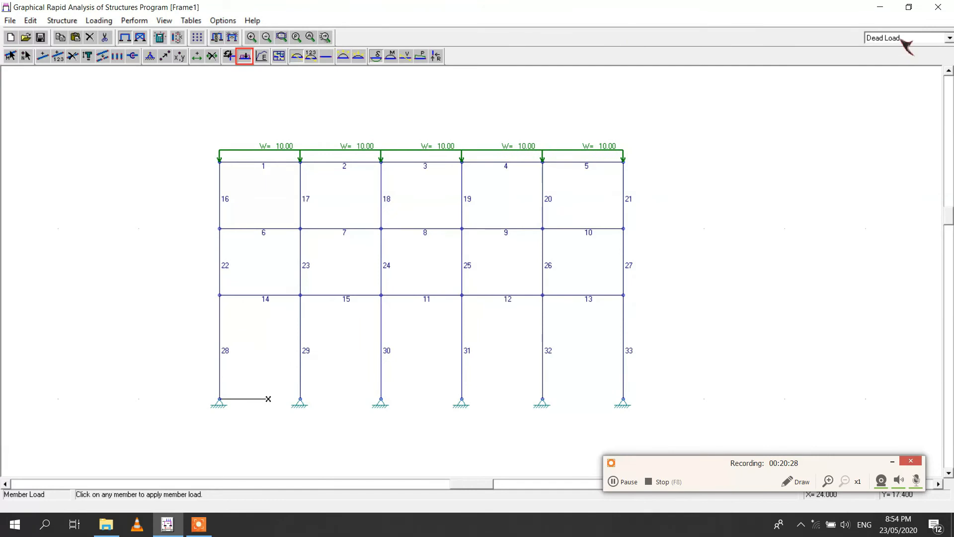
- Apply a uniform 13 KN/m dead load over the full length of member 6
{"action": "left_click", "coordinate": [277, 229]}
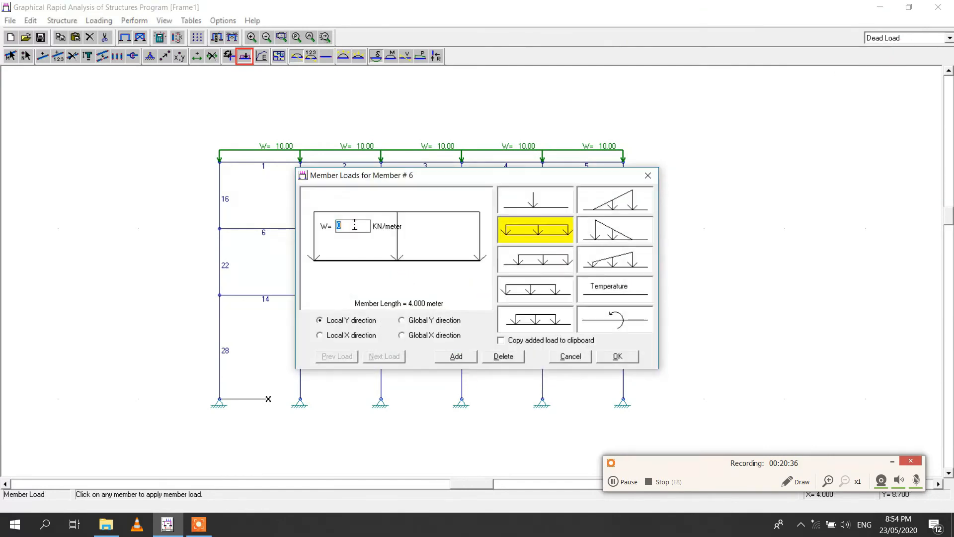
{"action": "double_click", "coordinate": [623, 356]}
{"action": "left_click", "coordinate": [571, 356]}
- Add a concentrated dead load to member 6 at 2 m along its length
{"action": "left_click", "coordinate": [278, 230]}
{"action": "left_click", "coordinate": [536, 200]}
{"action": "left_click", "coordinate": [456, 357]}
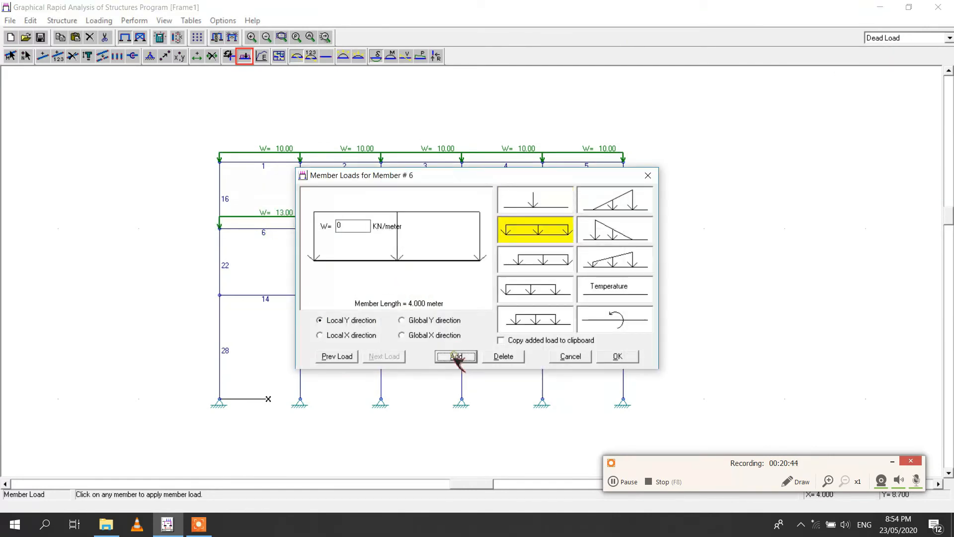
{"action": "left_click", "coordinate": [535, 201]}
{"action": "double_click", "coordinate": [341, 281]}
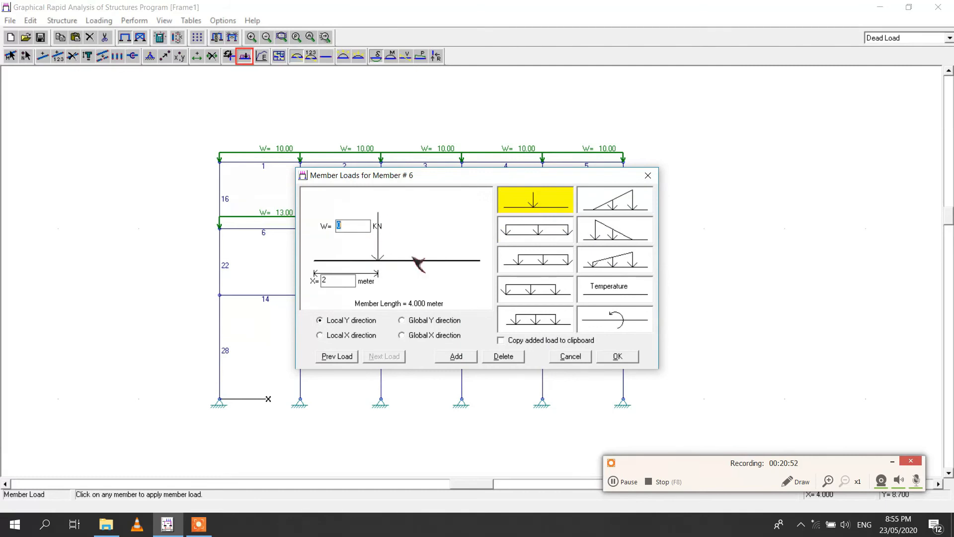
{"action": "key", "text": "Return"}
- Correct member 6's dead loads to a uniform 13 KN/m load plus a 14 KN concentrated load at midspan
{"action": "left_click", "coordinate": [268, 226]}
{"action": "left_click", "coordinate": [440, 357]}
{"action": "left_click", "coordinate": [514, 234]}
{"action": "type", "text": "13"}
{"action": "left_click", "coordinate": [455, 357]}
{"action": "left_click", "coordinate": [518, 199]}
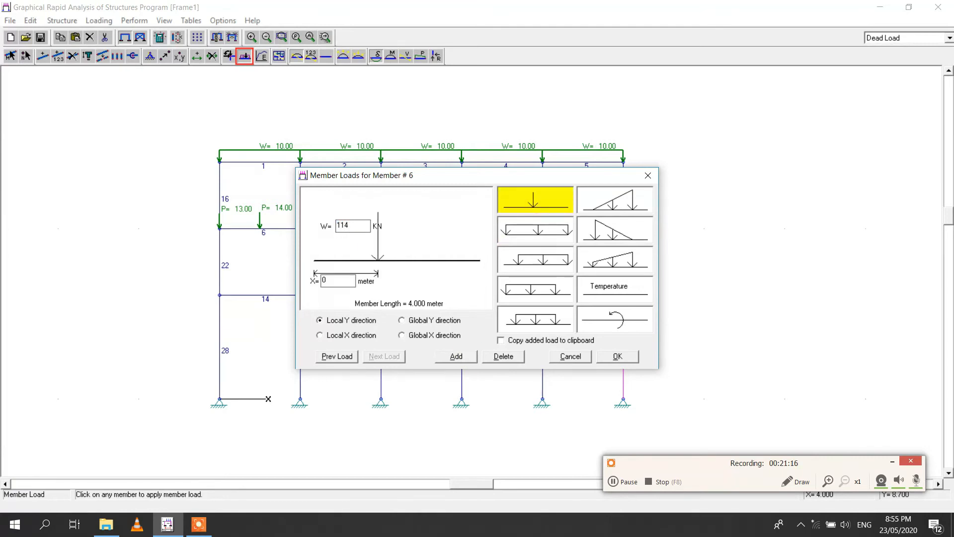
{"action": "key", "text": "Return"}
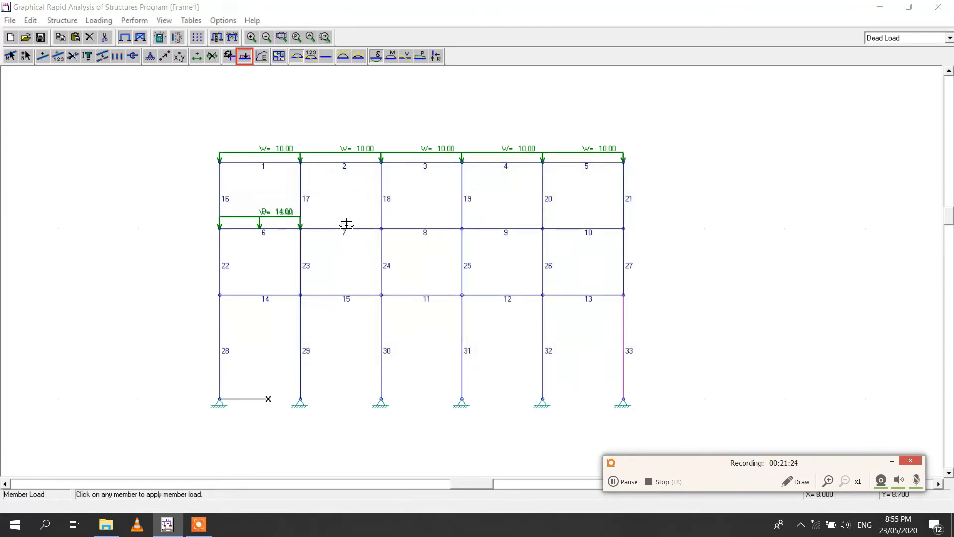
{"action": "left_click", "coordinate": [344, 228]}
{"action": "left_click", "coordinate": [586, 356]}
- Make LLa the active load case and apply a uniform 10 KN/m load to member 1
{"action": "left_click", "coordinate": [949, 38]}
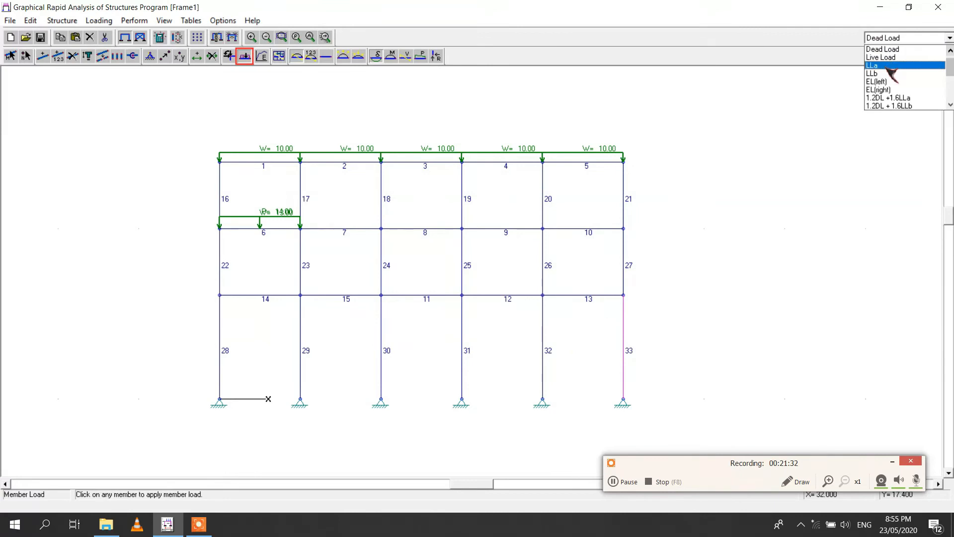
{"action": "left_click", "coordinate": [879, 58]}
{"action": "left_click", "coordinate": [258, 162]}
{"action": "left_click", "coordinate": [515, 232]}
{"action": "double_click", "coordinate": [342, 226]}
{"action": "type", "text": "10"}
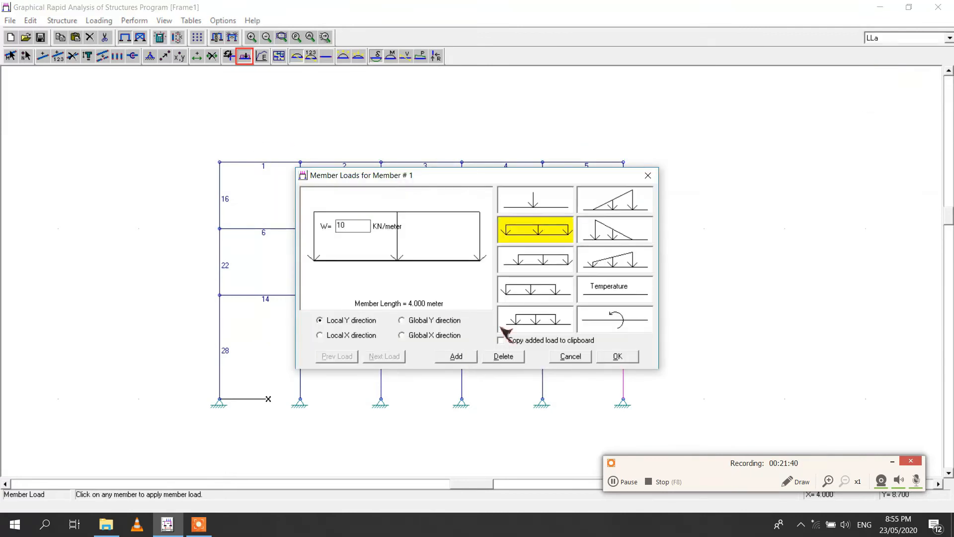
{"action": "left_click", "coordinate": [617, 356]}
- Apply uniform 10 KN/m loads to roof beam members 3 and 5 in the LLa case
{"action": "left_click", "coordinate": [428, 162]}
{"action": "left_click", "coordinate": [515, 232]}
{"action": "double_click", "coordinate": [343, 226]}
{"action": "type", "text": "10"}
{"action": "key", "text": "Return"}
{"action": "left_click", "coordinate": [583, 162]}
{"action": "double_click", "coordinate": [348, 231]}
{"action": "type", "text": "10"}
{"action": "left_click", "coordinate": [617, 356]}
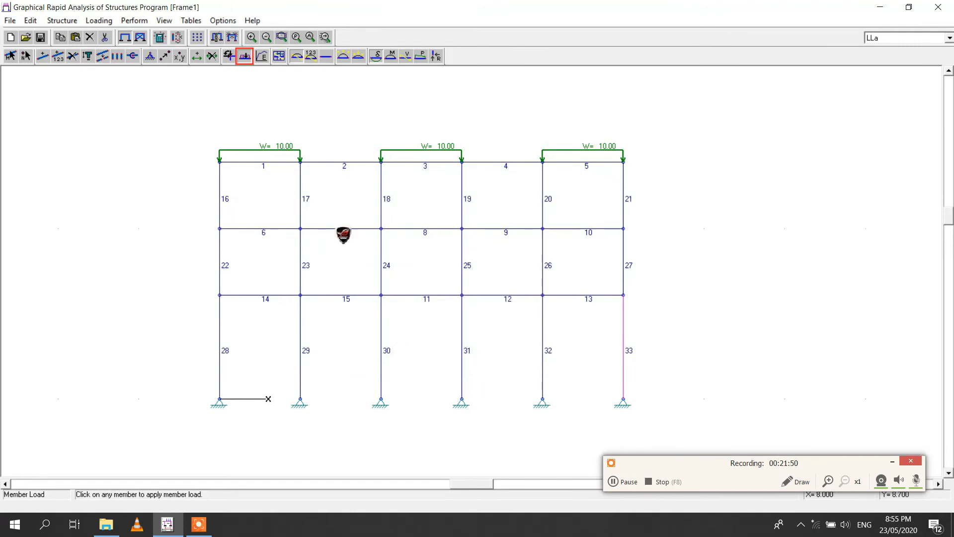
- Apply uniform 10 KN/m loads to members 7 and 9 in the LLa case and start adding one to member 14
{"action": "left_click", "coordinate": [343, 230]}
{"action": "left_click", "coordinate": [455, 356]}
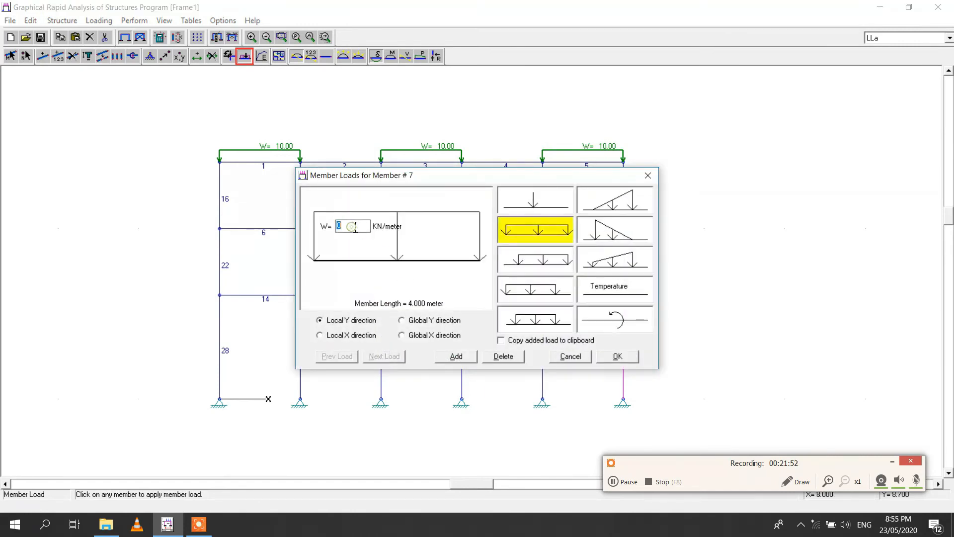
{"action": "left_click", "coordinate": [635, 356]}
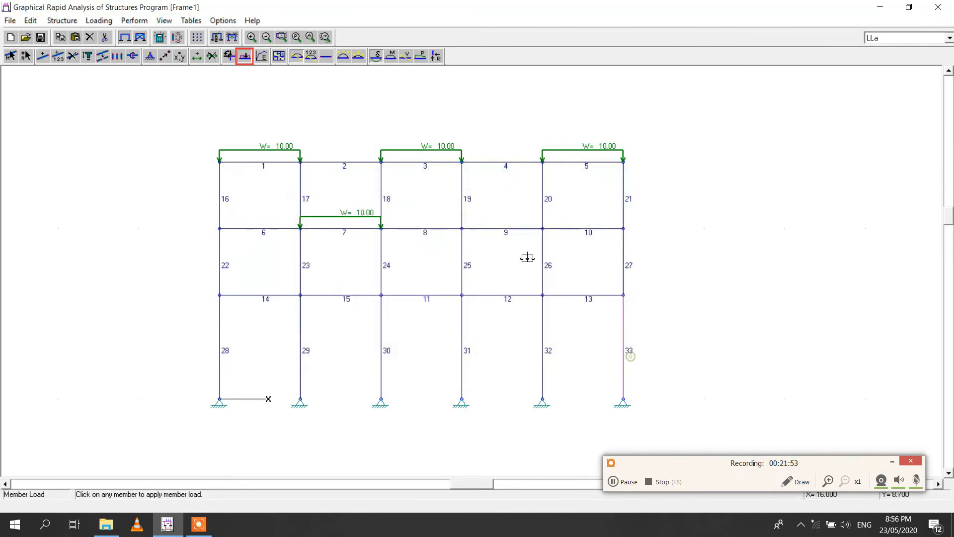
{"action": "left_click", "coordinate": [516, 227]}
{"action": "left_click", "coordinate": [444, 355]}
{"action": "double_click", "coordinate": [354, 226]}
{"action": "type", "text": "10"}
{"action": "left_click", "coordinate": [618, 358]}
{"action": "left_click", "coordinate": [278, 295]}
{"action": "left_click", "coordinate": [456, 356]}
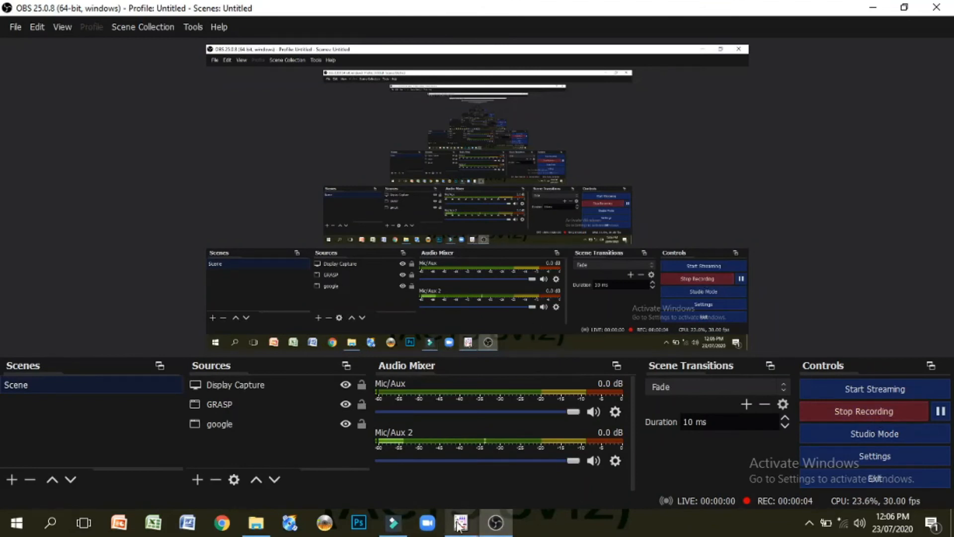
- Switch to GRASP and open the structure file LONGITUDINAL FRAME A- EXTERIOR.str
{"action": "left_click", "coordinate": [475, 525]}
{"action": "left_click", "coordinate": [12, 25]}
{"action": "left_click", "coordinate": [51, 38]}
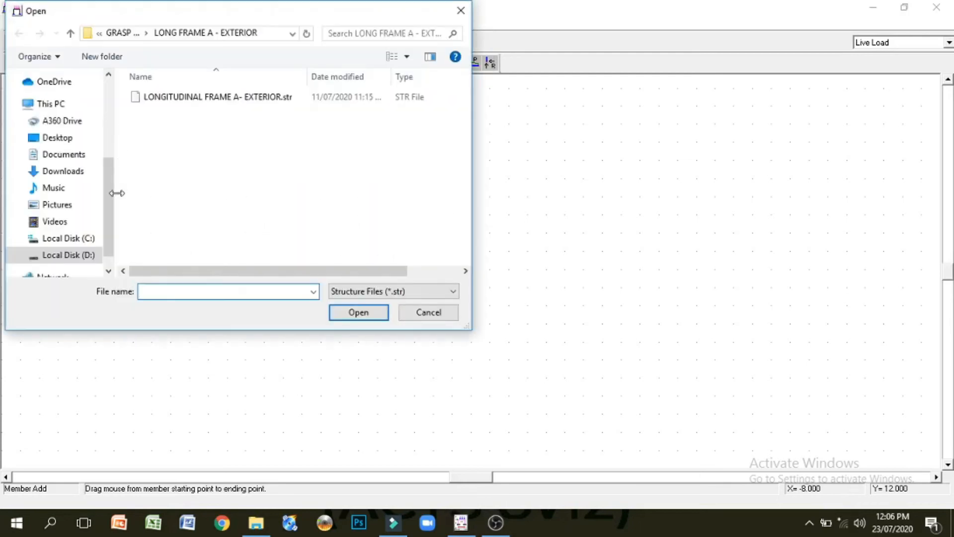
{"action": "left_click", "coordinate": [190, 102]}
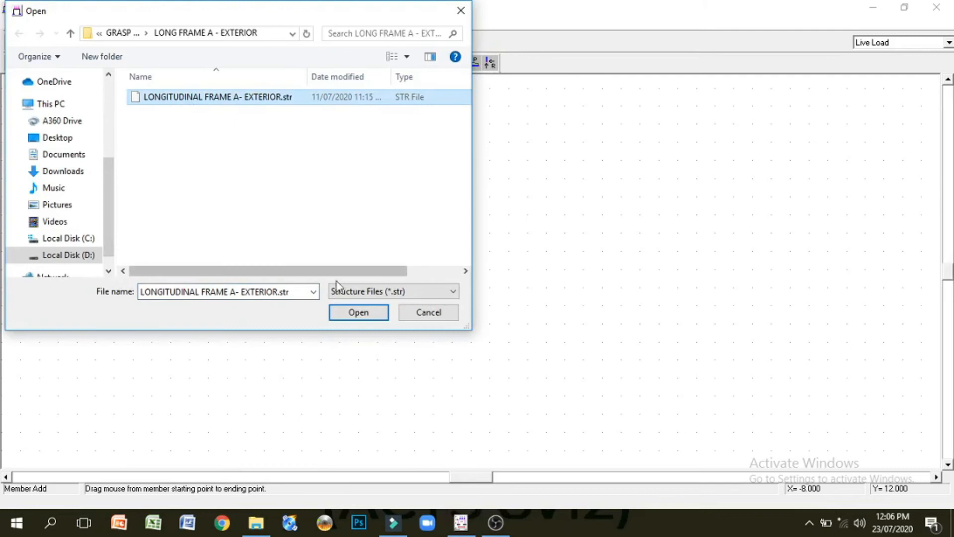
{"action": "left_click", "coordinate": [343, 313]}
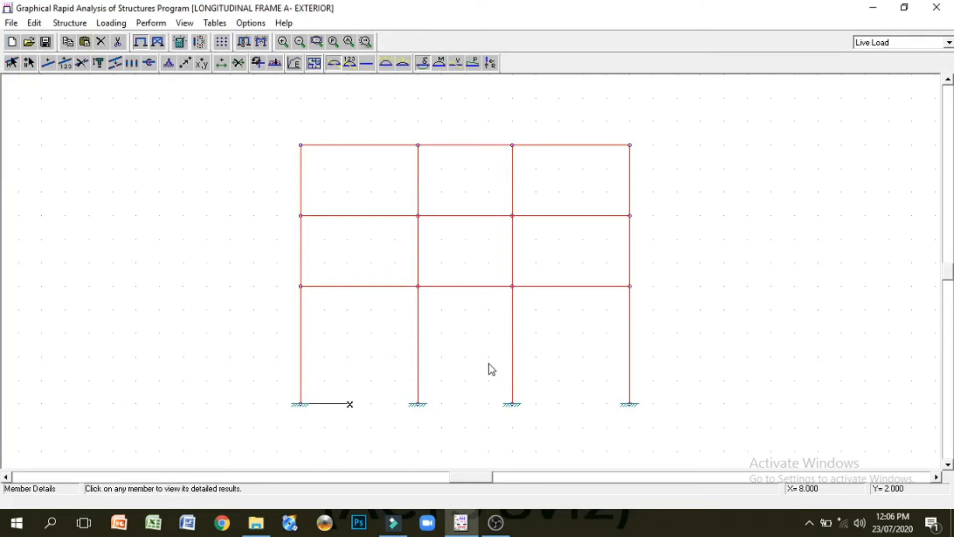
- Open the Longitudinal FRAME A structure file from the FRAME A folder in Doms Tutorial on drive D
{"action": "left_click", "coordinate": [10, 23]}
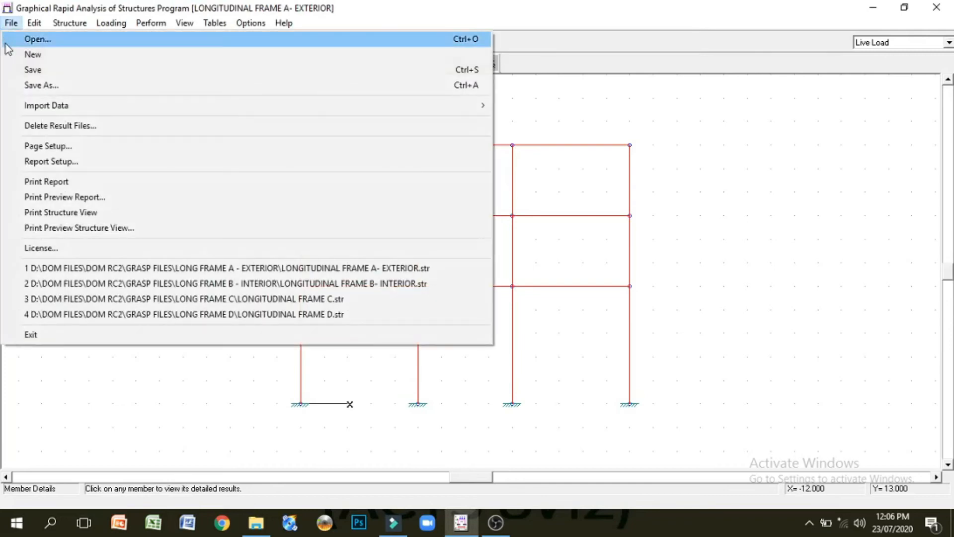
{"action": "left_click", "coordinate": [14, 38]}
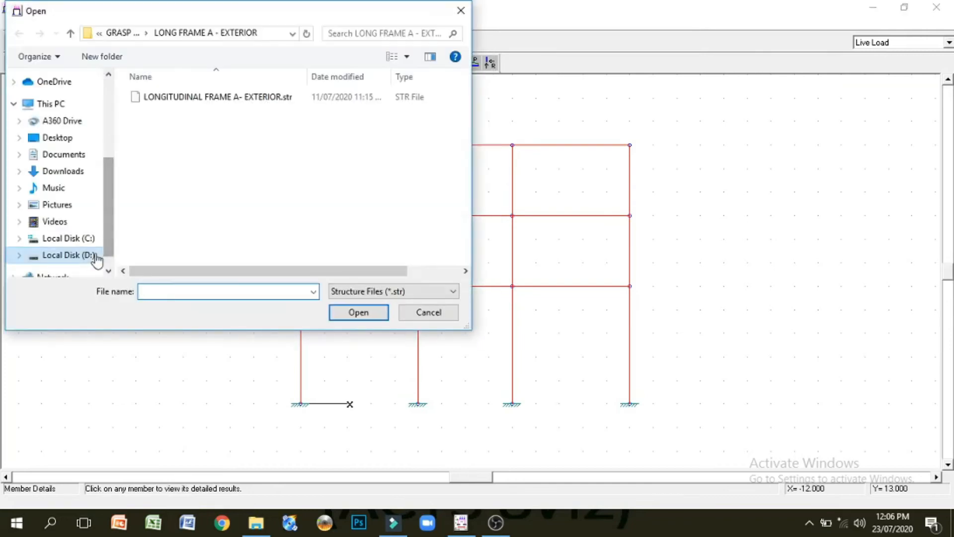
{"action": "left_click", "coordinate": [88, 257]}
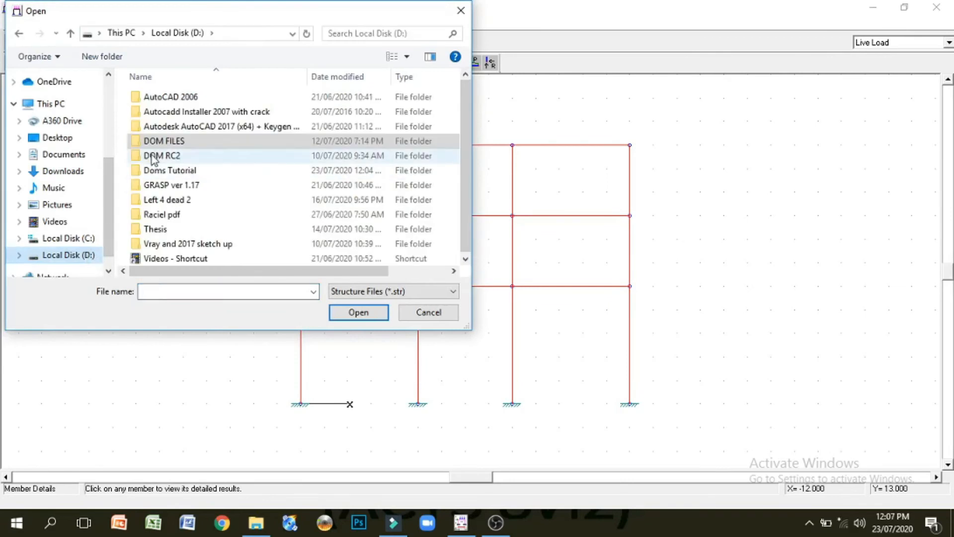
{"action": "double_click", "coordinate": [155, 171]}
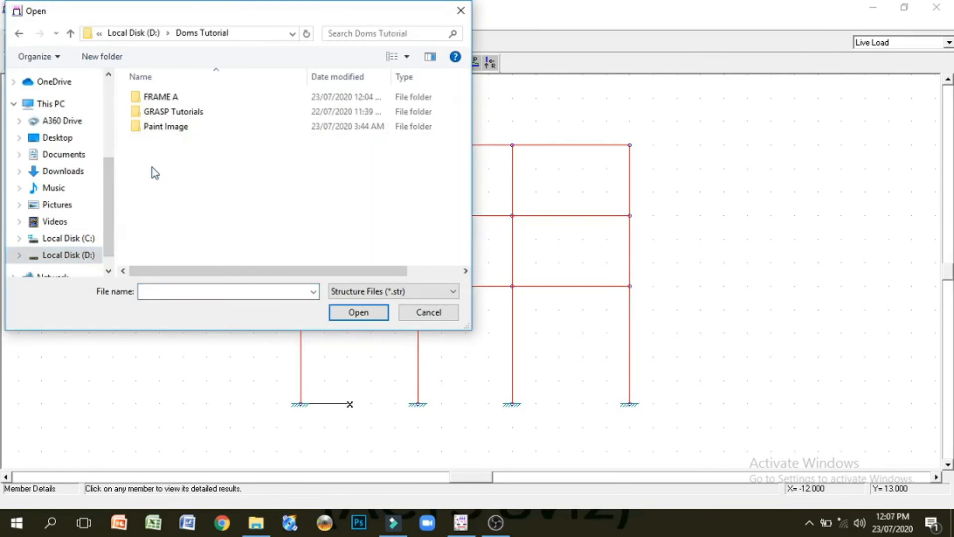
{"action": "double_click", "coordinate": [179, 101]}
{"action": "left_click", "coordinate": [198, 98]}
{"action": "left_click", "coordinate": [358, 318]}
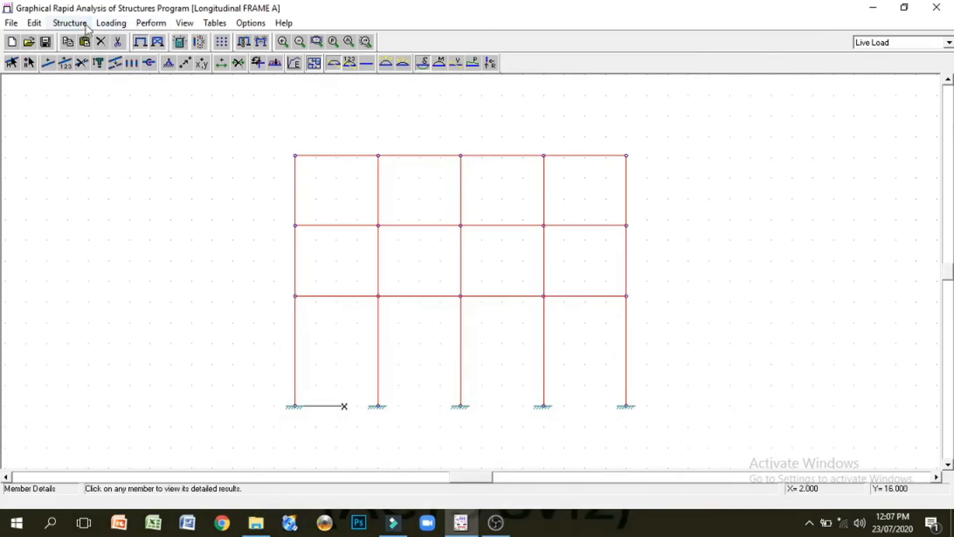
- Turn on self-weight generation for the frame and check that the option is enabled
{"action": "left_click", "coordinate": [111, 23]}
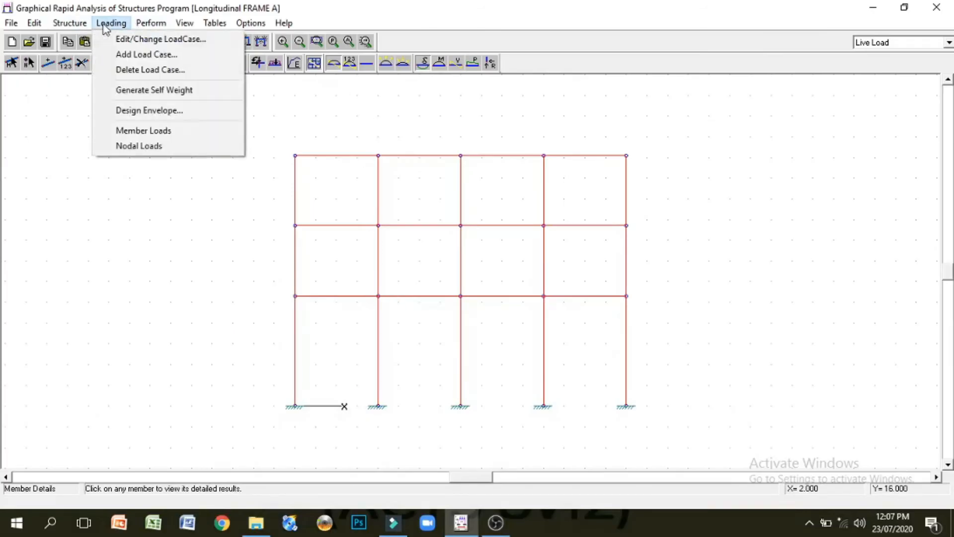
{"action": "left_click", "coordinate": [167, 95]}
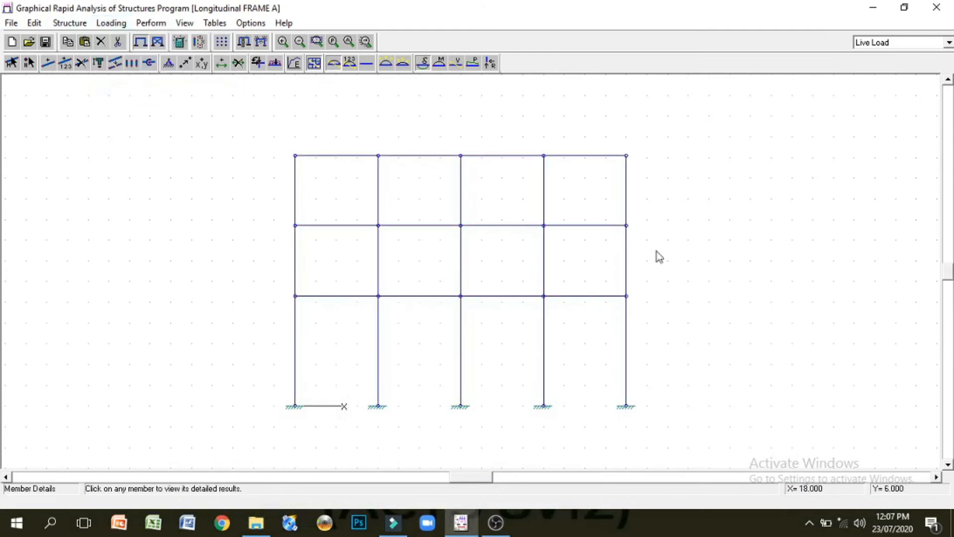
{"action": "left_click", "coordinate": [70, 23]}
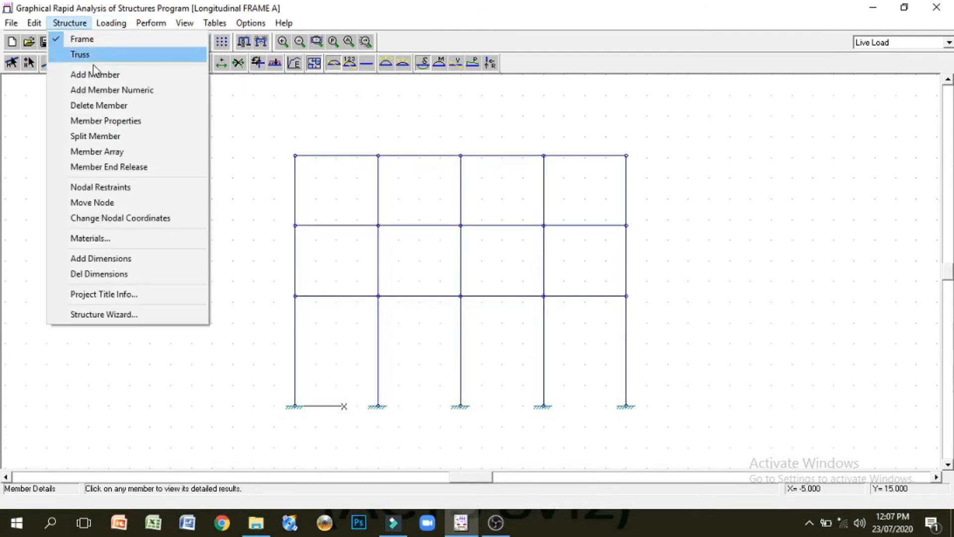
{"action": "mouse_move", "coordinate": [98, 26]}
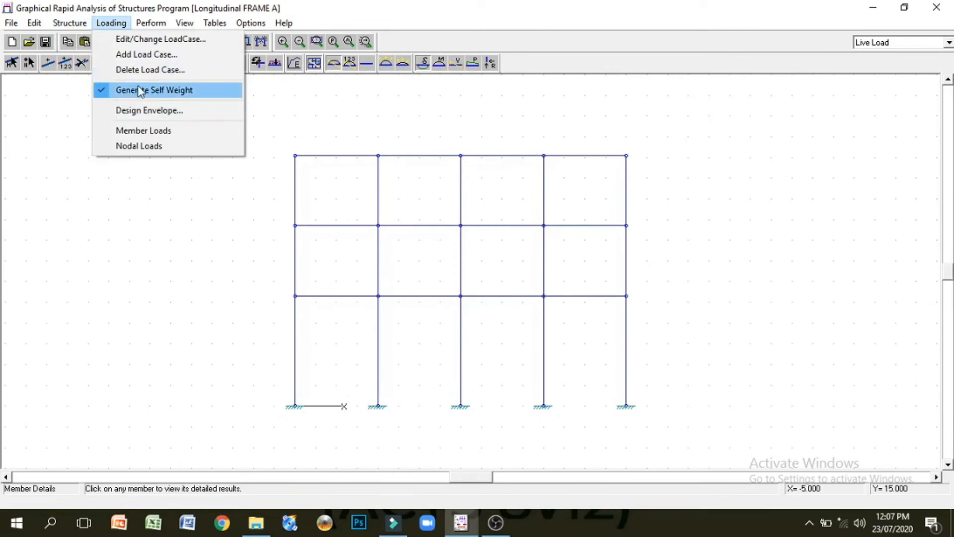
{"action": "left_click", "coordinate": [468, 231]}
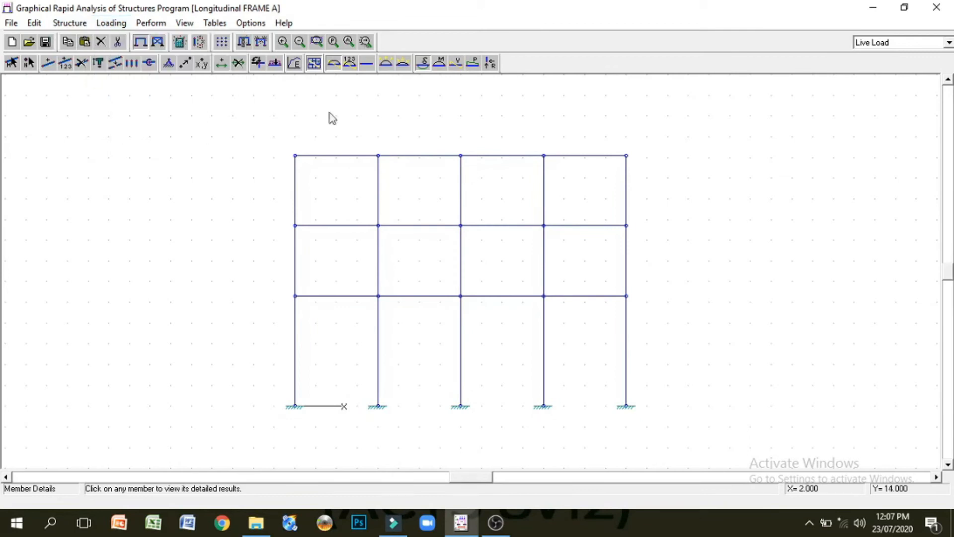
- Run the structural analysis of the frame, saving the data file first
{"action": "left_click", "coordinate": [158, 23]}
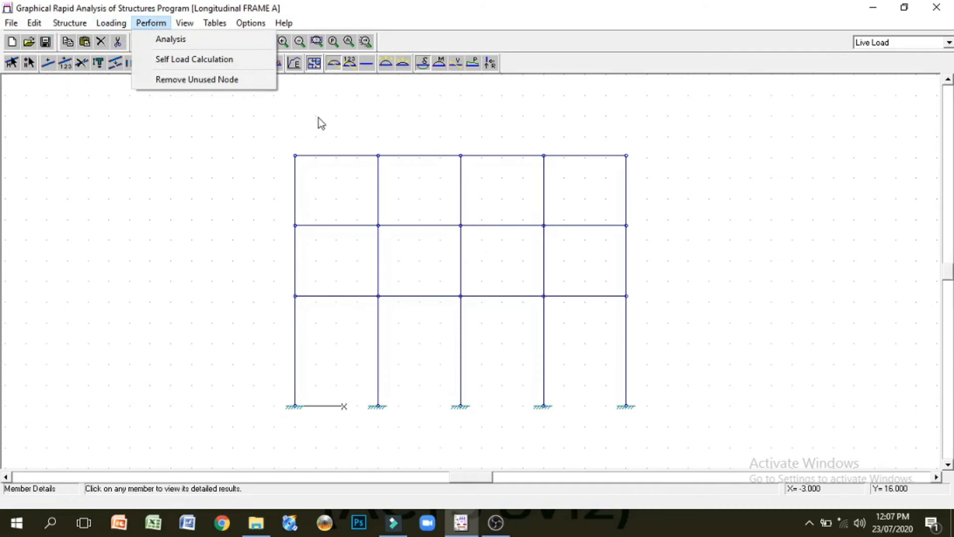
{"action": "left_click", "coordinate": [221, 44]}
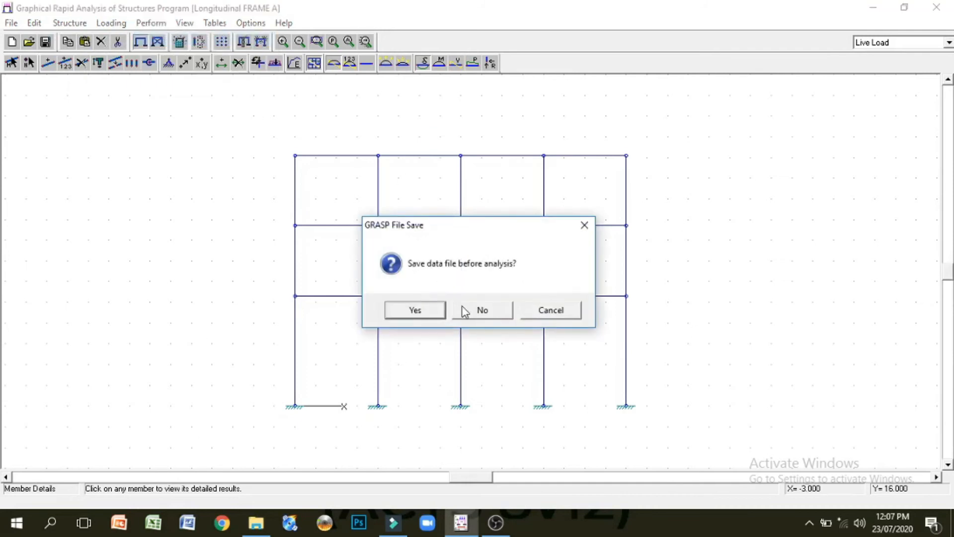
{"action": "left_click", "coordinate": [430, 312]}
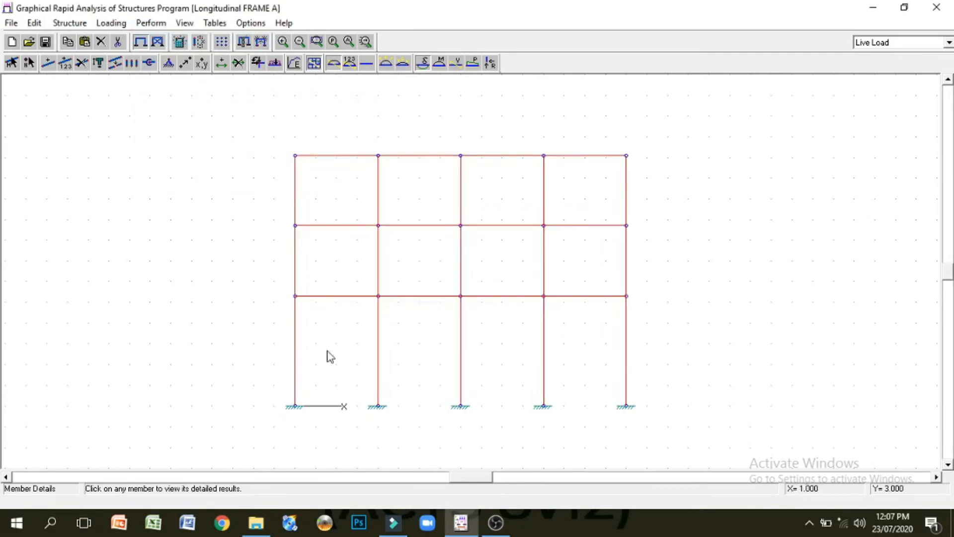
- Examine the Dead Load case's deflected shape, bending moment, shear force and axial force diagrams, reducing the axial diagram's scale
{"action": "left_click", "coordinate": [915, 44]}
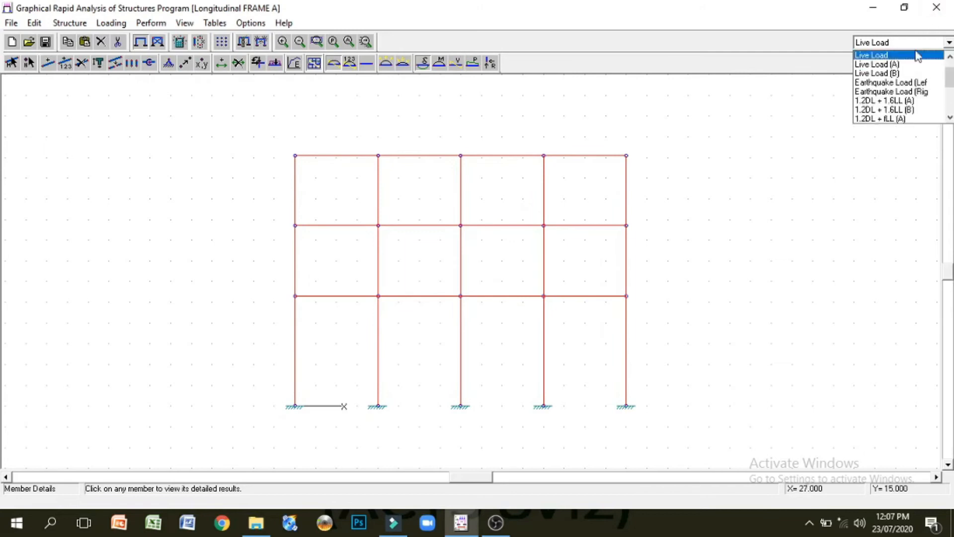
{"action": "scroll", "coordinate": [904, 84], "scroll_direction": "up", "scroll_amount": 1}
{"action": "left_click", "coordinate": [904, 63]}
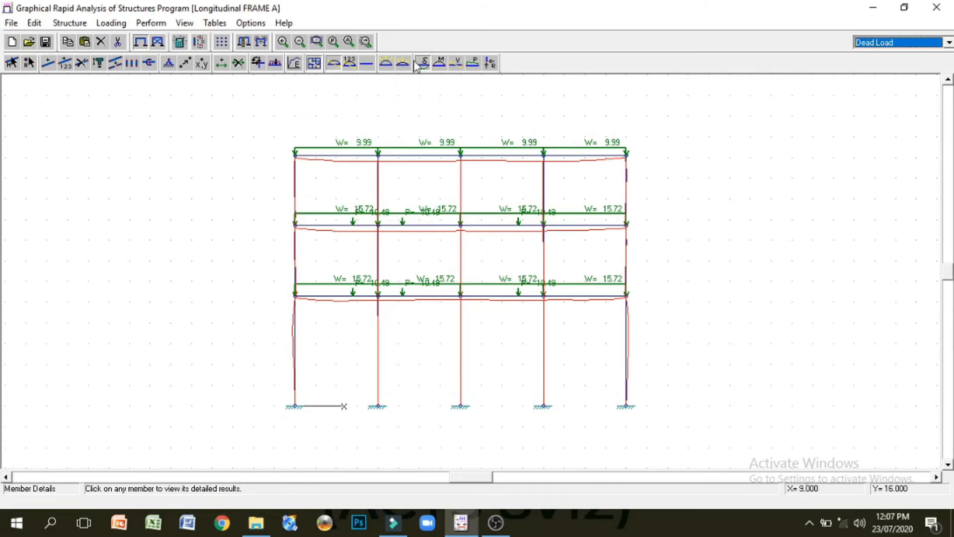
{"action": "left_click", "coordinate": [439, 66]}
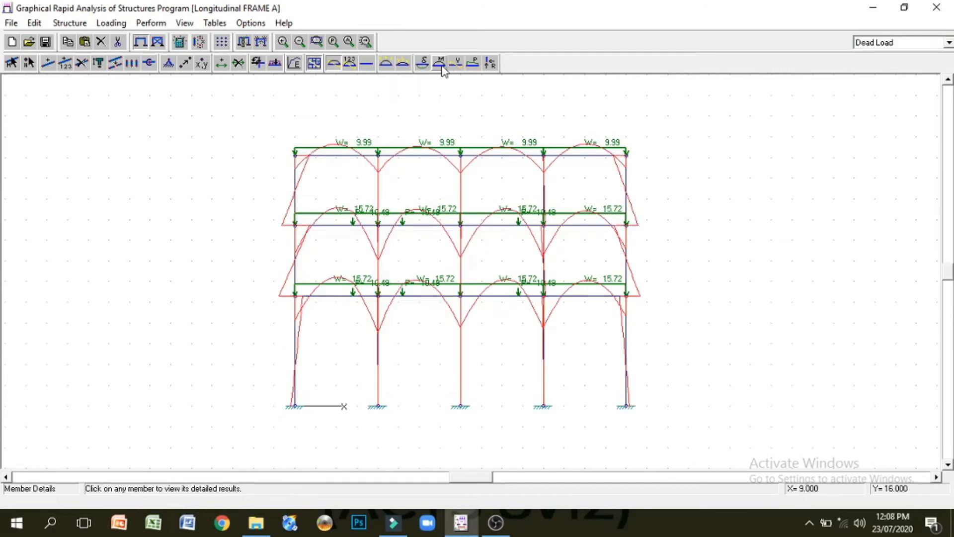
{"action": "left_click", "coordinate": [423, 64]}
{"action": "left_click", "coordinate": [455, 63]}
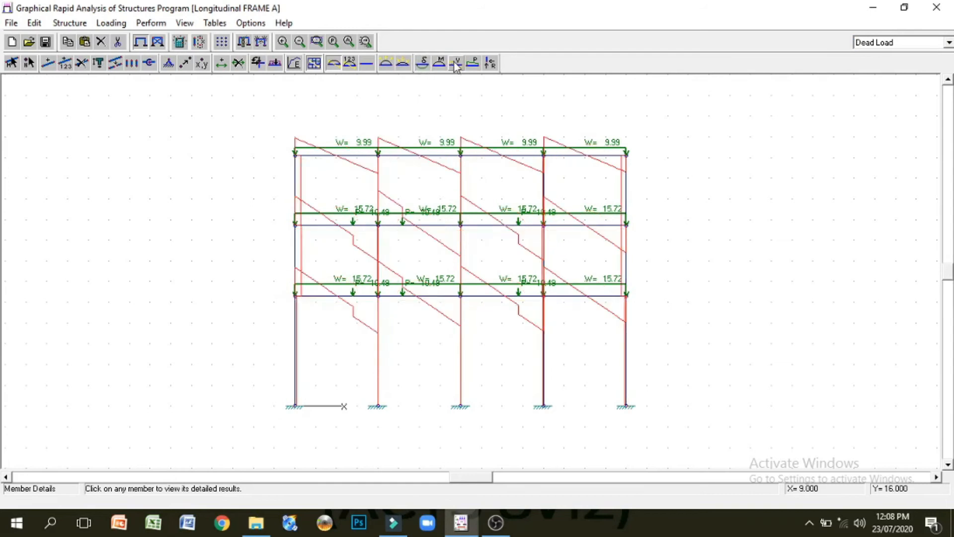
{"action": "left_click", "coordinate": [473, 64]}
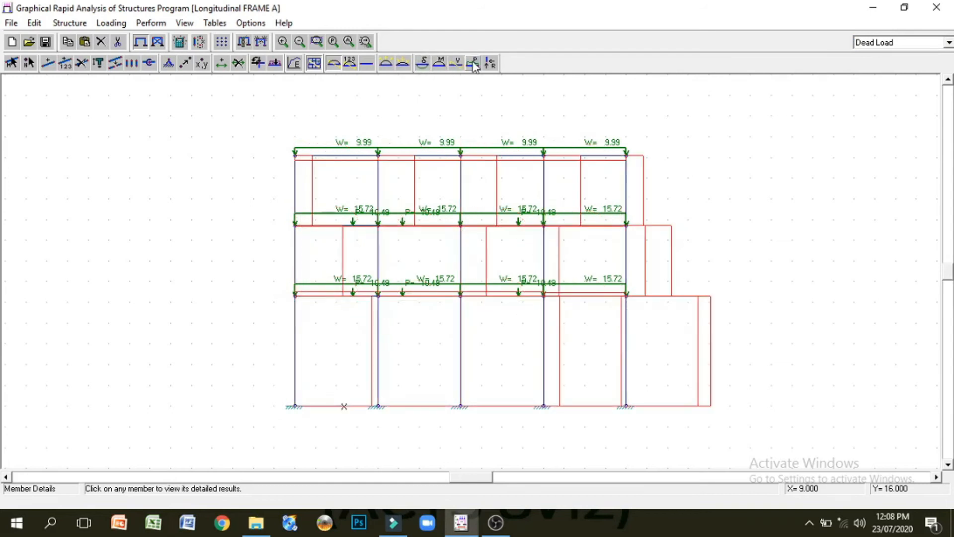
{"action": "left_click", "coordinate": [401, 59]}
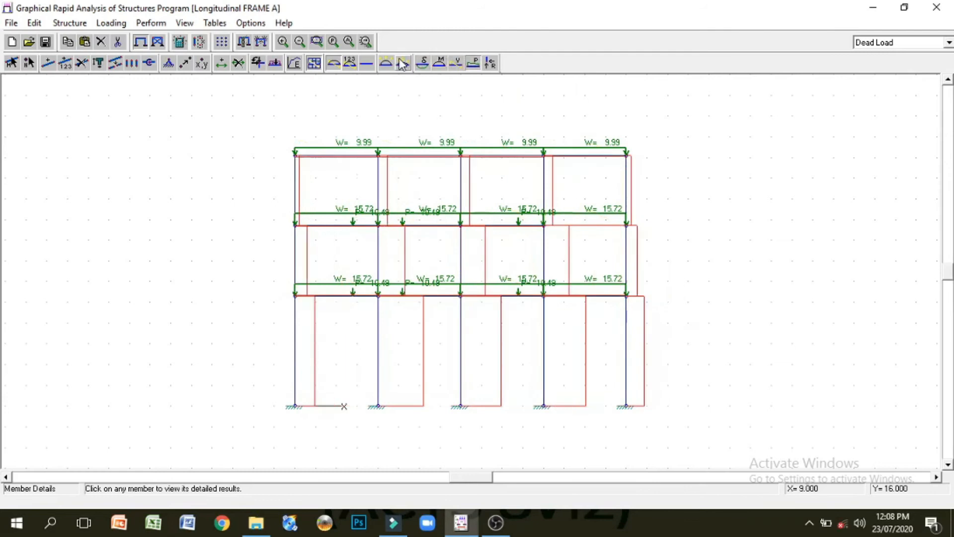
{"action": "left_click", "coordinate": [386, 64]}
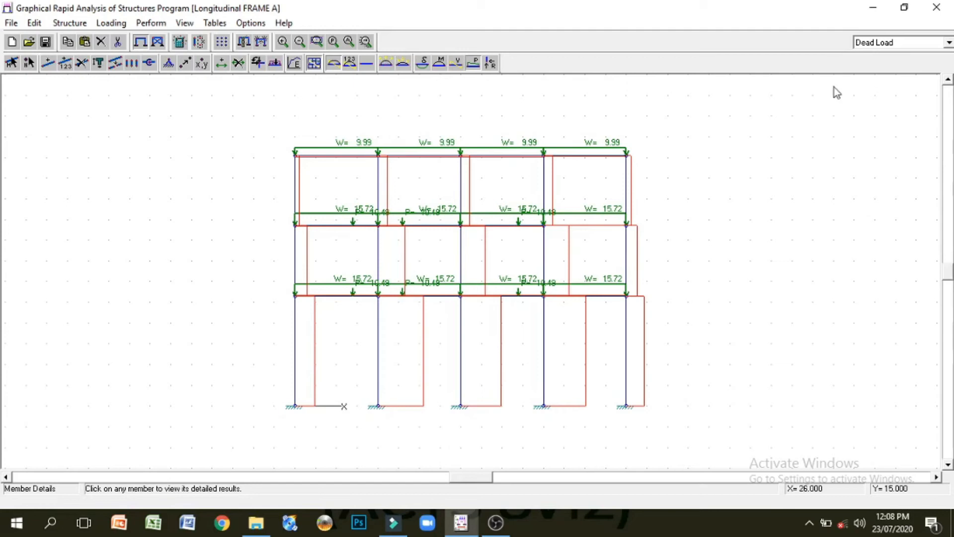
- Hide the result diagrams and review the Live Load, Live Load (A), Live Load (B) and 1.2DL + 1.6LL (A) cases
{"action": "left_click", "coordinate": [368, 63]}
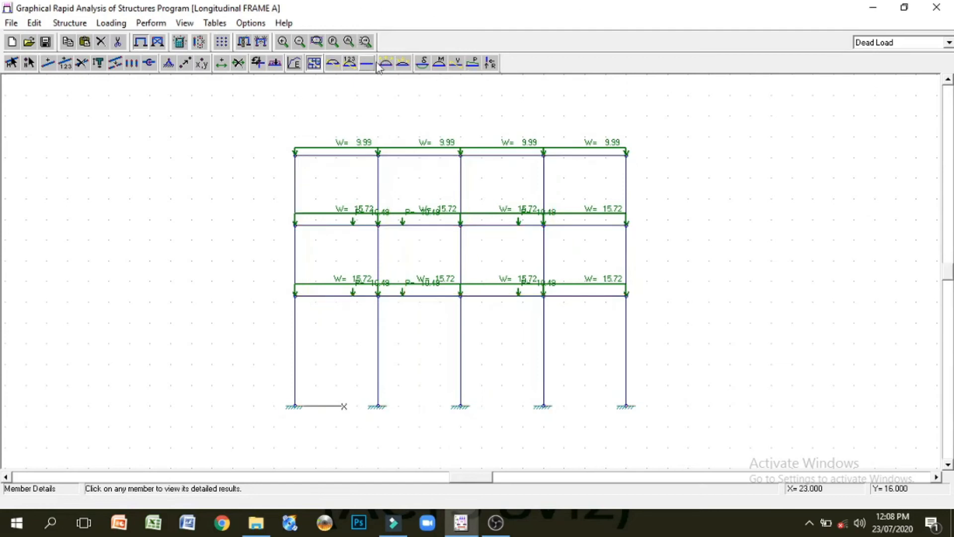
{"action": "left_click", "coordinate": [902, 48]}
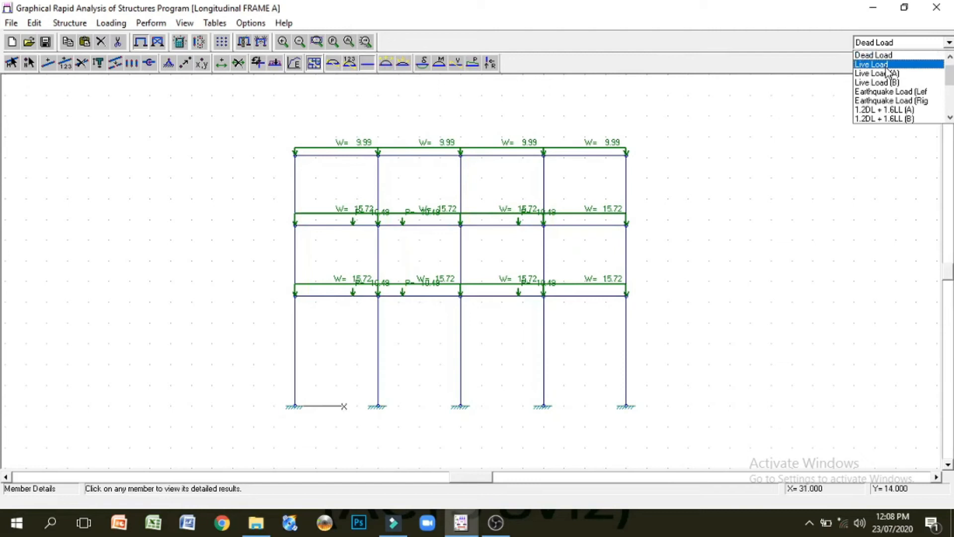
{"action": "left_click", "coordinate": [887, 59]}
{"action": "left_click", "coordinate": [900, 42]}
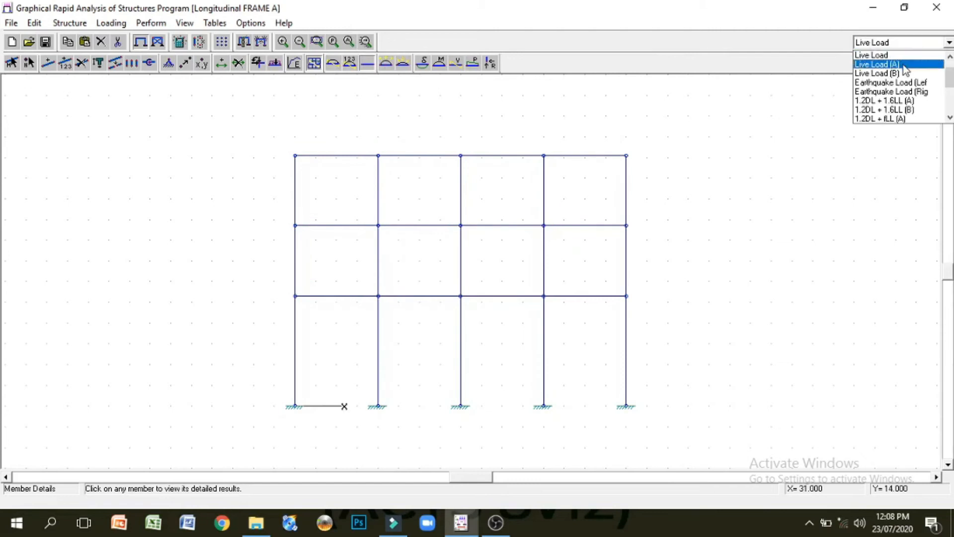
{"action": "left_click", "coordinate": [902, 64]}
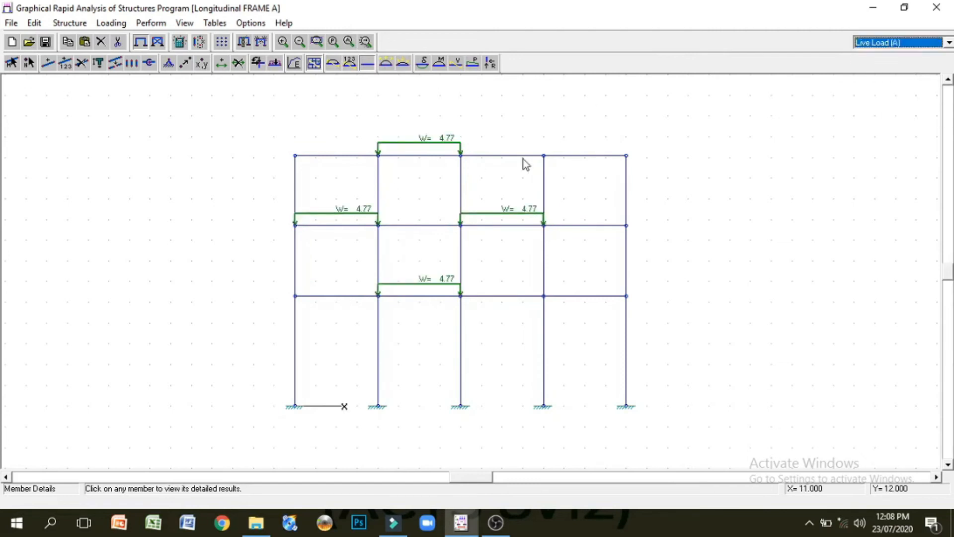
{"action": "left_click", "coordinate": [891, 42]}
{"action": "left_click", "coordinate": [893, 65]}
{"action": "left_click", "coordinate": [911, 44]}
{"action": "left_click", "coordinate": [895, 82]}
- Set the displayed load case to Design Envelope
{"action": "left_click", "coordinate": [907, 44]}
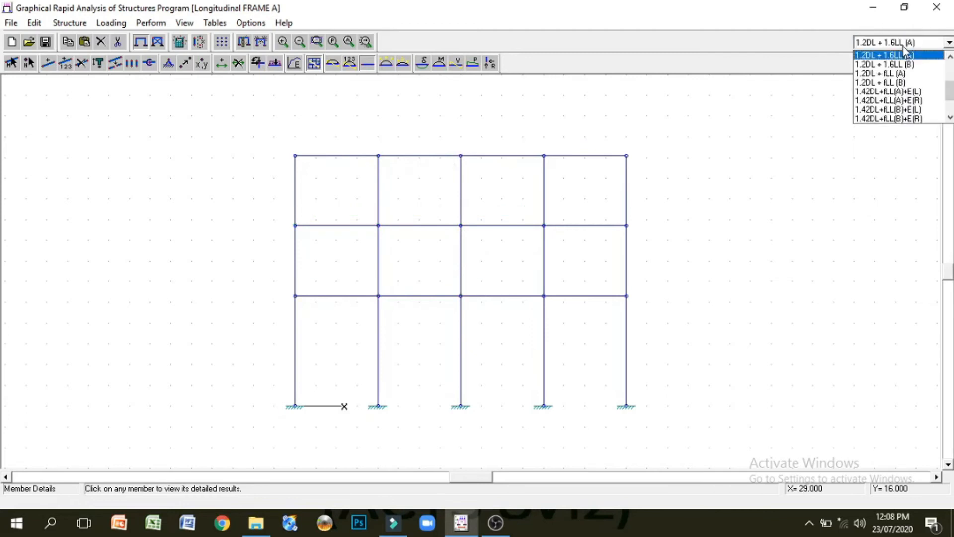
{"action": "scroll", "coordinate": [888, 111], "scroll_direction": "down", "scroll_amount": 2}
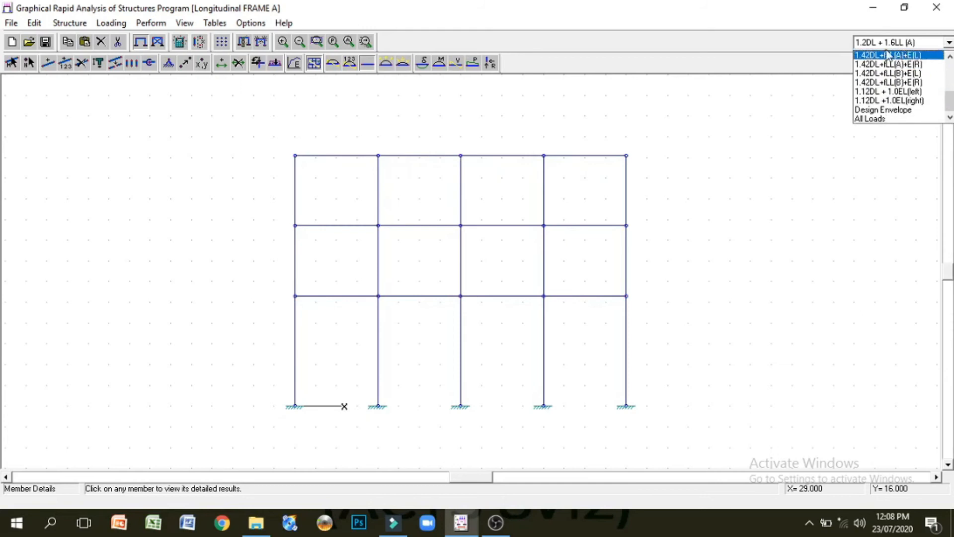
{"action": "left_click", "coordinate": [871, 111]}
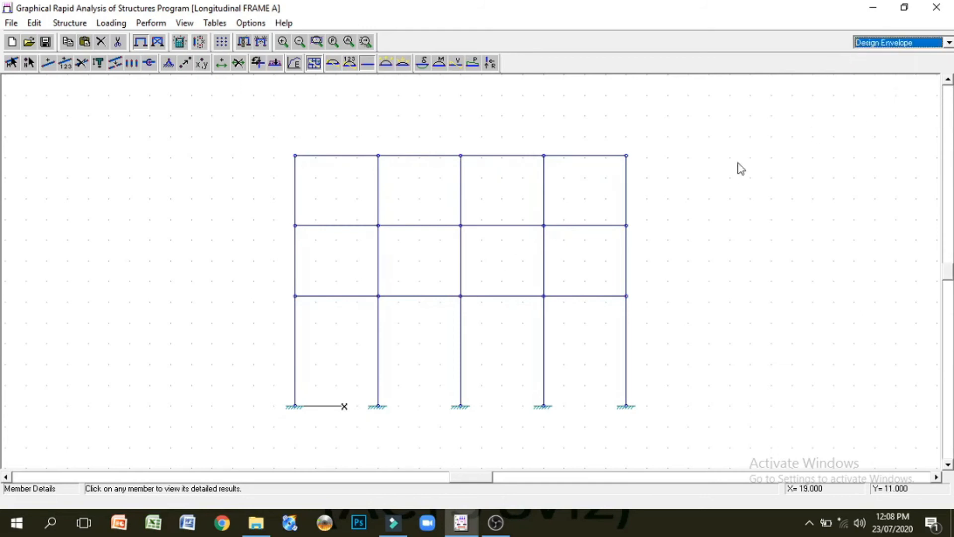
{"action": "left_click", "coordinate": [868, 45]}
{"action": "left_click", "coordinate": [893, 109]}
- Turn on member numbers for the whole frame in the overall view setup
{"action": "right_click", "coordinate": [476, 189]}
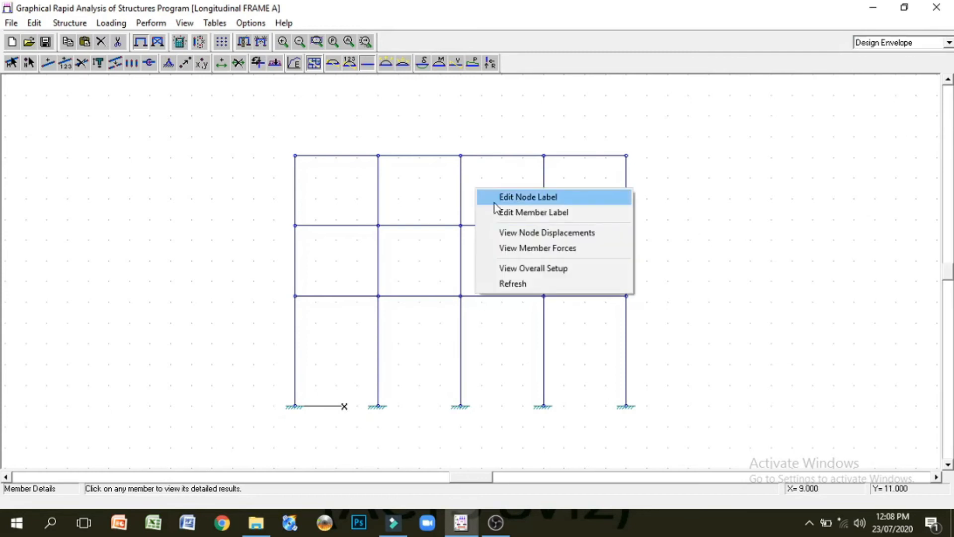
{"action": "left_click", "coordinate": [520, 270]}
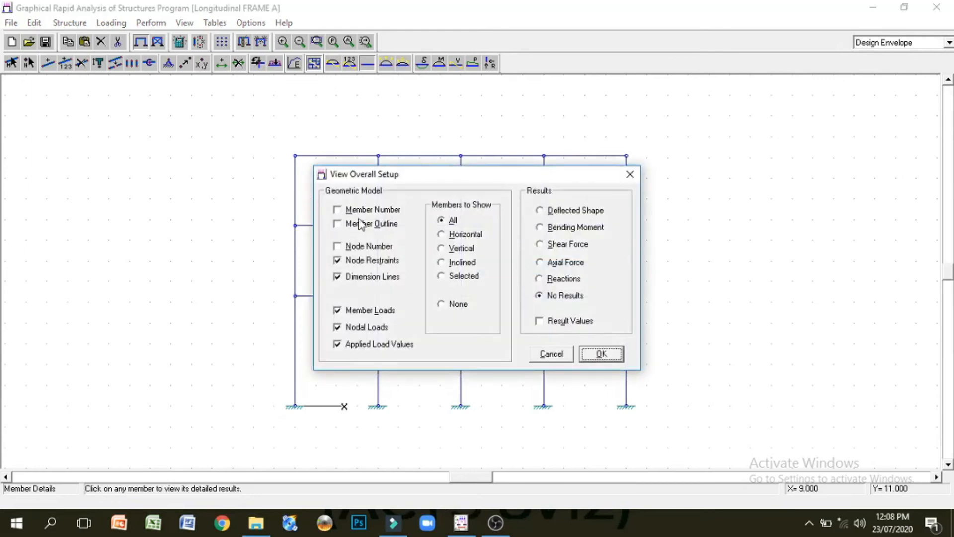
{"action": "left_click", "coordinate": [338, 210]}
{"action": "left_click", "coordinate": [601, 353]}
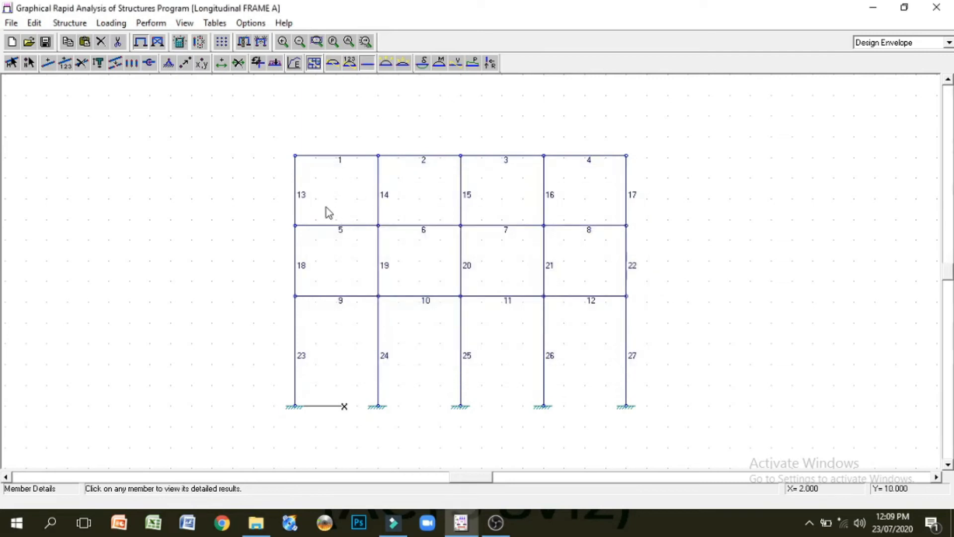
- Display the Design Envelope bending moment diagram for the horizontal members only
{"action": "left_click", "coordinate": [902, 46]}
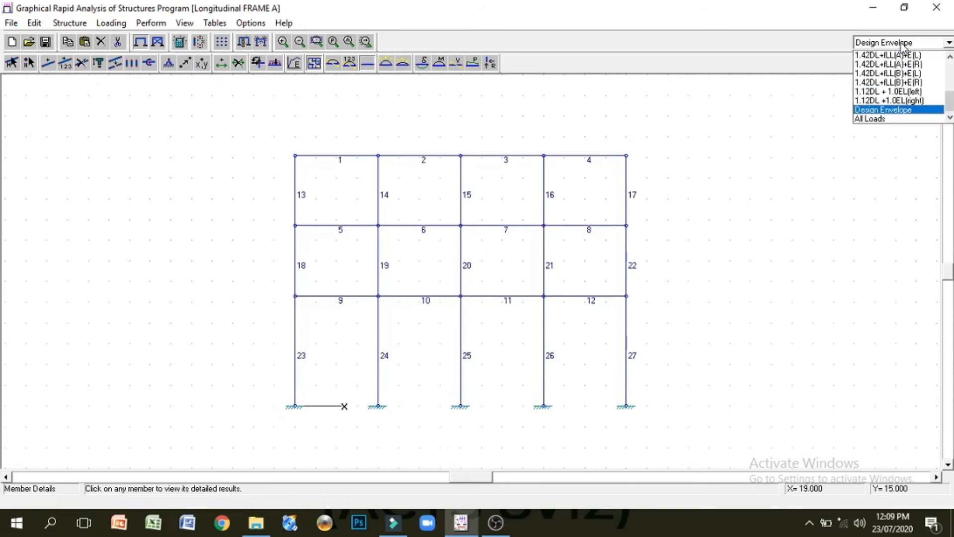
{"action": "left_click", "coordinate": [907, 110]}
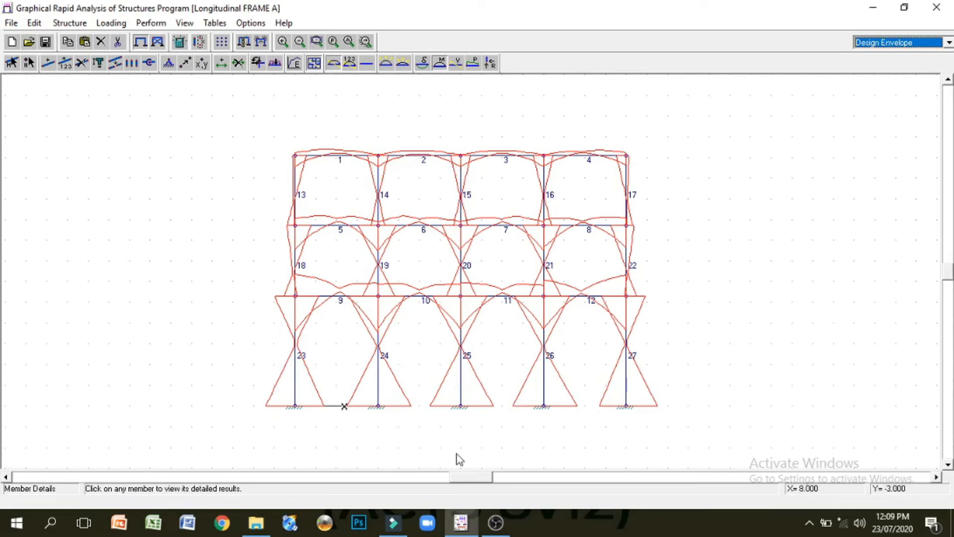
{"action": "right_click", "coordinate": [396, 217]}
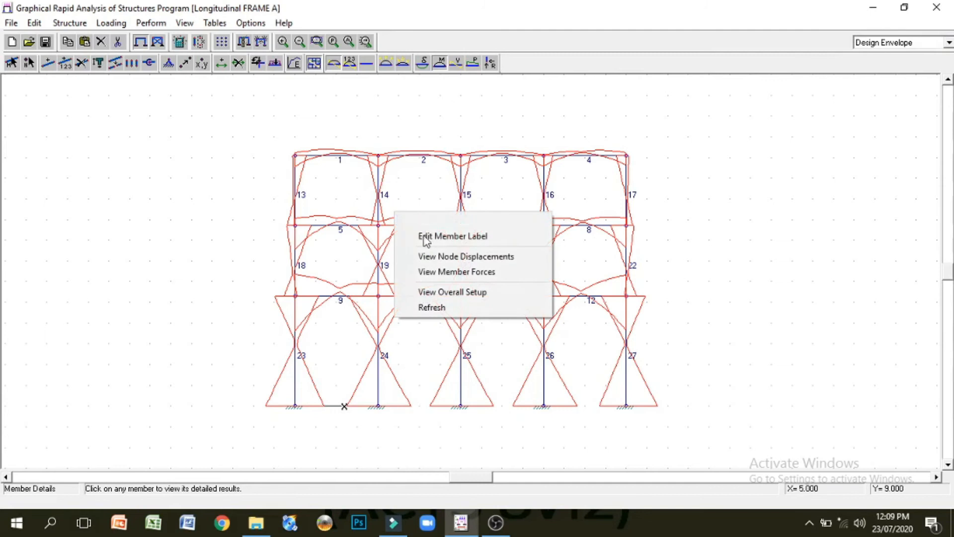
{"action": "left_click", "coordinate": [444, 293]}
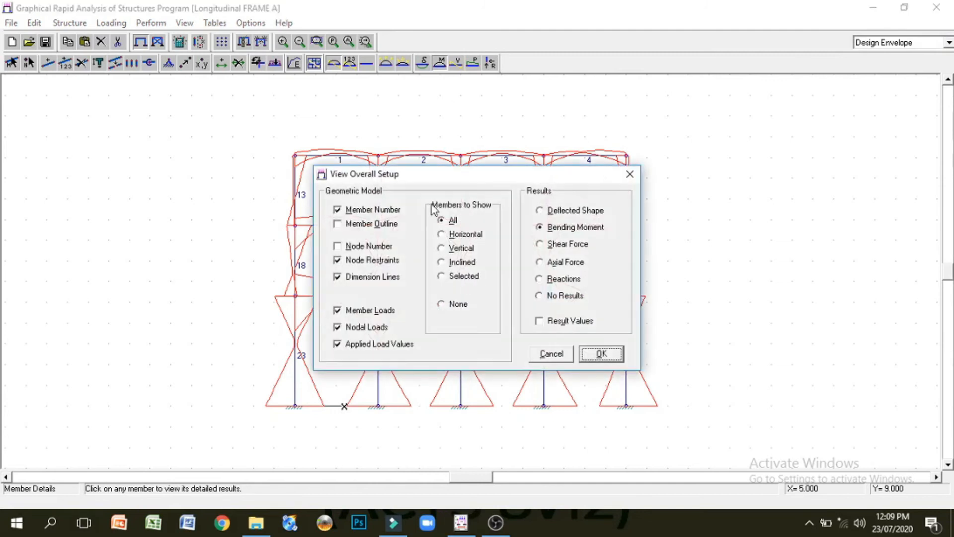
{"action": "left_click", "coordinate": [444, 240]}
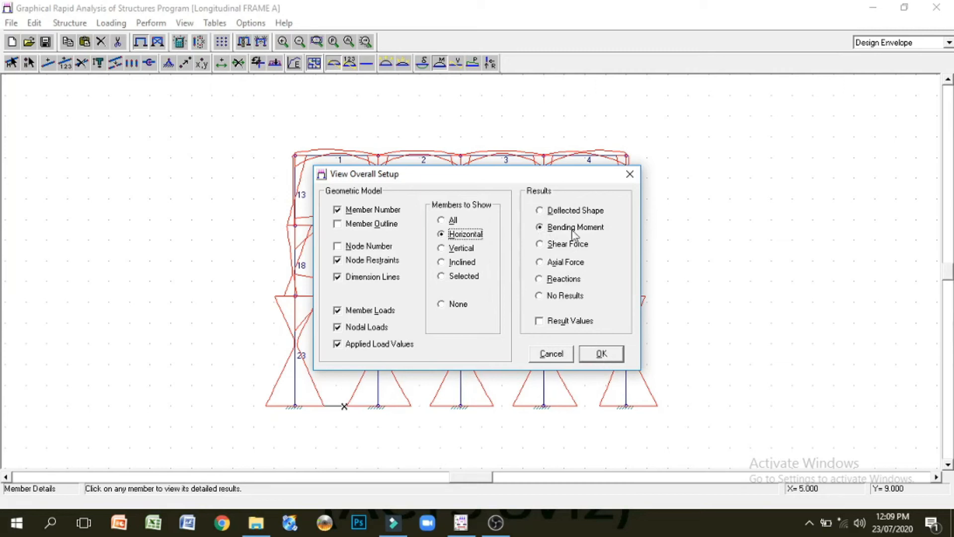
{"action": "left_click", "coordinate": [599, 354]}
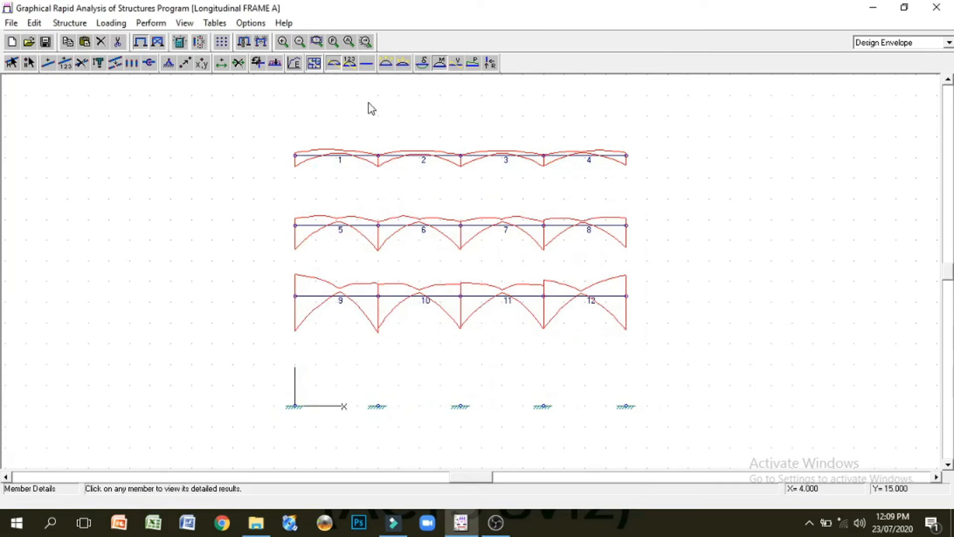
- Show result values on the beams' bending moment diagram and adjust the diagram scale for readability
{"action": "left_click", "coordinate": [351, 63]}
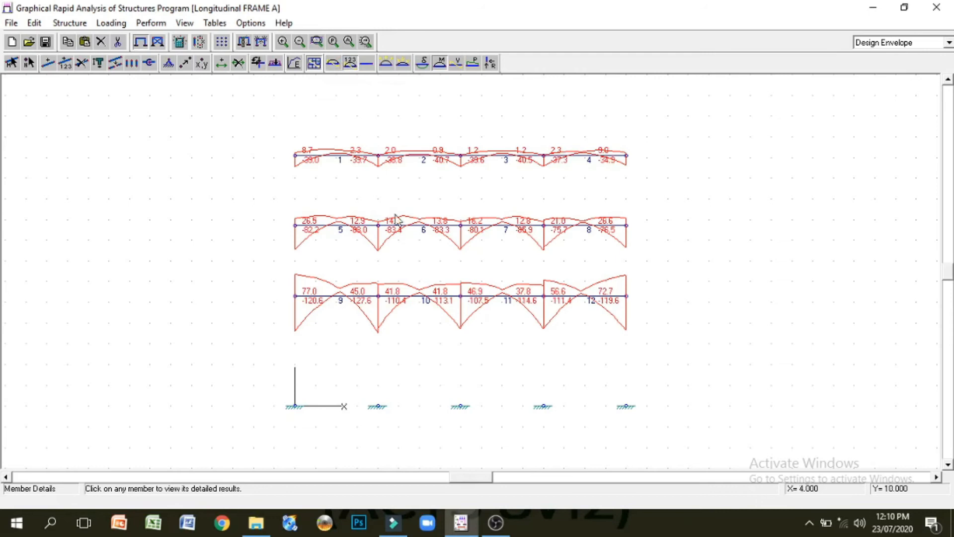
{"action": "left_click", "coordinate": [398, 64]}
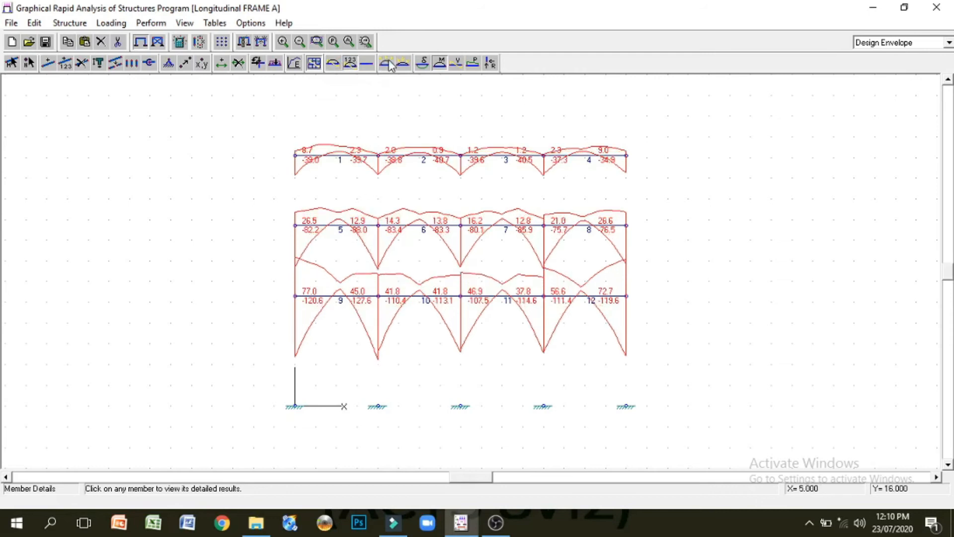
{"action": "left_click", "coordinate": [401, 66]}
{"action": "left_click", "coordinate": [401, 67]}
{"action": "left_click", "coordinate": [401, 66]}
{"action": "left_click", "coordinate": [401, 66]}
{"action": "left_click", "coordinate": [401, 66]}
{"action": "left_click", "coordinate": [401, 66]}
{"action": "left_click", "coordinate": [404, 66]}
{"action": "left_click", "coordinate": [403, 65]}
{"action": "left_click", "coordinate": [403, 66]}
{"action": "left_click", "coordinate": [403, 65]}
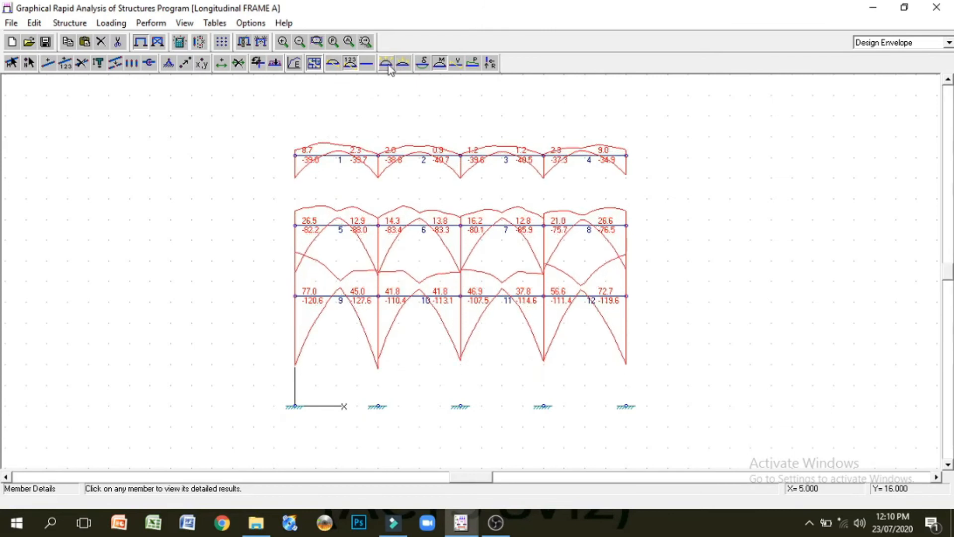
{"action": "left_click", "coordinate": [387, 66]}
{"action": "left_click", "coordinate": [401, 64]}
{"action": "left_click", "coordinate": [403, 65]}
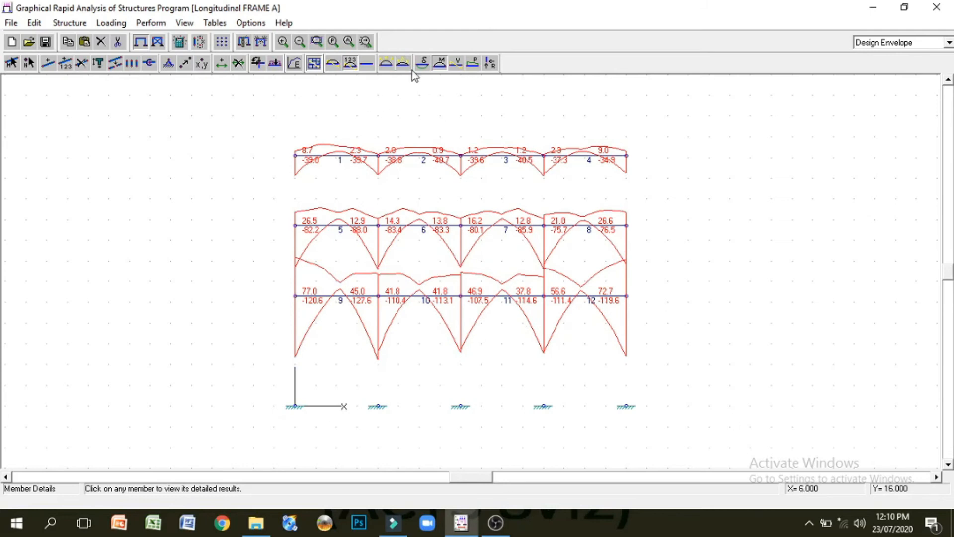
- Change the beam results to the shear force diagram and reduce its scale so the storeys do not overlap
{"action": "right_click", "coordinate": [415, 223]}
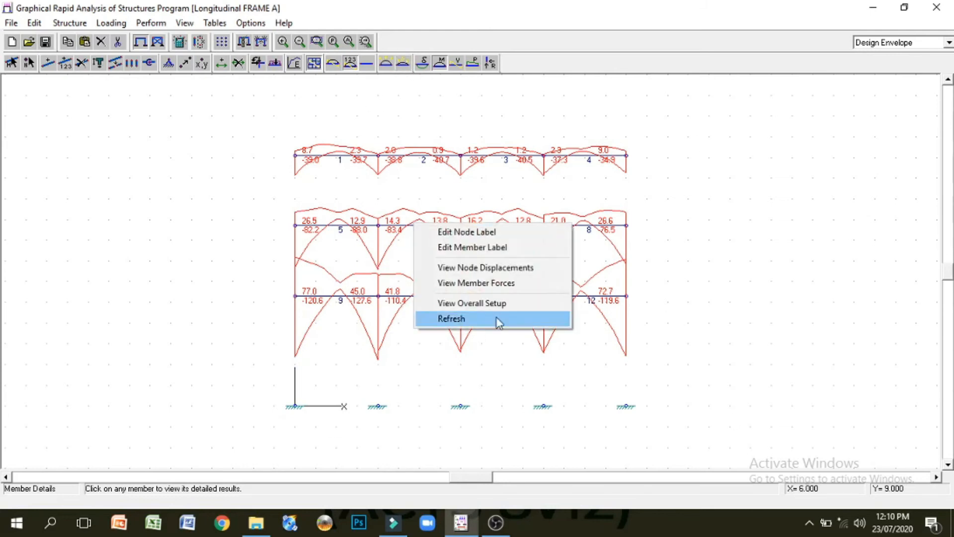
{"action": "left_click", "coordinate": [503, 300]}
{"action": "left_click", "coordinate": [551, 245]}
{"action": "left_click", "coordinate": [602, 354]}
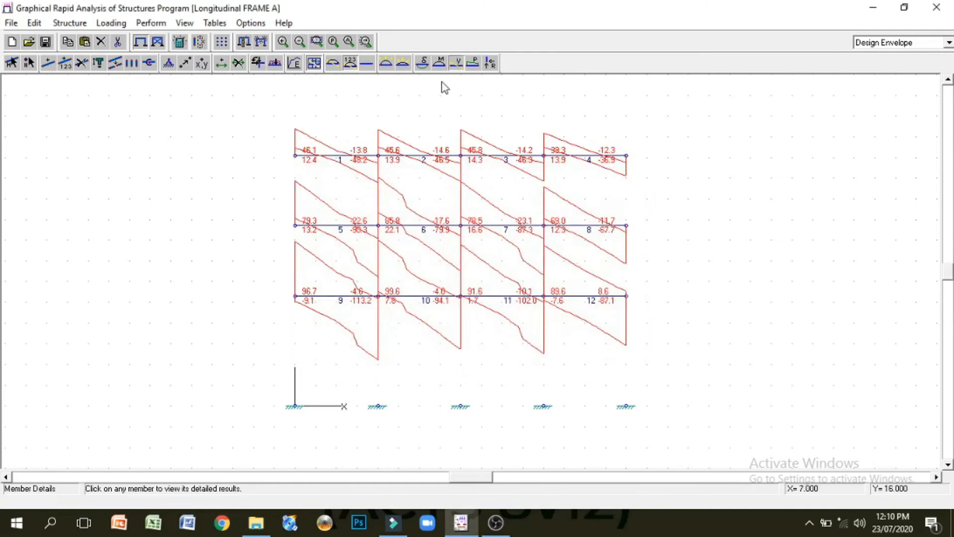
{"action": "left_click", "coordinate": [404, 64]}
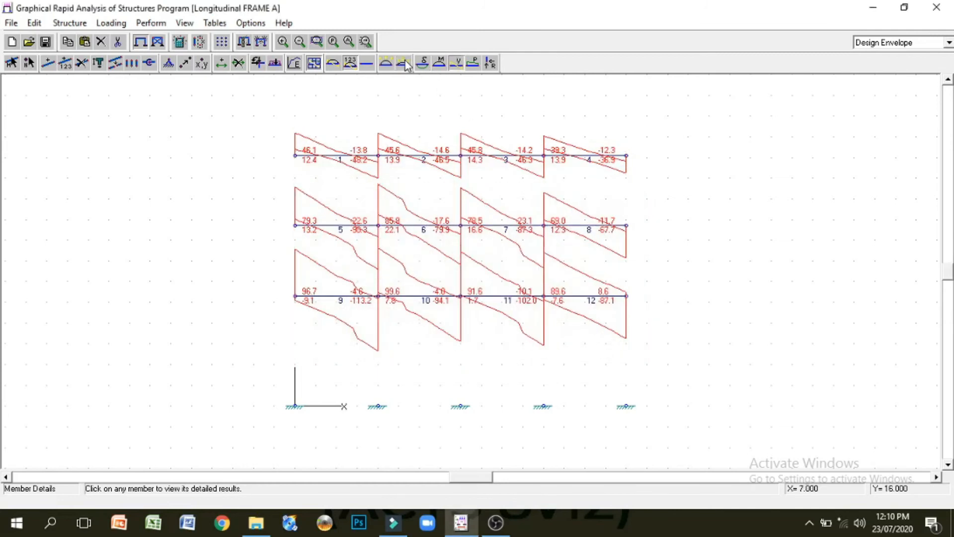
{"action": "left_click", "coordinate": [406, 64]}
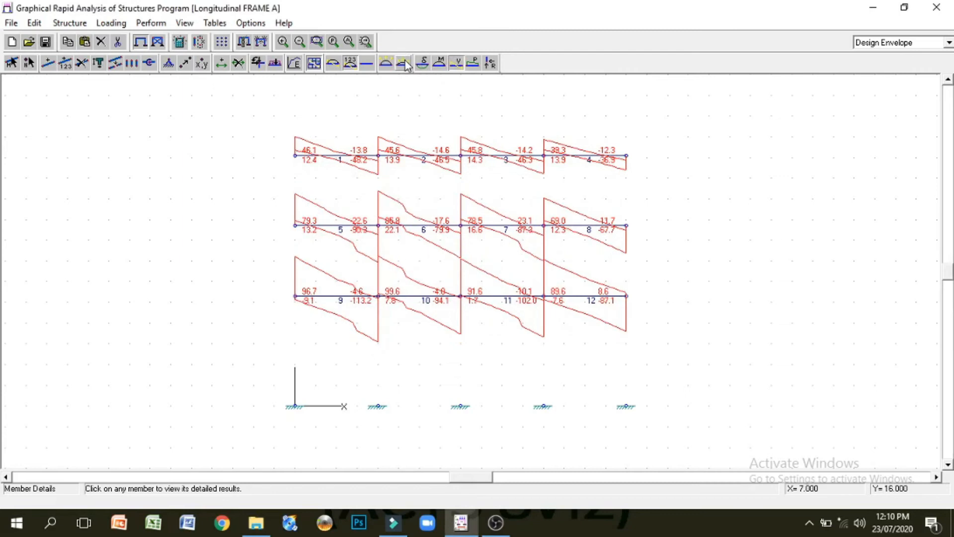
{"action": "left_click", "coordinate": [405, 65]}
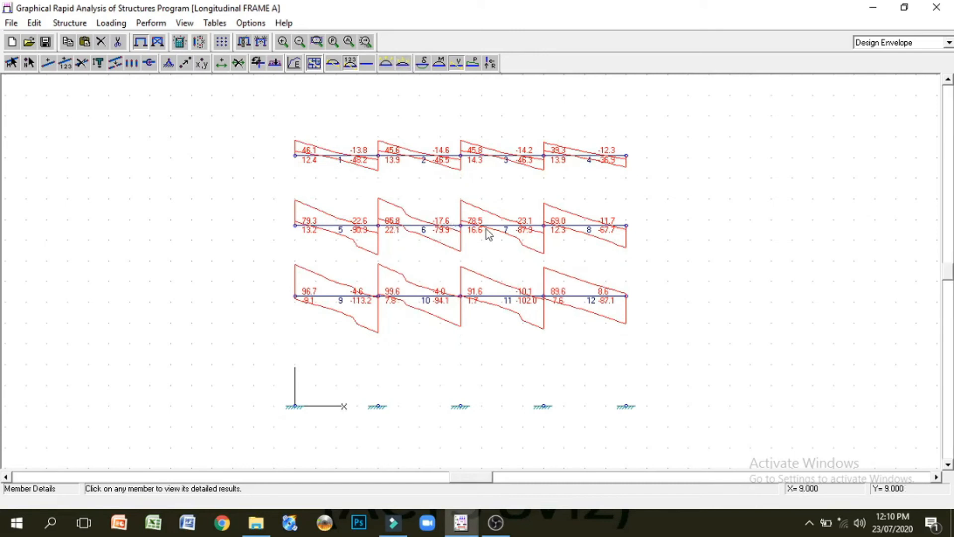
- Reduce the scale of the beams' shear force diagram further
{"action": "left_click", "coordinate": [405, 66]}
{"action": "left_click", "coordinate": [403, 63]}
{"action": "left_click", "coordinate": [404, 63]}
- Display the Design Envelope bending moment diagram for the vertical members only
{"action": "right_click", "coordinate": [416, 181]}
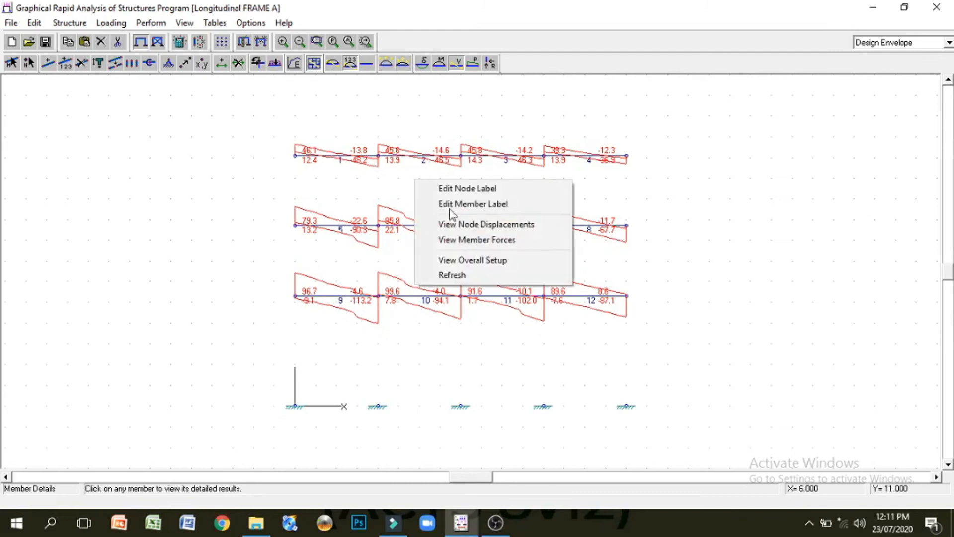
{"action": "left_click", "coordinate": [478, 256]}
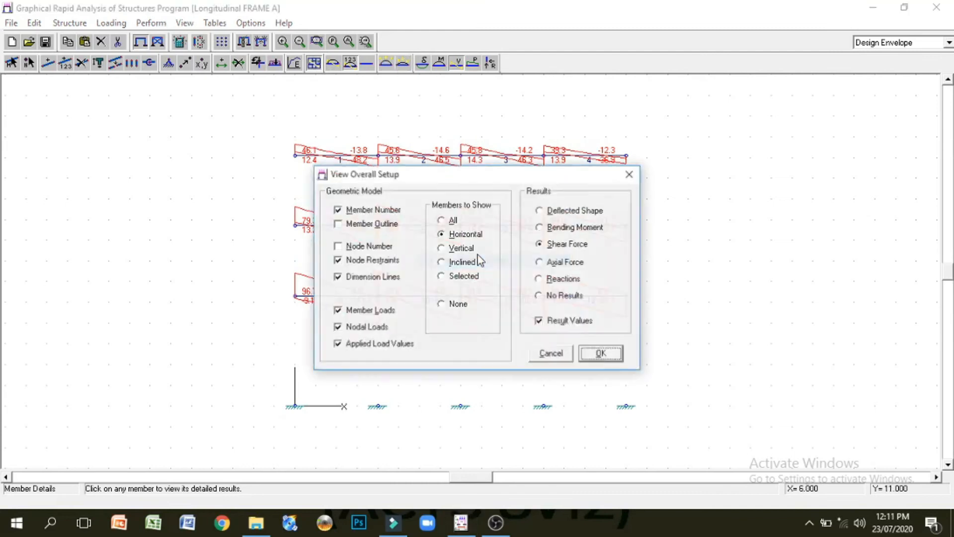
{"action": "left_click", "coordinate": [444, 252]}
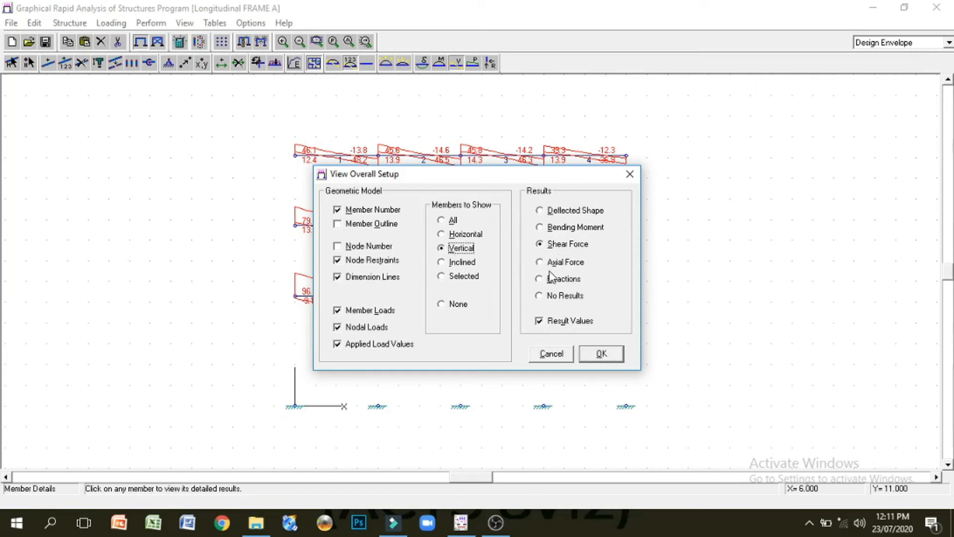
{"action": "left_click", "coordinate": [540, 229]}
{"action": "left_click", "coordinate": [602, 353]}
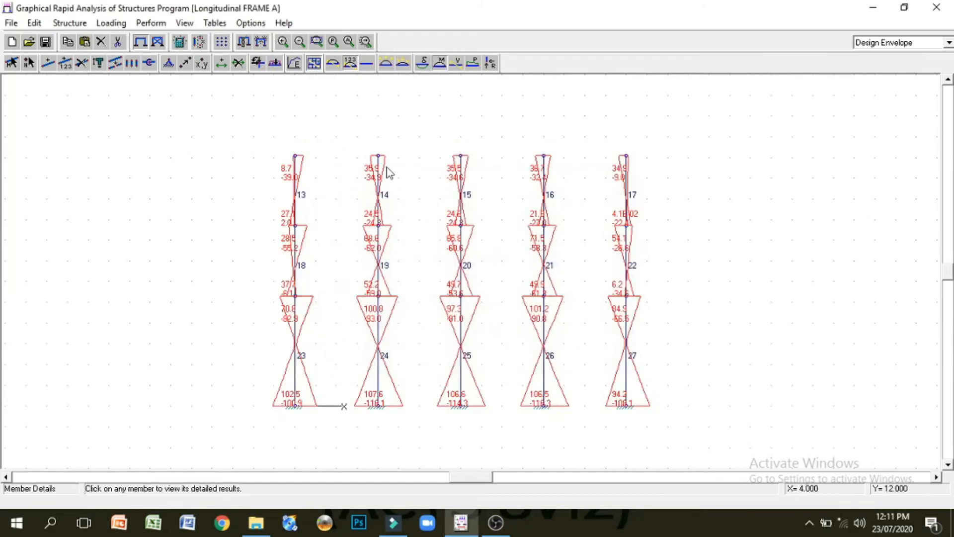
- Adjust the scale of the columns' bending moment diagram until neighbouring columns no longer overlap
{"action": "left_click", "coordinate": [401, 68]}
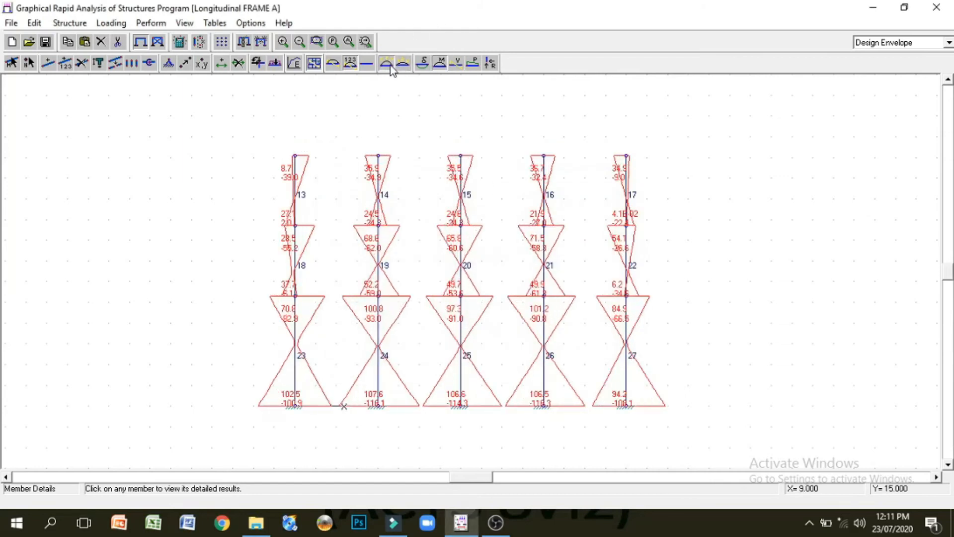
{"action": "left_click", "coordinate": [405, 69]}
{"action": "left_click", "coordinate": [405, 69]}
{"action": "left_click", "coordinate": [404, 69]}
{"action": "left_click", "coordinate": [385, 64]}
{"action": "left_click", "coordinate": [385, 64]}
{"action": "left_click", "coordinate": [403, 68]}
{"action": "left_click", "coordinate": [404, 68]}
{"action": "left_click", "coordinate": [403, 68]}
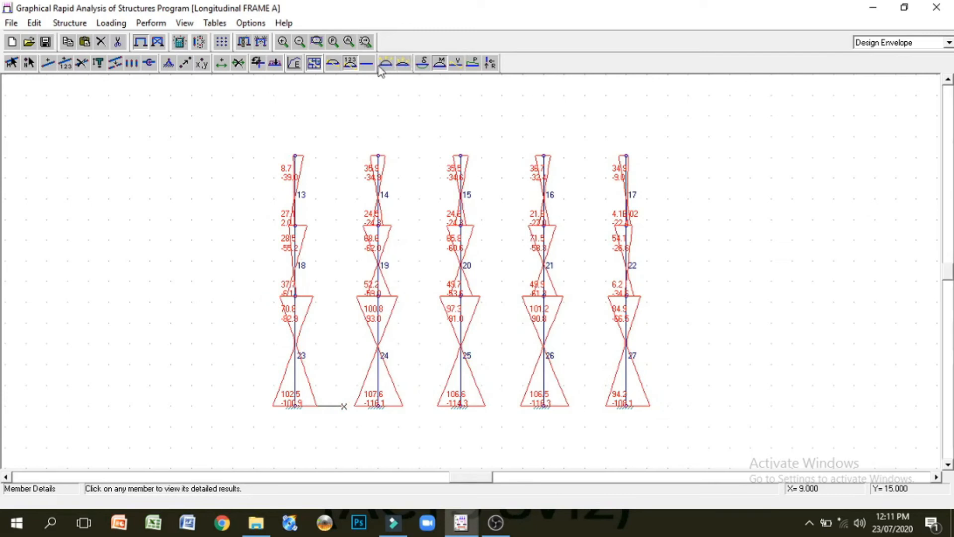
{"action": "left_click", "coordinate": [386, 62]}
{"action": "left_click", "coordinate": [386, 62]}
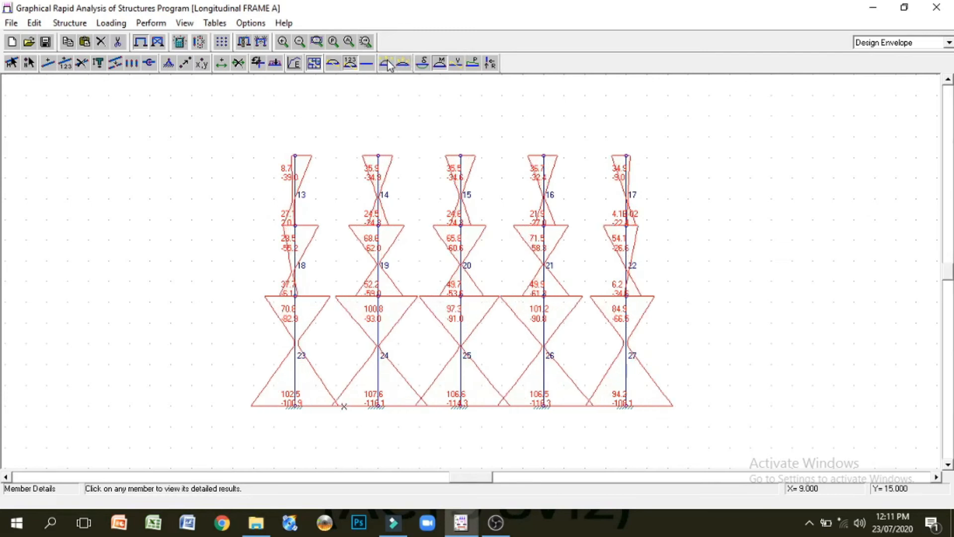
{"action": "left_click", "coordinate": [386, 61]}
{"action": "left_click", "coordinate": [386, 61]}
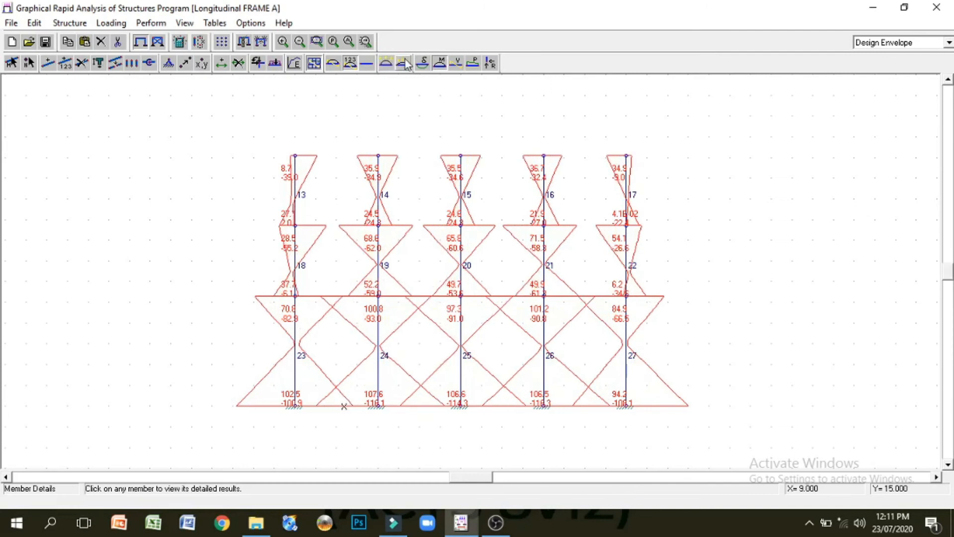
{"action": "left_click", "coordinate": [405, 63]}
{"action": "left_click", "coordinate": [405, 63]}
{"action": "left_click", "coordinate": [405, 63]}
{"action": "left_click", "coordinate": [405, 63]}
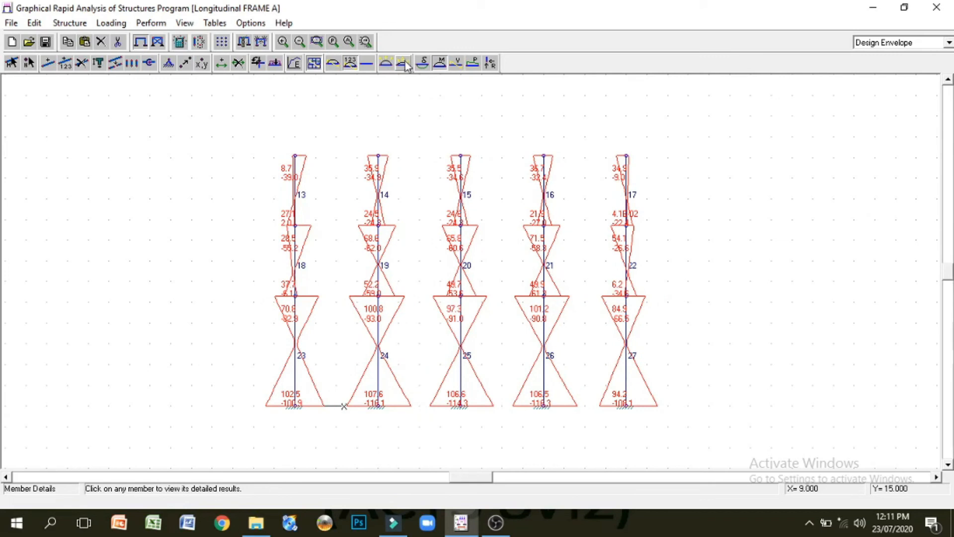
- Change the column results to the axial force diagram and reduce its scale so the columns do not overlap
{"action": "right_click", "coordinate": [409, 189]}
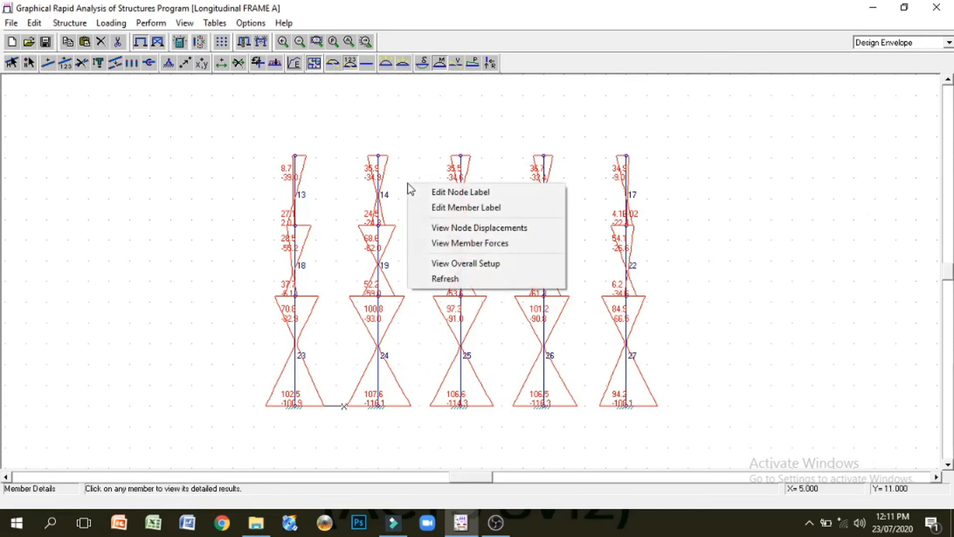
{"action": "left_click", "coordinate": [446, 263]}
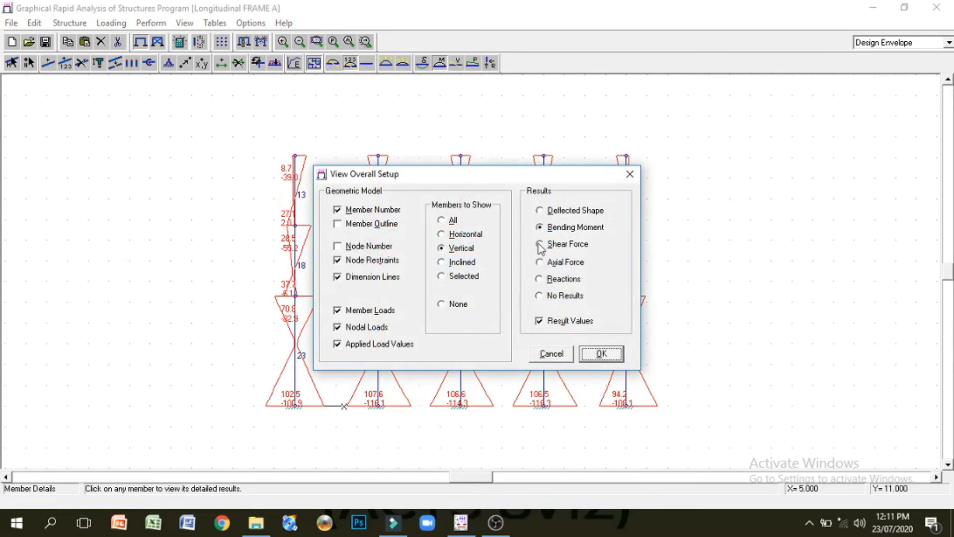
{"action": "left_click", "coordinate": [540, 263]}
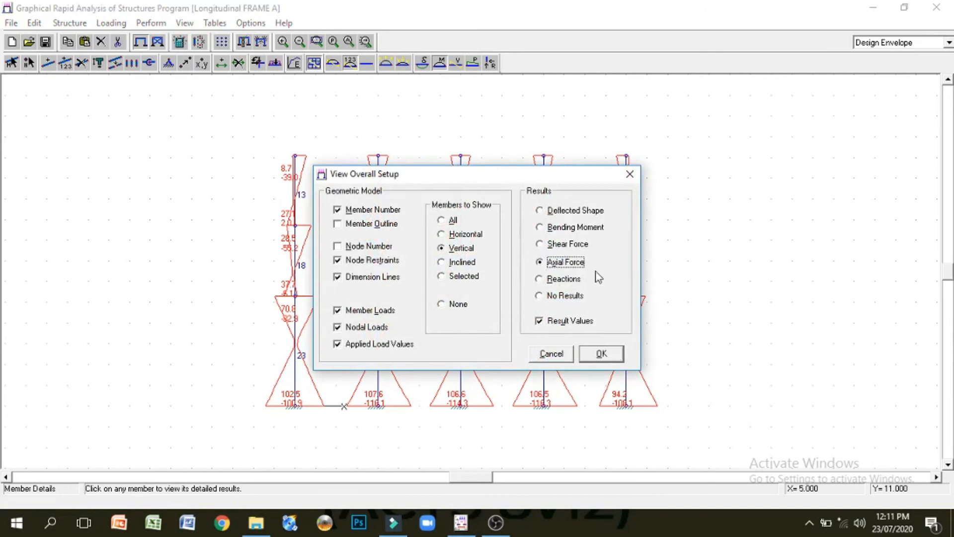
{"action": "left_click", "coordinate": [603, 357]}
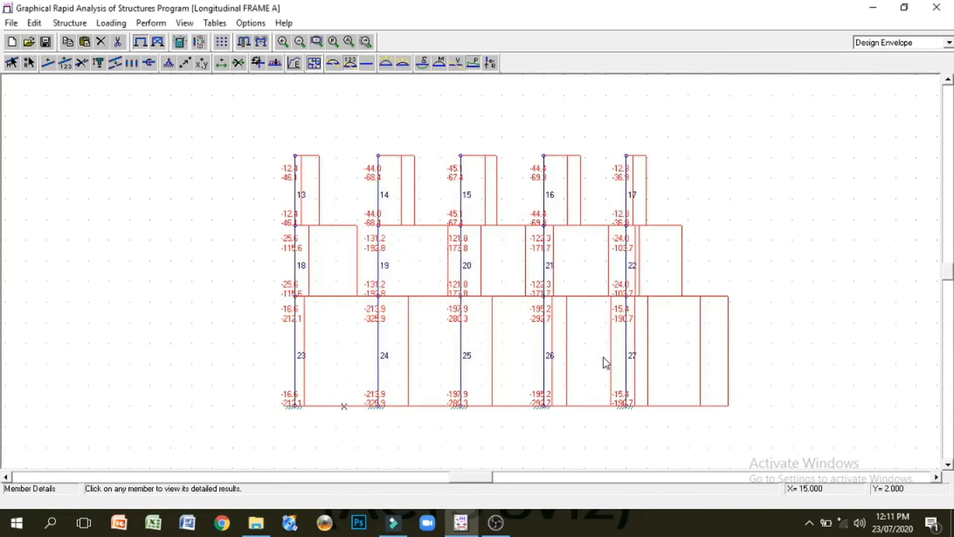
{"action": "left_click", "coordinate": [403, 63]}
{"action": "left_click", "coordinate": [403, 64]}
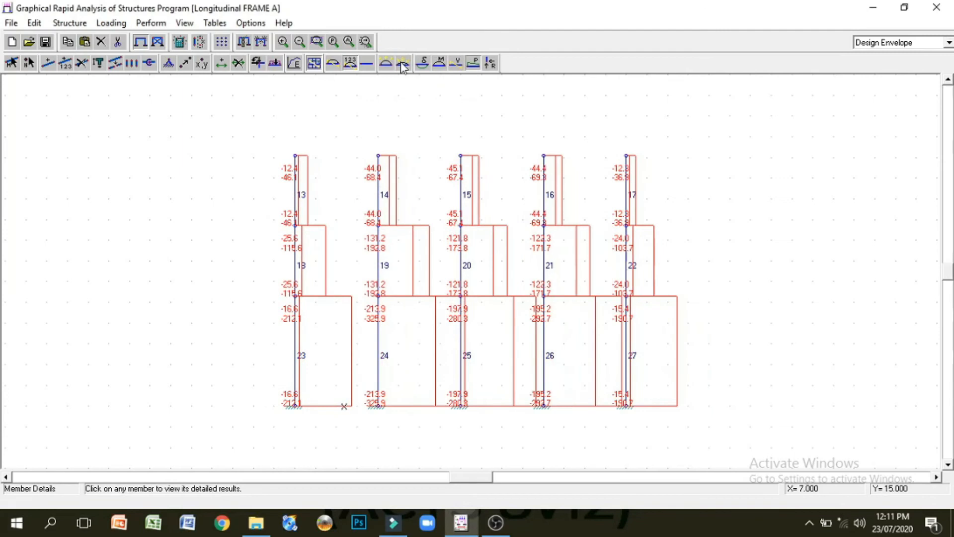
{"action": "left_click", "coordinate": [403, 63]}
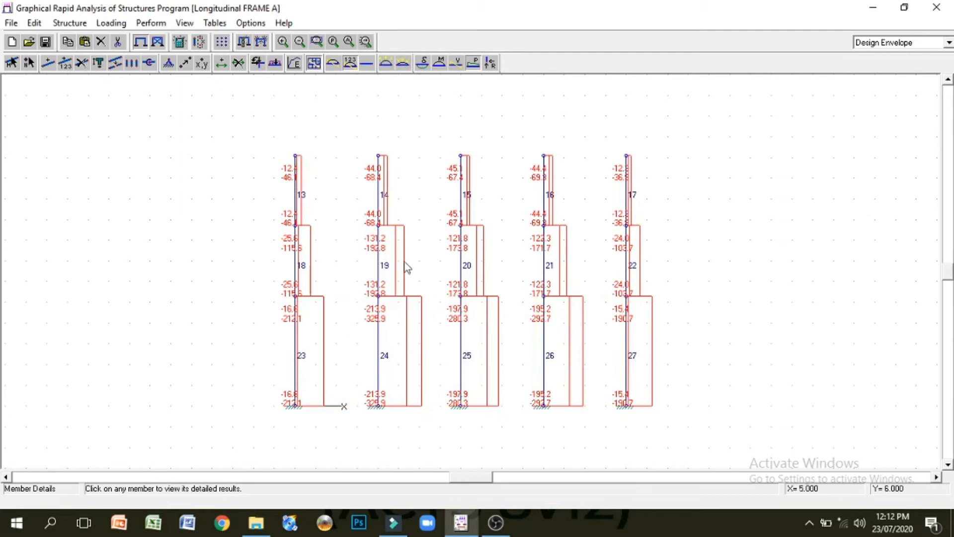
{"action": "left_click", "coordinate": [404, 65]}
{"action": "left_click", "coordinate": [405, 66]}
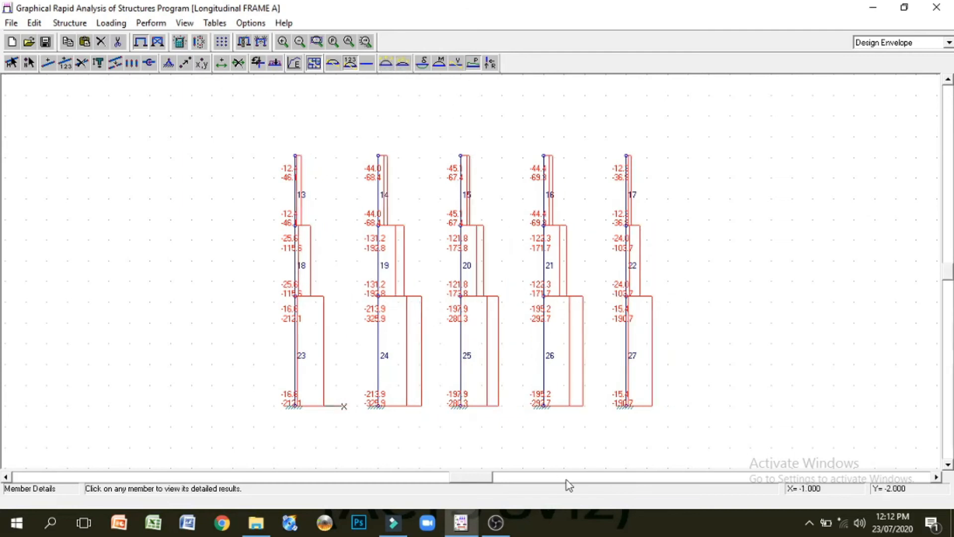
{"action": "right_click", "coordinate": [434, 198]}
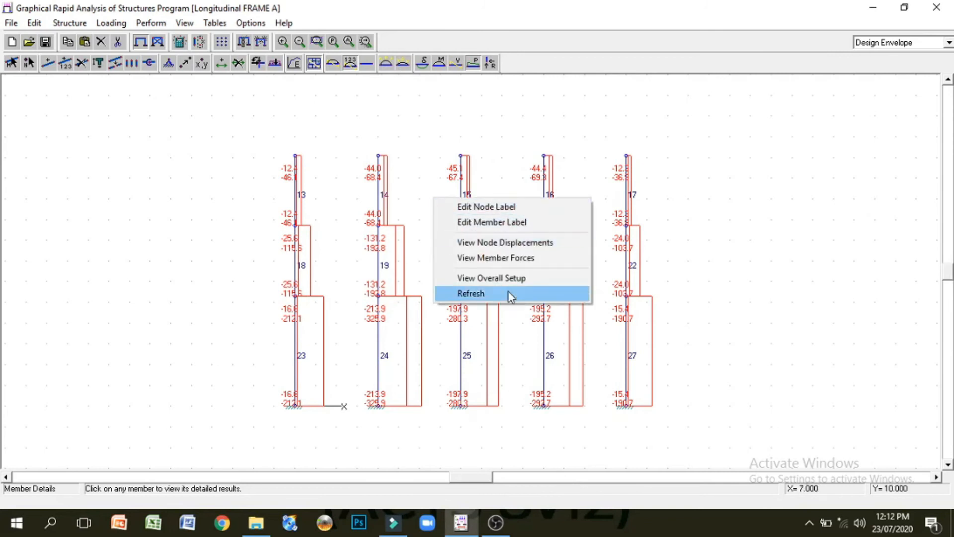
{"action": "left_click", "coordinate": [511, 278]}
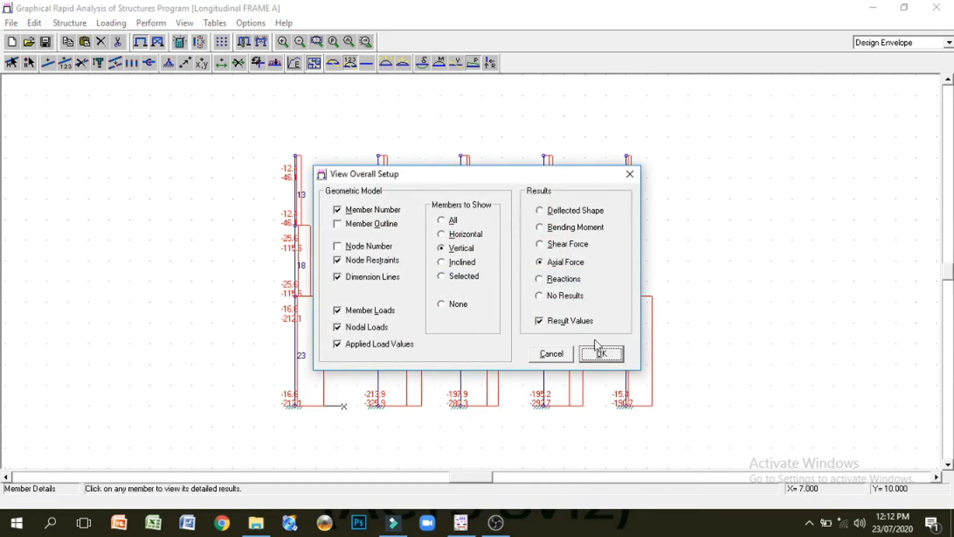
{"action": "left_click", "coordinate": [606, 356]}
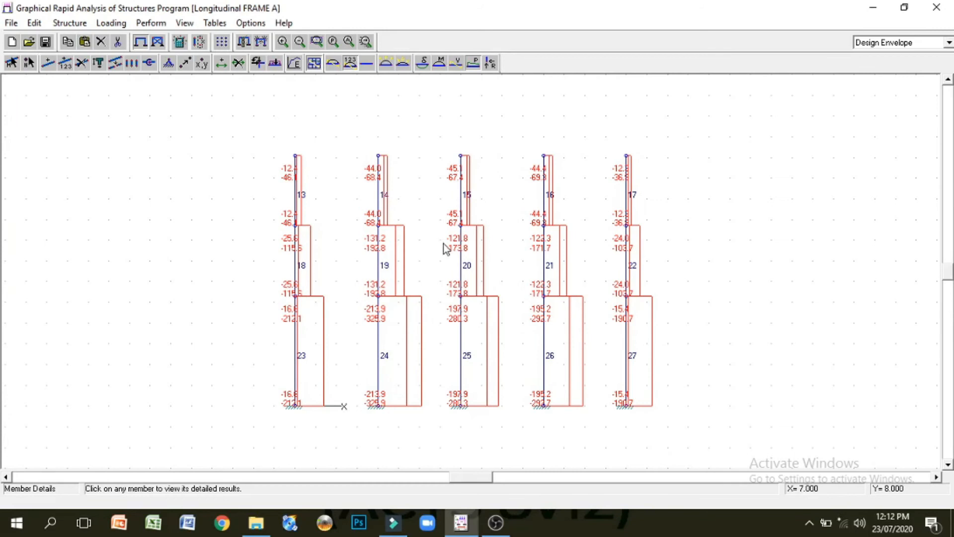
- Switch to File Explorer and open the selected file in Microsoft Edge
{"action": "left_click", "coordinate": [495, 523]}
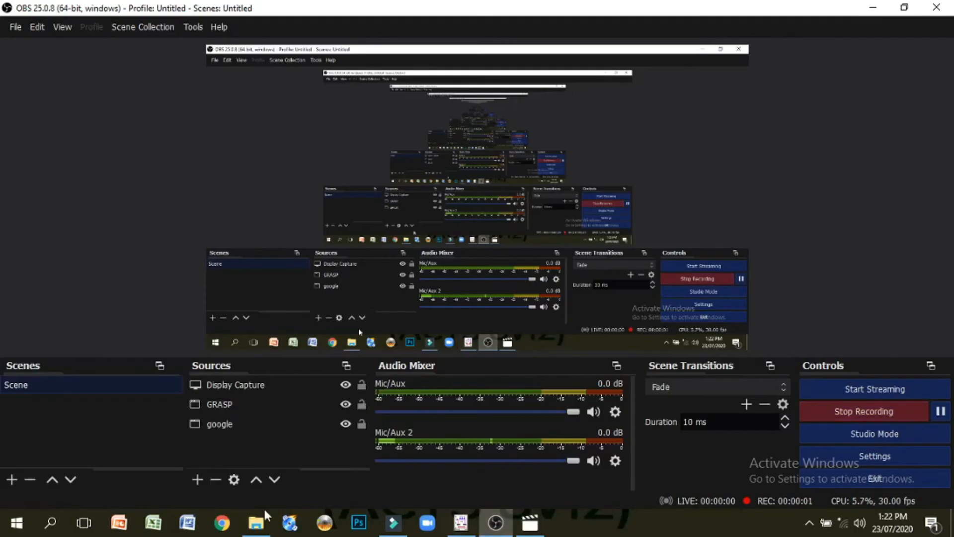
{"action": "left_click", "coordinate": [256, 522]}
{"action": "key", "text": "Return"}
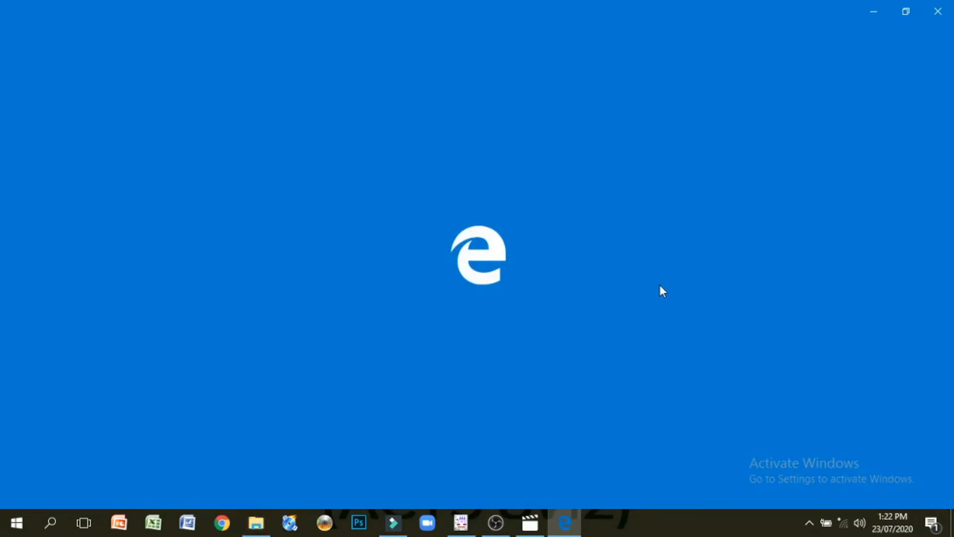
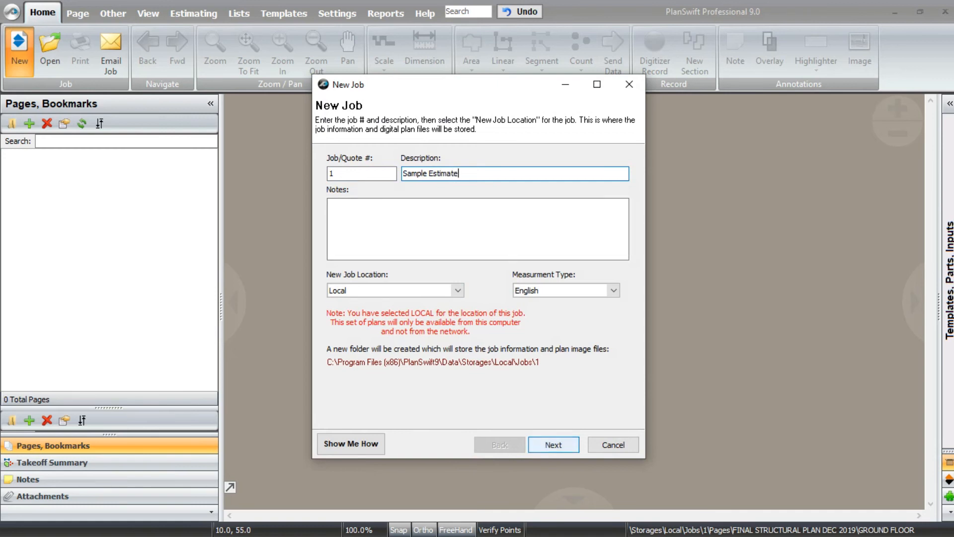
- Accept the PlanSwift job details for job 1, Sample Estimate, and select the FINAL STRUCTURAL PLAN DEC 2019 folder as its plan images
{"action": "key", "text": "Return"}
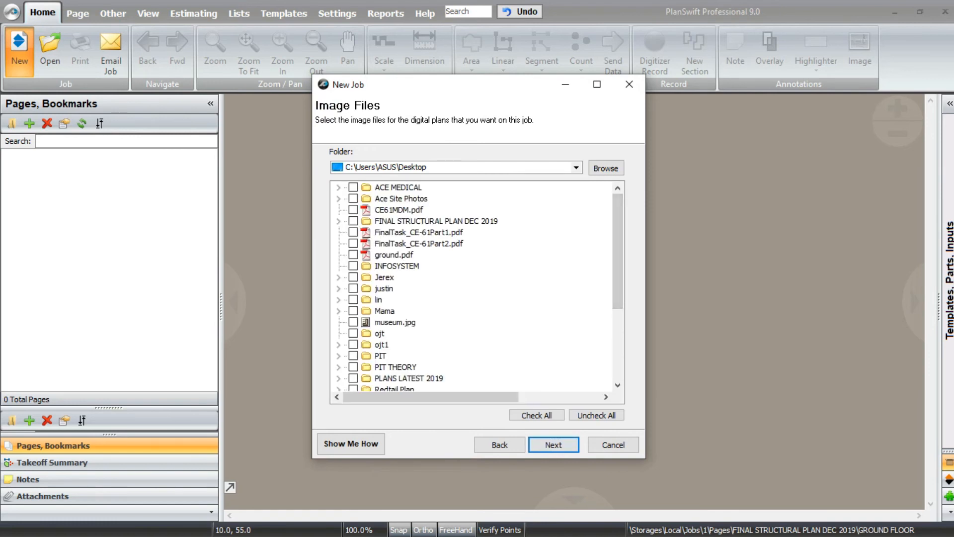
{"action": "left_click", "coordinate": [353, 221]}
{"action": "left_click", "coordinate": [554, 444]}
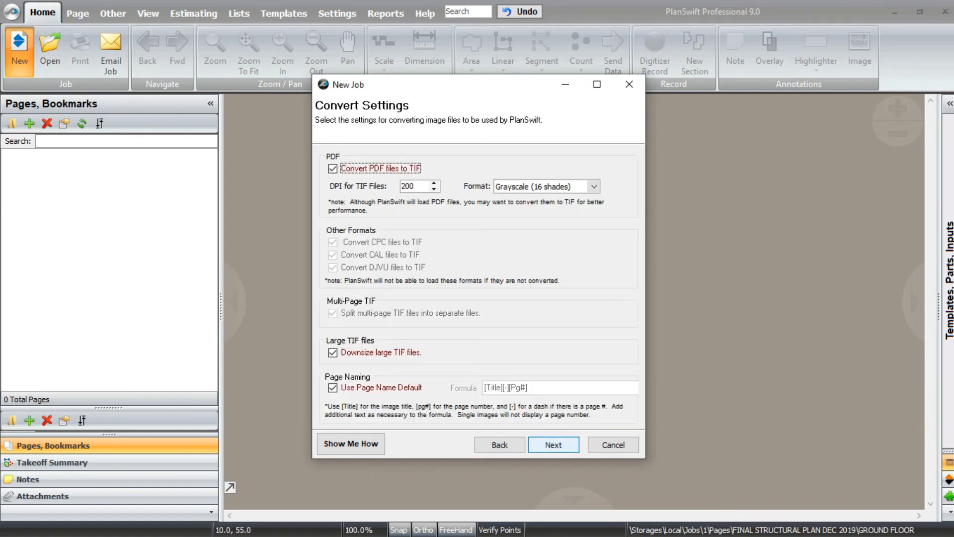
- Set the PDF-to-TIF conversion format to True Color (32 bit) and finish creating the job without attaching Excel files
{"action": "left_click", "coordinate": [594, 187]}
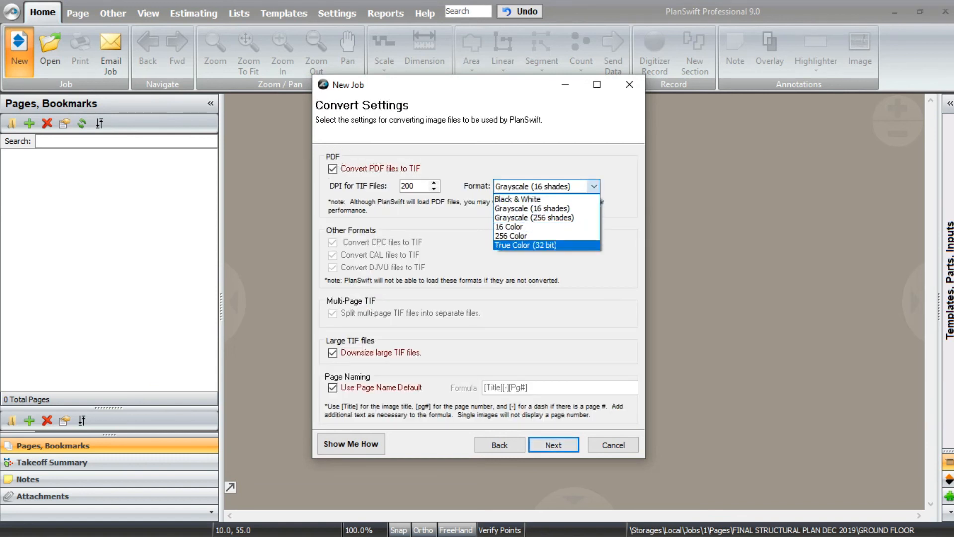
{"action": "left_click", "coordinate": [531, 245]}
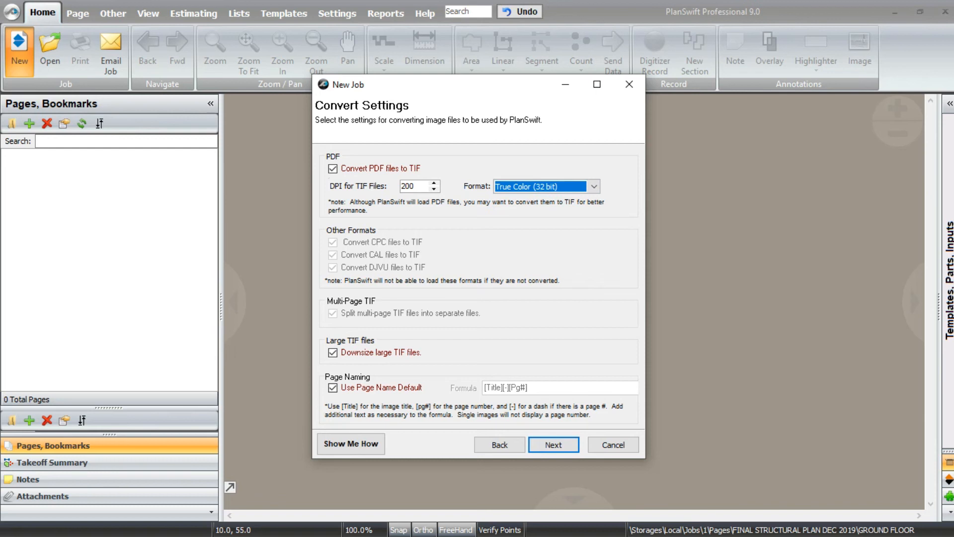
{"action": "left_click", "coordinate": [554, 445]}
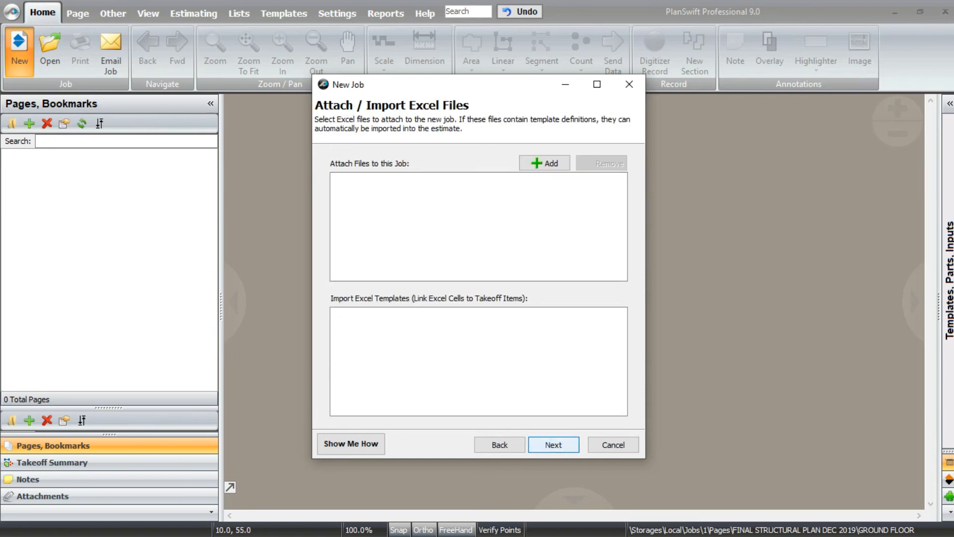
{"action": "key", "text": "Return"}
{"action": "key", "text": "Return"}
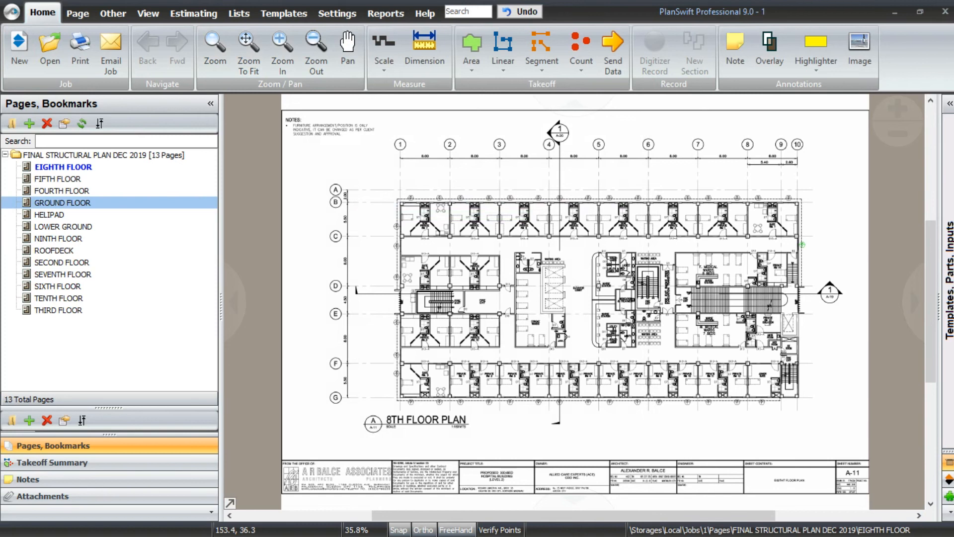
- Open the GROUND FLOOR plan page of the new job
{"action": "left_click", "coordinate": [64, 203]}
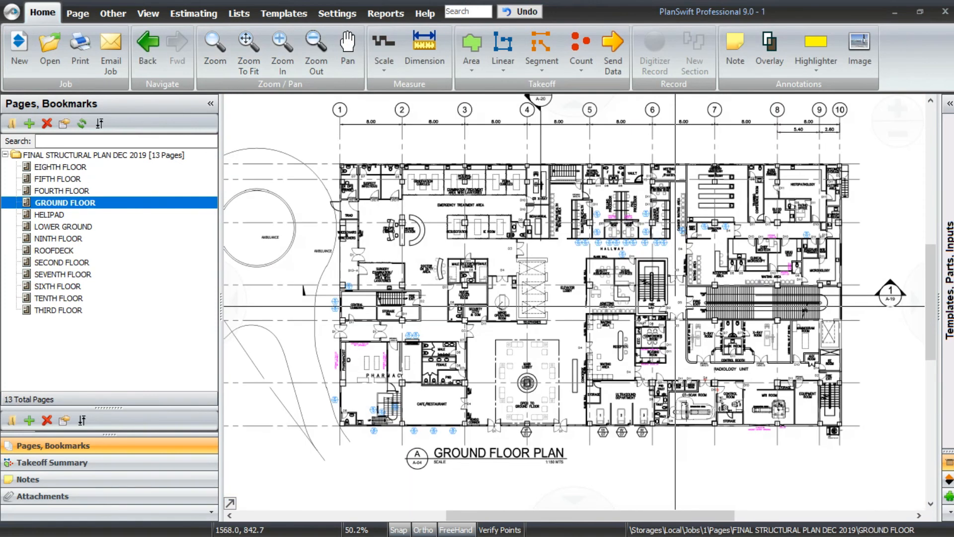
{"action": "left_click_drag", "start_coordinate": [457, 213], "coordinate": [505, 217]}
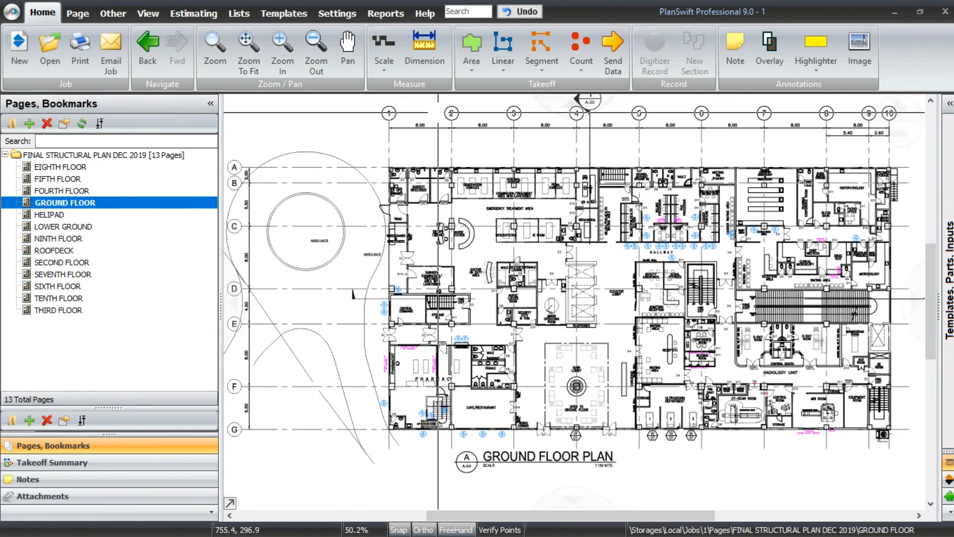
{"action": "scroll", "coordinate": [439, 131], "scroll_direction": "up", "scroll_amount": 4}
{"action": "scroll", "coordinate": [277, 306], "scroll_direction": "down", "scroll_amount": 4}
{"action": "scroll", "coordinate": [277, 305], "scroll_direction": "up", "scroll_amount": 4}
{"action": "scroll", "coordinate": [328, 273], "scroll_direction": "down", "scroll_amount": 4}
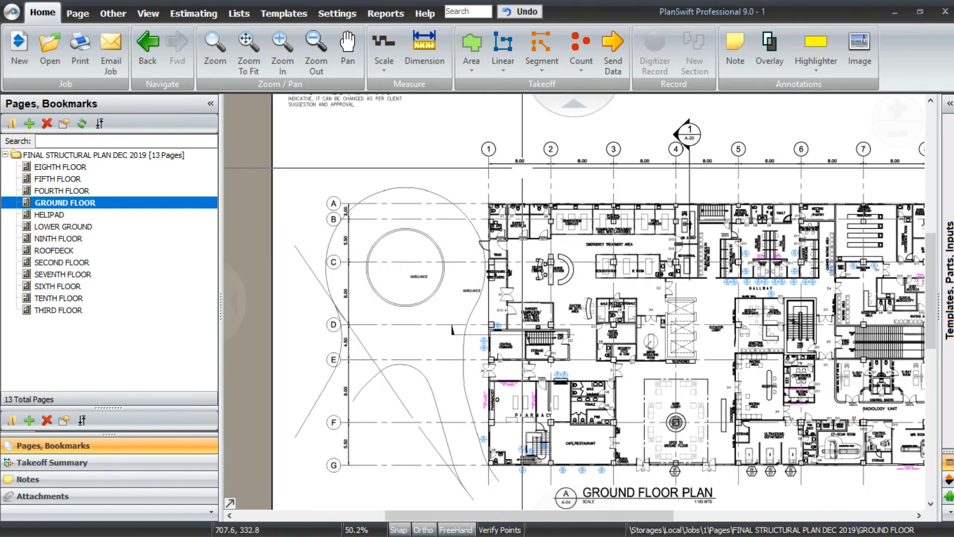
{"action": "scroll", "coordinate": [522, 168], "scroll_direction": "up", "scroll_amount": 1}
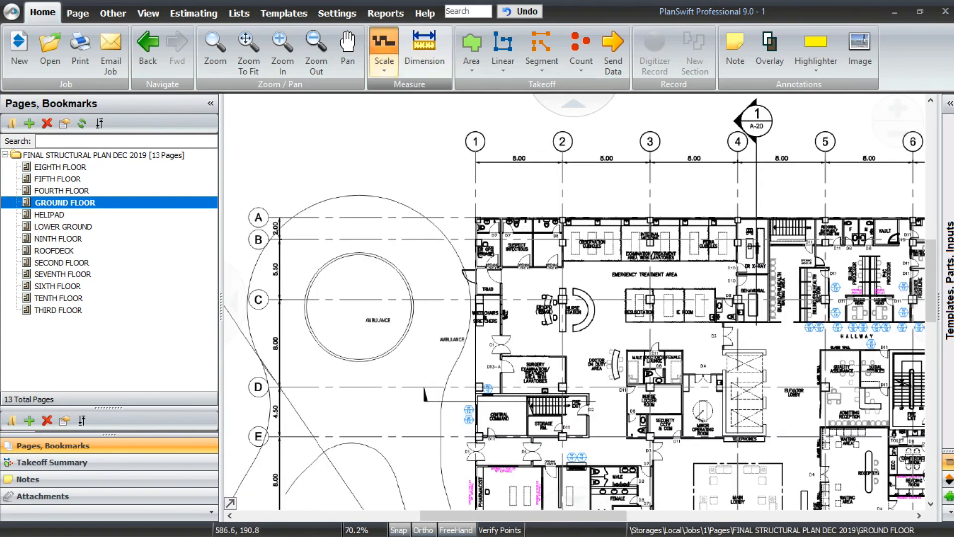
- Scale the ground floor page to 8 m along the horizontal dimension between grid lines 1 and 2
{"action": "left_click", "coordinate": [383, 47]}
{"action": "left_click", "coordinate": [469, 205]}
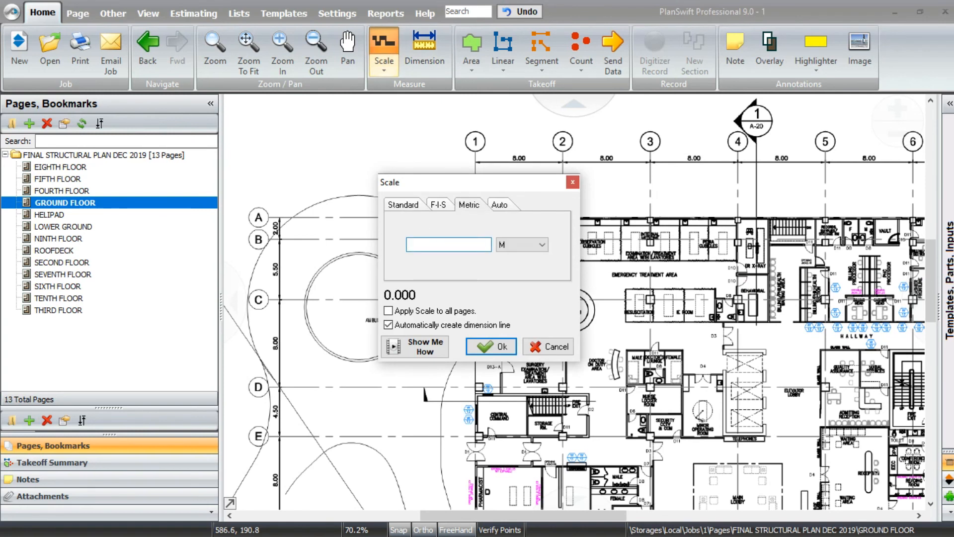
{"action": "left_click", "coordinate": [542, 244]}
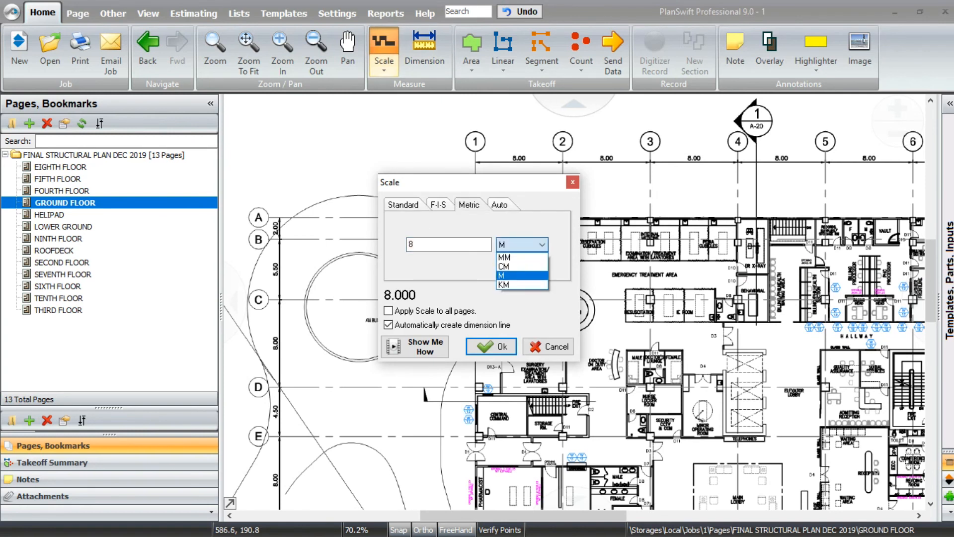
{"action": "left_click", "coordinate": [507, 276]}
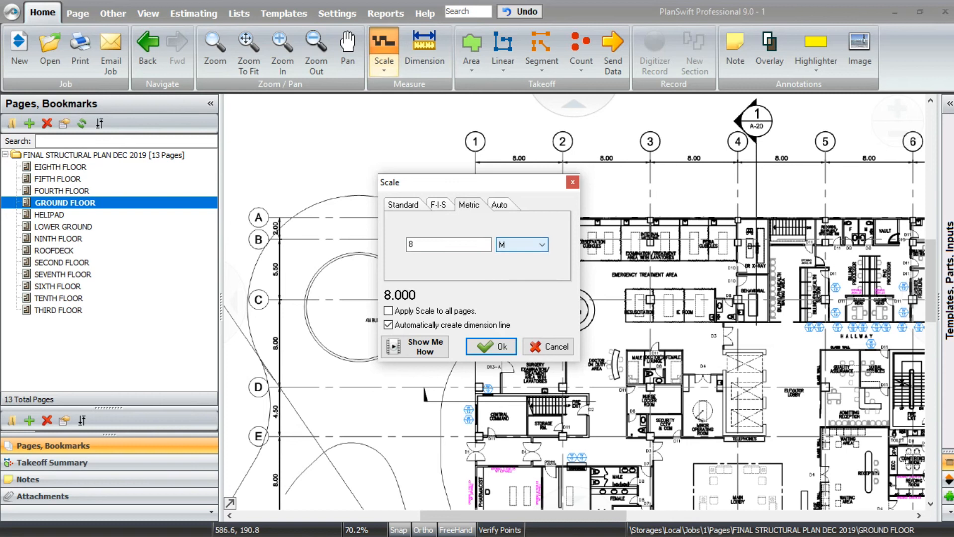
{"action": "left_click", "coordinate": [490, 347]}
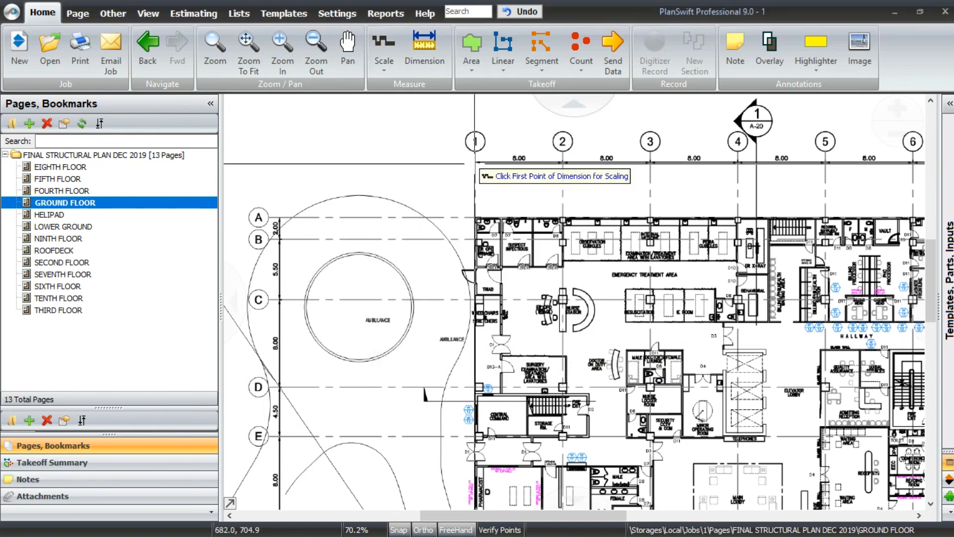
{"action": "scroll", "coordinate": [437, 181], "scroll_direction": "up", "scroll_amount": 6}
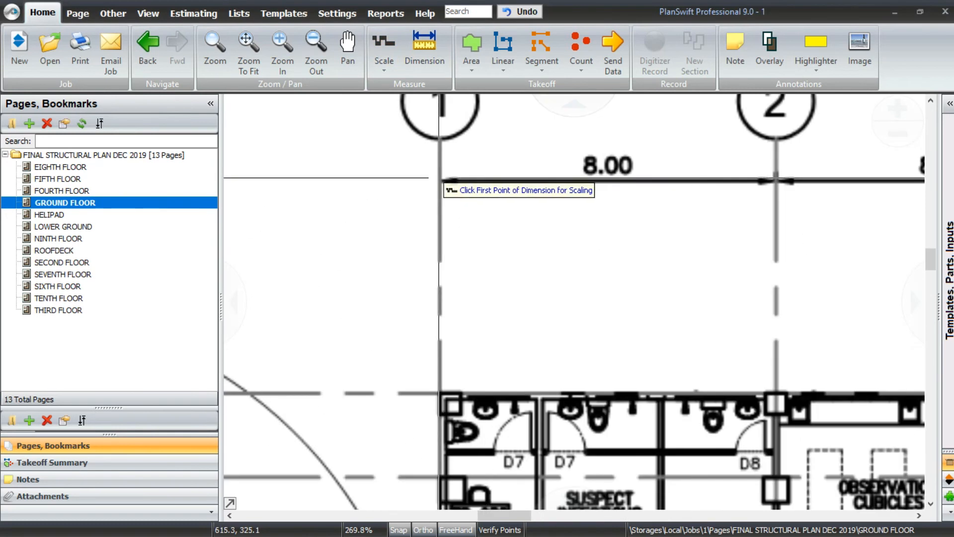
{"action": "left_click", "coordinate": [438, 179]}
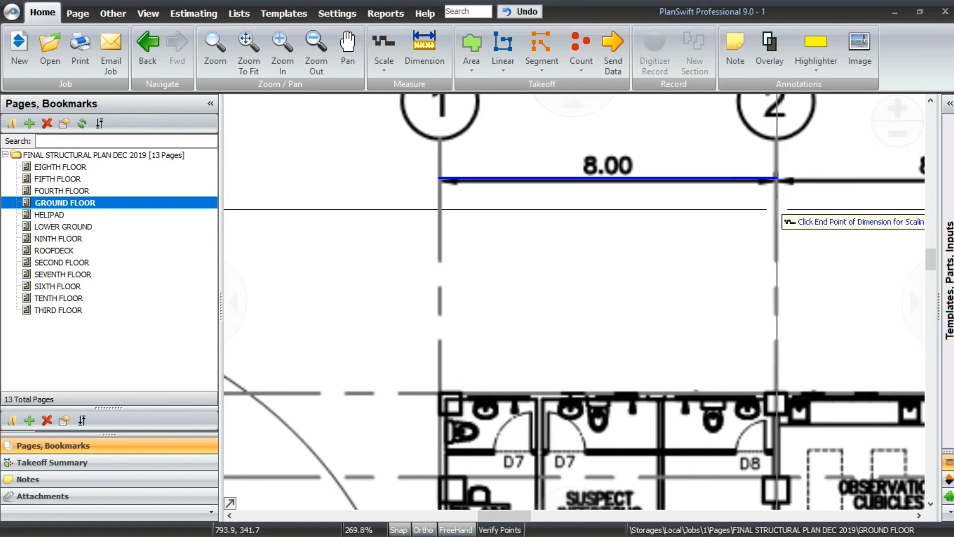
{"action": "left_click", "coordinate": [777, 180]}
- Add a second scale of 5.5 m along the vertical dimension between grid lines C and B
{"action": "scroll", "coordinate": [651, 177], "scroll_direction": "down", "scroll_amount": 4}
{"action": "scroll", "coordinate": [292, 310], "scroll_direction": "up", "scroll_amount": 3}
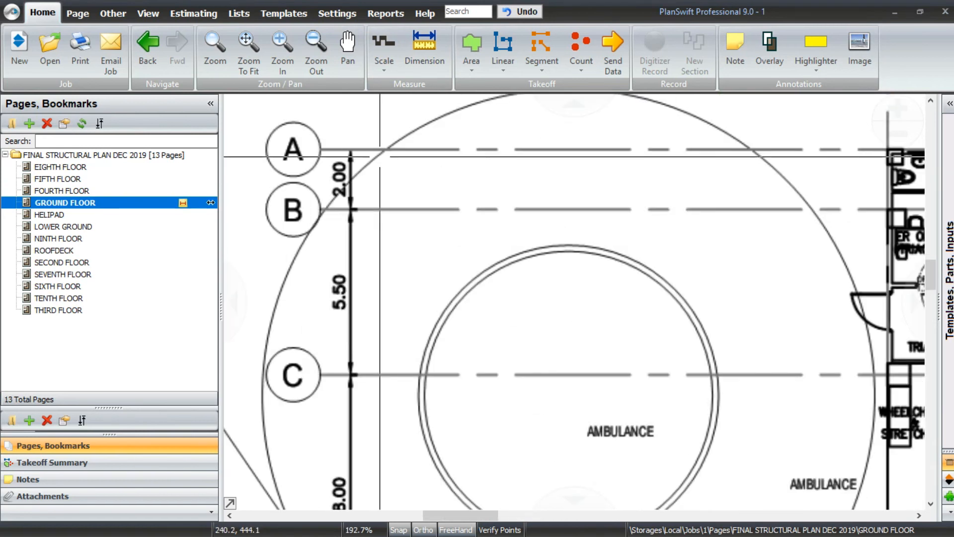
{"action": "left_click", "coordinate": [384, 45]}
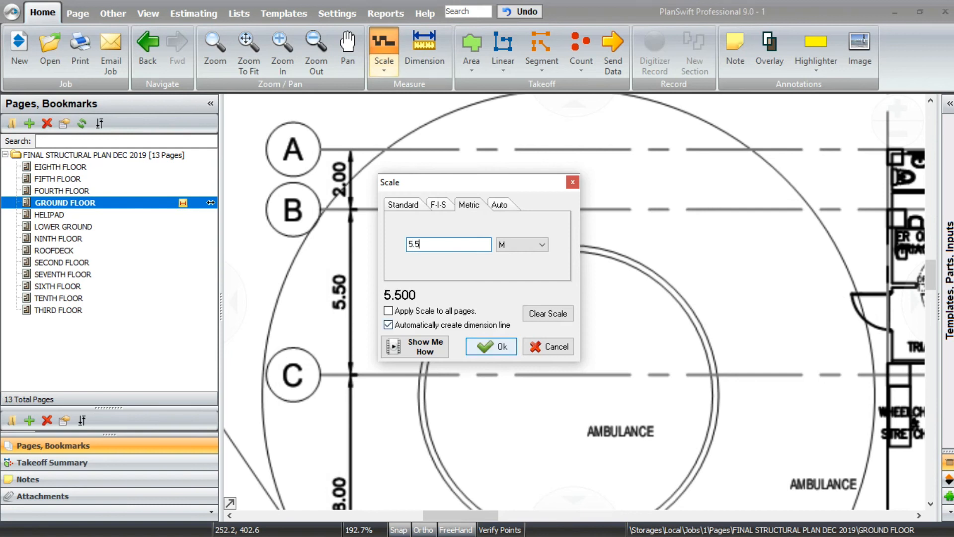
{"action": "key", "text": "Return"}
{"action": "scroll", "coordinate": [373, 360], "scroll_direction": "up", "scroll_amount": 5}
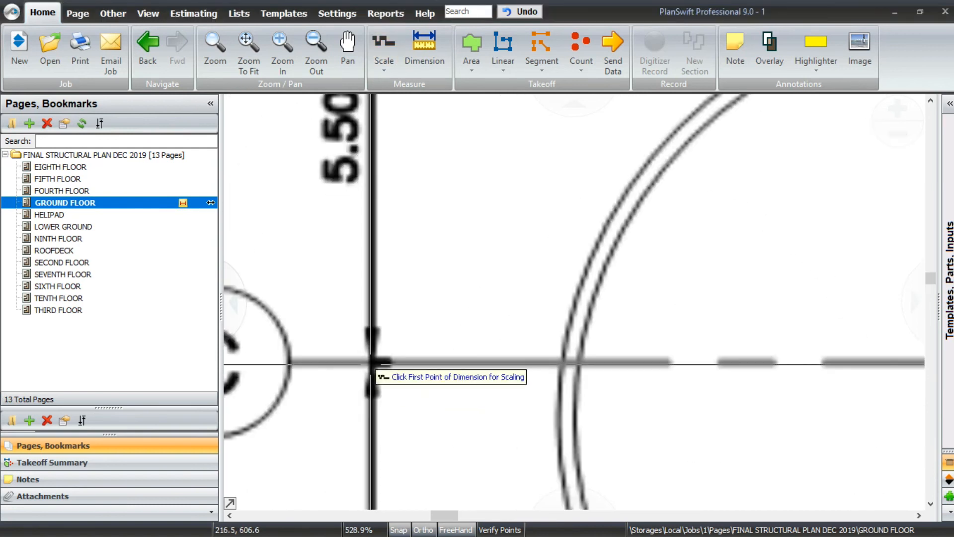
{"action": "left_click", "coordinate": [373, 360]}
{"action": "scroll", "coordinate": [368, 214], "scroll_direction": "down", "scroll_amount": 7}
{"action": "scroll", "coordinate": [368, 252], "scroll_direction": "up", "scroll_amount": 5}
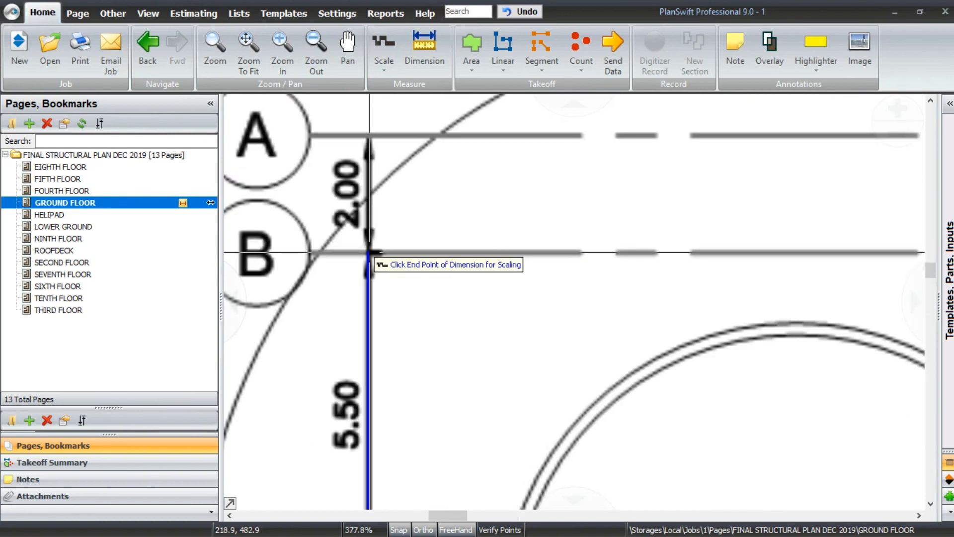
{"action": "left_click", "coordinate": [368, 252]}
{"action": "scroll", "coordinate": [362, 241], "scroll_direction": "down", "scroll_amount": 6}
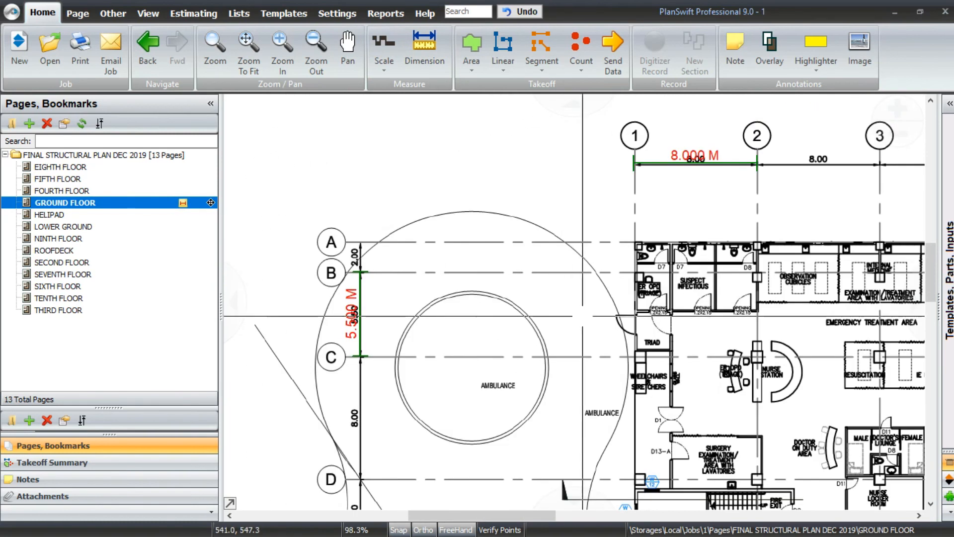
- Create a new area takeoff named Cafe with a solid fill
{"action": "left_click_drag", "start_coordinate": [776, 391], "coordinate": [549, 313]}
{"action": "scroll", "coordinate": [550, 313], "scroll_direction": "down", "scroll_amount": 1}
{"action": "left_click_drag", "start_coordinate": [722, 384], "coordinate": [659, 348]}
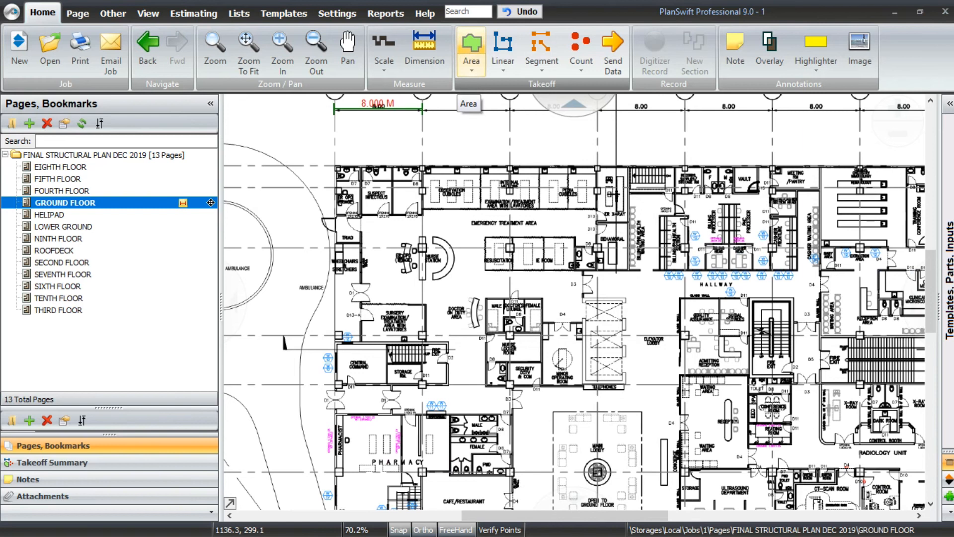
{"action": "left_click", "coordinate": [471, 47]}
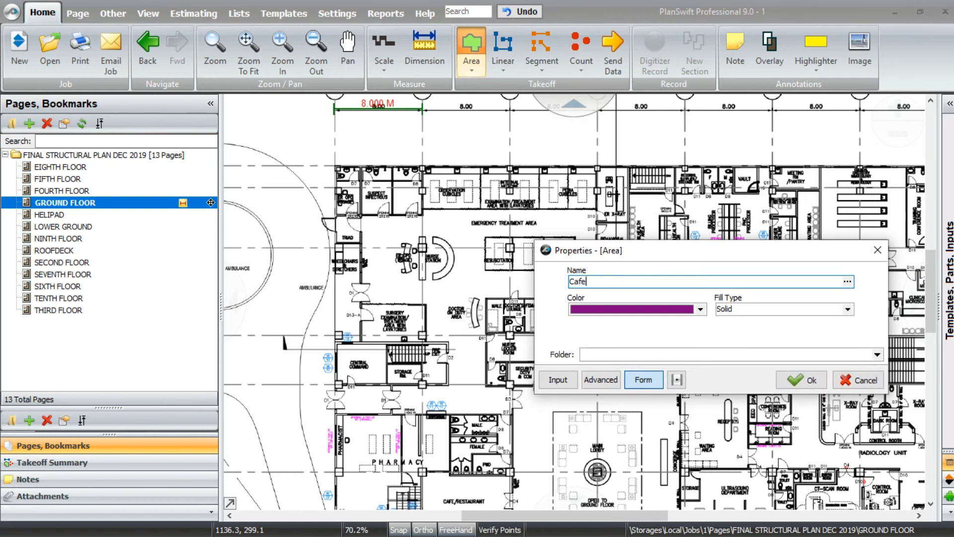
{"action": "key", "text": "Return"}
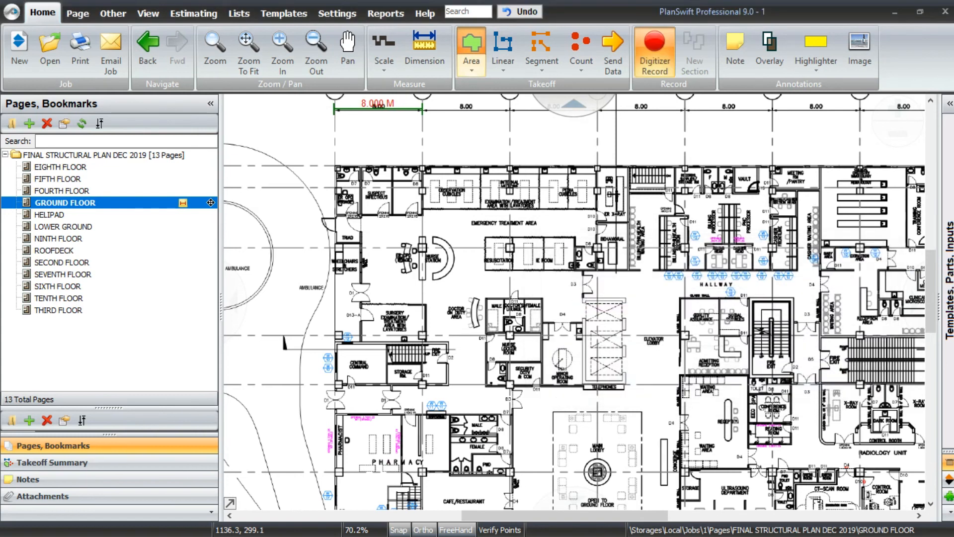
- Trace the upper edge of the cafe/restaurant area from the pharmacy-side column, around the toilet walls, to the column beside door D4
{"action": "scroll", "coordinate": [561, 242], "scroll_direction": "down", "scroll_amount": 2}
{"action": "scroll", "coordinate": [522, 389], "scroll_direction": "up", "scroll_amount": 5}
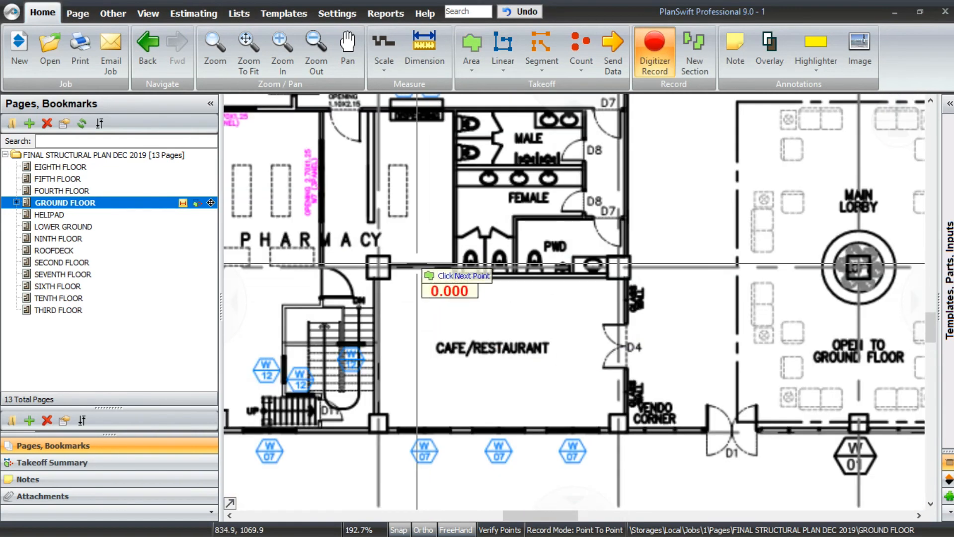
{"action": "scroll", "coordinate": [405, 244], "scroll_direction": "up", "scroll_amount": 3}
{"action": "scroll", "coordinate": [405, 243], "scroll_direction": "up", "scroll_amount": 3}
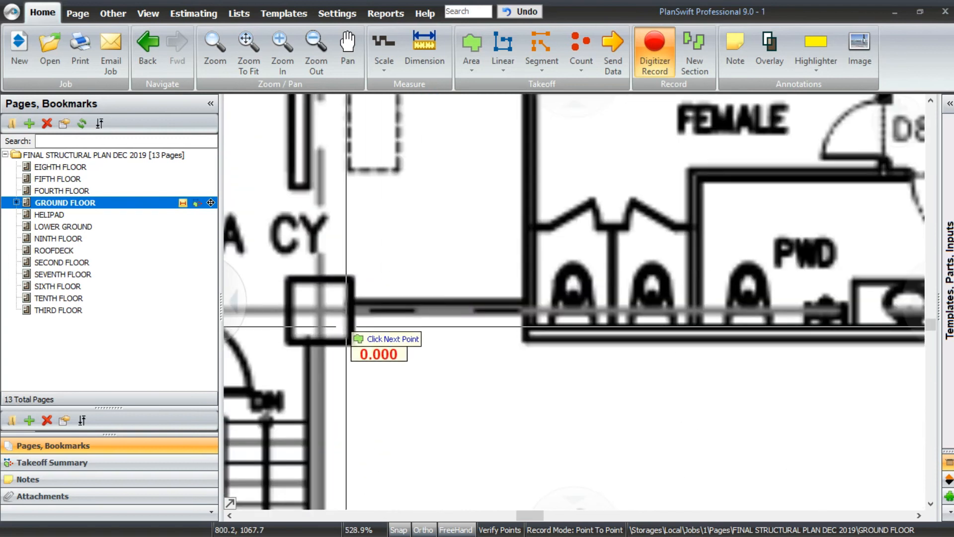
{"action": "left_click", "coordinate": [351, 313]}
{"action": "left_click", "coordinate": [525, 324]}
{"action": "left_click", "coordinate": [527, 337]}
{"action": "scroll", "coordinate": [413, 224], "scroll_direction": "down", "scroll_amount": 4}
{"action": "scroll", "coordinate": [533, 274], "scroll_direction": "up", "scroll_amount": 4}
{"action": "scroll", "coordinate": [624, 239], "scroll_direction": "up", "scroll_amount": 4}
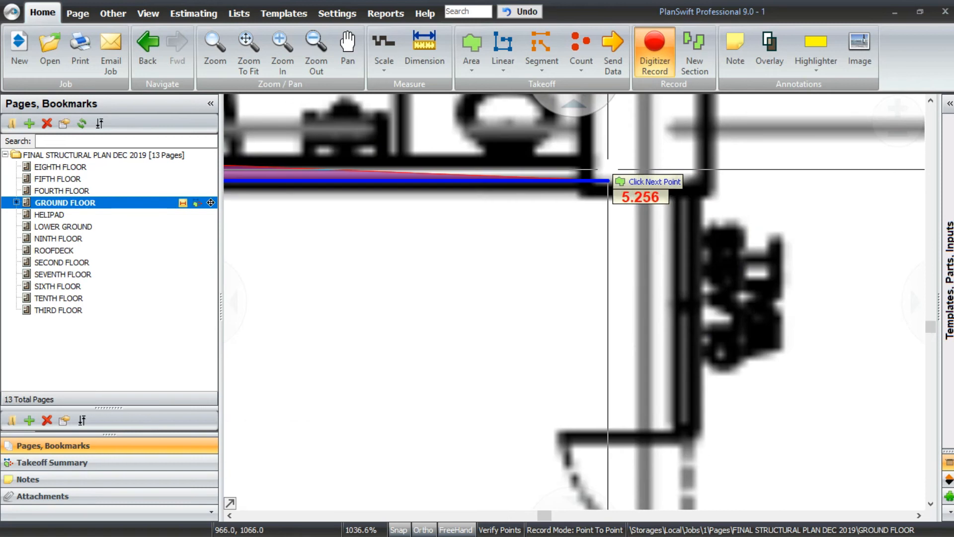
{"action": "left_click", "coordinate": [574, 205]}
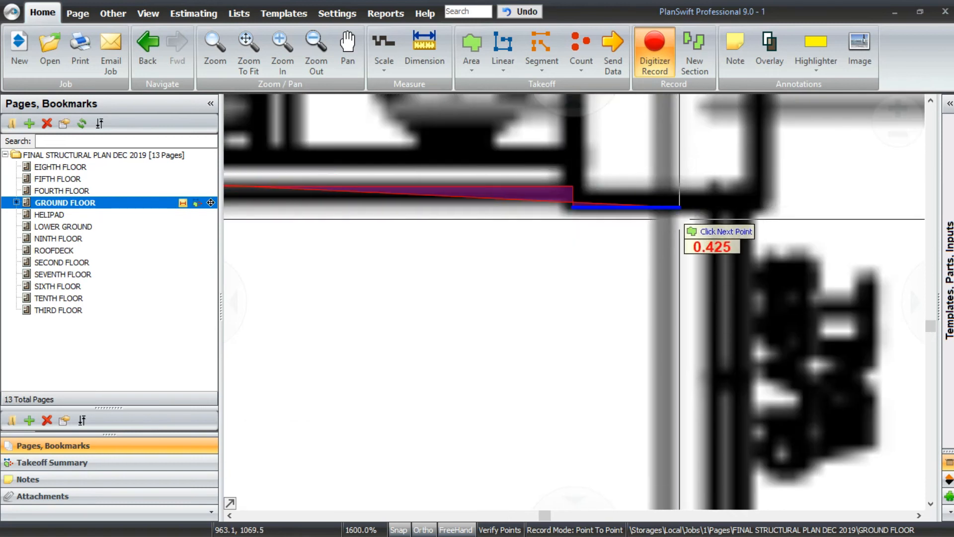
{"action": "left_click", "coordinate": [716, 208]}
- Continue the cafe outline down the D4 door wall, around the lower column, and along the window wall to the stair-side column
{"action": "scroll", "coordinate": [705, 348], "scroll_direction": "down", "scroll_amount": 4}
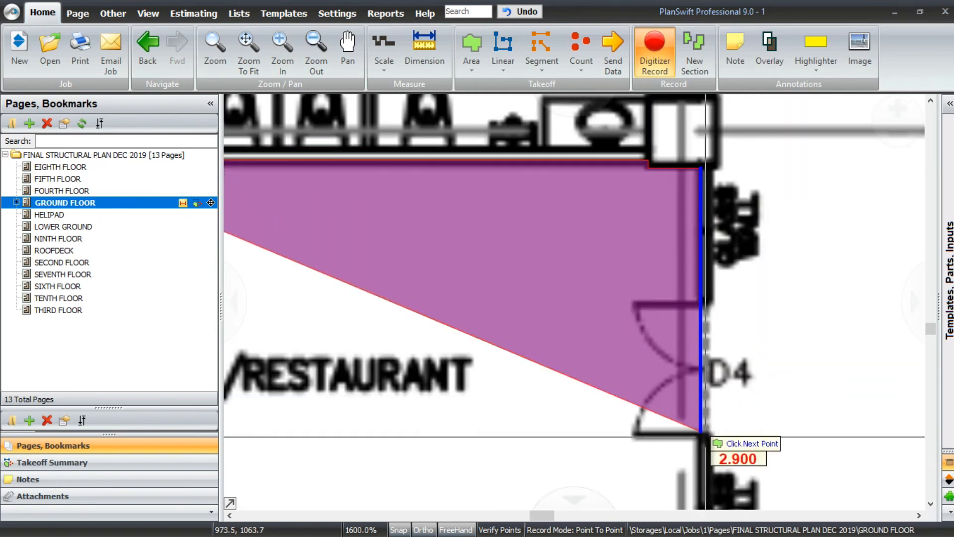
{"action": "scroll", "coordinate": [688, 392], "scroll_direction": "up", "scroll_amount": 3}
{"action": "left_click", "coordinate": [693, 377]}
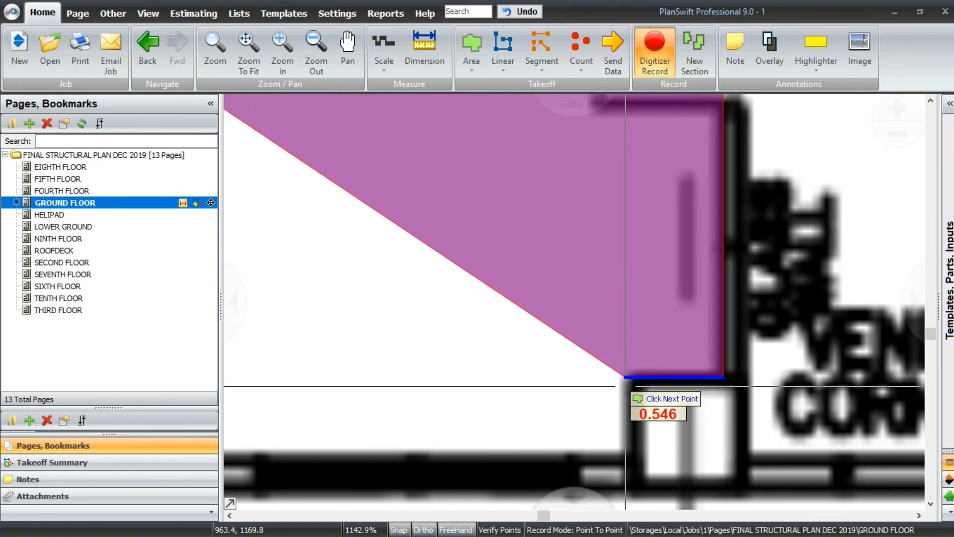
{"action": "scroll", "coordinate": [686, 447], "scroll_direction": "down", "scroll_amount": 4}
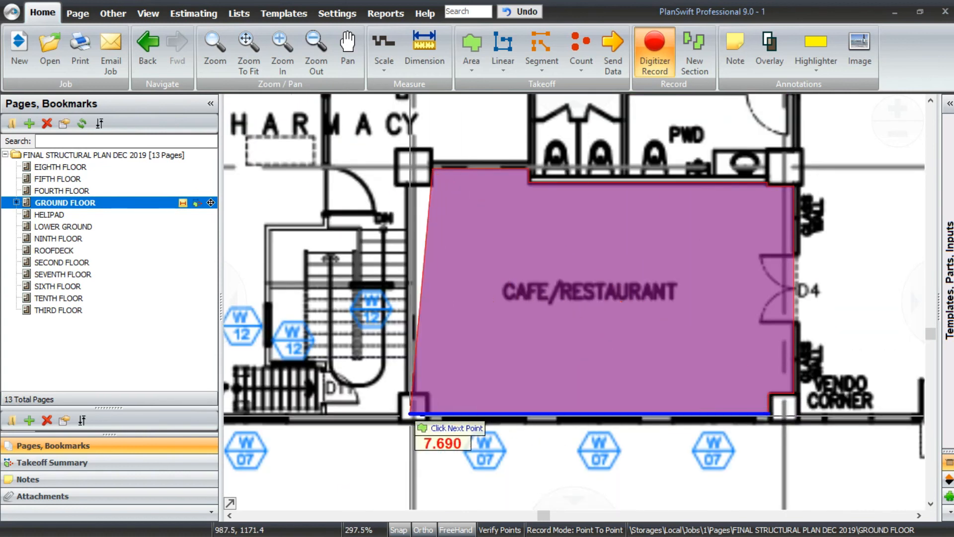
{"action": "scroll", "coordinate": [437, 405], "scroll_direction": "up", "scroll_amount": 2}
{"action": "left_click", "coordinate": [447, 413]}
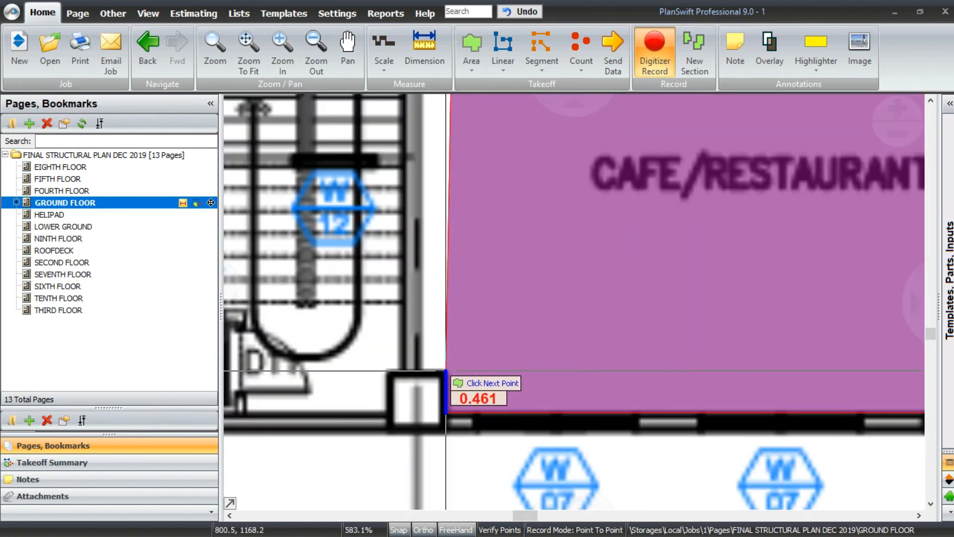
{"action": "left_click", "coordinate": [446, 370]}
{"action": "left_click", "coordinate": [418, 371]}
- Trace the stair-side wall up around the upper column to the starting point and finish recording the Cafe area
{"action": "scroll", "coordinate": [450, 338], "scroll_direction": "down", "scroll_amount": 3}
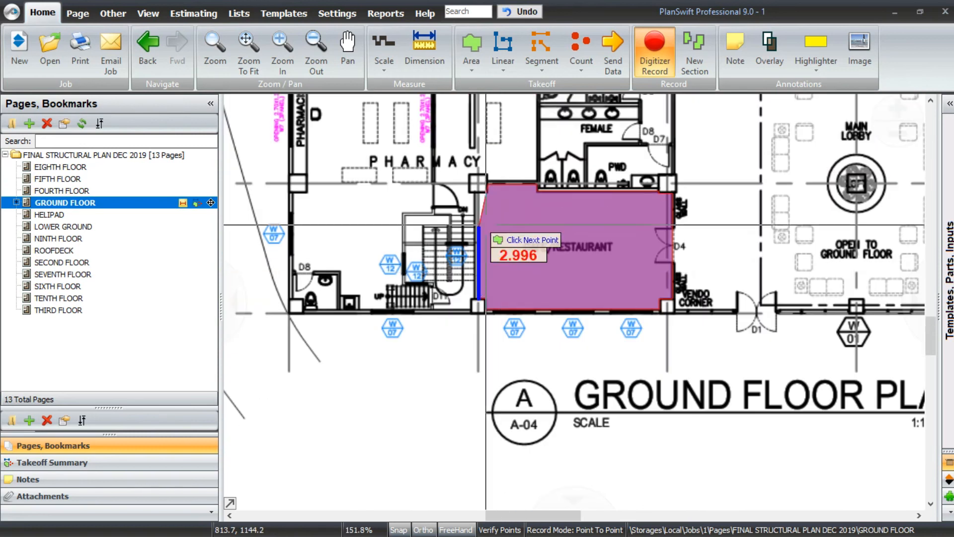
{"action": "scroll", "coordinate": [451, 193], "scroll_direction": "up", "scroll_amount": 4}
{"action": "left_click", "coordinate": [439, 194]}
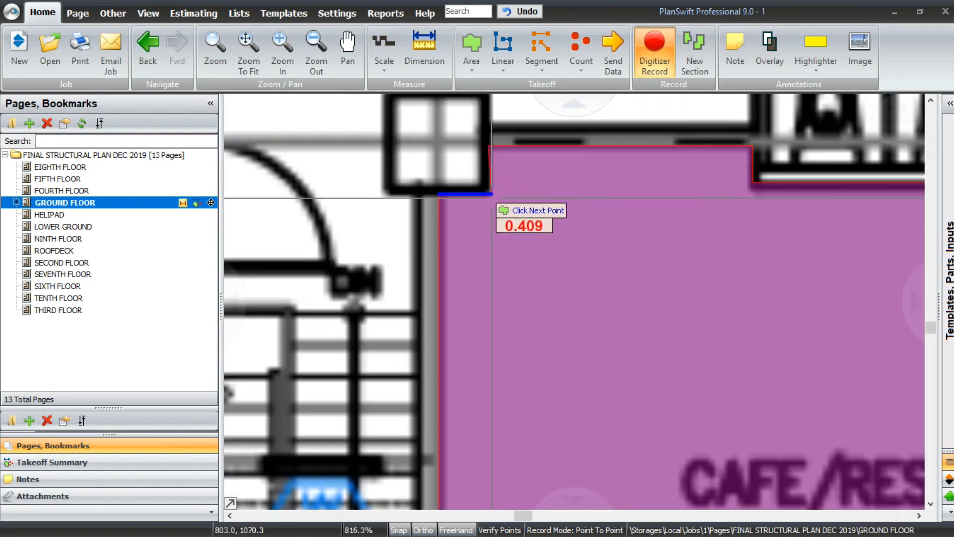
{"action": "left_click", "coordinate": [488, 194]}
{"action": "left_click", "coordinate": [496, 155]}
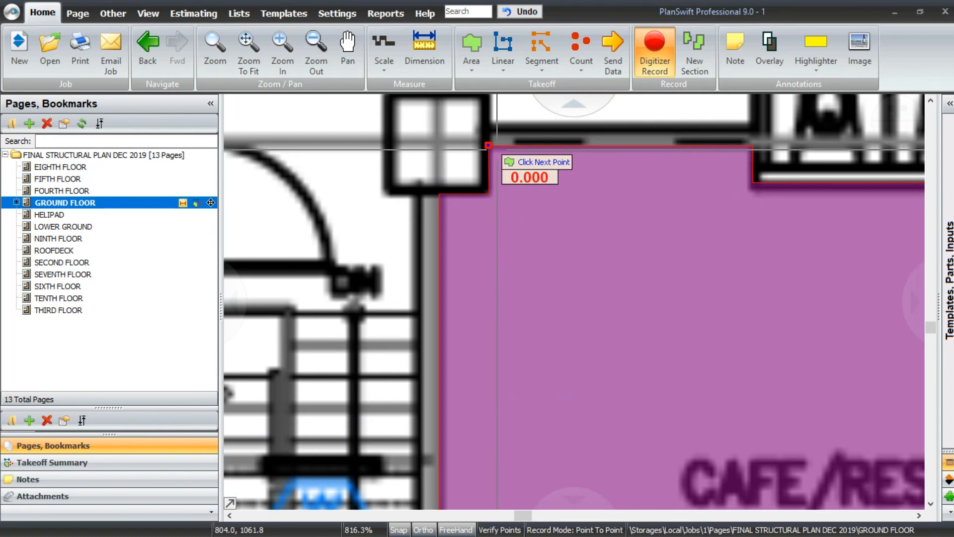
{"action": "scroll", "coordinate": [390, 215], "scroll_direction": "down", "scroll_amount": 5}
{"action": "scroll", "coordinate": [390, 215], "scroll_direction": "down", "scroll_amount": 1}
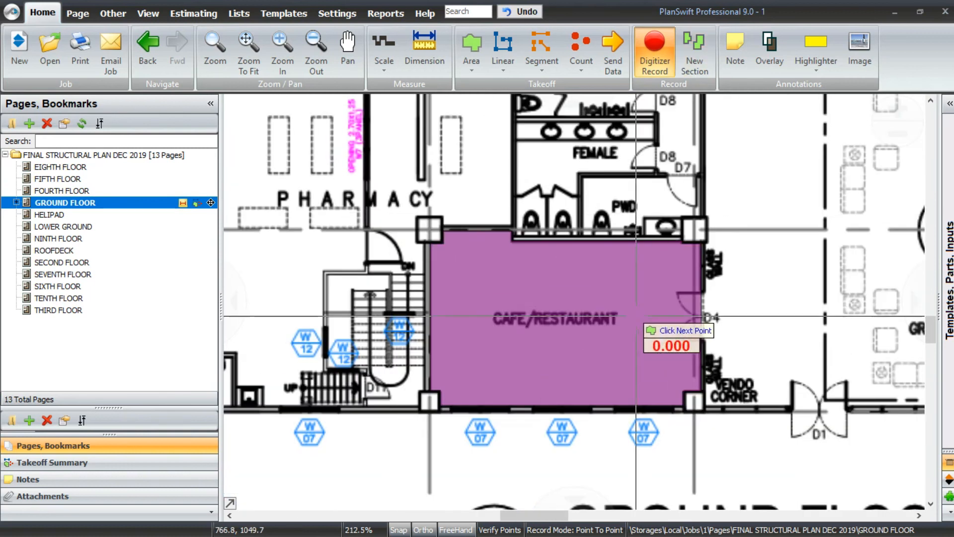
{"action": "key", "text": "Escape"}
{"action": "scroll", "coordinate": [633, 228], "scroll_direction": "down", "scroll_amount": 1}
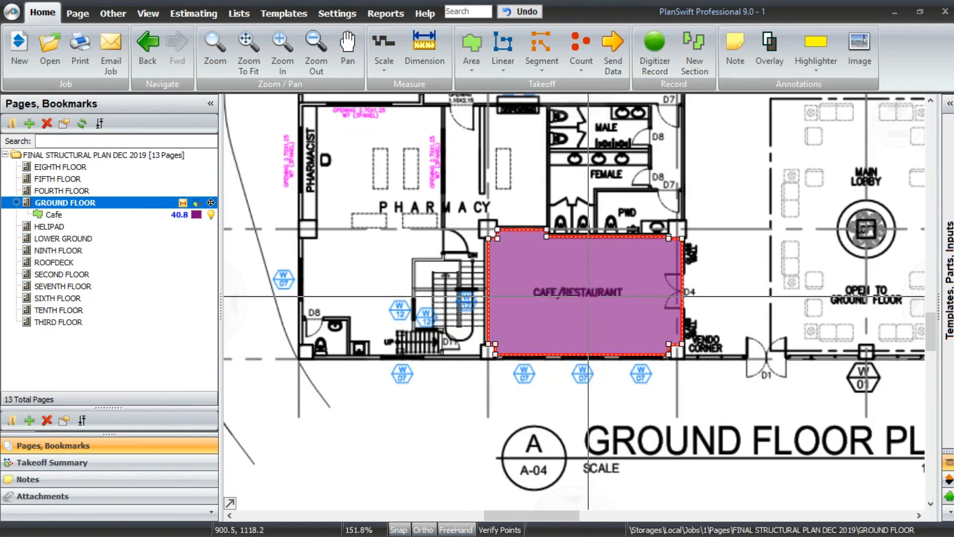
- Show the takeoff legend and place it in the blank space below the floor plan, beside the drawing title
{"action": "right_click", "coordinate": [514, 400]}
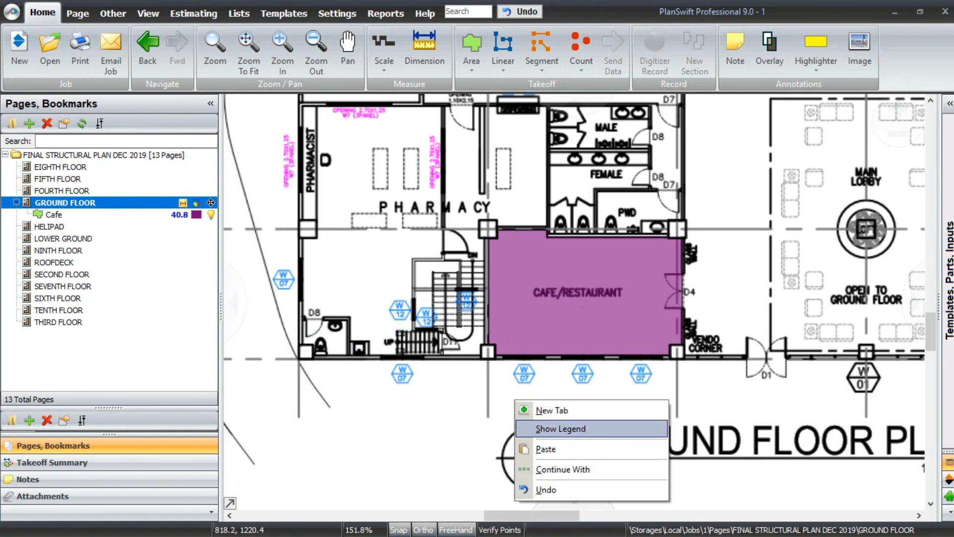
{"action": "left_click", "coordinate": [560, 428]}
{"action": "scroll", "coordinate": [461, 434], "scroll_direction": "down", "scroll_amount": 3}
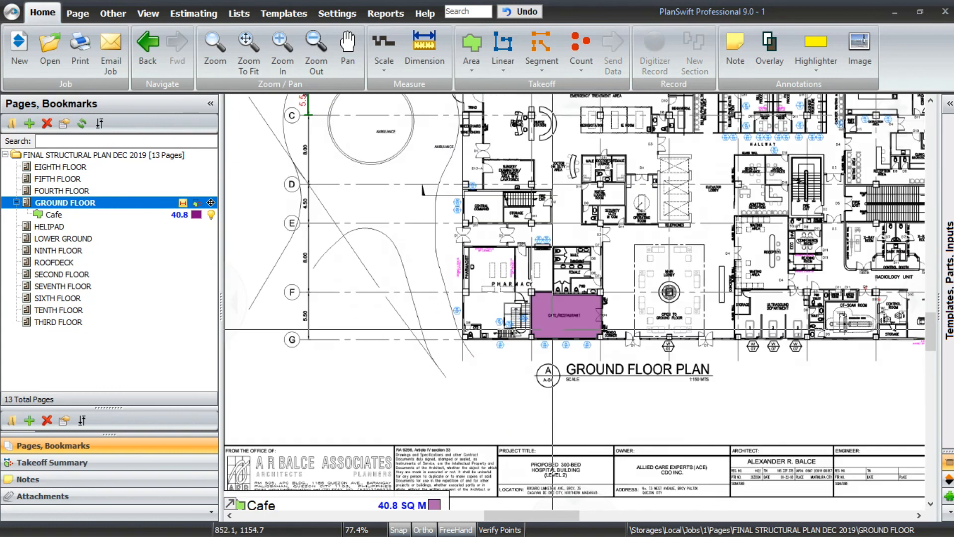
{"action": "left_click_drag", "start_coordinate": [461, 434], "coordinate": [511, 373]}
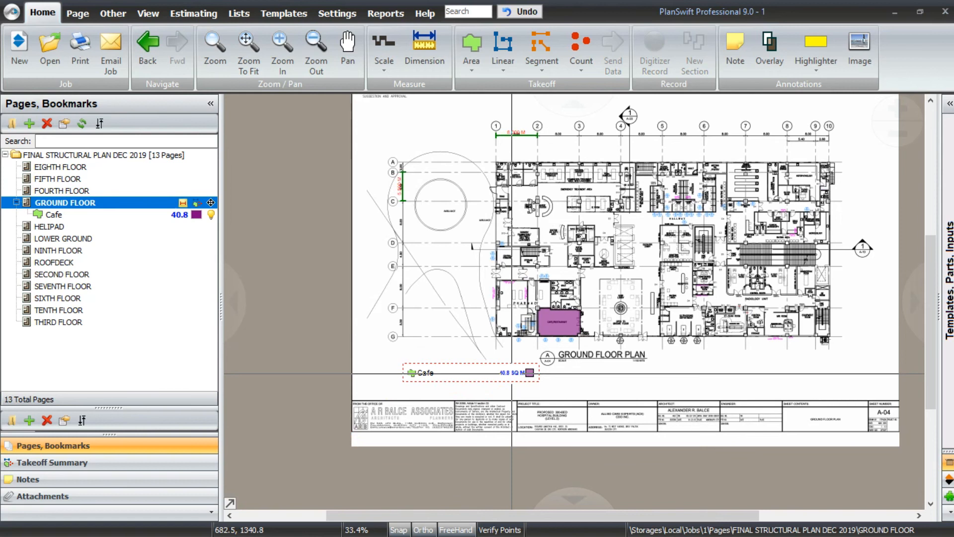
{"action": "scroll", "coordinate": [512, 373], "scroll_direction": "up", "scroll_amount": 4}
{"action": "left_click_drag", "start_coordinate": [382, 427], "coordinate": [434, 430]}
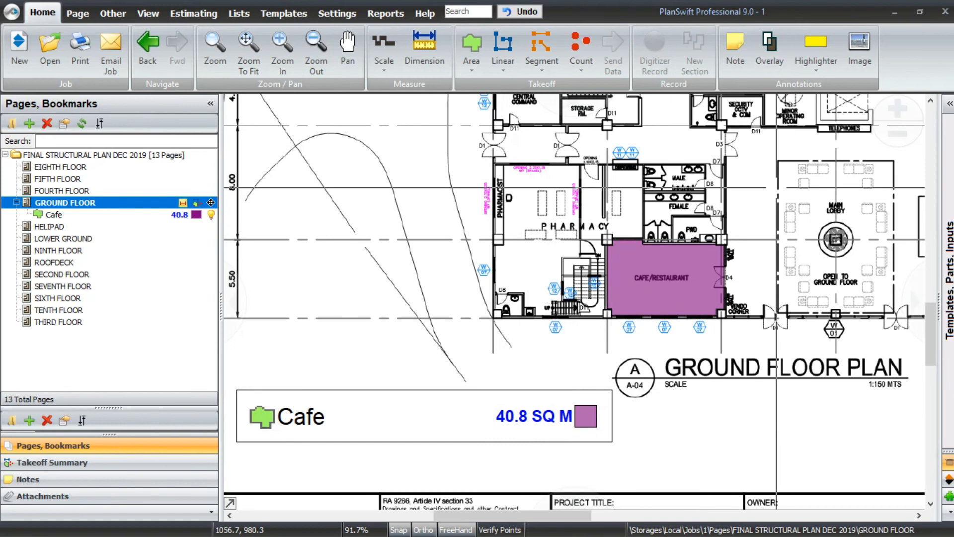
- Create a new Area takeoff named "Pharmacy Toilet" with a teal color and Solid fill
{"action": "scroll", "coordinate": [776, 187], "scroll_direction": "up", "scroll_amount": 3}
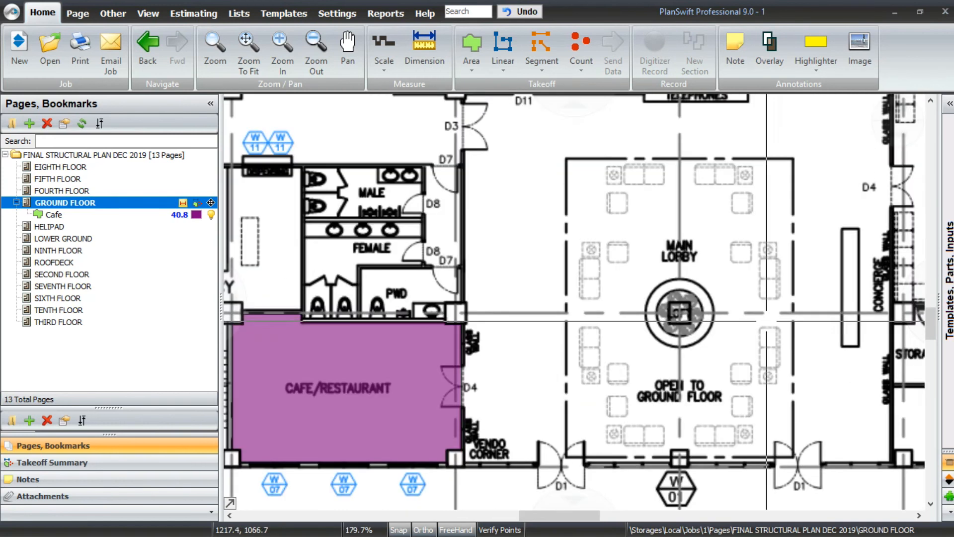
{"action": "scroll", "coordinate": [766, 320], "scroll_direction": "down", "scroll_amount": 2}
{"action": "scroll", "coordinate": [566, 264], "scroll_direction": "up", "scroll_amount": 2}
{"action": "scroll", "coordinate": [565, 269], "scroll_direction": "down", "scroll_amount": 1}
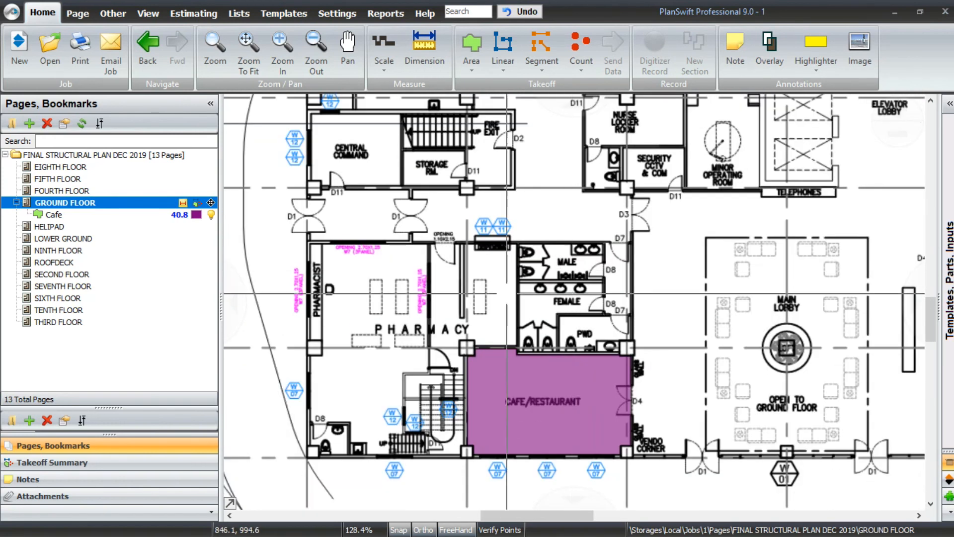
{"action": "scroll", "coordinate": [283, 475], "scroll_direction": "up", "scroll_amount": 4}
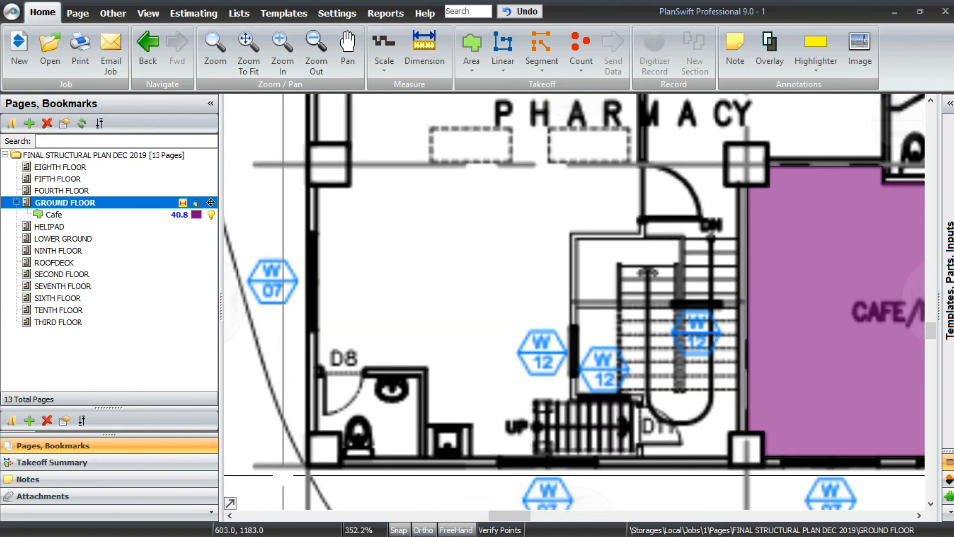
{"action": "left_click", "coordinate": [471, 49]}
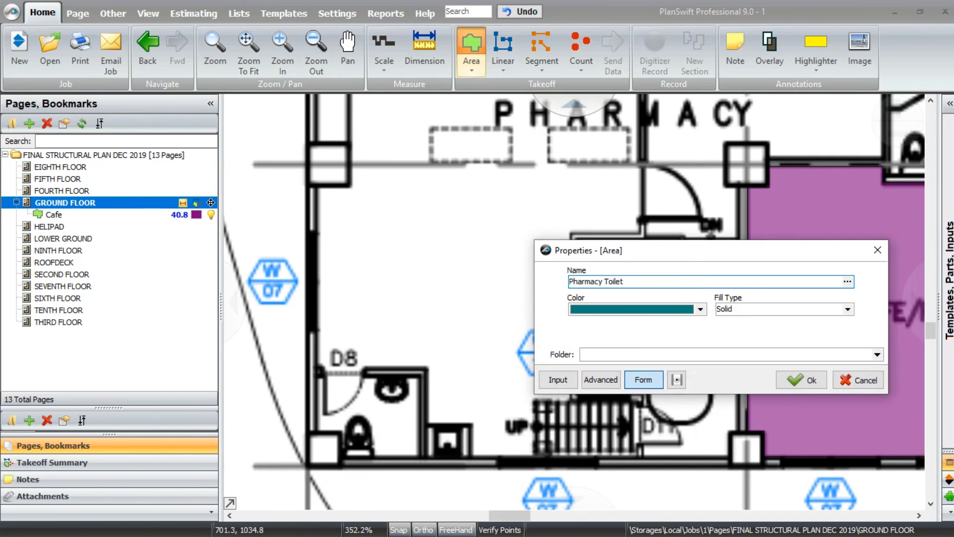
{"action": "left_click", "coordinate": [801, 380]}
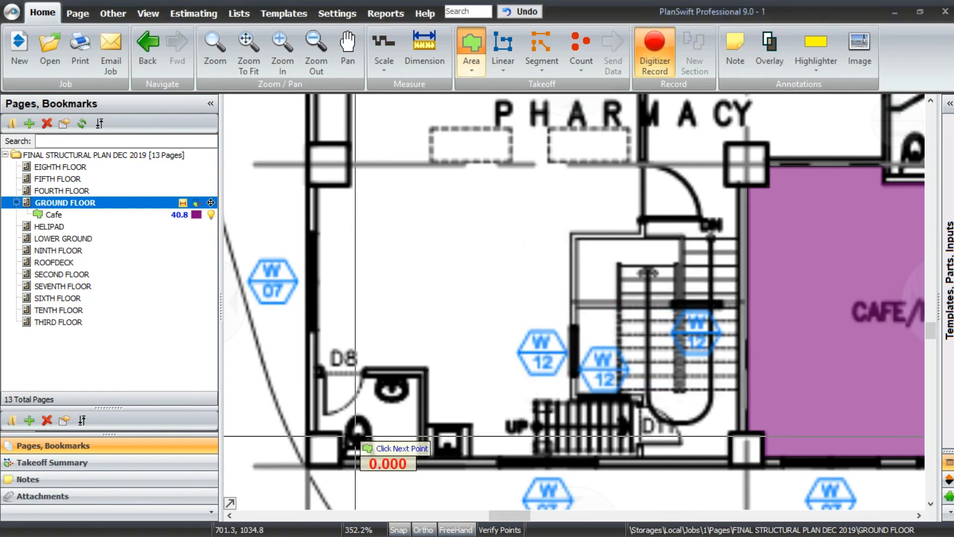
- Trace the pharmacy toilet behind door D8 along its inner walls and around the corner column, and finish recording the area
{"action": "scroll", "coordinate": [320, 405], "scroll_direction": "up", "scroll_amount": 3}
{"action": "left_click", "coordinate": [280, 317]}
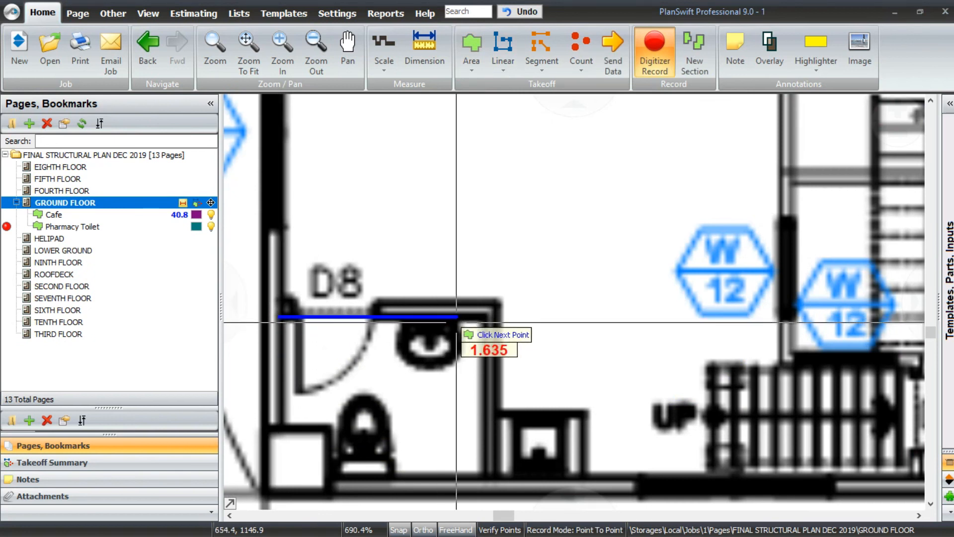
{"action": "left_click", "coordinate": [483, 317]}
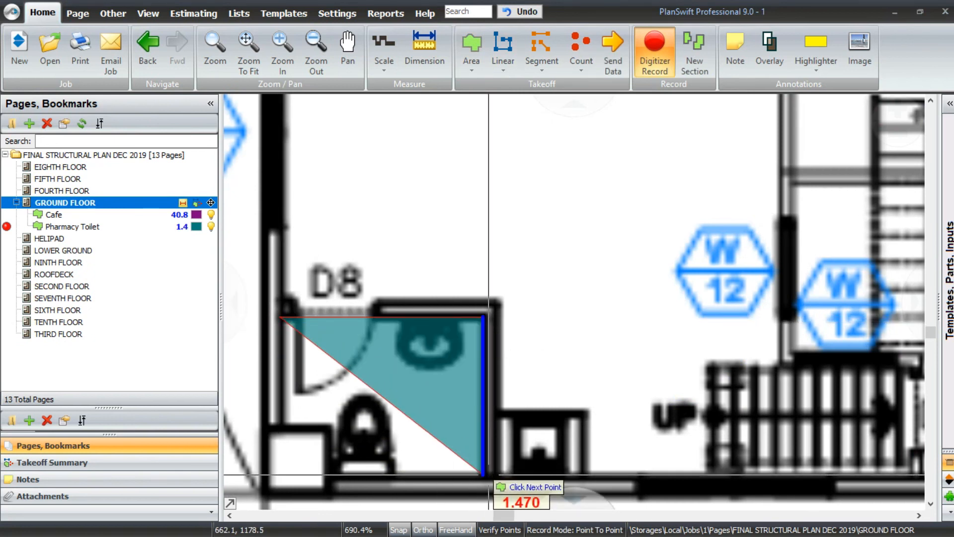
{"action": "left_click", "coordinate": [486, 475]}
{"action": "left_click", "coordinate": [328, 475]}
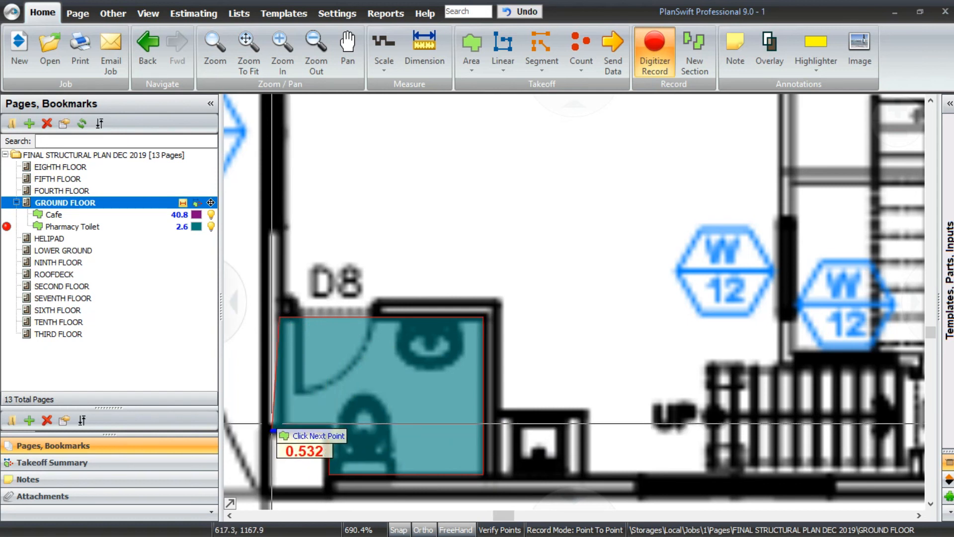
{"action": "left_click", "coordinate": [280, 418]}
{"action": "left_click", "coordinate": [282, 315]}
{"action": "key", "text": "Escape"}
- Review the takeoff legend below the plan and look over the remaining rooms of the ground floor
{"action": "scroll", "coordinate": [388, 346], "scroll_direction": "down", "scroll_amount": 3}
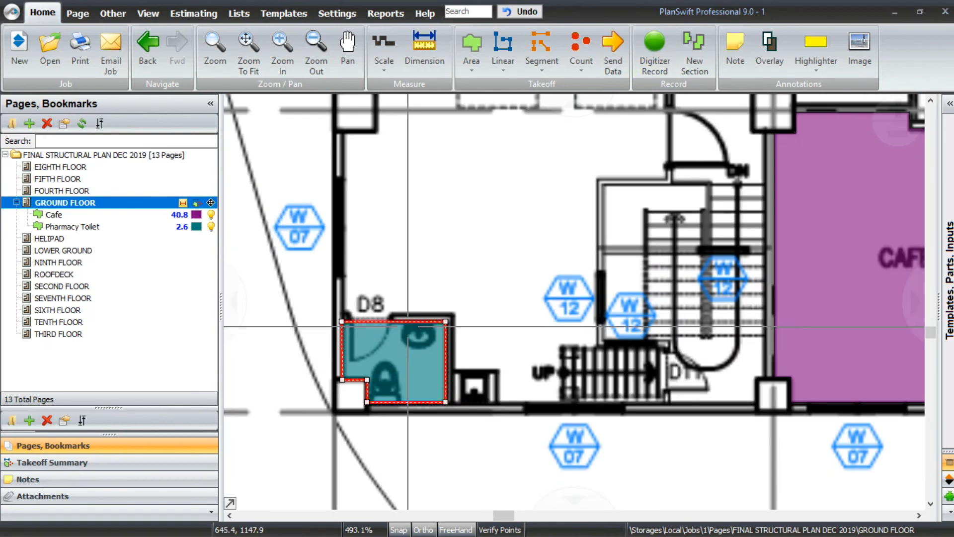
{"action": "scroll", "coordinate": [454, 301], "scroll_direction": "down", "scroll_amount": 4}
{"action": "scroll", "coordinate": [454, 300], "scroll_direction": "down", "scroll_amount": 3}
{"action": "scroll", "coordinate": [614, 383], "scroll_direction": "up", "scroll_amount": 3}
{"action": "left_click_drag", "start_coordinate": [616, 383], "coordinate": [605, 330]}
{"action": "scroll", "coordinate": [534, 367], "scroll_direction": "down", "scroll_amount": 3}
{"action": "scroll", "coordinate": [435, 380], "scroll_direction": "up", "scroll_amount": 1}
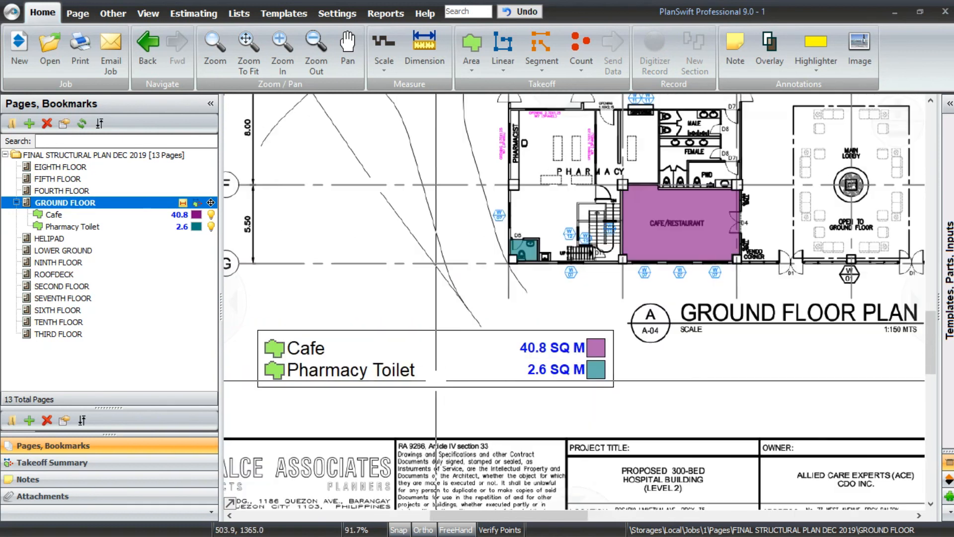
{"action": "scroll", "coordinate": [440, 343], "scroll_direction": "down", "scroll_amount": 1}
{"action": "mouse_move", "coordinate": [636, 262]}
{"action": "left_mouse_down"}
{"action": "mouse_move", "coordinate": [420, 417]}
{"action": "mouse_move", "coordinate": [263, 495]}
{"action": "mouse_move", "coordinate": [351, 458]}
{"action": "left_mouse_up"}
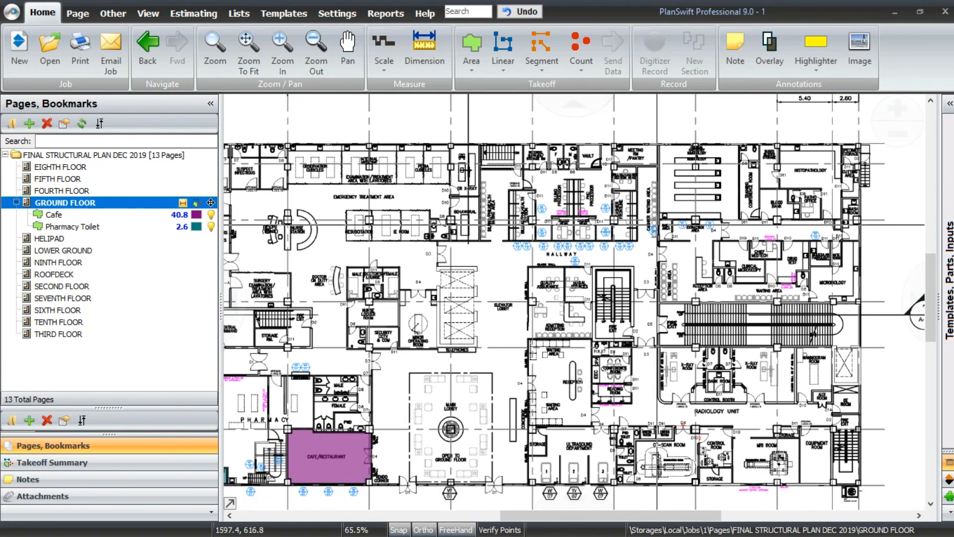
{"action": "scroll", "coordinate": [645, 223], "scroll_direction": "down", "scroll_amount": 1}
{"action": "scroll", "coordinate": [418, 292], "scroll_direction": "up", "scroll_amount": 1}
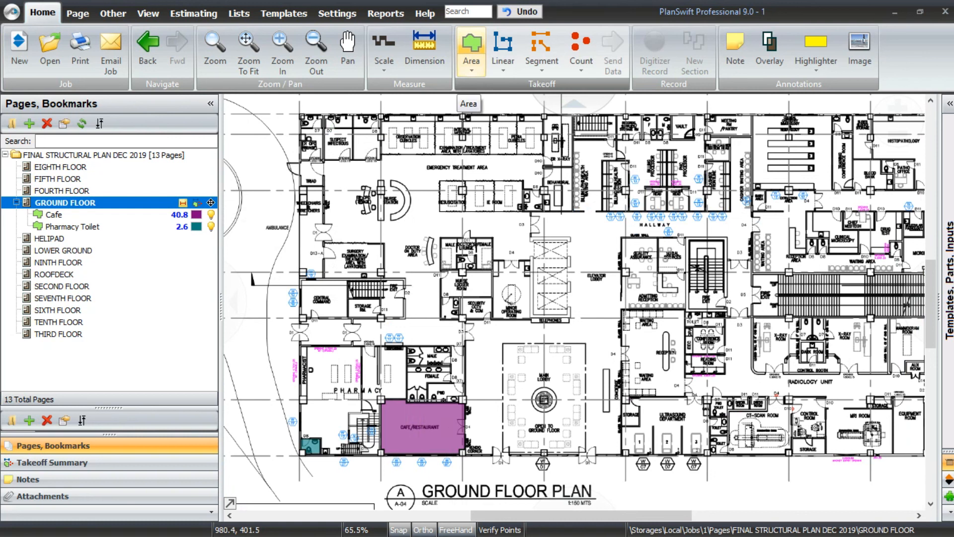
- Create a new Area takeoff named "Toilets" with a red color and Solid fill
{"action": "left_click", "coordinate": [471, 47]}
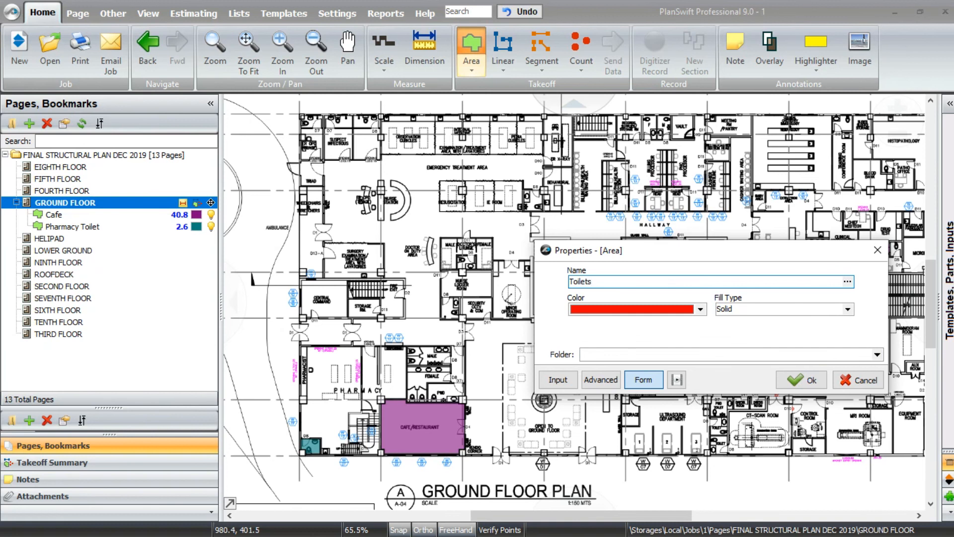
{"action": "left_click", "coordinate": [801, 380]}
{"action": "scroll", "coordinate": [319, 101], "scroll_direction": "up", "scroll_amount": 4}
{"action": "scroll", "coordinate": [378, 170], "scroll_direction": "up", "scroll_amount": 3}
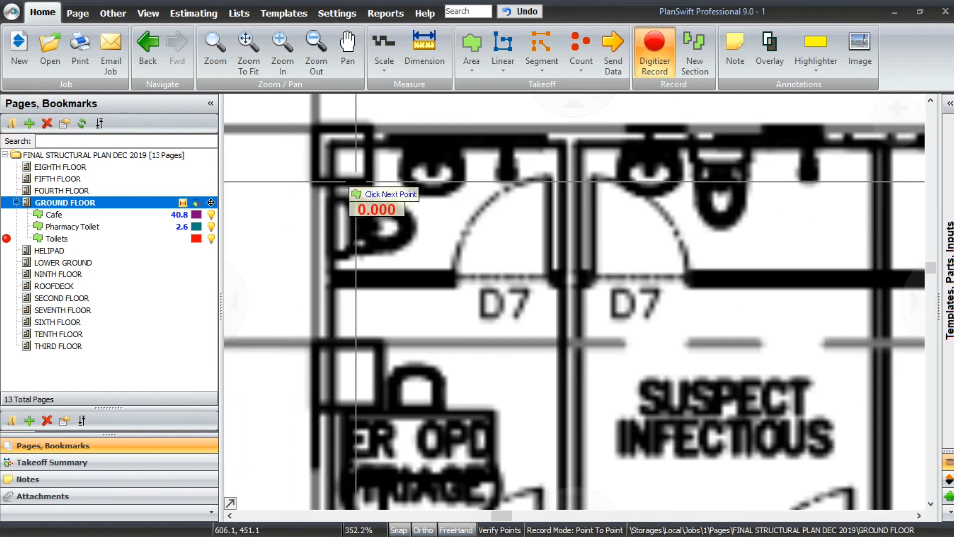
- Trace the toilet above the ER OPD triage room along its inner walls and around the corner column
{"action": "left_click", "coordinate": [370, 143]}
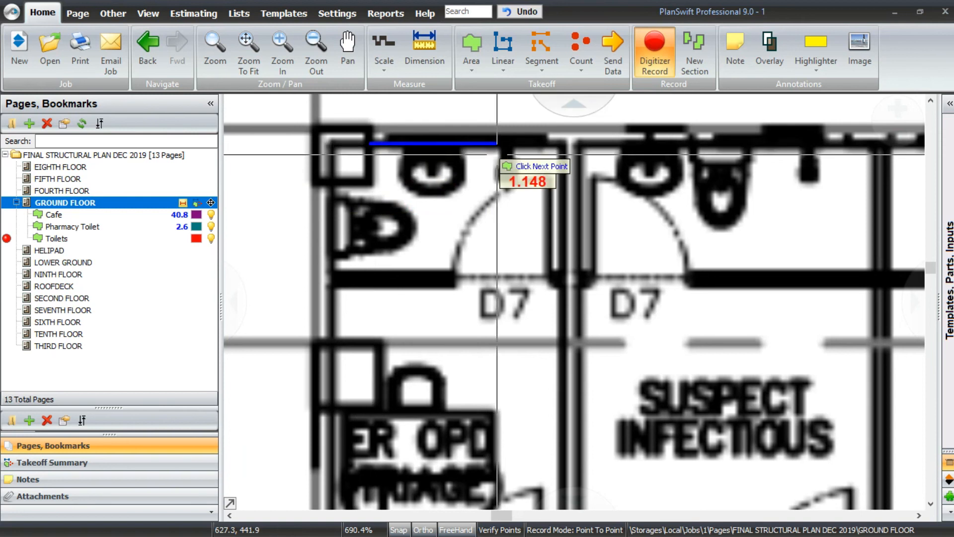
{"action": "left_click", "coordinate": [562, 163]}
{"action": "left_click", "coordinate": [563, 269]}
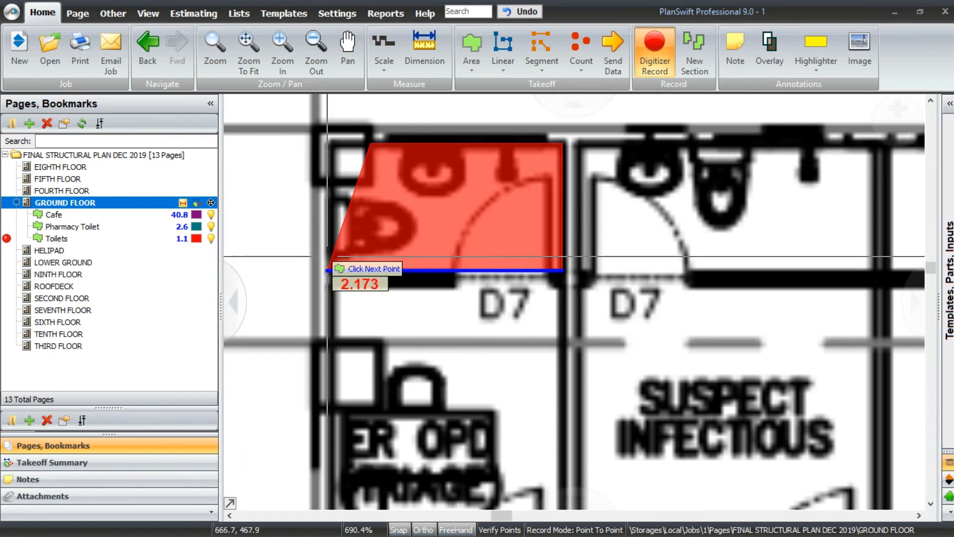
{"action": "left_click", "coordinate": [327, 270]}
{"action": "left_click", "coordinate": [327, 184]}
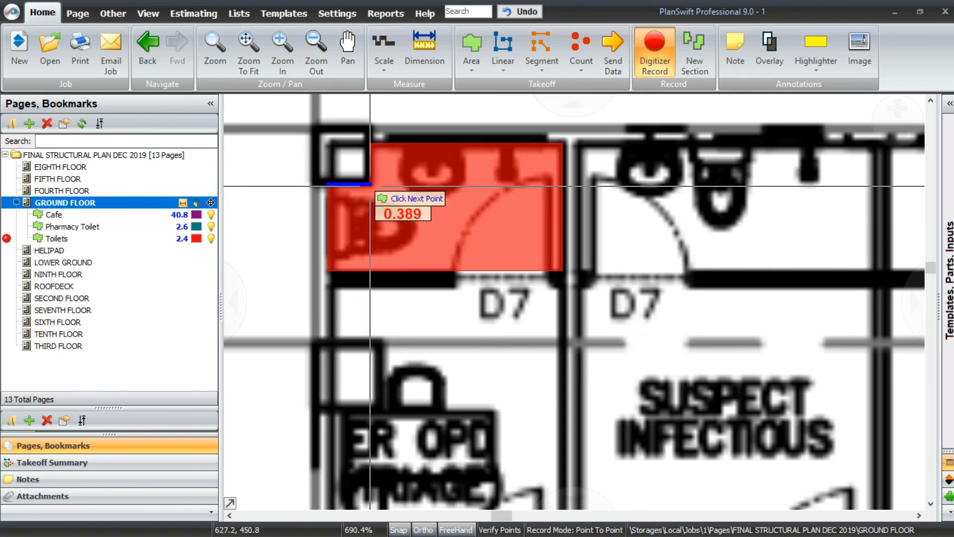
{"action": "left_click", "coordinate": [370, 185]}
{"action": "left_click", "coordinate": [369, 144]}
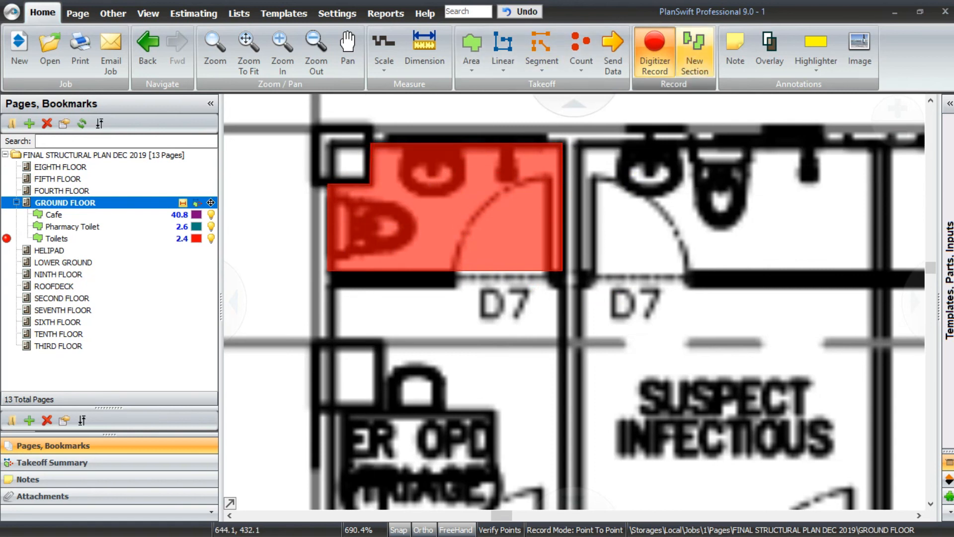
- Add a new section to the Toilets area and trace the rectangular toilet above the Suspect Infectious room
{"action": "left_click", "coordinate": [694, 53]}
{"action": "scroll", "coordinate": [397, 298], "scroll_direction": "down", "scroll_amount": 2}
{"action": "scroll", "coordinate": [661, 262], "scroll_direction": "up", "scroll_amount": 2}
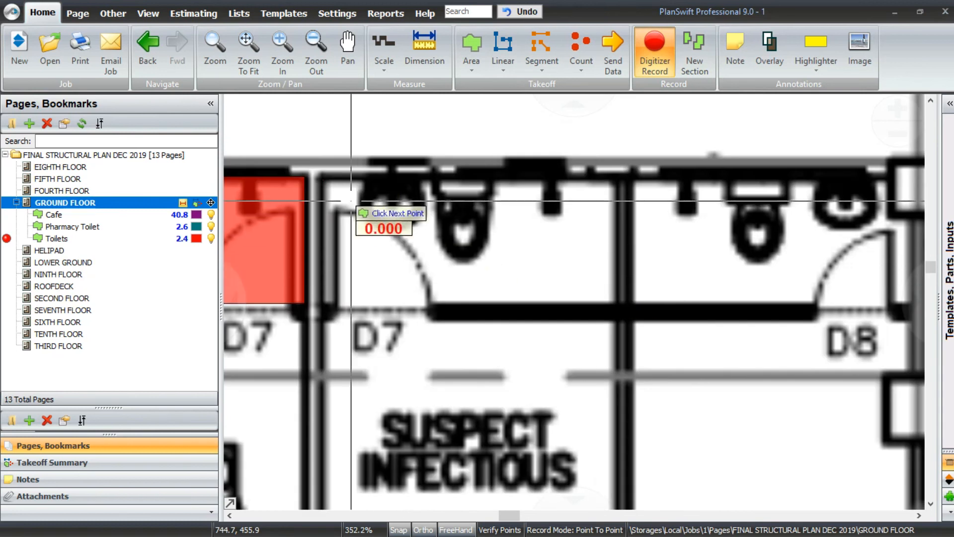
{"action": "left_click", "coordinate": [616, 203]}
{"action": "left_click", "coordinate": [615, 302]}
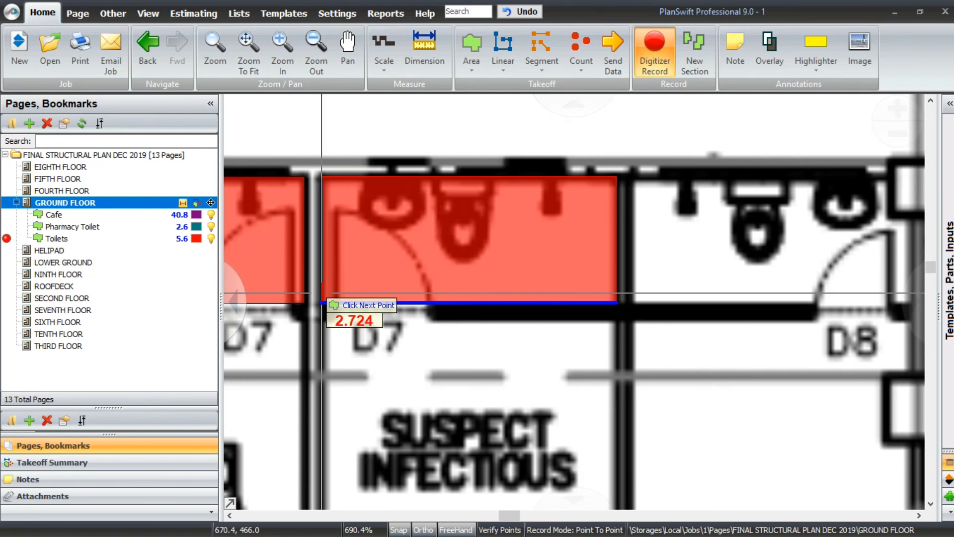
{"action": "left_click", "coordinate": [321, 293]}
{"action": "left_click", "coordinate": [322, 178]}
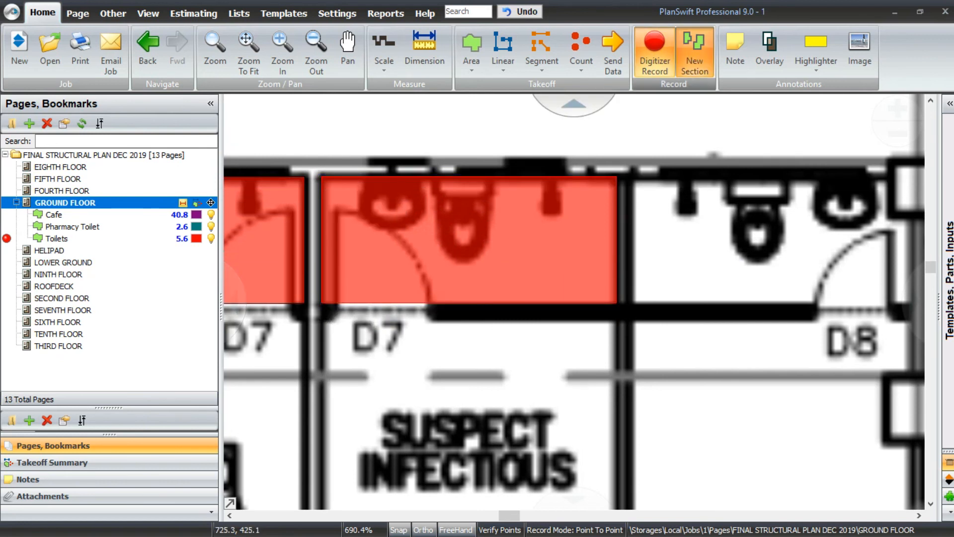
- Add another Toilets section for the adjoining toilet with door D8, tracing around its corner column, and finish recording
{"action": "left_click", "coordinate": [695, 54]}
{"action": "scroll", "coordinate": [369, 226], "scroll_direction": "down", "scroll_amount": 3}
{"action": "scroll", "coordinate": [505, 226], "scroll_direction": "up", "scroll_amount": 3}
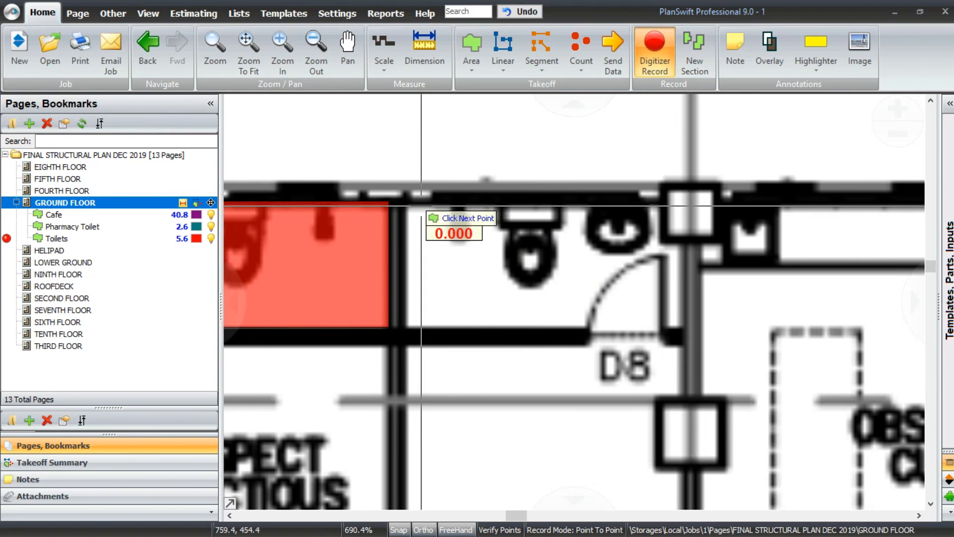
{"action": "left_click", "coordinate": [407, 203]}
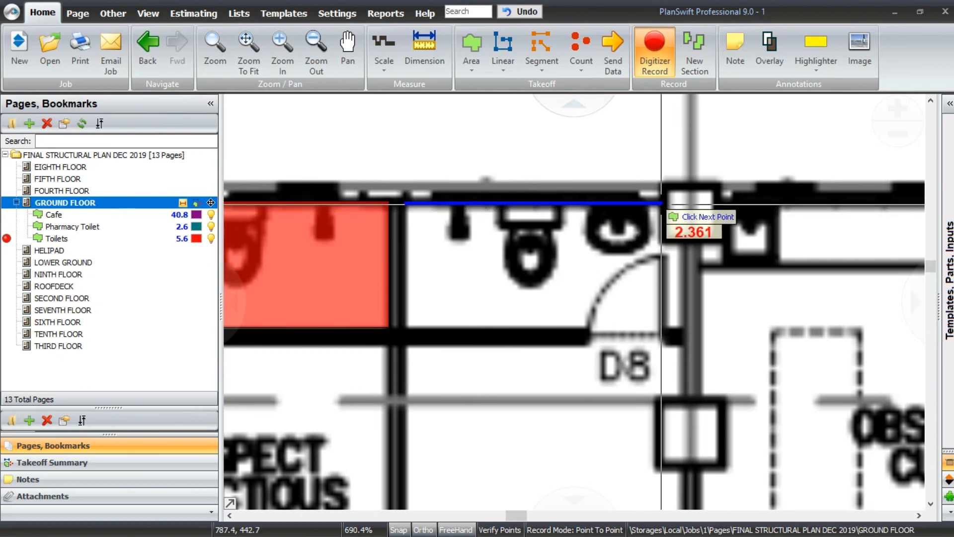
{"action": "left_click", "coordinate": [661, 203]}
{"action": "left_click", "coordinate": [661, 242]}
{"action": "left_click", "coordinate": [686, 242]}
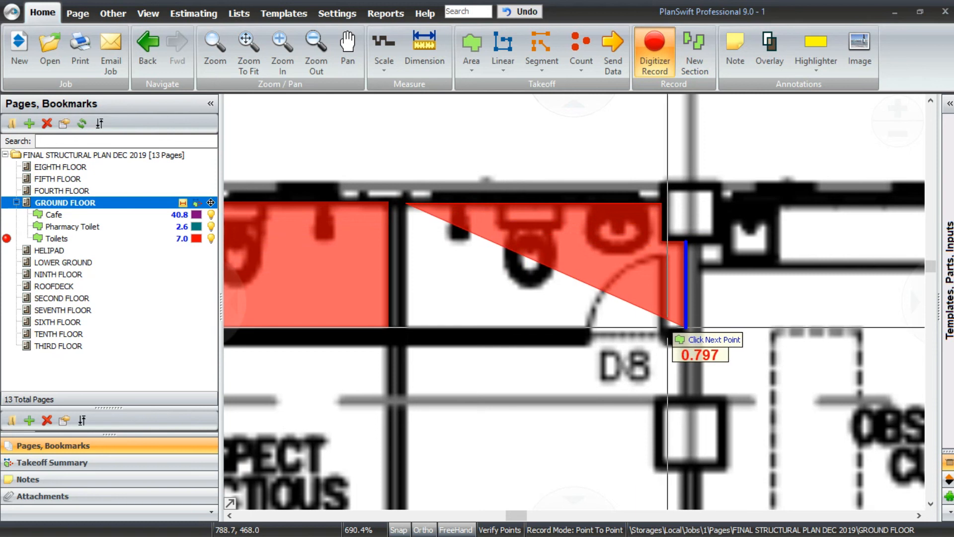
{"action": "left_click", "coordinate": [668, 327]}
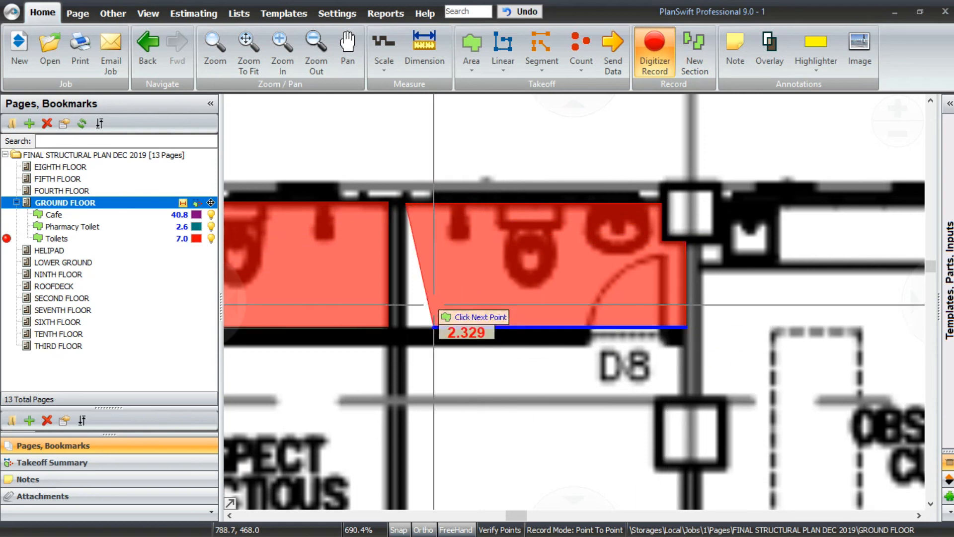
{"action": "left_click", "coordinate": [405, 296]}
{"action": "left_click", "coordinate": [412, 203]}
{"action": "key", "text": "Escape"}
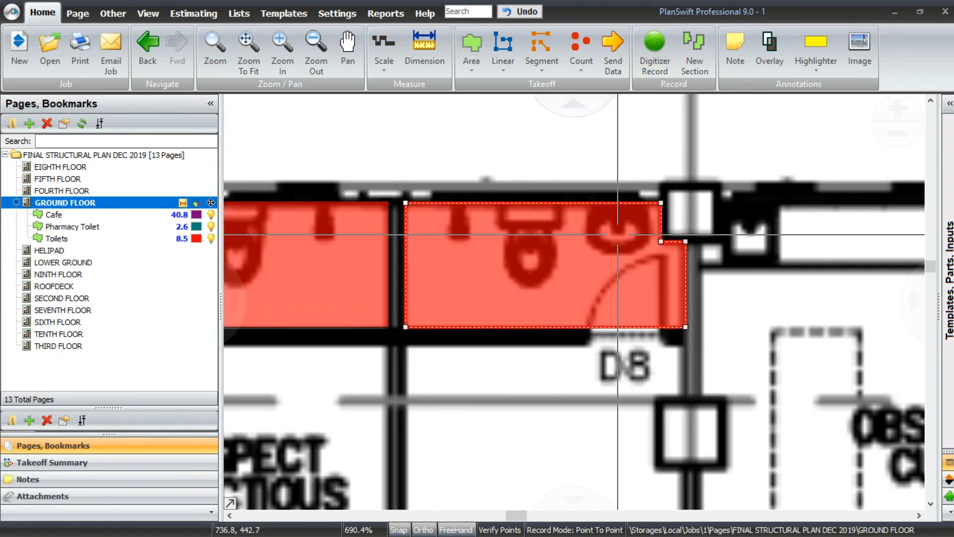
- Deselect the toilet section and check the legend entries for Cafe, Pharmacy Toilet and Toilets against the whole floor plan
{"action": "scroll", "coordinate": [616, 234], "scroll_direction": "down", "scroll_amount": 1}
{"action": "scroll", "coordinate": [617, 235], "scroll_direction": "down", "scroll_amount": 2}
{"action": "left_click", "coordinate": [764, 305]}
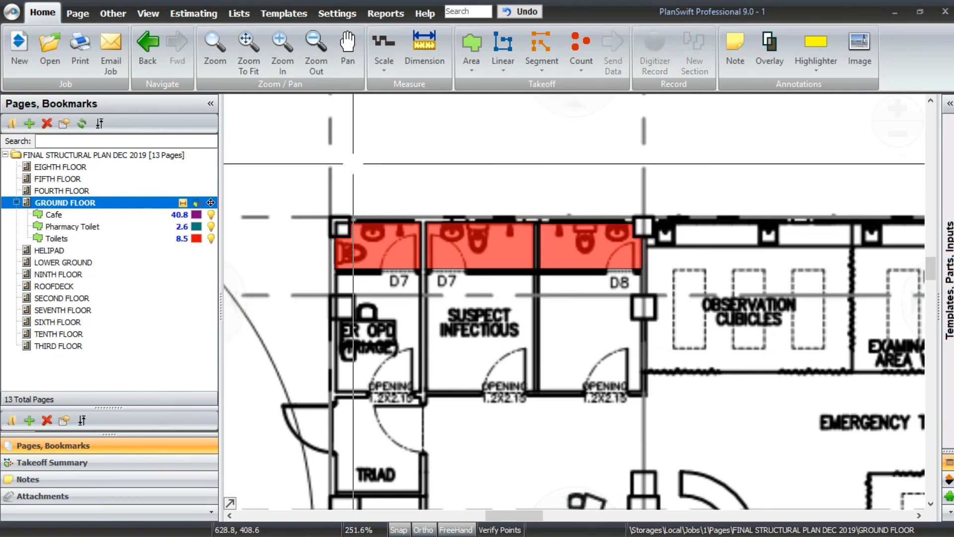
{"action": "scroll", "coordinate": [704, 258], "scroll_direction": "down", "scroll_amount": 4}
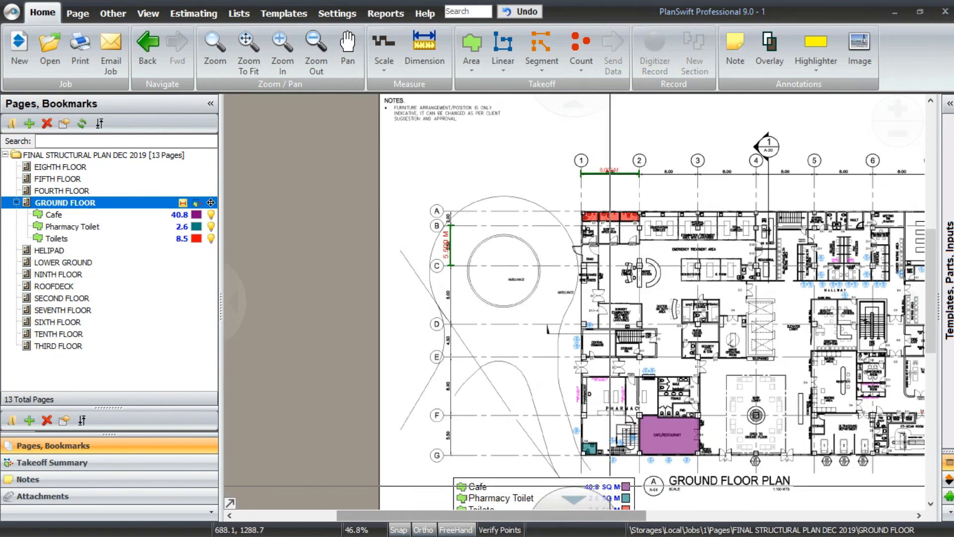
{"action": "scroll", "coordinate": [576, 279], "scroll_direction": "up", "scroll_amount": 2}
{"action": "left_click_drag", "start_coordinate": [611, 452], "coordinate": [725, 302]}
{"action": "scroll", "coordinate": [622, 418], "scroll_direction": "up", "scroll_amount": 1}
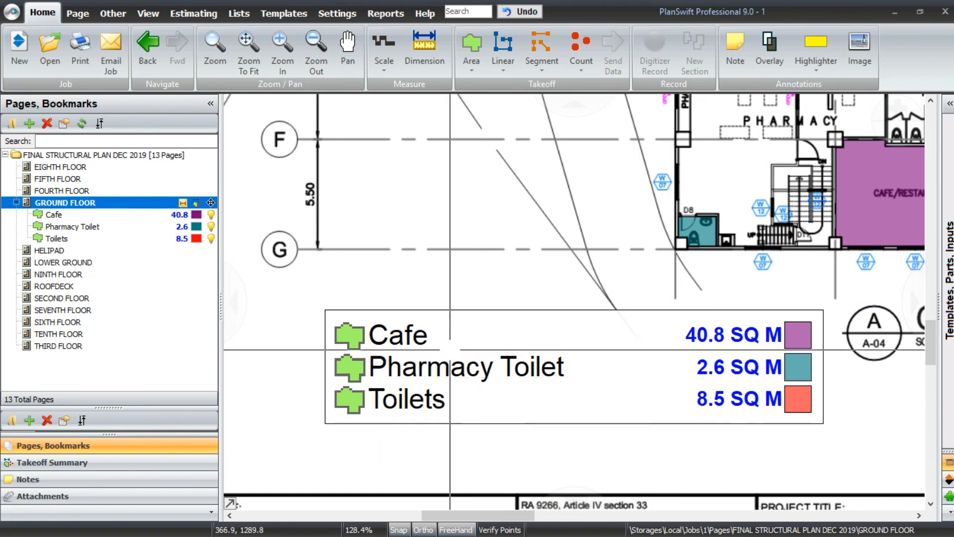
{"action": "scroll", "coordinate": [451, 353], "scroll_direction": "down", "scroll_amount": 3}
{"action": "left_click_drag", "start_coordinate": [633, 285], "coordinate": [417, 460]}
{"action": "left_click_drag", "start_coordinate": [450, 255], "coordinate": [496, 218]}
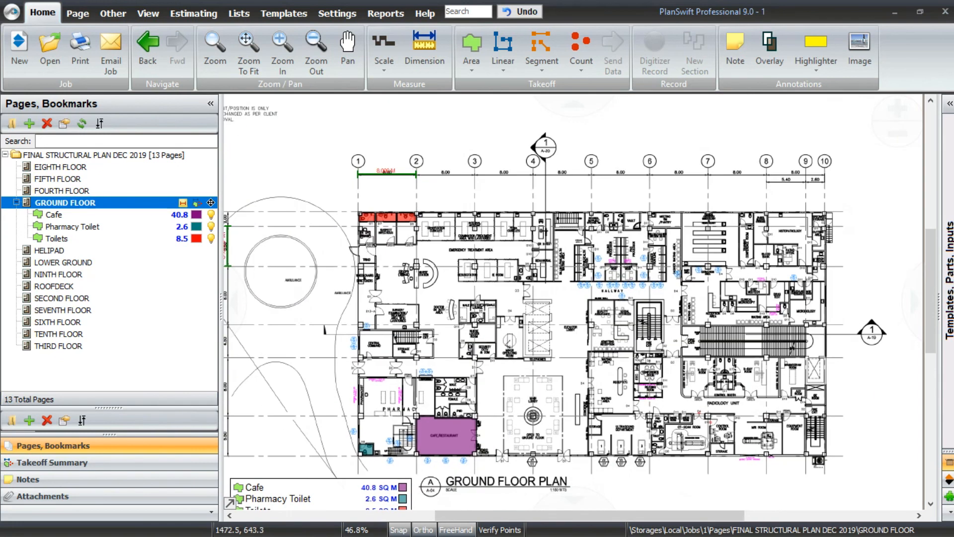
- Create a new Linear takeoff named CHB 6" with a green color and Solid fill
{"action": "scroll", "coordinate": [502, 338], "scroll_direction": "up", "scroll_amount": 1}
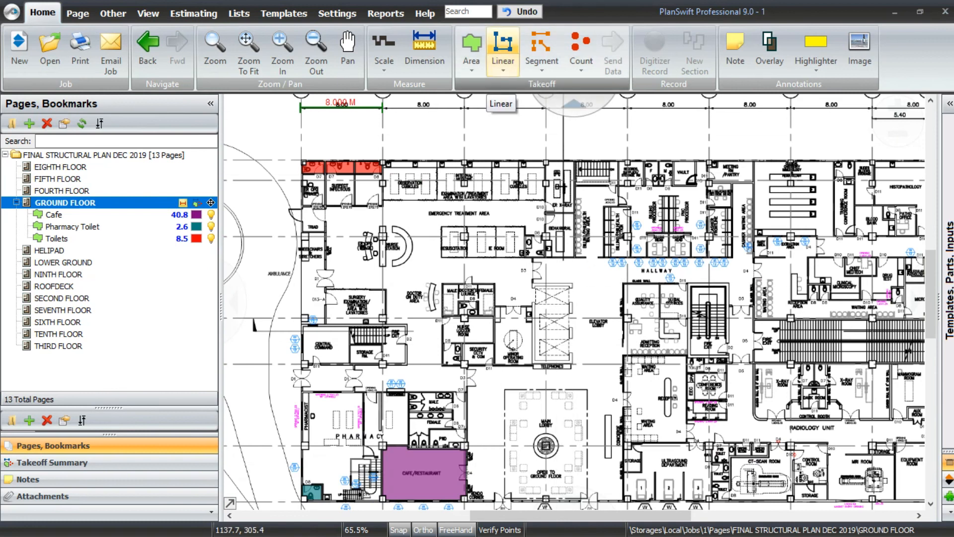
{"action": "left_click", "coordinate": [503, 47]}
{"action": "left_click_drag", "start_coordinate": [622, 255], "coordinate": [432, 227]}
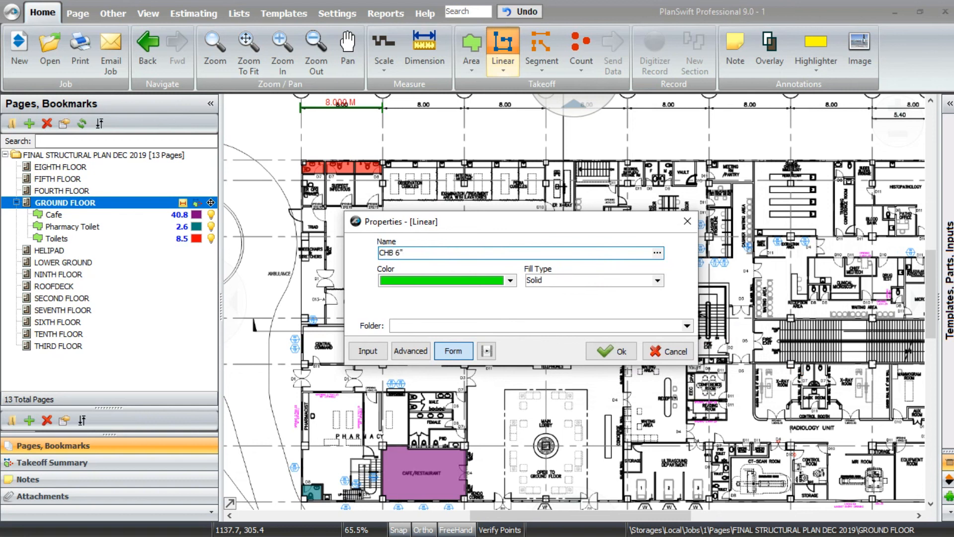
{"action": "left_click", "coordinate": [611, 351]}
- Trace the CHB 6" wall between Microbiology and the ramp, from the outer corner column to the fire exit wall, about 19.4 m
{"action": "scroll", "coordinate": [474, 334], "scroll_direction": "down", "scroll_amount": 2}
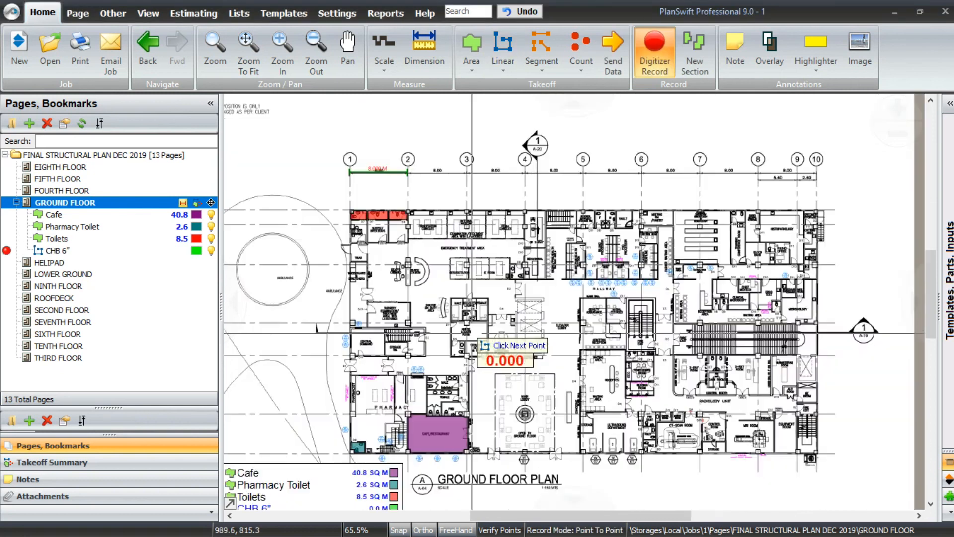
{"action": "scroll", "coordinate": [714, 333], "scroll_direction": "up", "scroll_amount": 3}
{"action": "scroll", "coordinate": [715, 335], "scroll_direction": "up", "scroll_amount": 6}
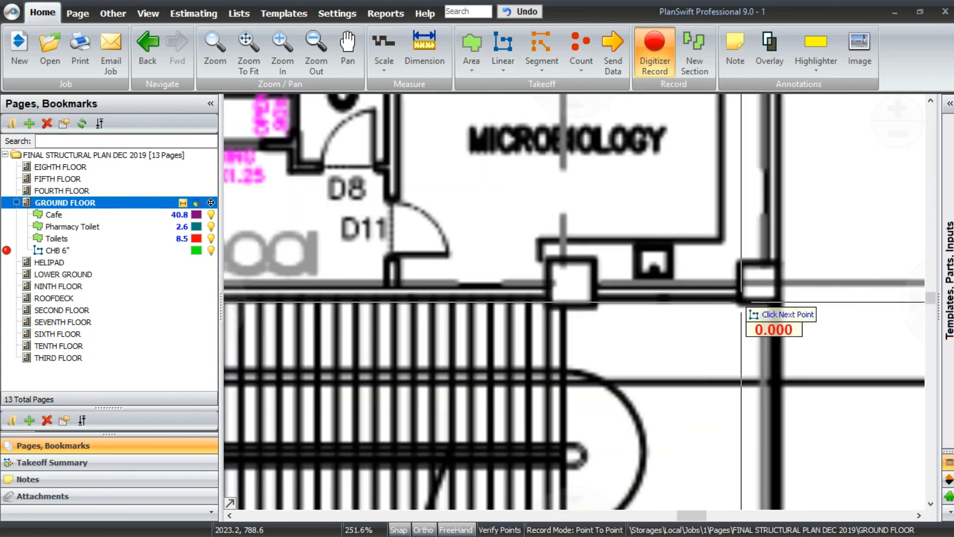
{"action": "scroll", "coordinate": [767, 292], "scroll_direction": "down", "scroll_amount": 3}
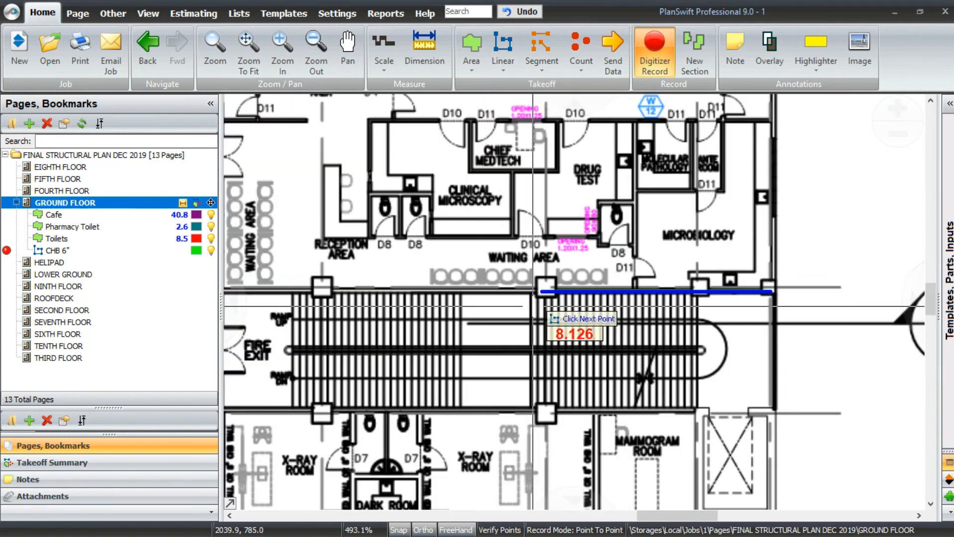
{"action": "scroll", "coordinate": [751, 266], "scroll_direction": "down", "scroll_amount": 2}
{"action": "scroll", "coordinate": [475, 301], "scroll_direction": "up", "scroll_amount": 2}
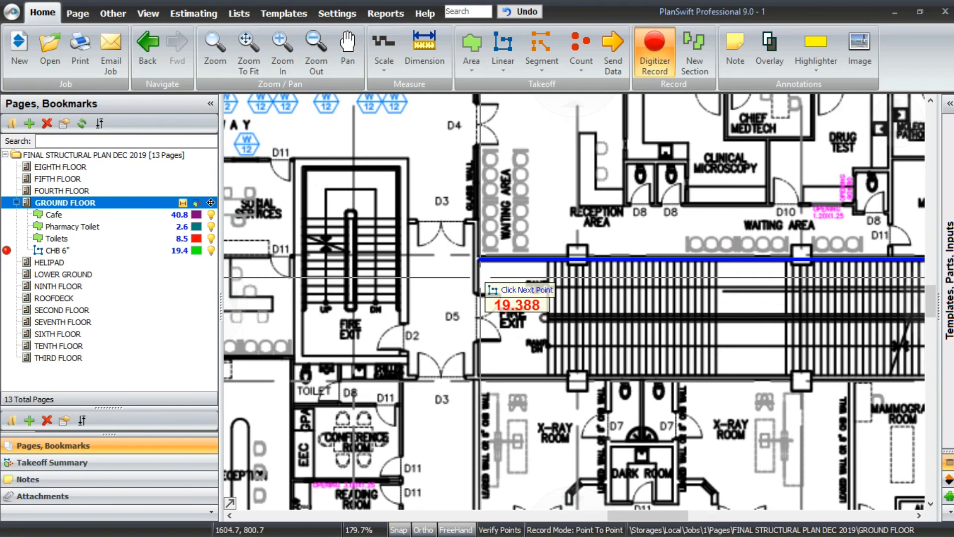
{"action": "left_click", "coordinate": [477, 287]}
- Continue the CHB 6" trace down the fire exit wall and along the ramp's lower wall past the Mammogram Room, and finish recording
{"action": "left_click", "coordinate": [491, 376]}
{"action": "scroll", "coordinate": [493, 370], "scroll_direction": "down", "scroll_amount": 2}
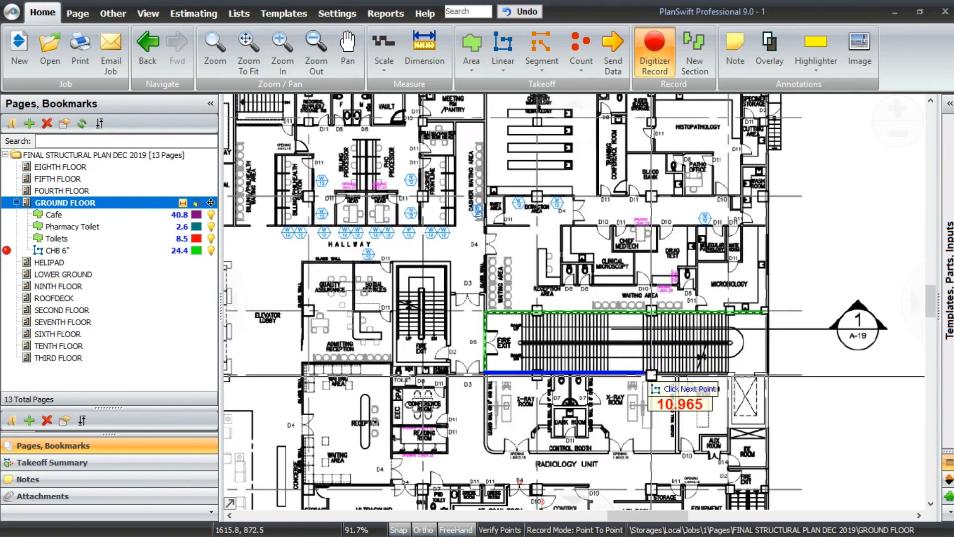
{"action": "scroll", "coordinate": [733, 378], "scroll_direction": "up", "scroll_amount": 2}
{"action": "left_click", "coordinate": [716, 378]}
{"action": "key", "text": "Escape"}
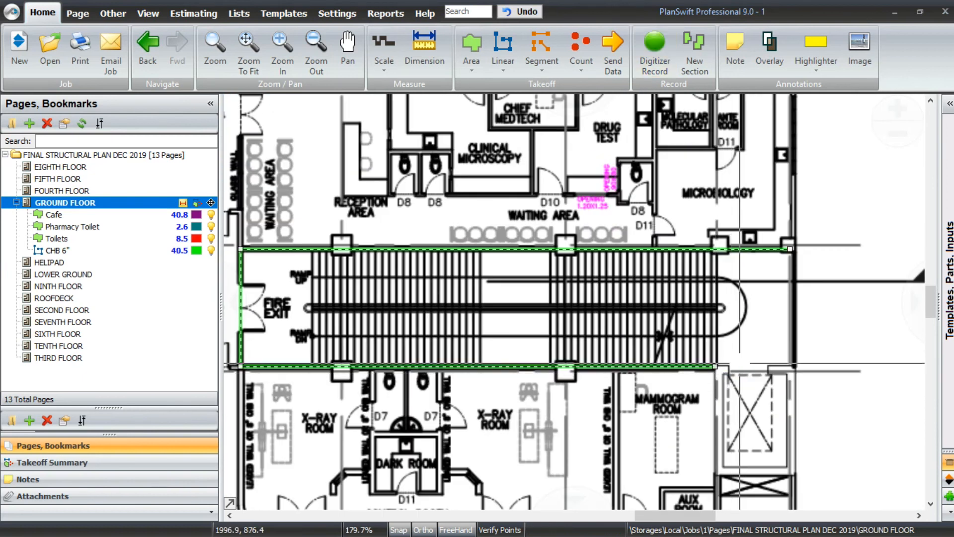
- Check the CHB 6" entry in the legend against the traced ramp walls on the floor plan
{"action": "scroll", "coordinate": [798, 326], "scroll_direction": "down", "scroll_amount": 3}
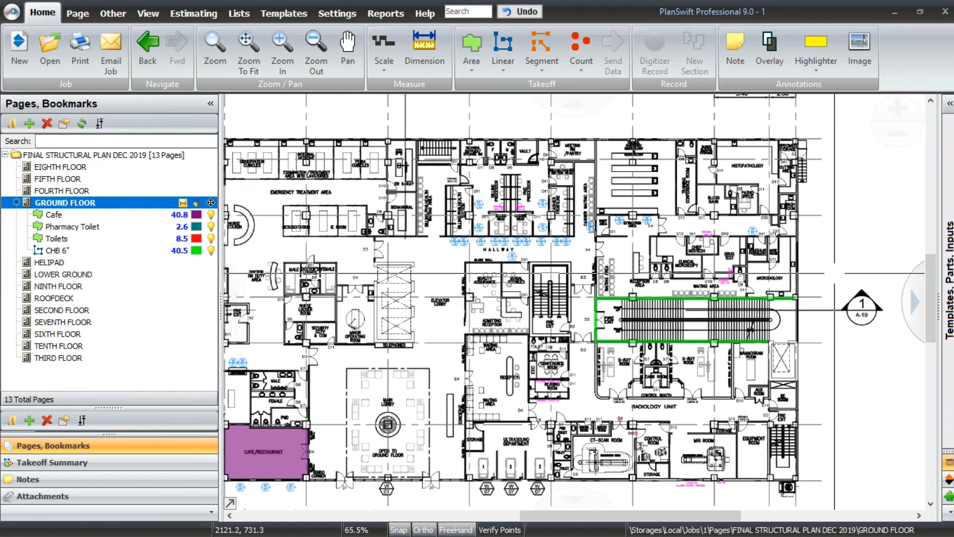
{"action": "scroll", "coordinate": [835, 278], "scroll_direction": "down", "scroll_amount": 2}
{"action": "scroll", "coordinate": [445, 425], "scroll_direction": "up", "scroll_amount": 3}
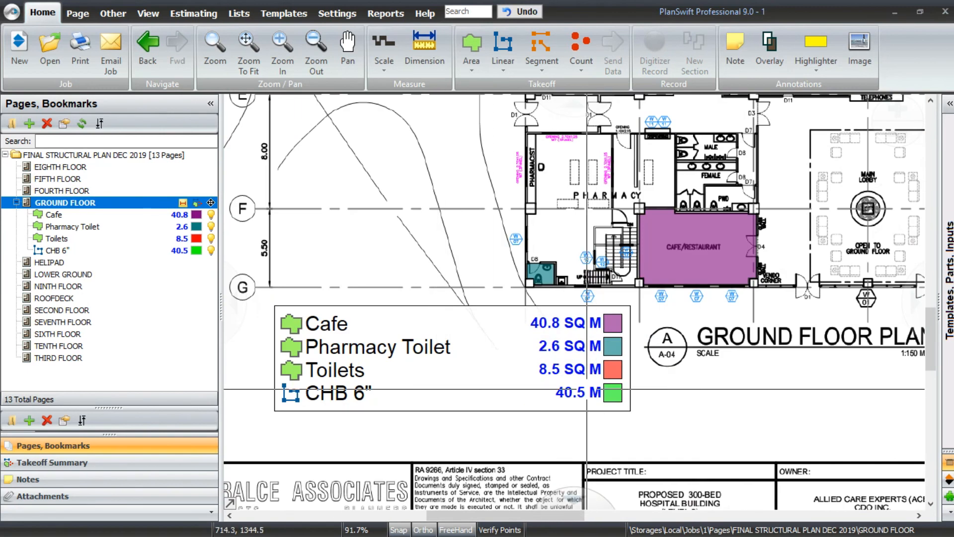
{"action": "scroll", "coordinate": [517, 394], "scroll_direction": "down", "scroll_amount": 2}
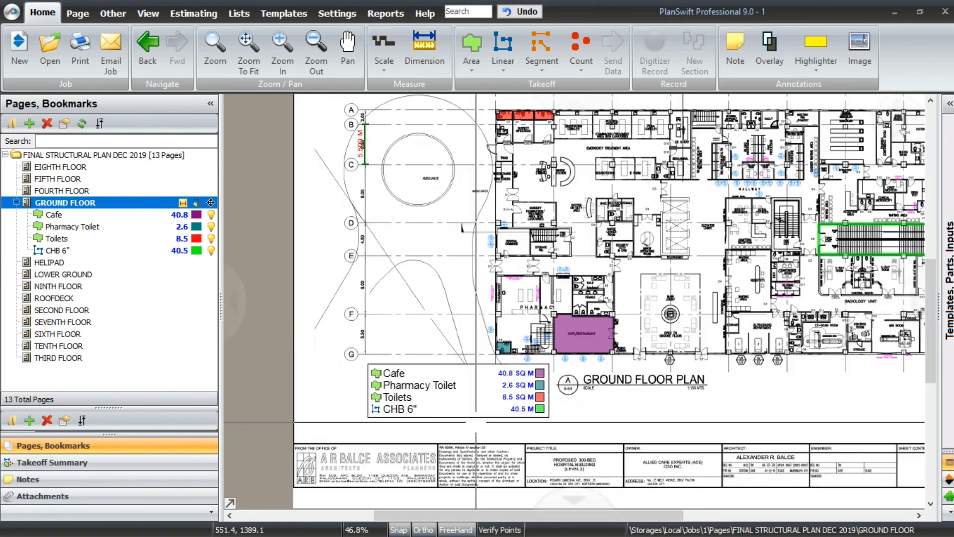
{"action": "left_click_drag", "start_coordinate": [780, 326], "coordinate": [664, 415]}
{"action": "scroll", "coordinate": [751, 328], "scroll_direction": "up", "scroll_amount": 1}
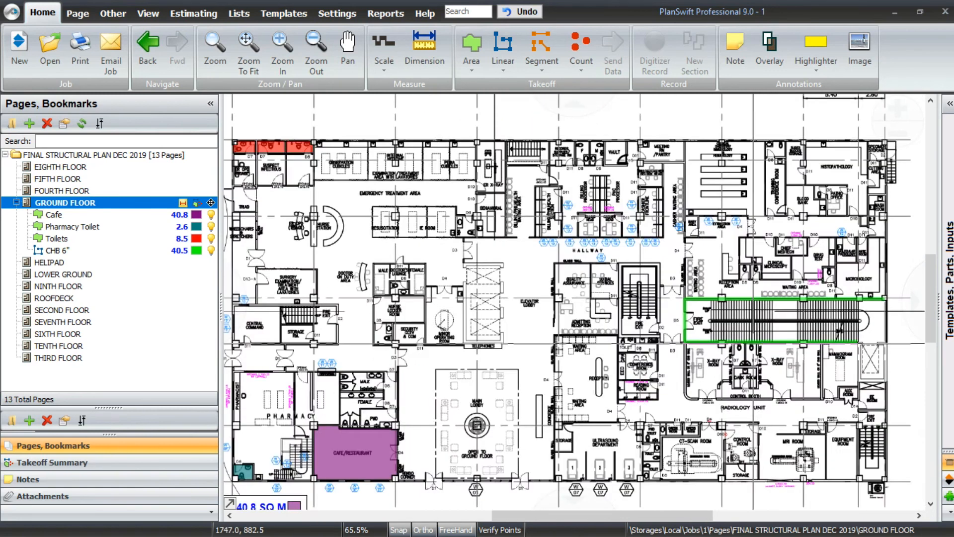
{"action": "scroll", "coordinate": [748, 329], "scroll_direction": "down", "scroll_amount": 1}
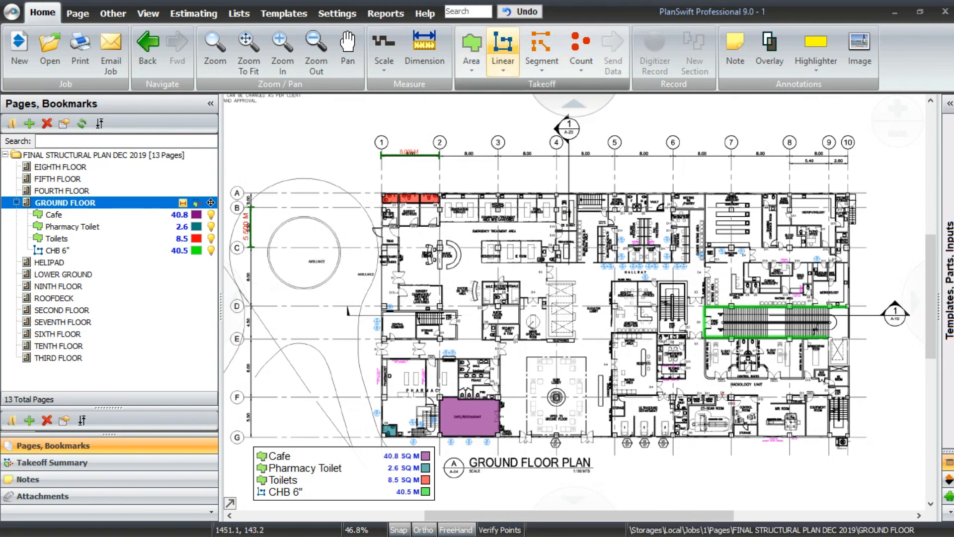
- Create a new Linear takeoff named CHB 4" with a yellow color and Solid fill
{"action": "left_click", "coordinate": [503, 50]}
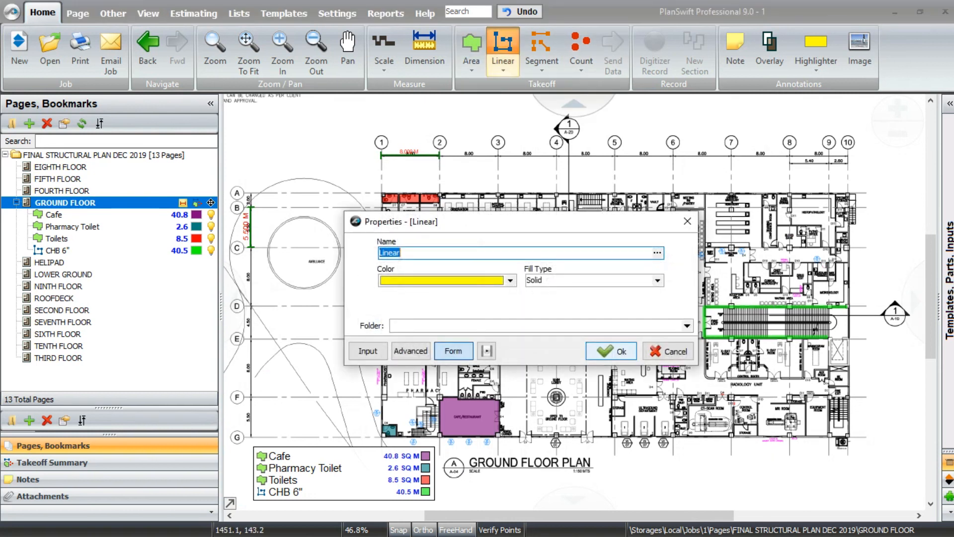
{"action": "left_click_drag", "start_coordinate": [529, 221], "coordinate": [575, 188]}
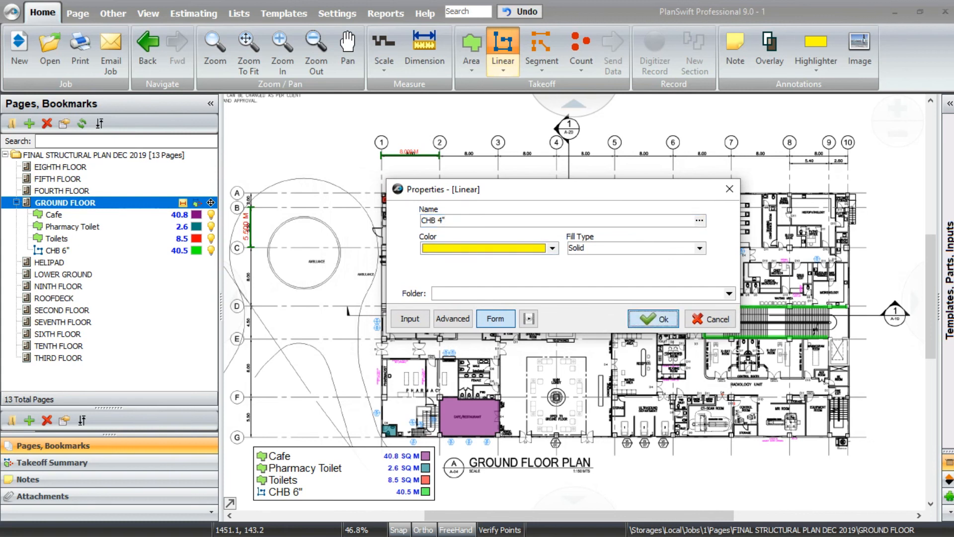
{"action": "key", "text": "Return"}
- Trace the CHB 4" outer walls of the Conference and Reading Rooms: corridor side, Reading Room's lower wall, and up the Reception side
{"action": "scroll", "coordinate": [669, 320], "scroll_direction": "up", "scroll_amount": 5}
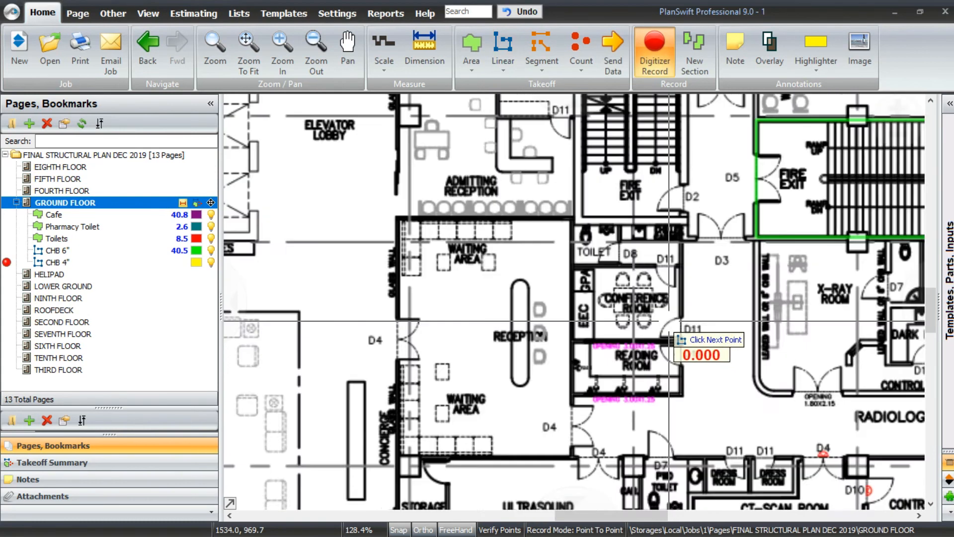
{"action": "scroll", "coordinate": [669, 321], "scroll_direction": "up", "scroll_amount": 7}
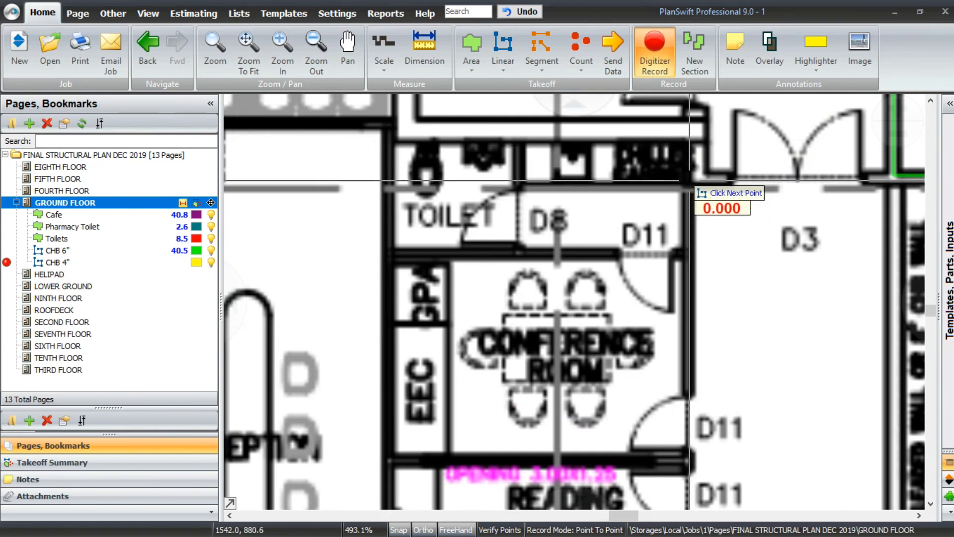
{"action": "left_click", "coordinate": [687, 140]}
{"action": "scroll", "coordinate": [696, 209], "scroll_direction": "down", "scroll_amount": 3}
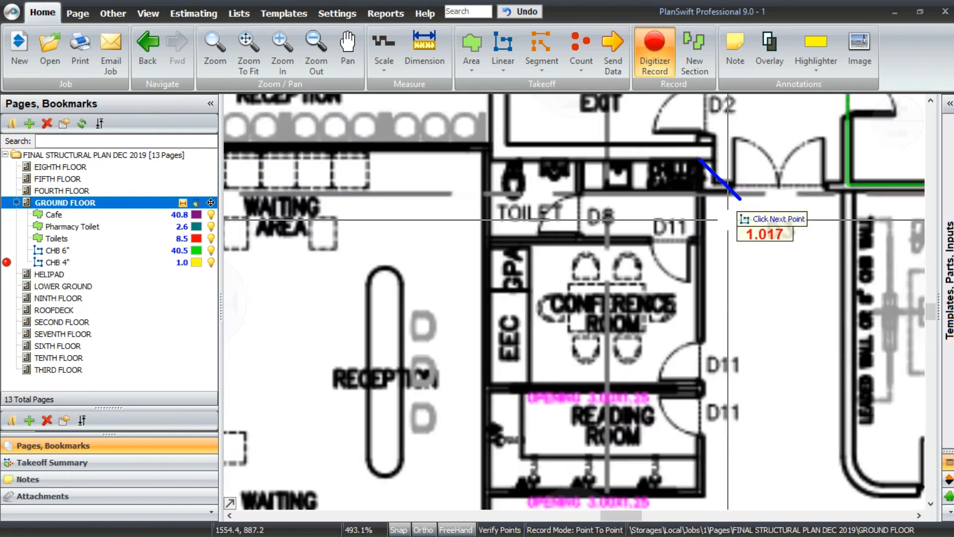
{"action": "scroll", "coordinate": [711, 383], "scroll_direction": "up", "scroll_amount": 3}
{"action": "left_click", "coordinate": [710, 382]}
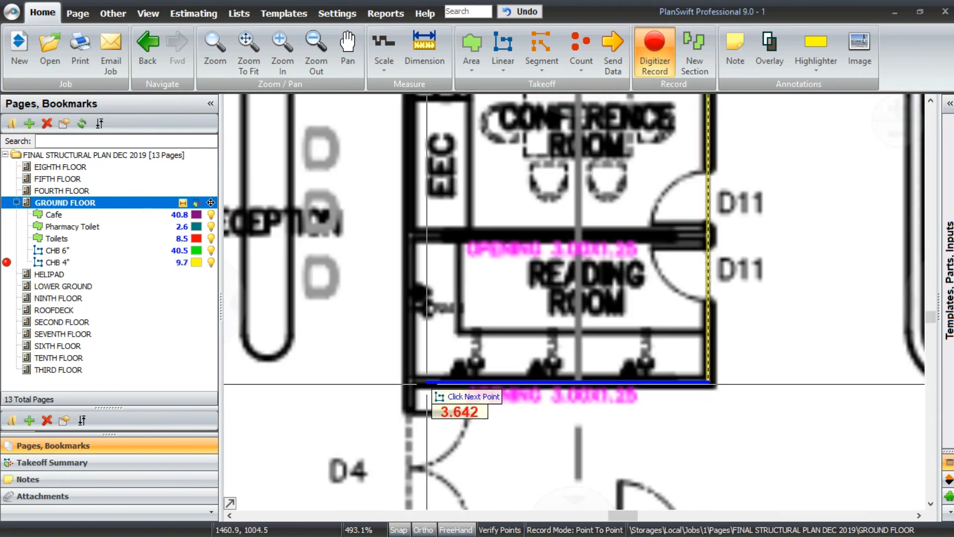
{"action": "left_click", "coordinate": [409, 382]}
{"action": "scroll", "coordinate": [408, 381], "scroll_direction": "down", "scroll_amount": 3}
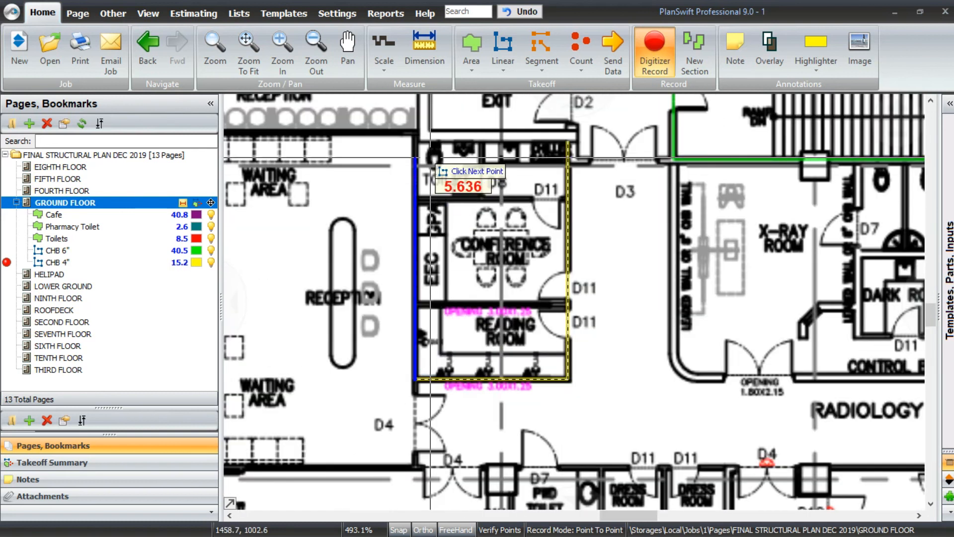
- Add a new CHB 4" section along the wall between the toilet and the Conference Room, ending at the corridor wall
{"action": "left_click", "coordinate": [694, 50]}
{"action": "scroll", "coordinate": [431, 187], "scroll_direction": "up", "scroll_amount": 3}
{"action": "scroll", "coordinate": [431, 187], "scroll_direction": "up", "scroll_amount": 3}
{"action": "left_click", "coordinate": [405, 206]}
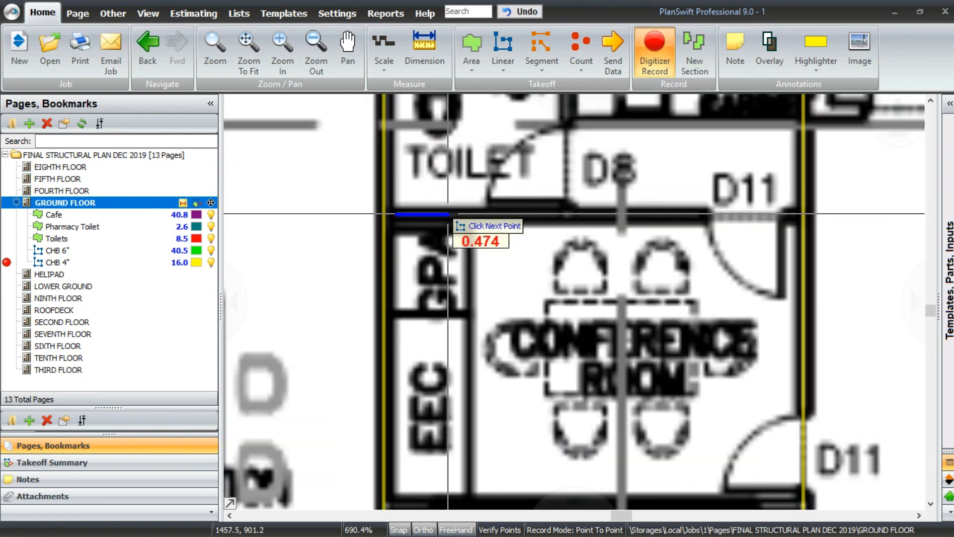
{"action": "left_click", "coordinate": [797, 224]}
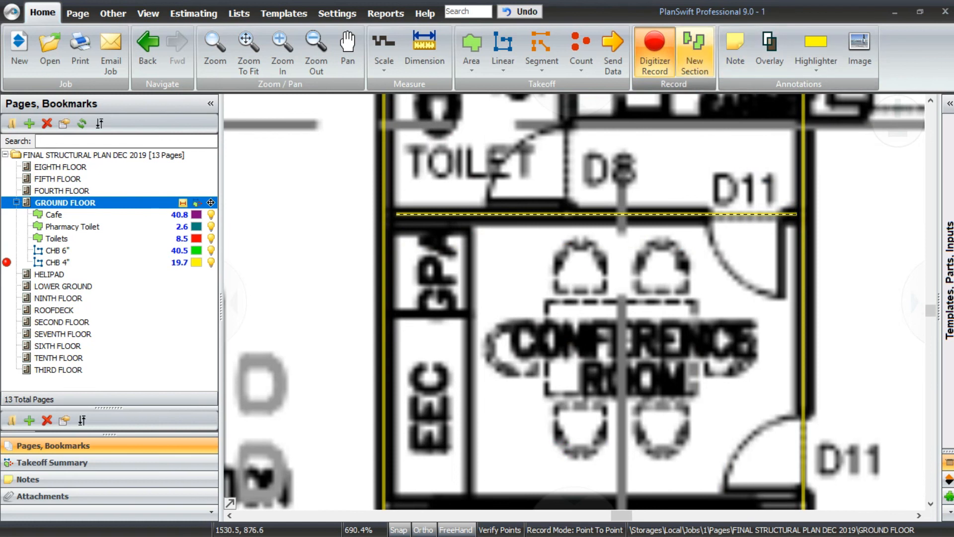
- Add another CHB 4" section along the wall between the Conference Room and Reading Room, and finish recording
{"action": "left_click", "coordinate": [695, 49]}
{"action": "scroll", "coordinate": [576, 232], "scroll_direction": "down", "scroll_amount": 4}
{"action": "scroll", "coordinate": [531, 338], "scroll_direction": "up", "scroll_amount": 2}
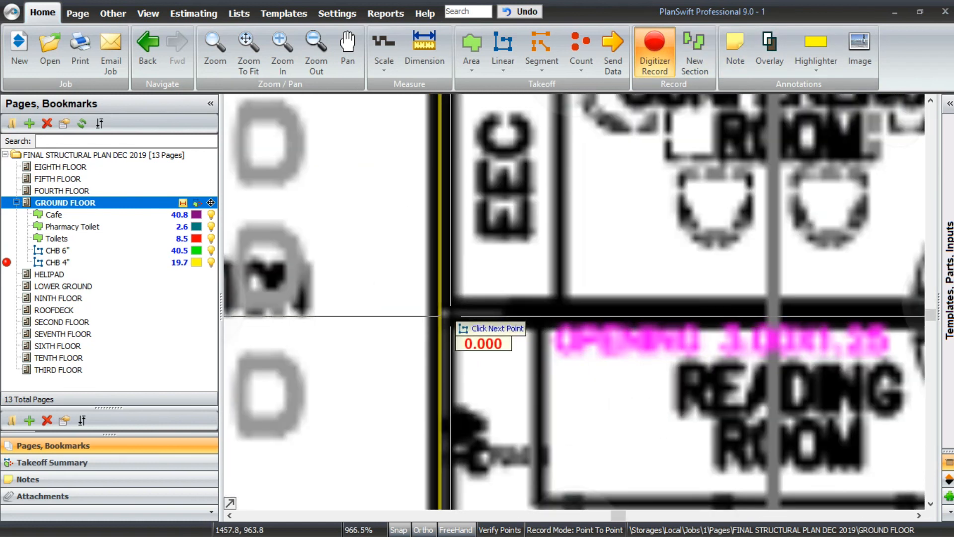
{"action": "scroll", "coordinate": [456, 318], "scroll_direction": "down", "scroll_amount": 3}
{"action": "left_click", "coordinate": [463, 323]}
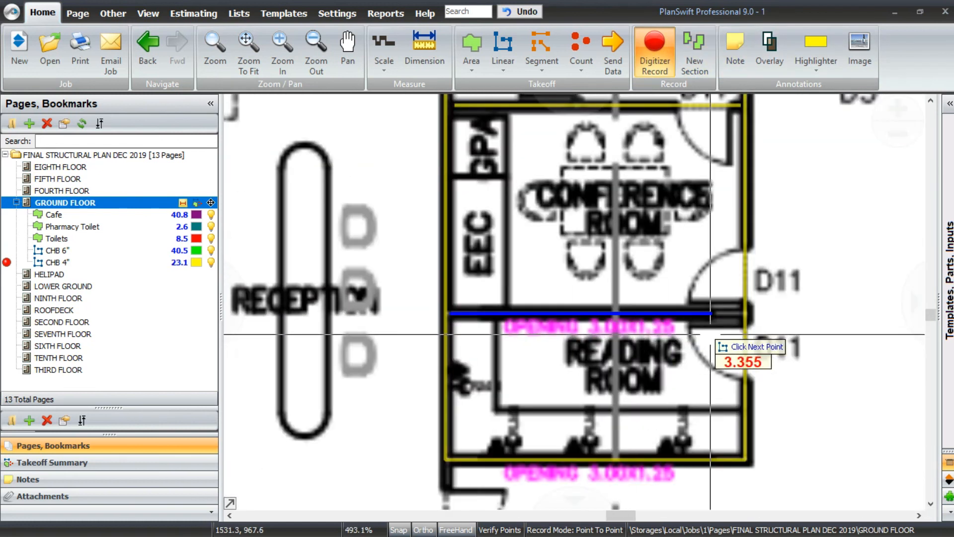
{"action": "scroll", "coordinate": [735, 336], "scroll_direction": "up", "scroll_amount": 3}
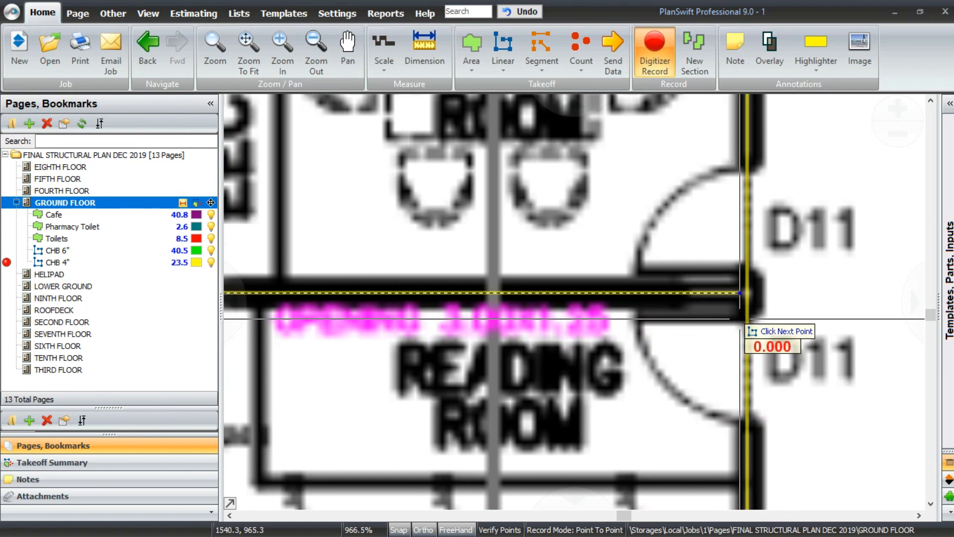
{"action": "key", "text": "Escape"}
- Review the CHB 6" and CHB 4" entries in the legend alongside the whole ground floor plan
{"action": "scroll", "coordinate": [685, 343], "scroll_direction": "down", "scroll_amount": 5}
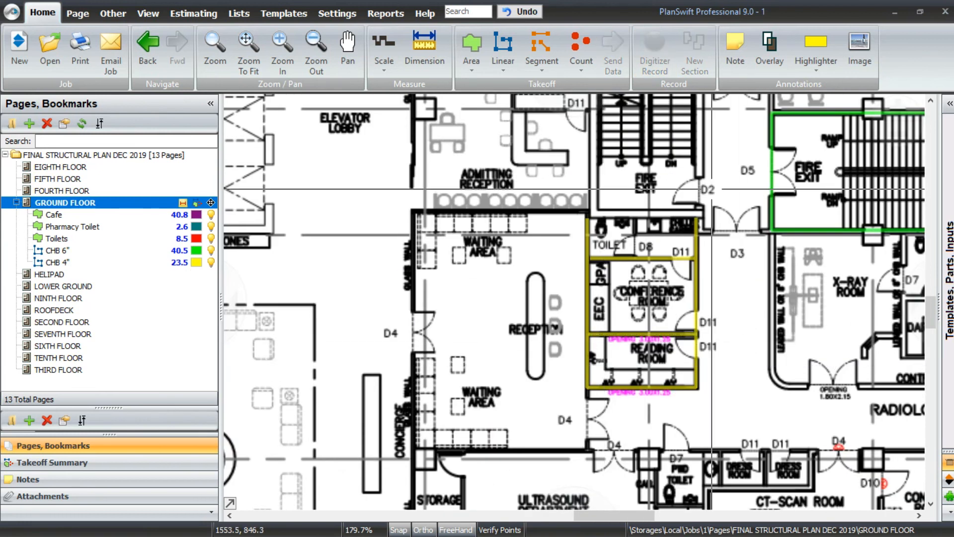
{"action": "scroll", "coordinate": [701, 206], "scroll_direction": "down", "scroll_amount": 3}
{"action": "left_click_drag", "start_coordinate": [325, 413], "coordinate": [486, 444]}
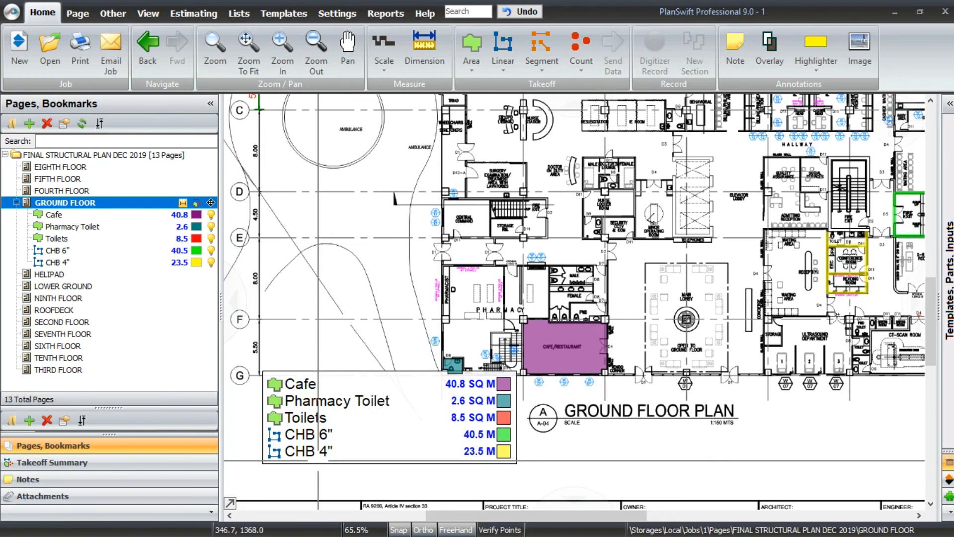
{"action": "scroll", "coordinate": [317, 455], "scroll_direction": "down", "scroll_amount": 2}
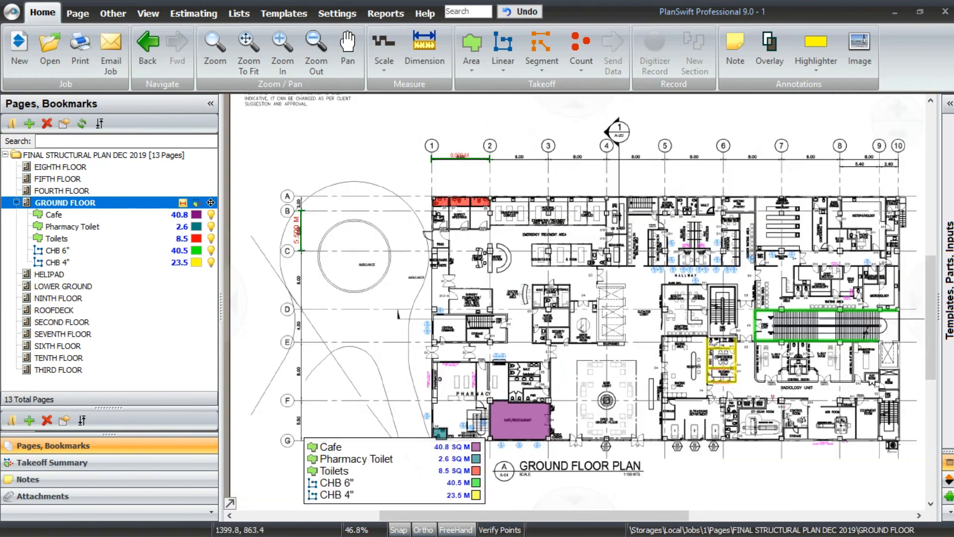
{"action": "left_click_drag", "start_coordinate": [694, 330], "coordinate": [693, 320]}
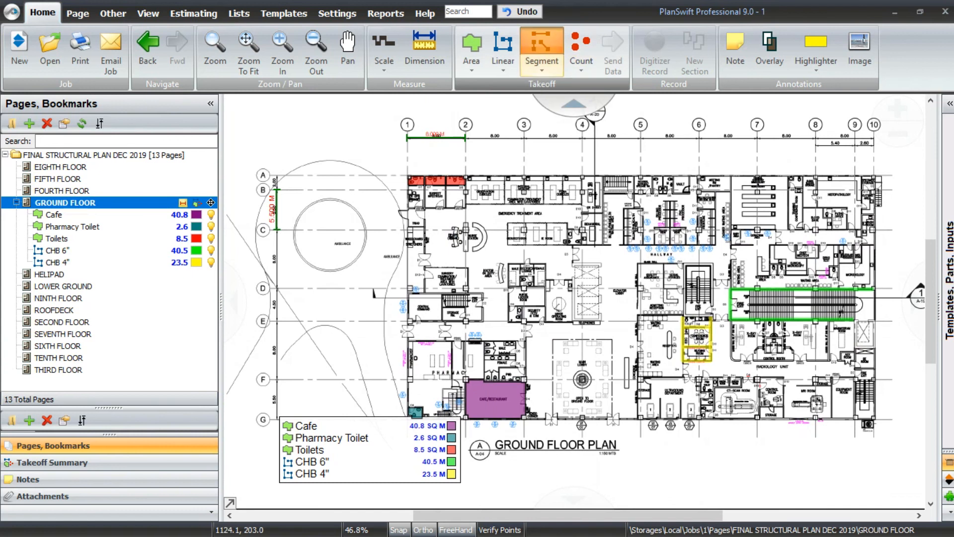
- Create a new Segment takeoff named Ultrasound Department with a blue color and Solid fill
{"action": "left_click", "coordinate": [541, 49]}
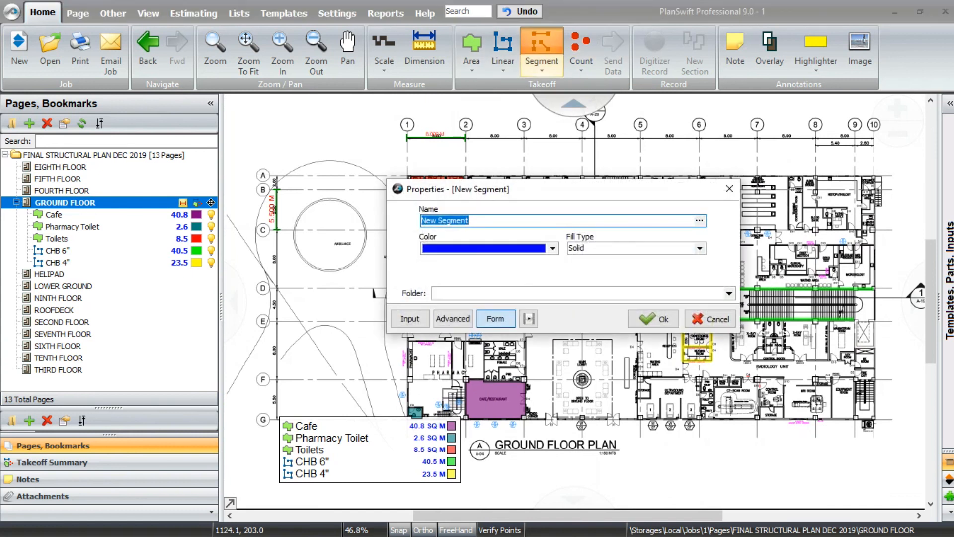
{"action": "scroll", "coordinate": [654, 490], "scroll_direction": "up", "scroll_amount": 3}
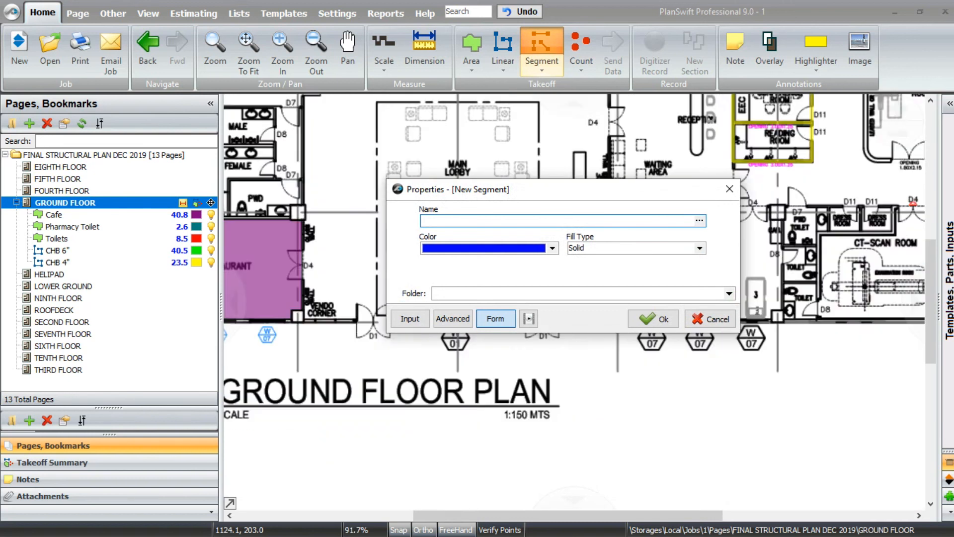
{"action": "scroll", "coordinate": [654, 489], "scroll_direction": "down", "scroll_amount": 1}
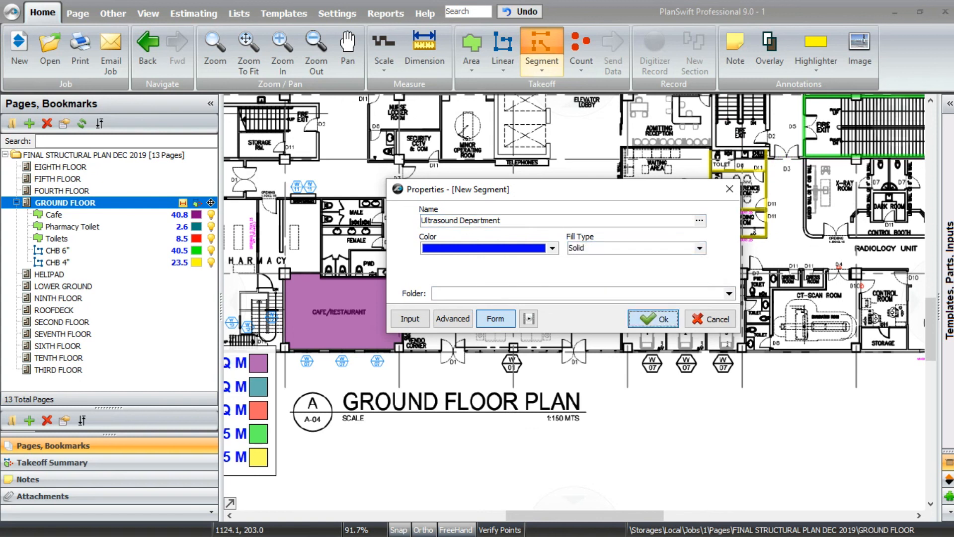
{"action": "left_click", "coordinate": [652, 318]}
- Record the first Ultrasound Department segment along the wall with door D4, from the column near the PWD toilet to the Storage column
{"action": "scroll", "coordinate": [706, 326], "scroll_direction": "up", "scroll_amount": 3}
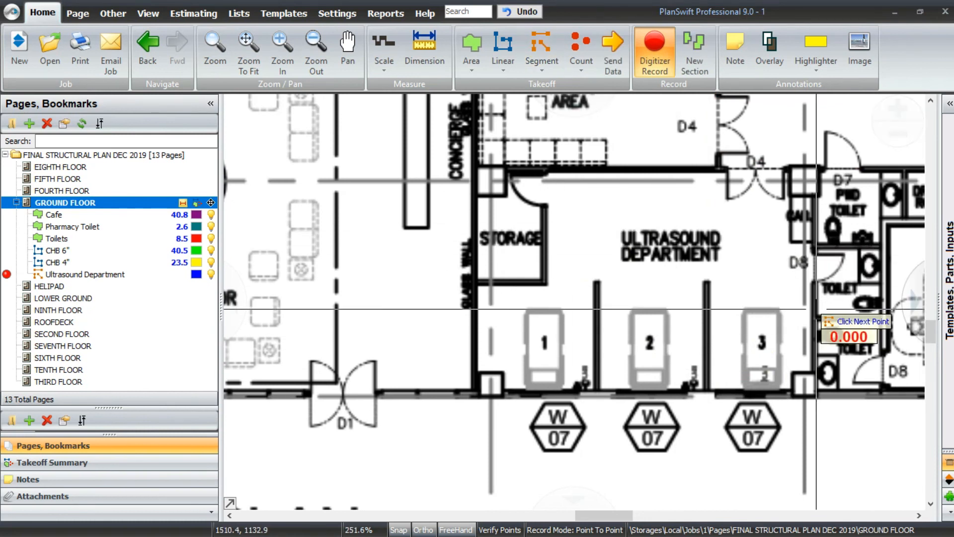
{"action": "scroll", "coordinate": [790, 192], "scroll_direction": "up", "scroll_amount": 1}
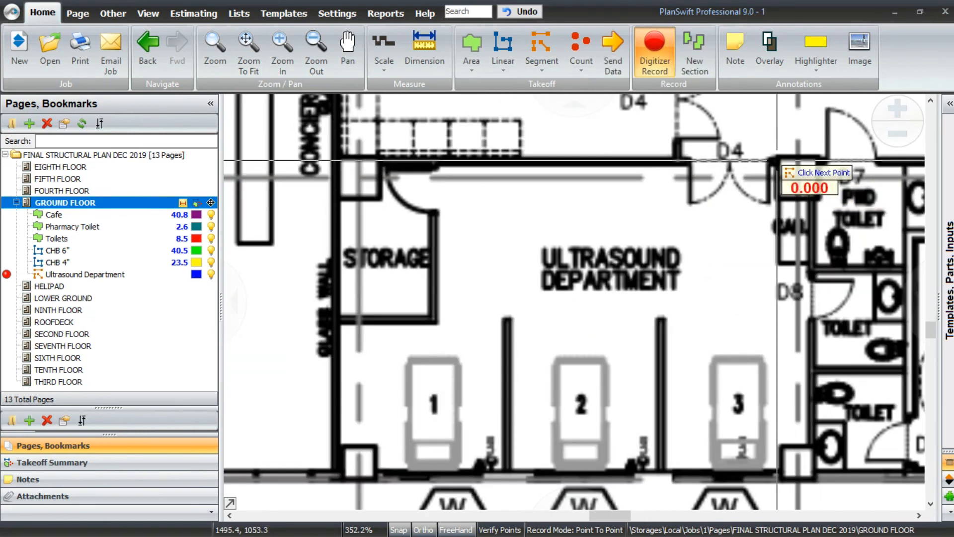
{"action": "left_click", "coordinate": [777, 160]}
{"action": "left_click", "coordinate": [379, 160]}
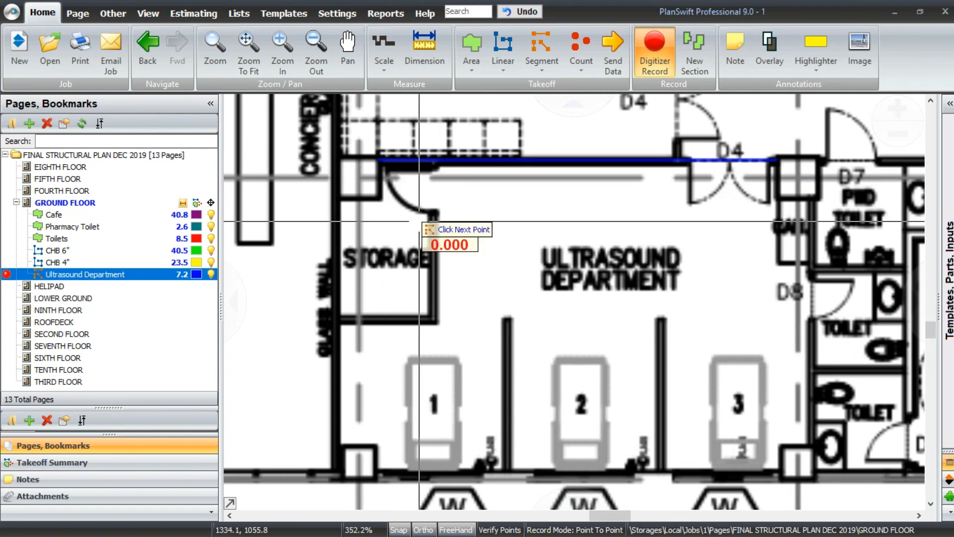
- Trace segments around the Storage room inside the Ultrasound Department, covering both partition walls and its side along the glass wall
{"action": "left_click", "coordinate": [432, 163]}
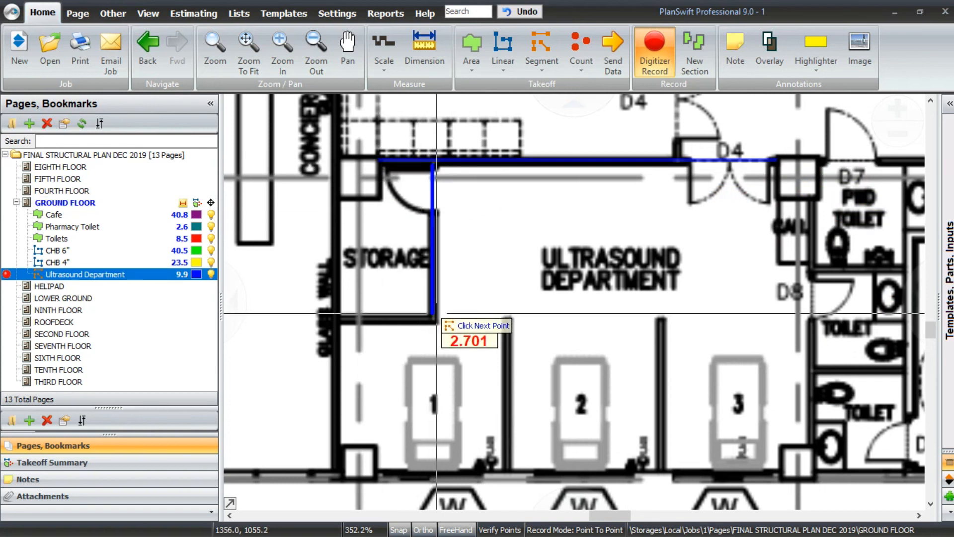
{"action": "left_click", "coordinate": [434, 320]}
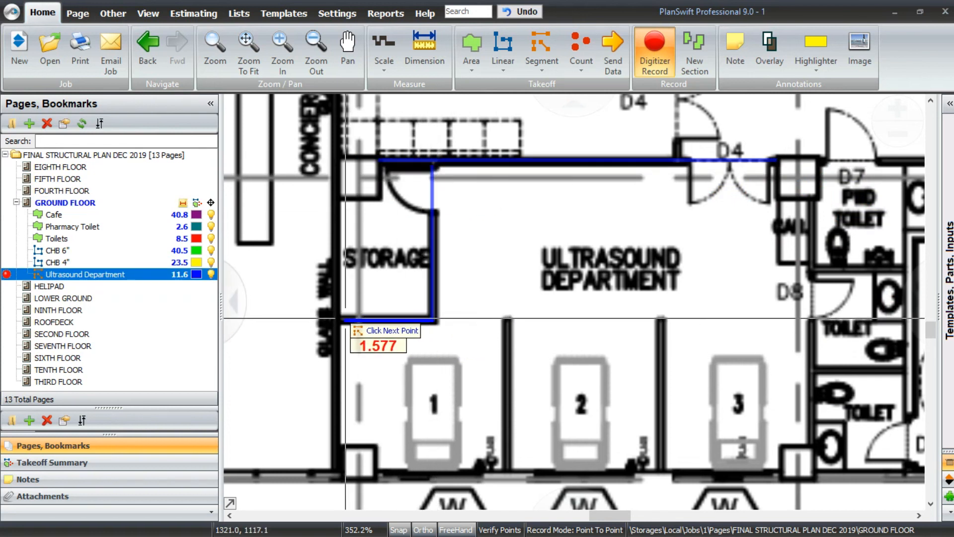
{"action": "left_click", "coordinate": [341, 319]}
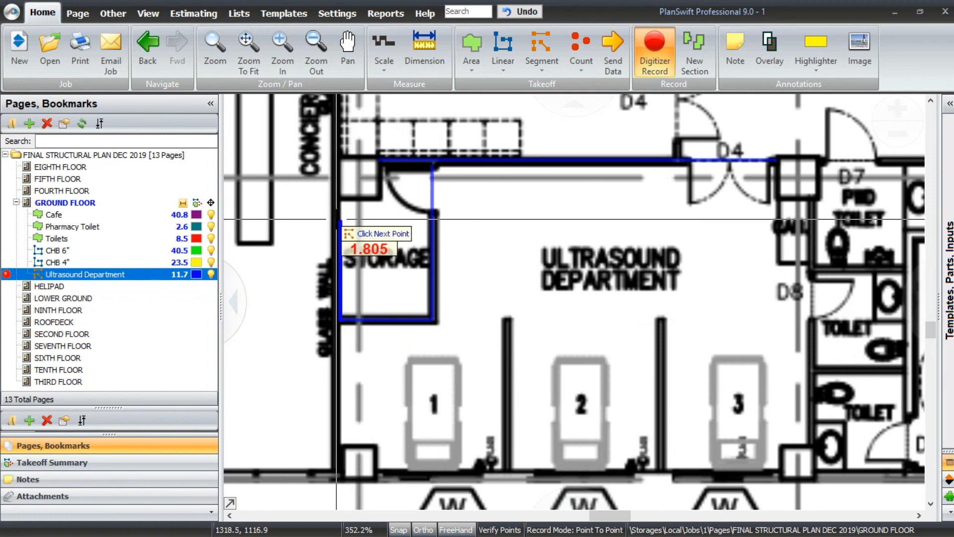
{"action": "left_click", "coordinate": [339, 318]}
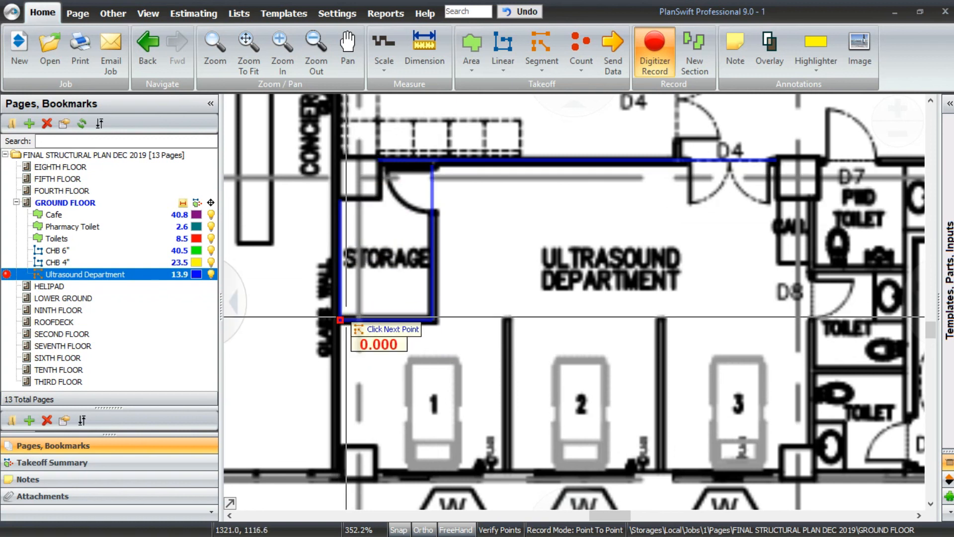
- Add segments around bay 1: the glass wall below Storage, the window wall, and the partition between bays 1 and 2
{"action": "scroll", "coordinate": [348, 315], "scroll_direction": "down", "scroll_amount": 1}
{"action": "scroll", "coordinate": [348, 402], "scroll_direction": "up", "scroll_amount": 2}
{"action": "scroll", "coordinate": [343, 414], "scroll_direction": "up", "scroll_amount": 3}
{"action": "left_click", "coordinate": [332, 464]}
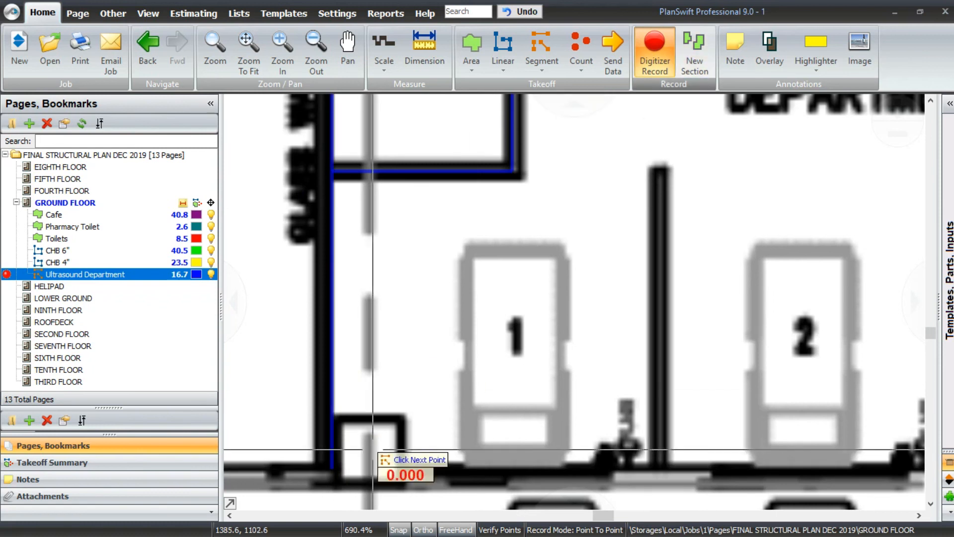
{"action": "left_click", "coordinate": [658, 465]}
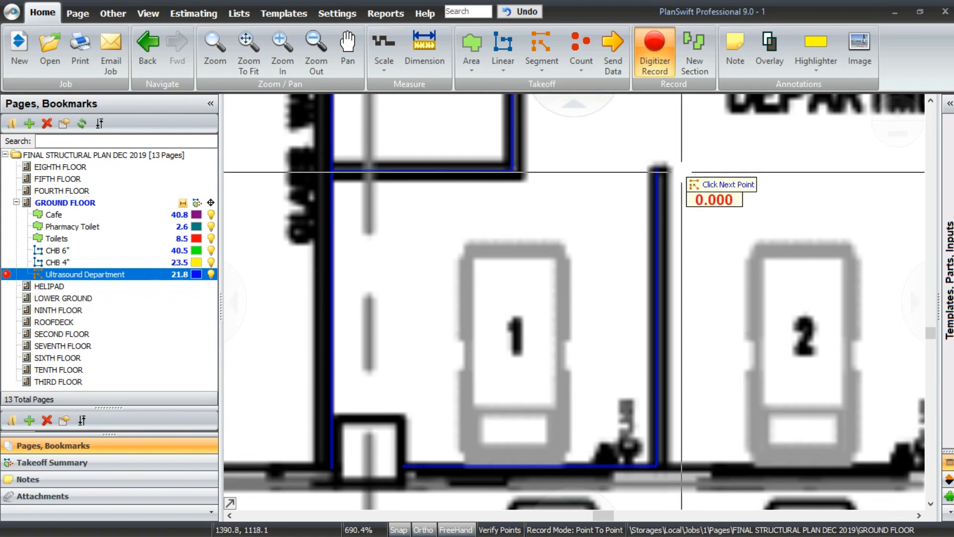
- Add segments along the window walls of bays 2 and 3 and up the partition between these two bays
{"action": "scroll", "coordinate": [679, 169], "scroll_direction": "down", "scroll_amount": 4}
{"action": "scroll", "coordinate": [472, 390], "scroll_direction": "up", "scroll_amount": 3}
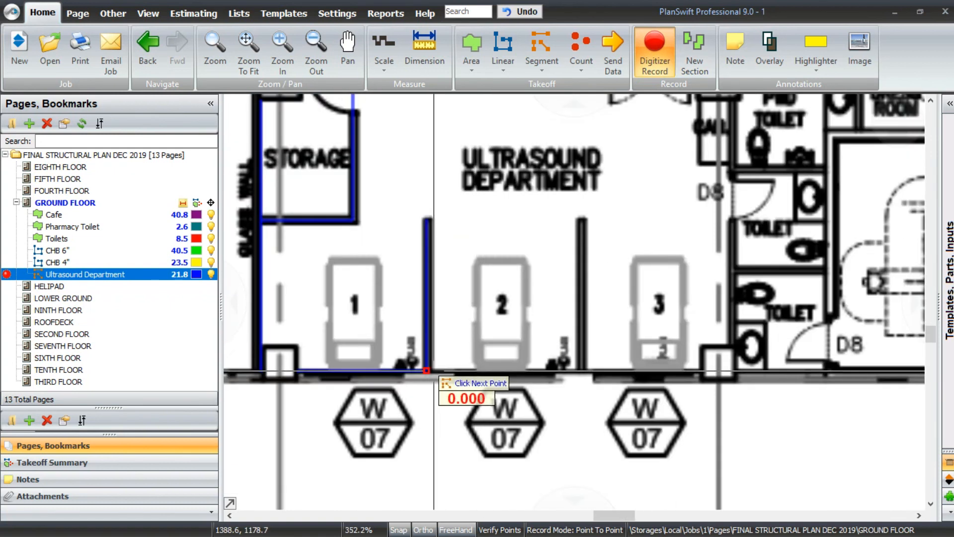
{"action": "left_click", "coordinate": [581, 374]}
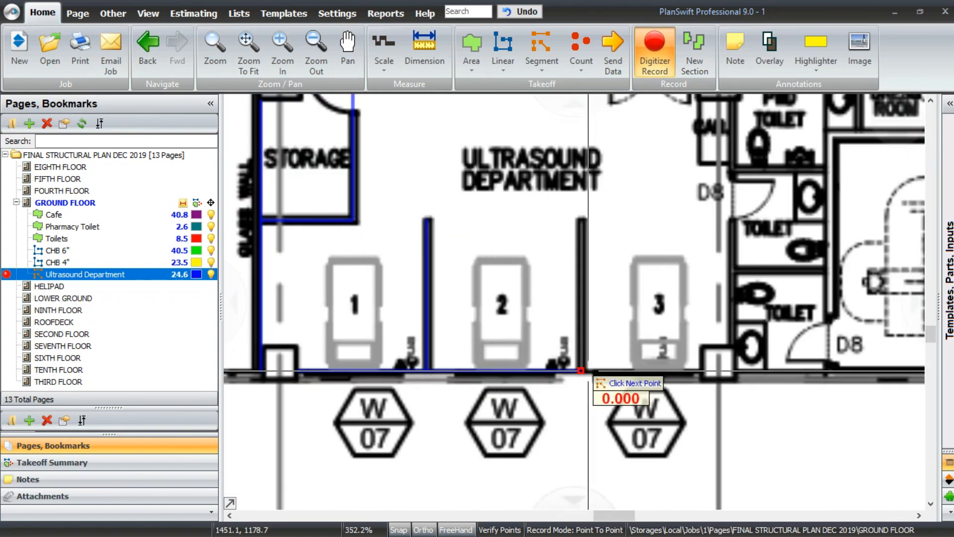
{"action": "left_click", "coordinate": [605, 220]}
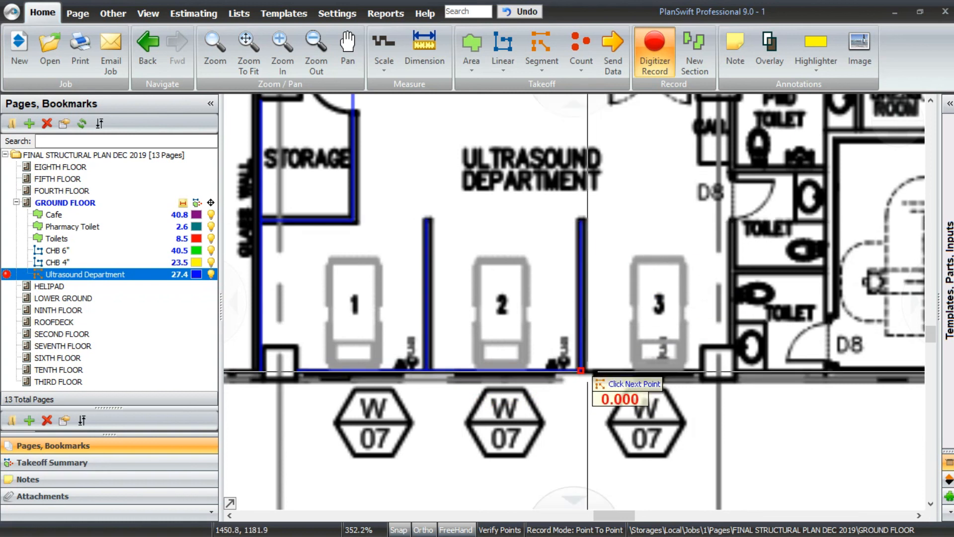
{"action": "left_click", "coordinate": [700, 374]}
- Add the segment along the Ultrasound Department wall shared with the toilets, from column to column, and finish recording
{"action": "scroll", "coordinate": [696, 362], "scroll_direction": "down", "scroll_amount": 1}
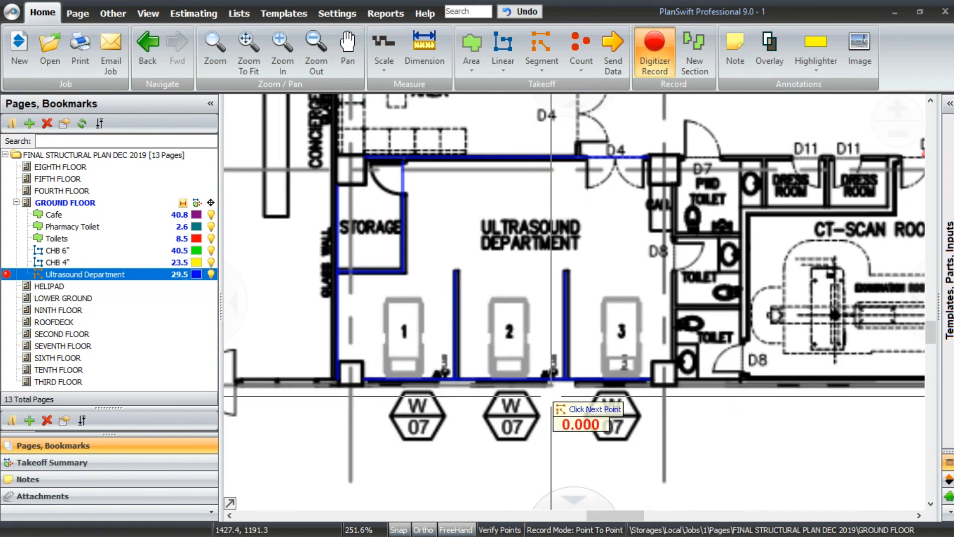
{"action": "scroll", "coordinate": [661, 363], "scroll_direction": "up", "scroll_amount": 2}
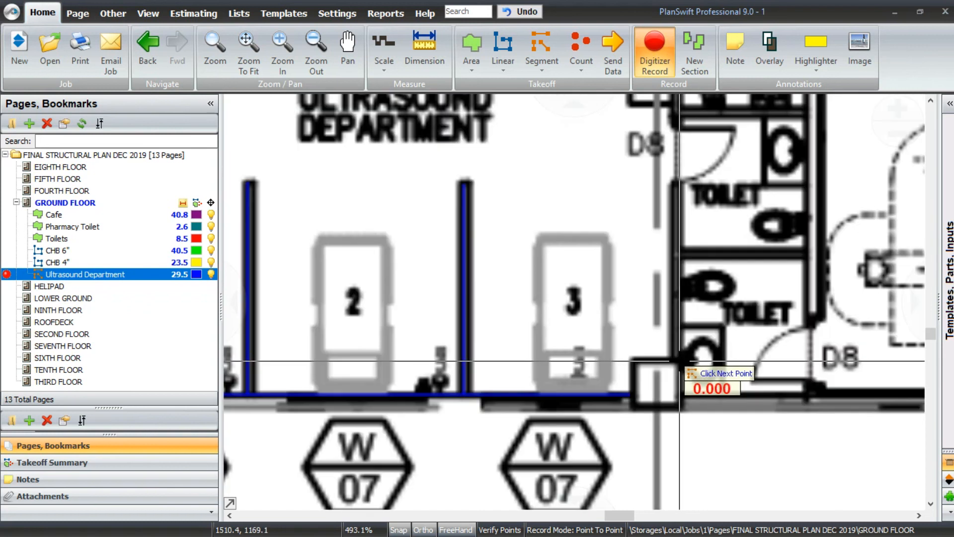
{"action": "scroll", "coordinate": [671, 323], "scroll_direction": "down", "scroll_amount": 2}
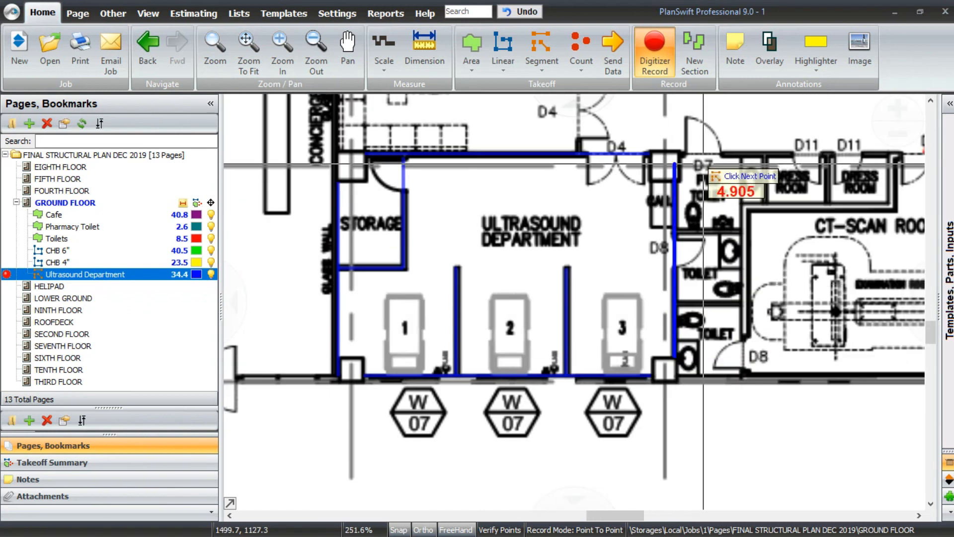
{"action": "scroll", "coordinate": [696, 208], "scroll_direction": "up", "scroll_amount": 1}
{"action": "key", "text": "Escape"}
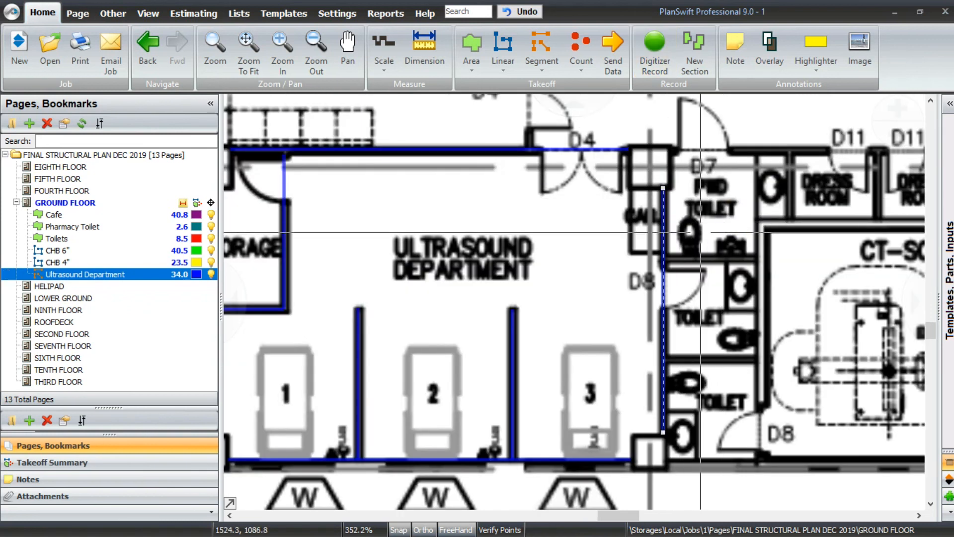
{"action": "scroll", "coordinate": [697, 221], "scroll_direction": "down", "scroll_amount": 3}
{"action": "key", "text": "Escape"}
{"action": "scroll", "coordinate": [677, 215], "scroll_direction": "up", "scroll_amount": 1}
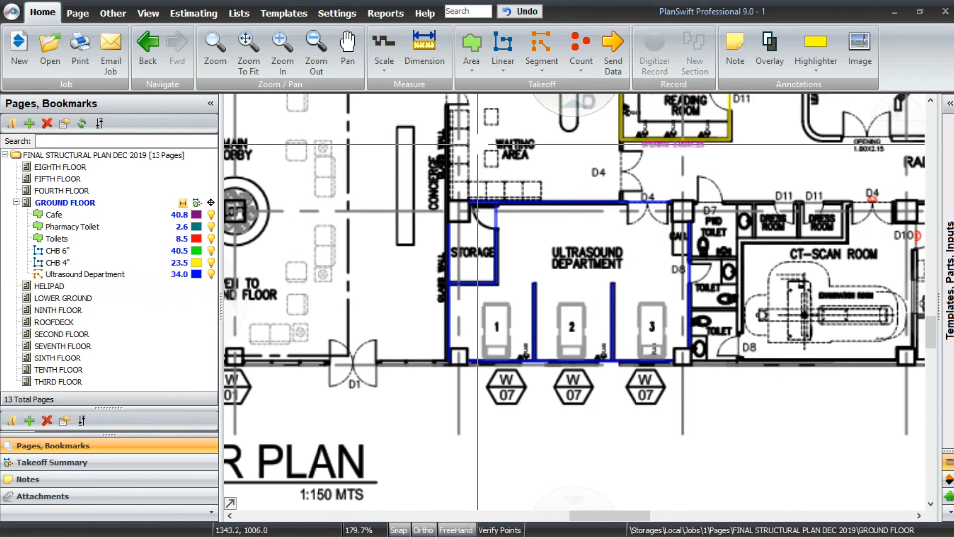
- Move the legend down into the blank area below the plan so it clears the Pharmacy Toilet
{"action": "scroll", "coordinate": [409, 267], "scroll_direction": "down", "scroll_amount": 3}
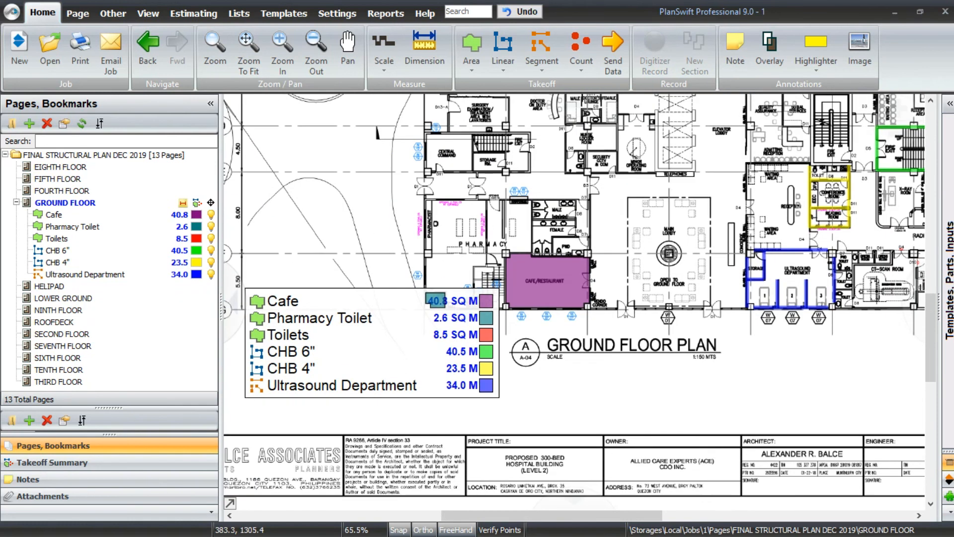
{"action": "scroll", "coordinate": [497, 378], "scroll_direction": "up", "scroll_amount": 1}
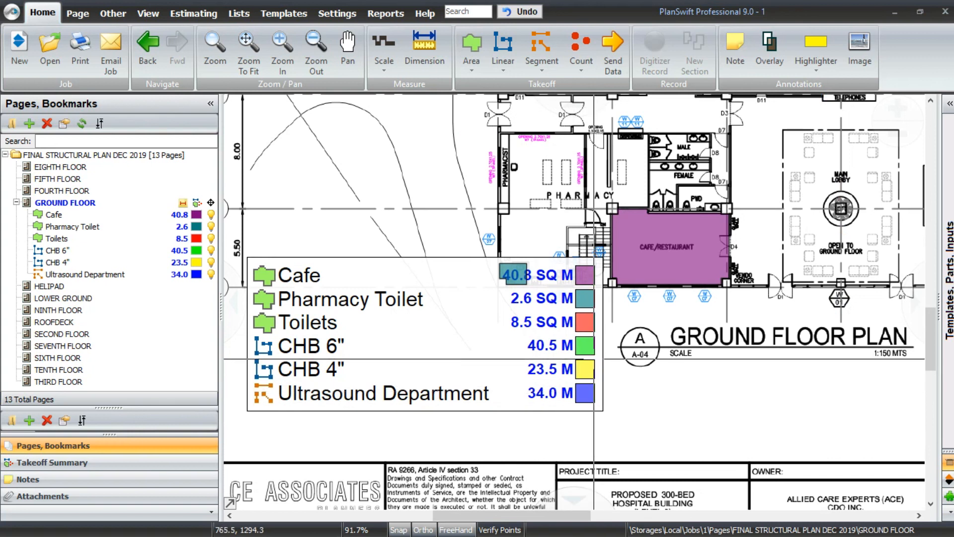
{"action": "left_click", "coordinate": [444, 265]}
{"action": "left_click_drag", "start_coordinate": [444, 264], "coordinate": [436, 319]}
{"action": "scroll", "coordinate": [655, 312], "scroll_direction": "down", "scroll_amount": 2}
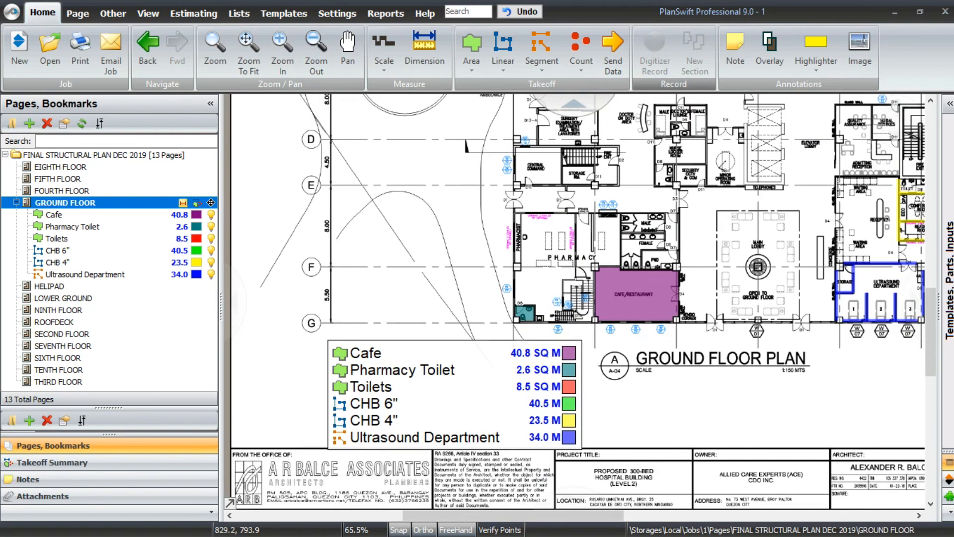
- Create a new Count takeoff named Window 7 with a magenta circle and Solid fill
{"action": "left_click", "coordinate": [581, 47]}
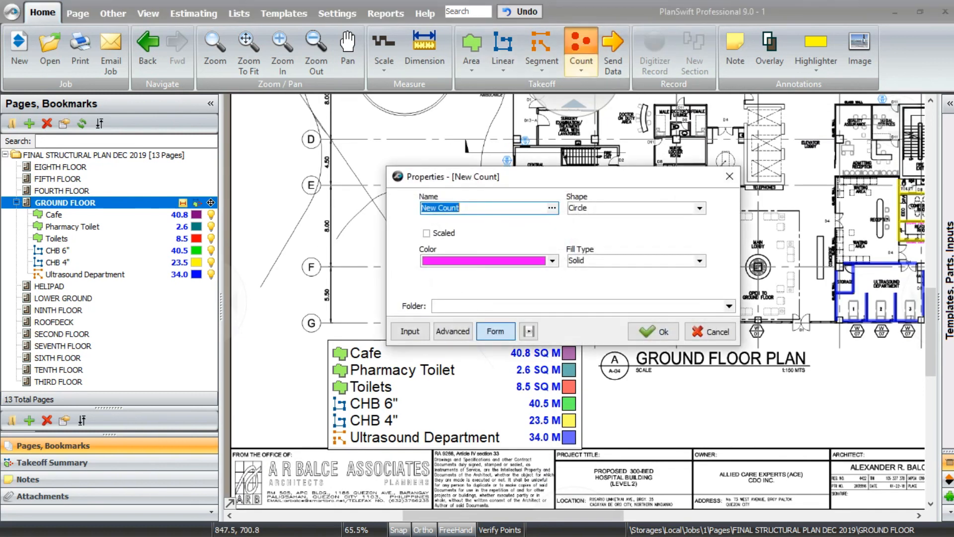
{"action": "key", "text": "BackSpace"}
{"action": "type", "text": "Window 7"}
{"action": "left_click", "coordinate": [653, 331]}
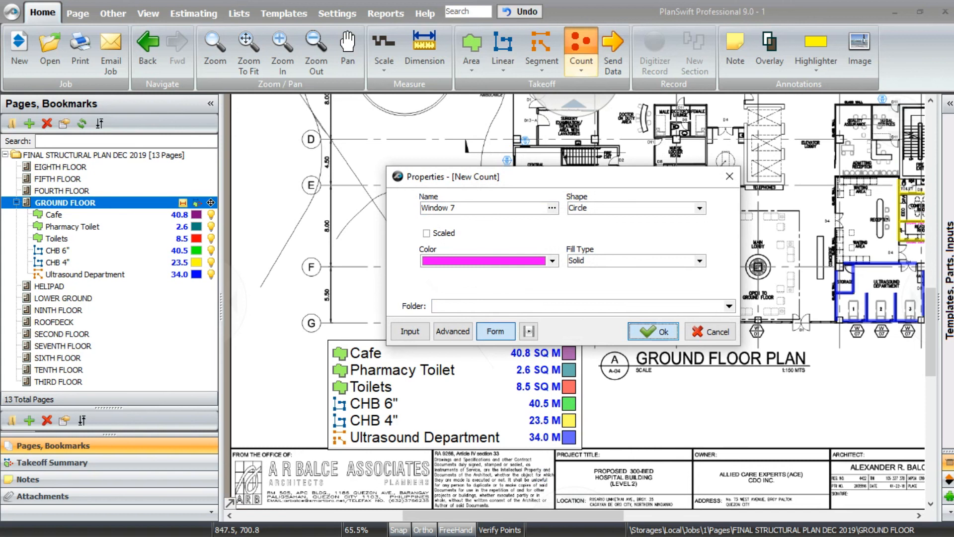
- Count the W07 window on the Pharmacy's outer wall and the three W07 windows along the Cafe/Restaurant
{"action": "scroll", "coordinate": [519, 186], "scroll_direction": "up", "scroll_amount": 6}
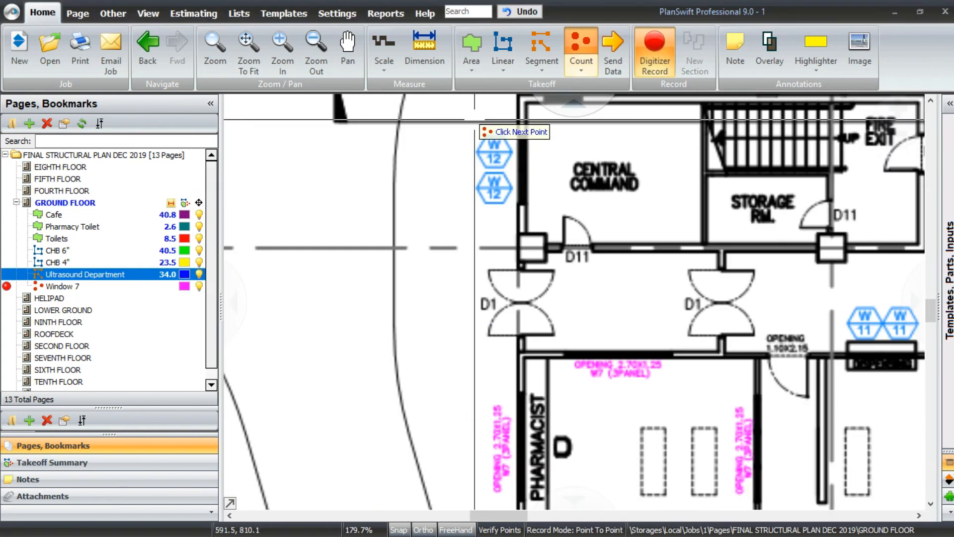
{"action": "scroll", "coordinate": [519, 185], "scroll_direction": "down", "scroll_amount": 3}
{"action": "scroll", "coordinate": [531, 492], "scroll_direction": "up", "scroll_amount": 4}
{"action": "left_click", "coordinate": [501, 370]}
{"action": "scroll", "coordinate": [470, 282], "scroll_direction": "down", "scroll_amount": 3}
{"action": "scroll", "coordinate": [564, 273], "scroll_direction": "up", "scroll_amount": 2}
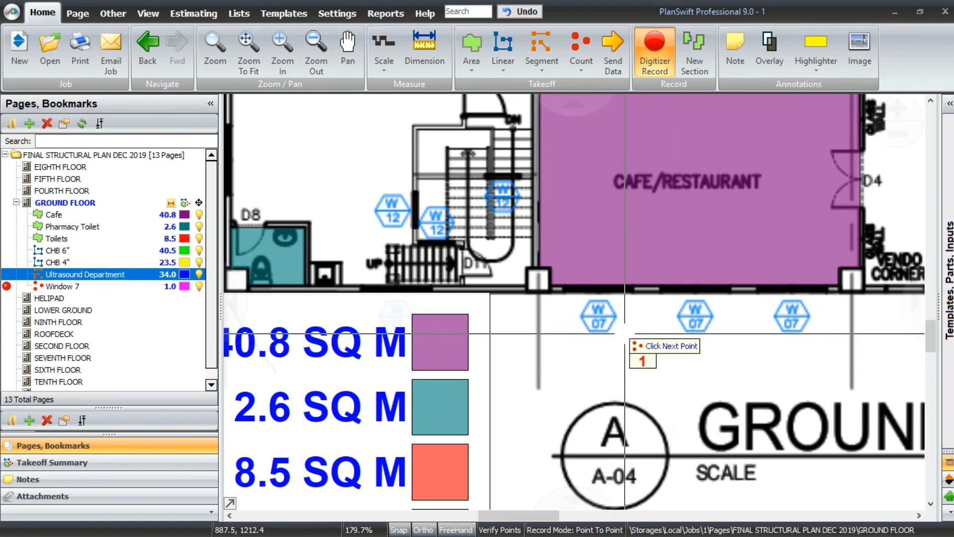
{"action": "left_click", "coordinate": [599, 316]}
{"action": "left_click", "coordinate": [695, 315]}
{"action": "left_click", "coordinate": [792, 316]}
- Count the three W07 windows along the Ultrasound Department's bays, check the plan for others, and finish recording
{"action": "scroll", "coordinate": [794, 373], "scroll_direction": "down", "scroll_amount": 5}
{"action": "scroll", "coordinate": [798, 310], "scroll_direction": "down", "scroll_amount": 2}
{"action": "scroll", "coordinate": [800, 269], "scroll_direction": "up", "scroll_amount": 4}
{"action": "left_click", "coordinate": [756, 318]}
{"action": "left_click", "coordinate": [684, 318]}
{"action": "left_click", "coordinate": [617, 318]}
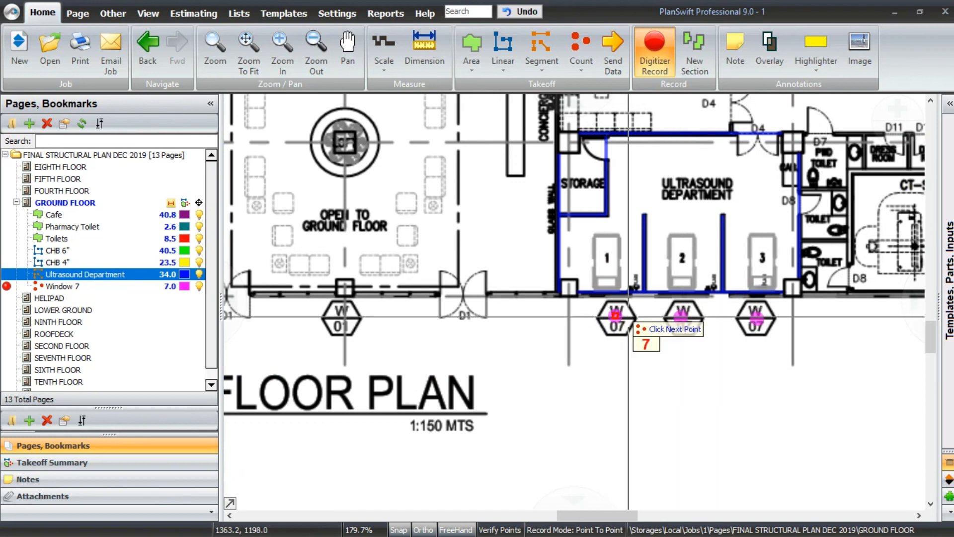
{"action": "scroll", "coordinate": [722, 327], "scroll_direction": "down", "scroll_amount": 3}
{"action": "scroll", "coordinate": [723, 331], "scroll_direction": "down", "scroll_amount": 1}
{"action": "scroll", "coordinate": [422, 219], "scroll_direction": "up", "scroll_amount": 5}
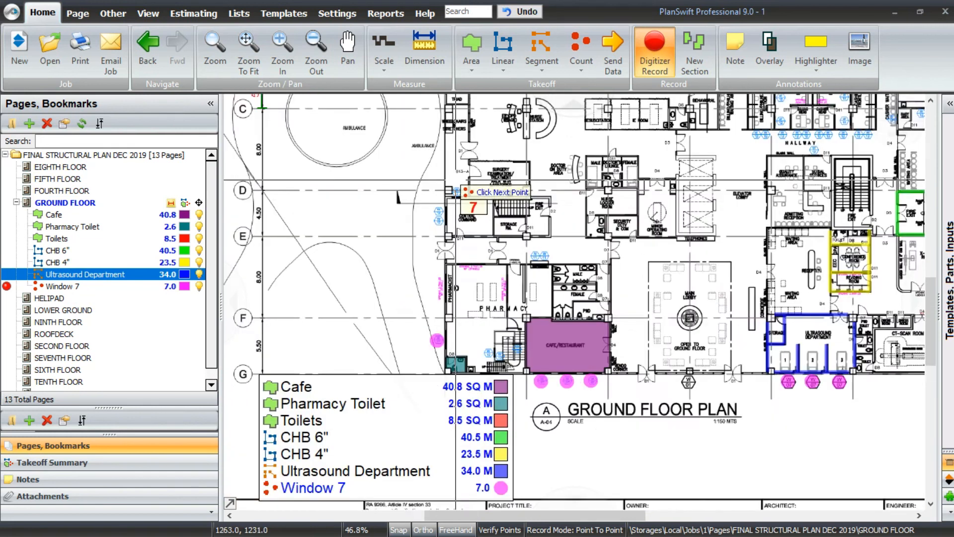
{"action": "scroll", "coordinate": [412, 248], "scroll_direction": "down", "scroll_amount": 5}
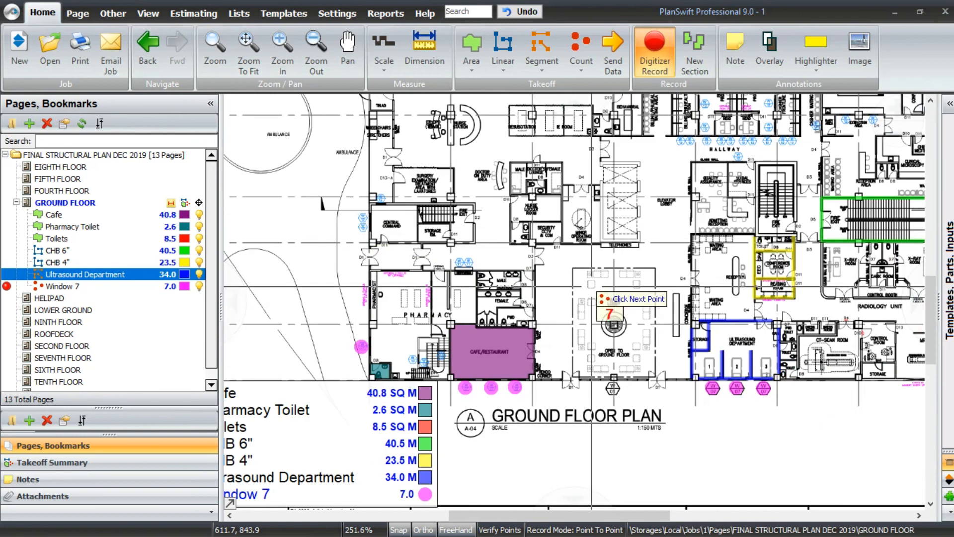
{"action": "scroll", "coordinate": [429, 411], "scroll_direction": "up", "scroll_amount": 1}
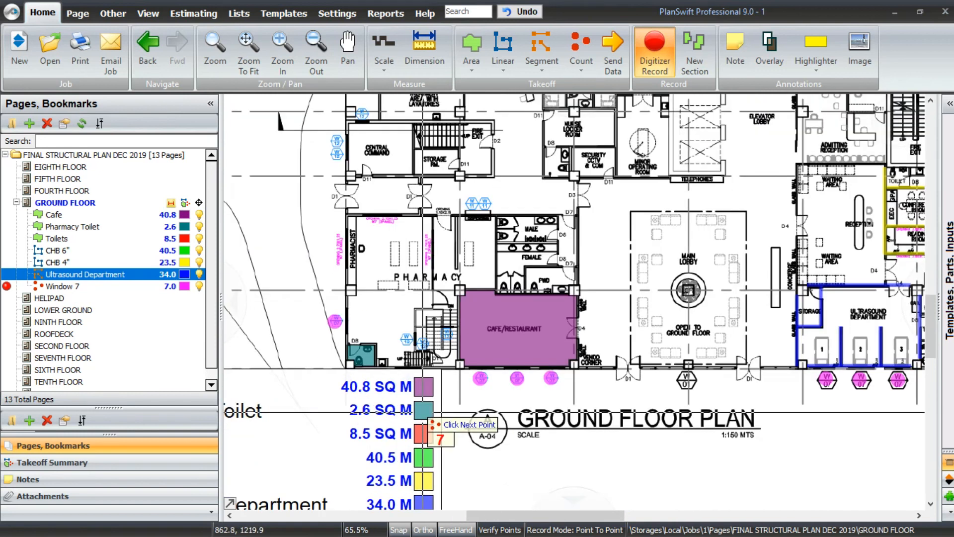
{"action": "key", "text": "Escape"}
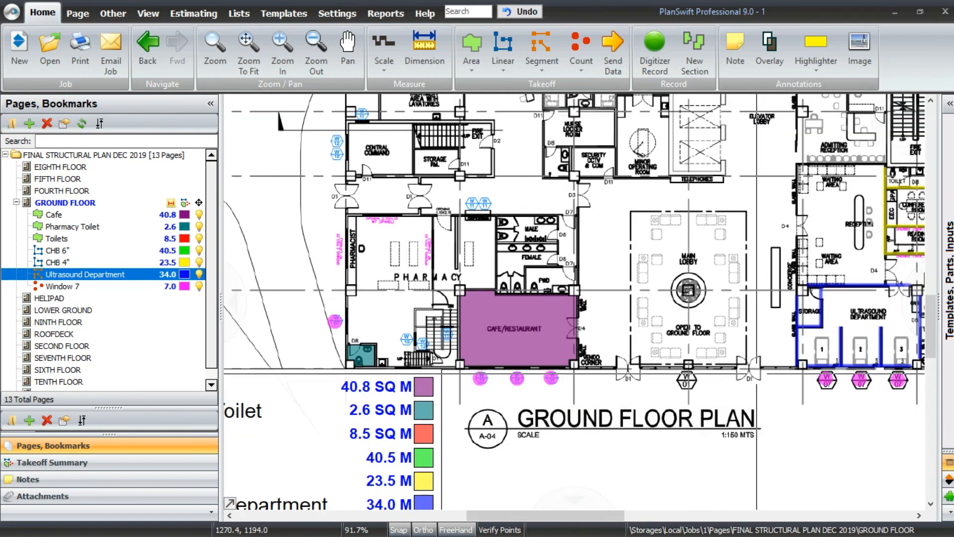
- Move the legend further down to uncover the W07 tag below the Pharmacy stairs
{"action": "scroll", "coordinate": [742, 342], "scroll_direction": "down", "scroll_amount": 2}
{"action": "scroll", "coordinate": [533, 452], "scroll_direction": "up", "scroll_amount": 2}
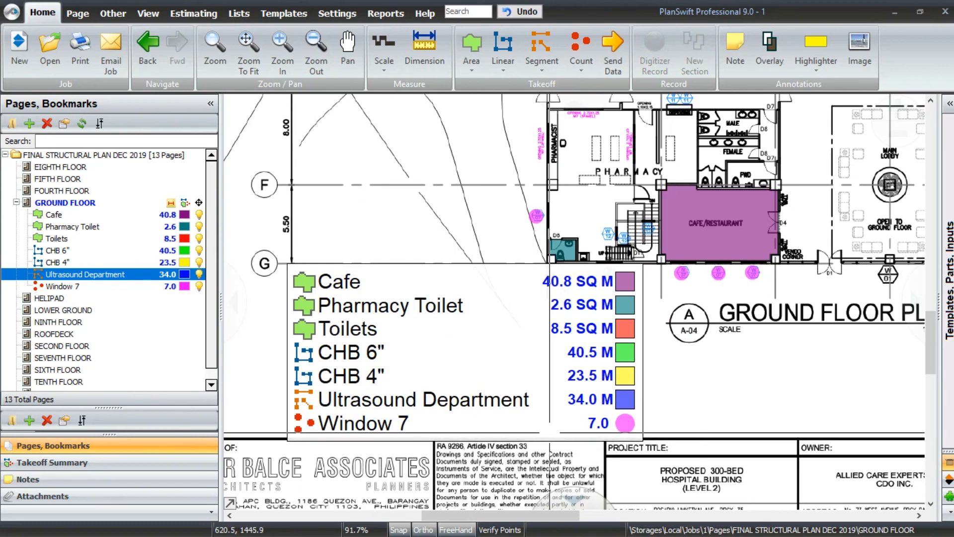
{"action": "left_click", "coordinate": [532, 339]}
{"action": "left_click_drag", "start_coordinate": [509, 294], "coordinate": [493, 321]}
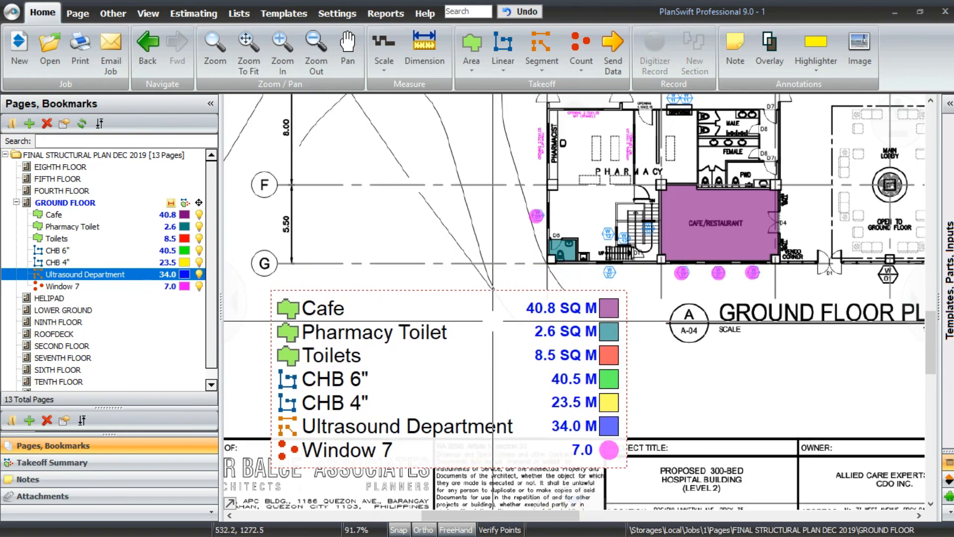
{"action": "left_click", "coordinate": [666, 358]}
- Resume recording the Window 7 count, add the W07 window below the Pharmacy stairs, and finish recording
{"action": "scroll", "coordinate": [666, 358], "scroll_direction": "up", "scroll_amount": 4}
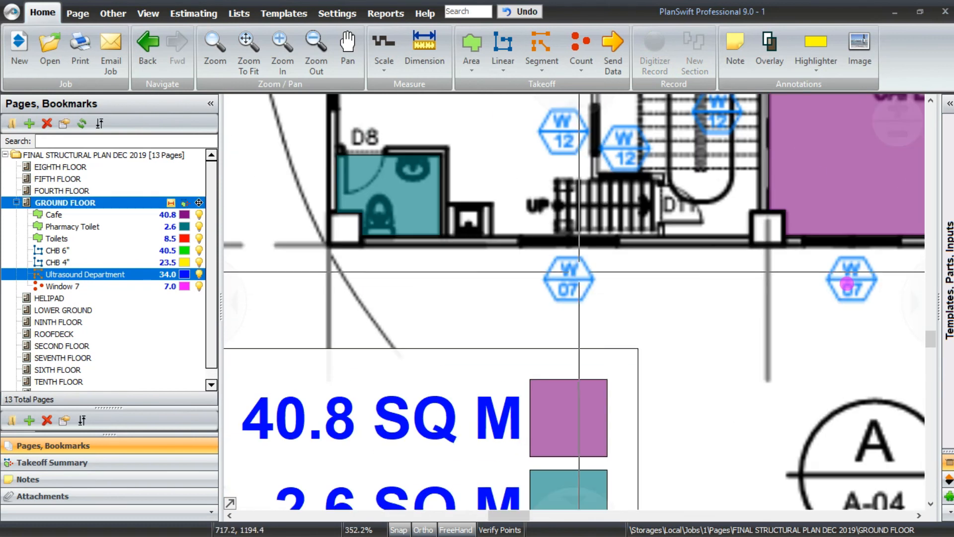
{"action": "left_click", "coordinate": [847, 283]}
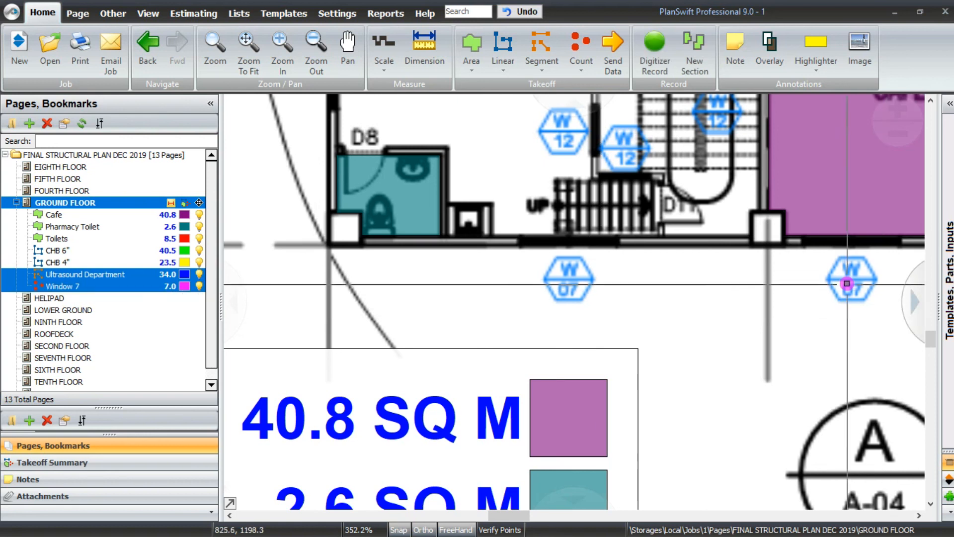
{"action": "left_click", "coordinate": [655, 50]}
{"action": "left_click", "coordinate": [569, 275]}
{"action": "key", "text": "Escape"}
{"action": "scroll", "coordinate": [666, 227], "scroll_direction": "down", "scroll_amount": 4}
{"action": "scroll", "coordinate": [643, 414], "scroll_direction": "up", "scroll_amount": 1}
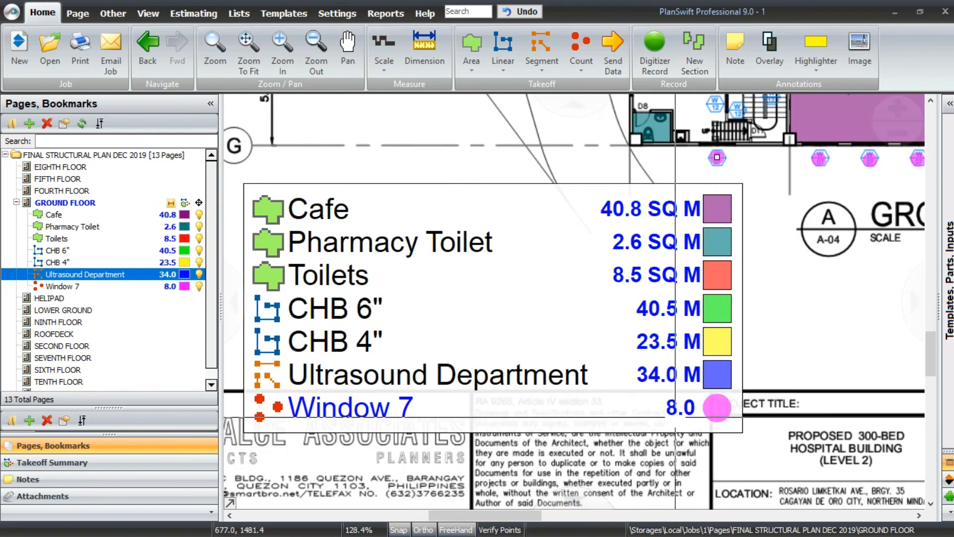
{"action": "scroll", "coordinate": [520, 381], "scroll_direction": "down", "scroll_amount": 1}
{"action": "scroll", "coordinate": [520, 381], "scroll_direction": "down", "scroll_amount": 4}
{"action": "scroll", "coordinate": [644, 215], "scroll_direction": "up", "scroll_amount": 1}
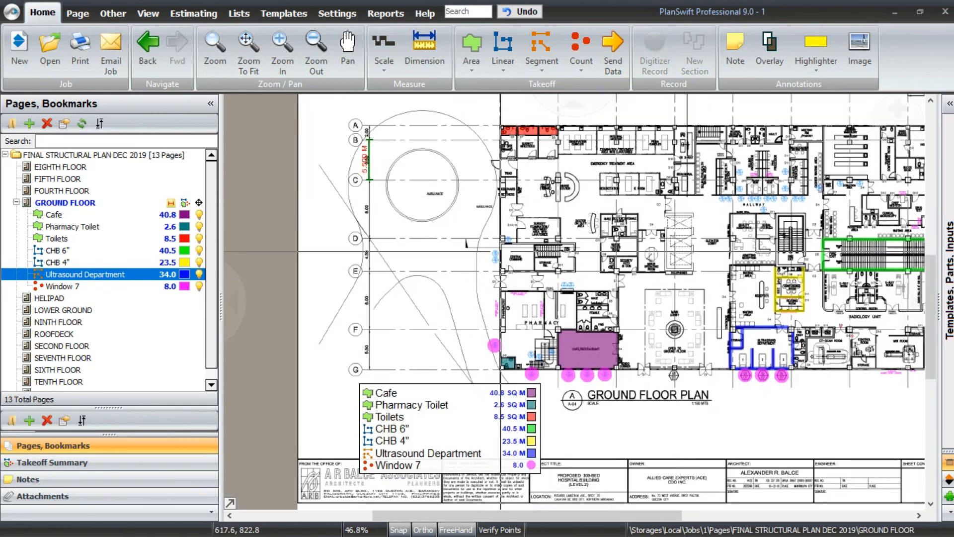
- Place a note below the Ground Floor Plan title with the text "These are the basics of Planswft."
{"action": "left_click_drag", "start_coordinate": [686, 204], "coordinate": [635, 210]}
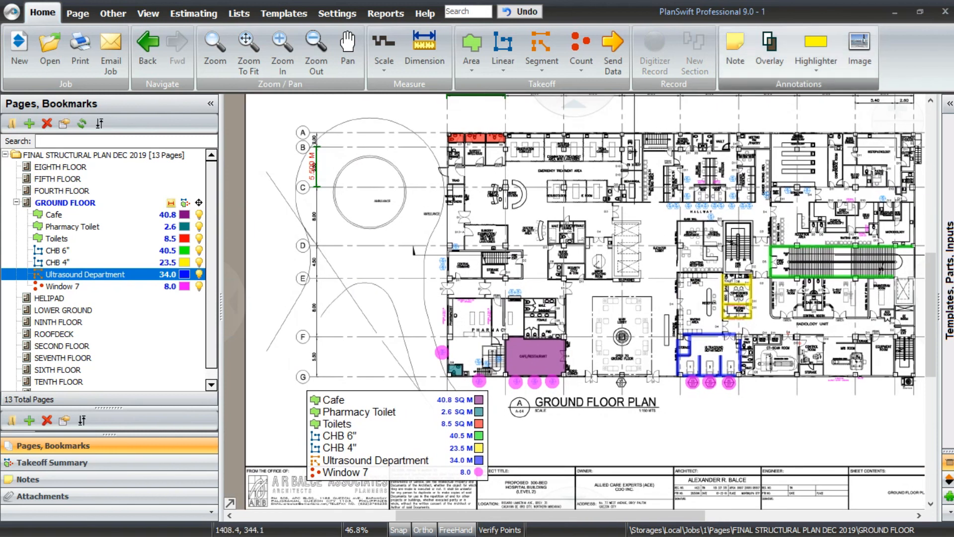
{"action": "left_click", "coordinate": [735, 49]}
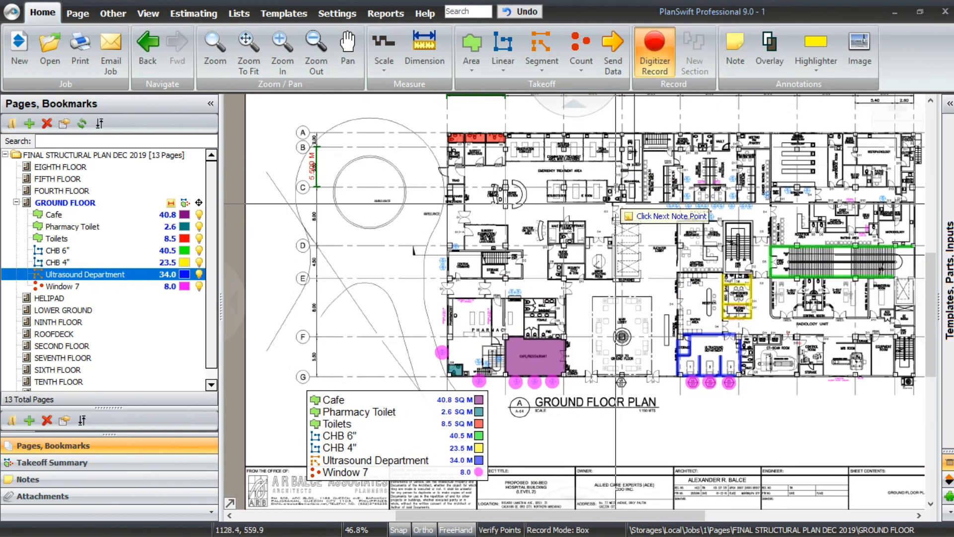
{"action": "scroll", "coordinate": [520, 462], "scroll_direction": "up", "scroll_amount": 2}
{"action": "left_click", "coordinate": [493, 453]}
{"action": "left_click", "coordinate": [612, 404]}
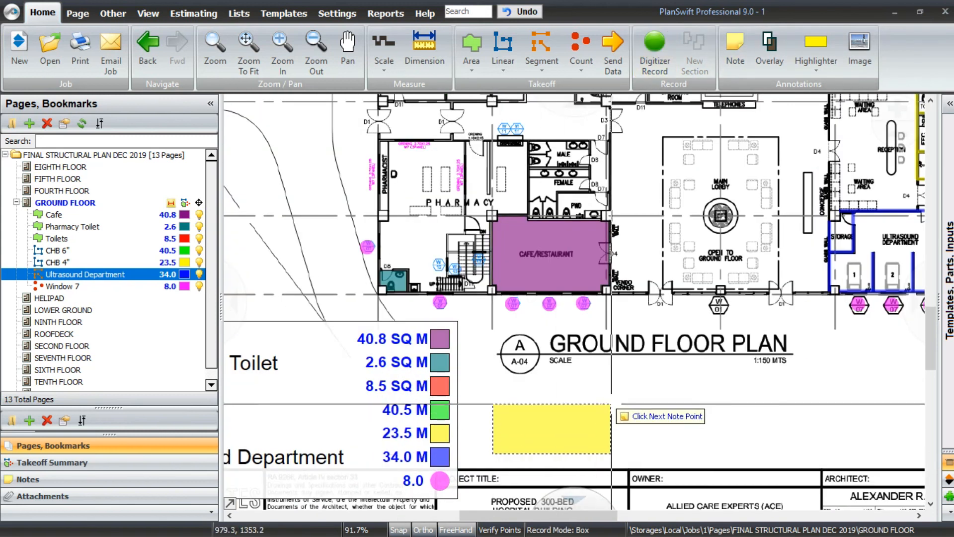
{"action": "left_click", "coordinate": [547, 200]}
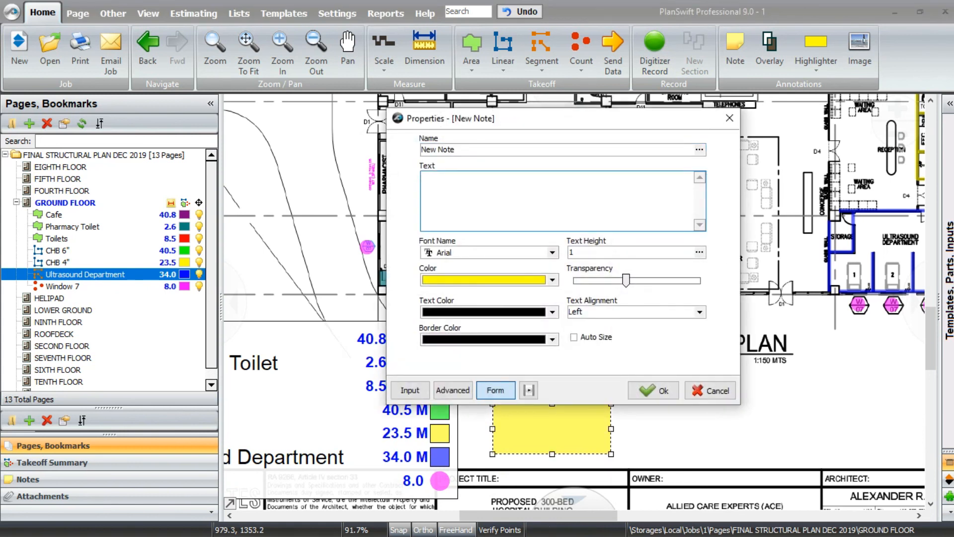
{"action": "type", "text": "Thesse are the basics of Planswft."}
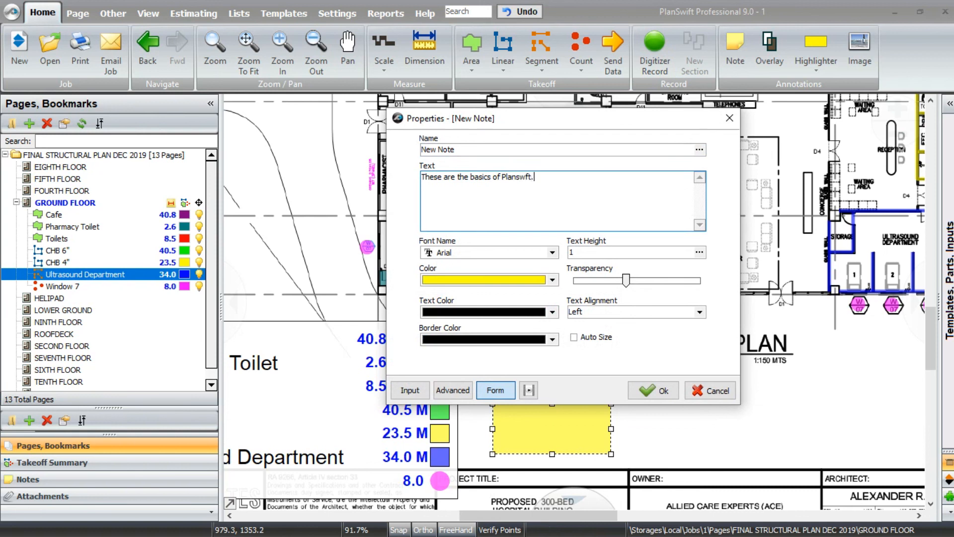
- Set the note's text height to 2, set its fill and border colours to None, and accept the properties
{"action": "left_click", "coordinate": [577, 253]}
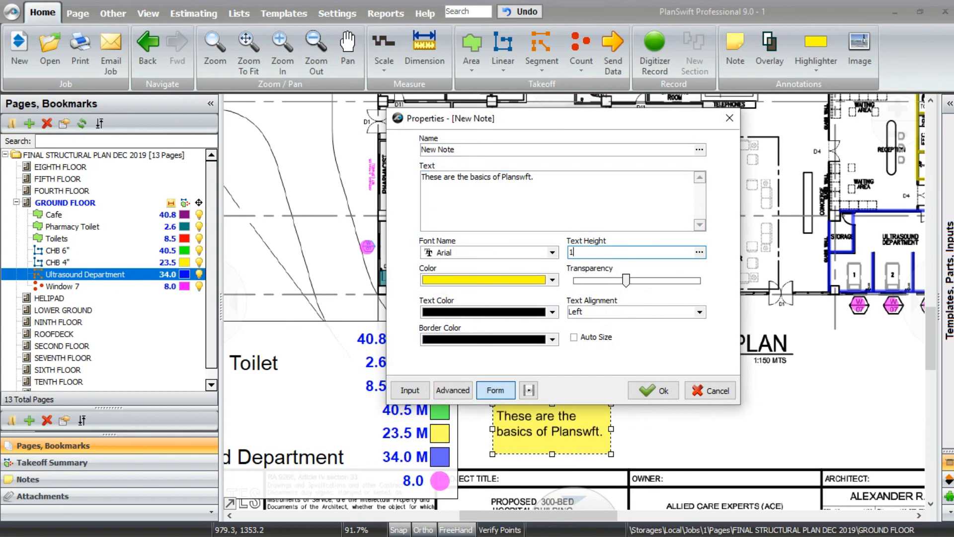
{"action": "left_click", "coordinate": [490, 279]}
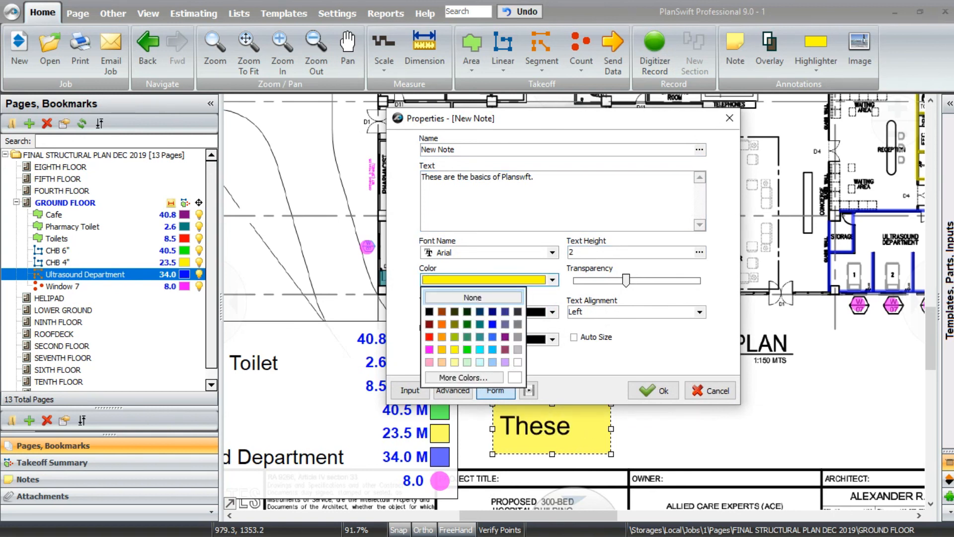
{"action": "left_click", "coordinate": [473, 297]}
{"action": "left_click", "coordinate": [489, 339]}
{"action": "left_click", "coordinate": [473, 357]}
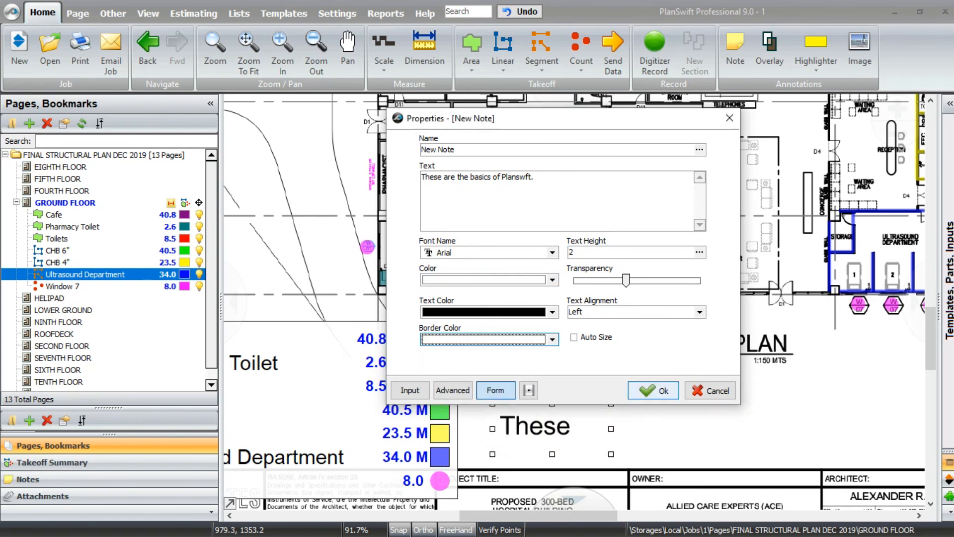
{"action": "left_click", "coordinate": [653, 390]}
- Widen the note box below the plan title to give its text more room on one line
{"action": "left_click_drag", "start_coordinate": [611, 453], "coordinate": [874, 451]}
{"action": "scroll", "coordinate": [578, 348], "scroll_direction": "down", "scroll_amount": 2}
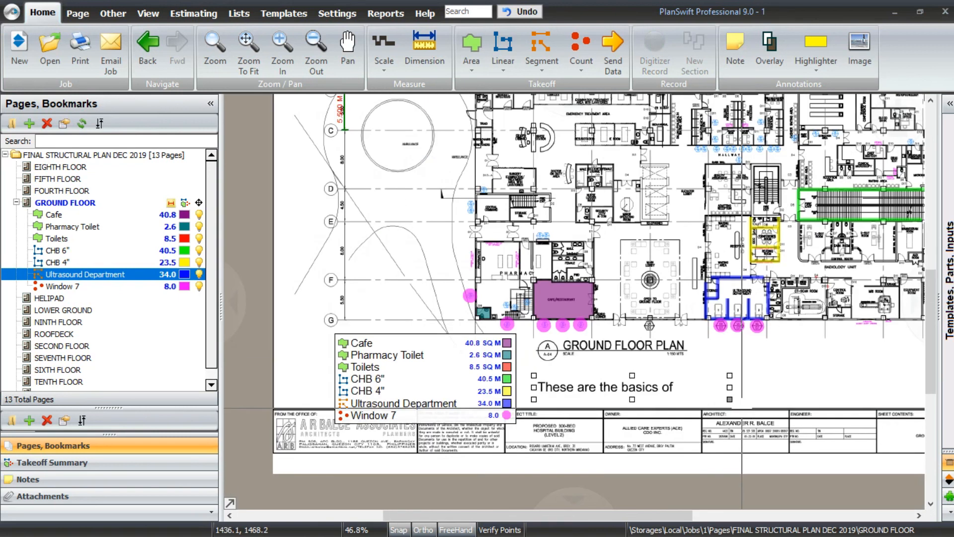
{"action": "left_click_drag", "start_coordinate": [736, 366], "coordinate": [761, 349]}
{"action": "left_click_drag", "start_coordinate": [705, 367], "coordinate": [675, 372]}
- Reopen the note's properties and correct "Planswft" to "Planswift" in its text
{"action": "double_click", "coordinate": [674, 371]}
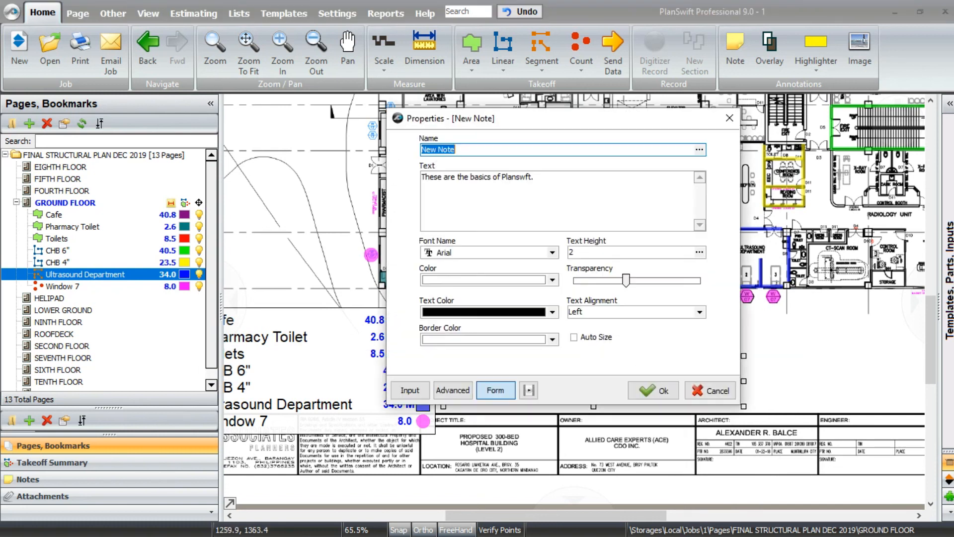
{"action": "key", "text": "Tab"}
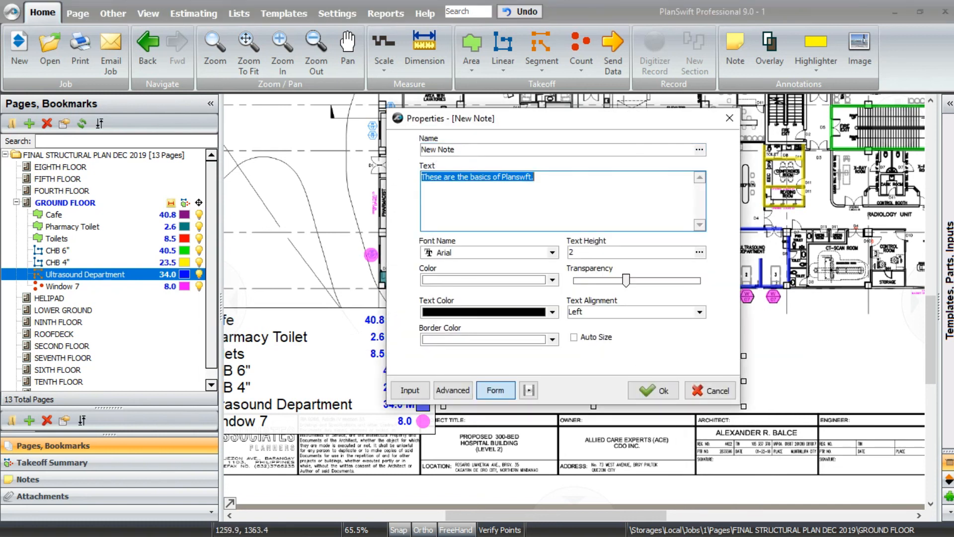
{"action": "left_click", "coordinate": [520, 177]}
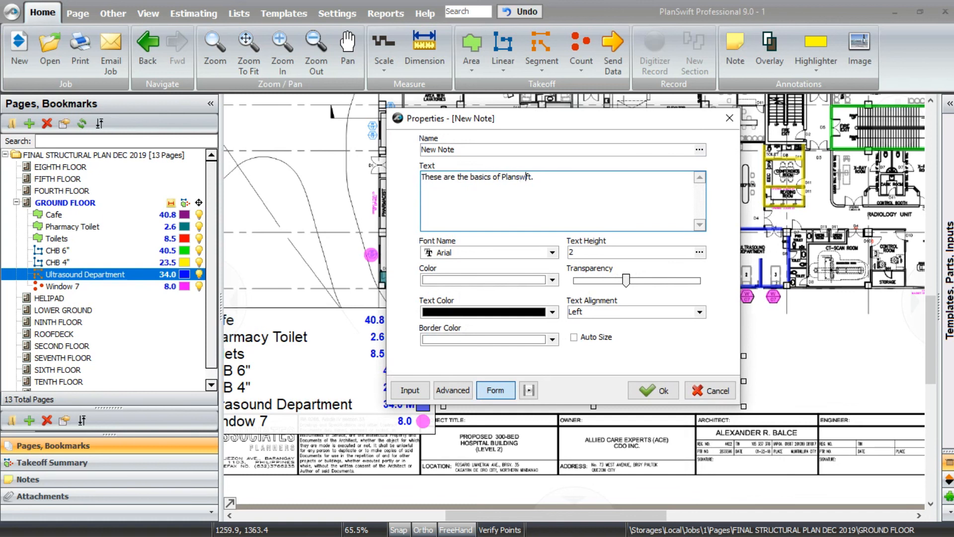
{"action": "key", "text": "Return"}
{"action": "key", "text": "BackSpace"}
{"action": "key", "text": "Return"}
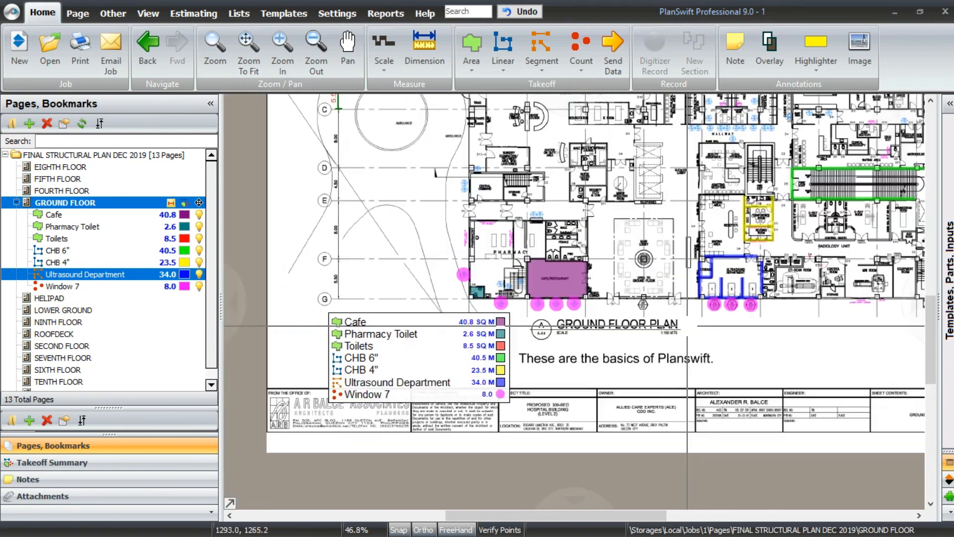
- Open the print setup for the Ground Floor page and choose Microsoft Print to PDF as the printer
{"action": "scroll", "coordinate": [655, 239], "scroll_direction": "down", "scroll_amount": 2}
{"action": "left_click_drag", "start_coordinate": [646, 203], "coordinate": [625, 273]}
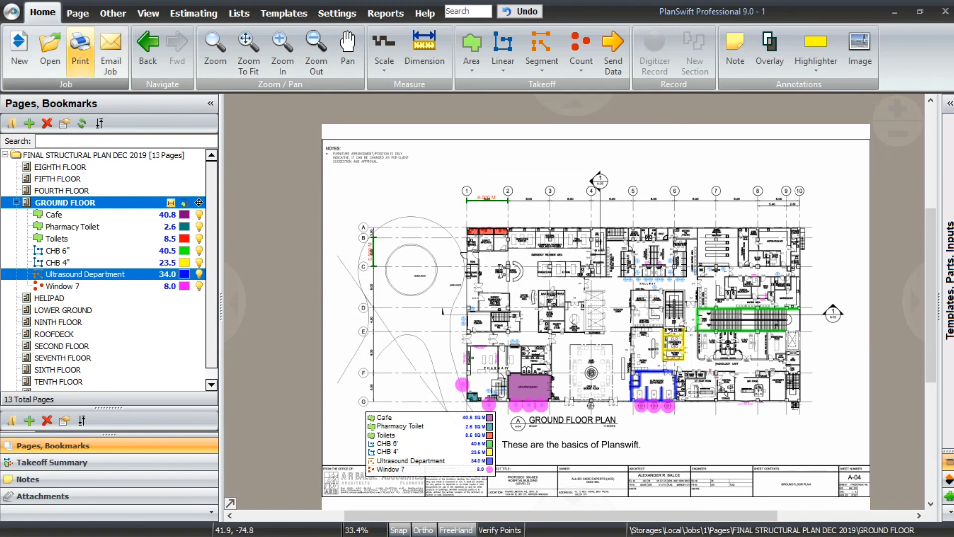
{"action": "left_click", "coordinate": [80, 50]}
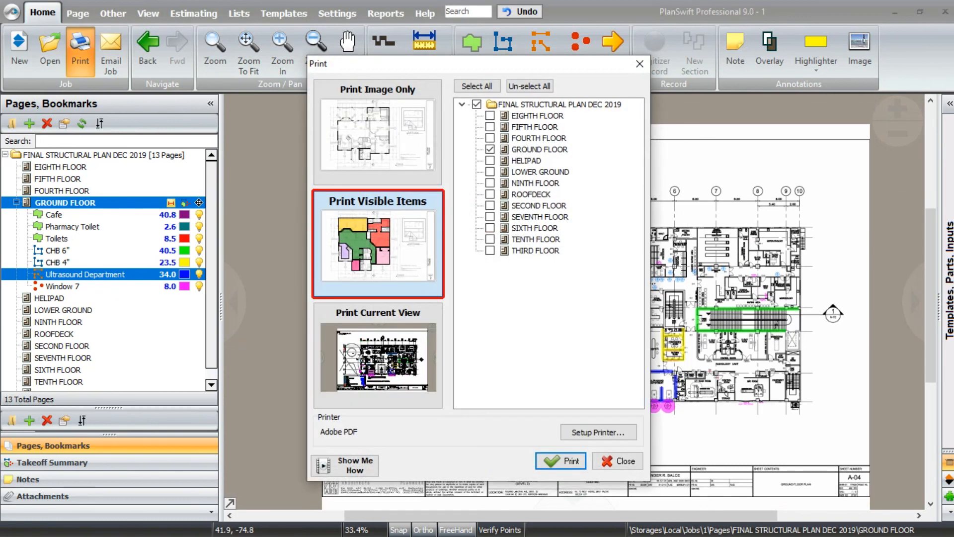
{"action": "left_click_drag", "start_coordinate": [537, 61], "coordinate": [405, 77]}
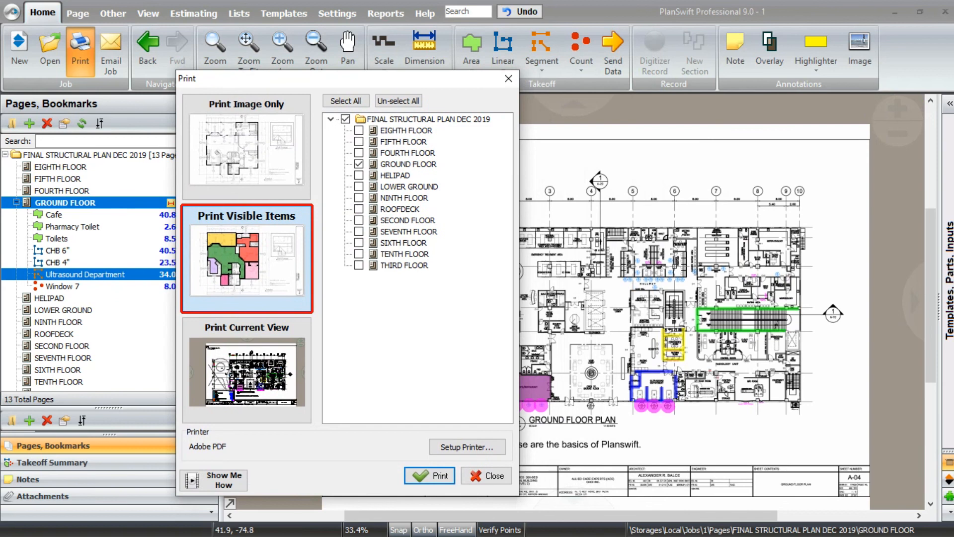
{"action": "left_click", "coordinate": [467, 446]}
{"action": "left_click", "coordinate": [461, 150]}
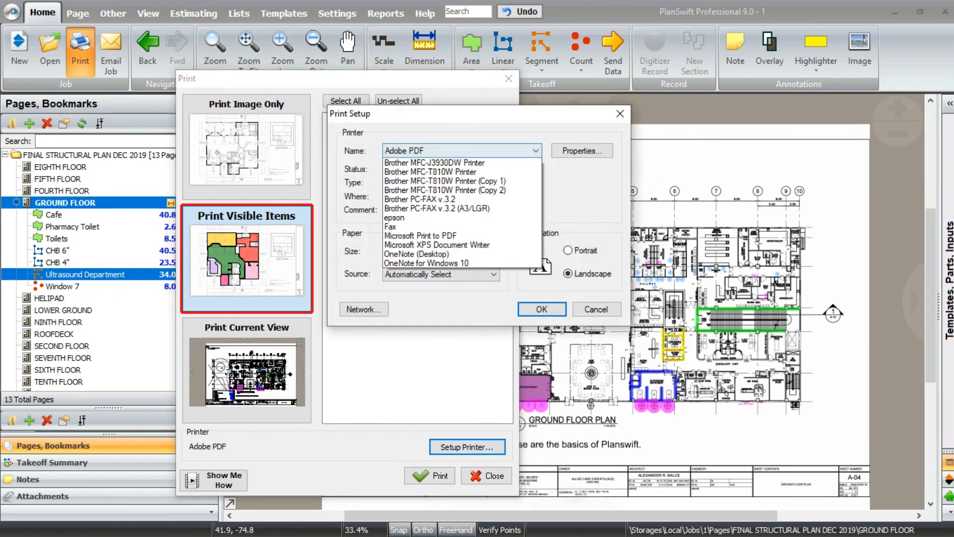
{"action": "left_click", "coordinate": [421, 254]}
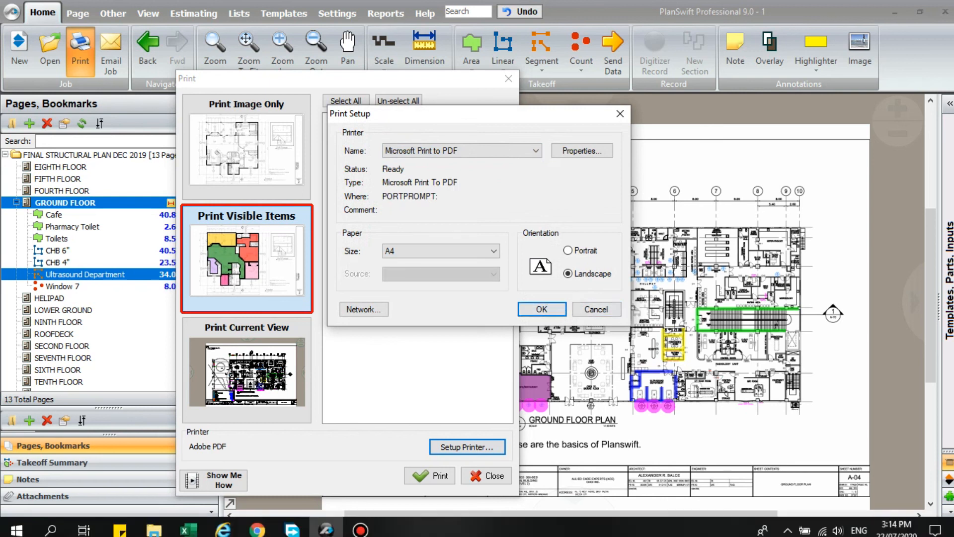
{"action": "key", "text": "Return"}
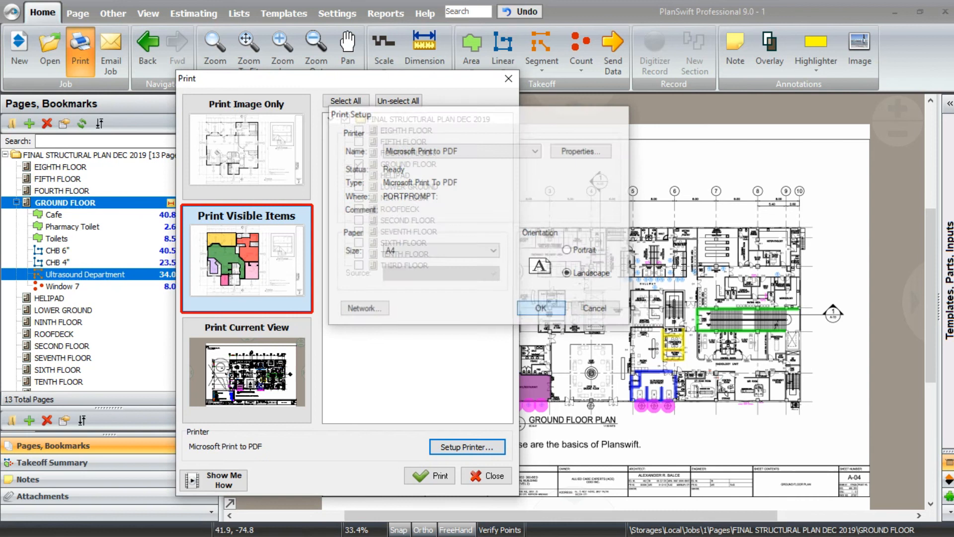
- Print the Ground Floor page with its visible items to a PDF named "Ground Floor" on the Desktop, and close the print dialog
{"action": "left_click", "coordinate": [430, 476]}
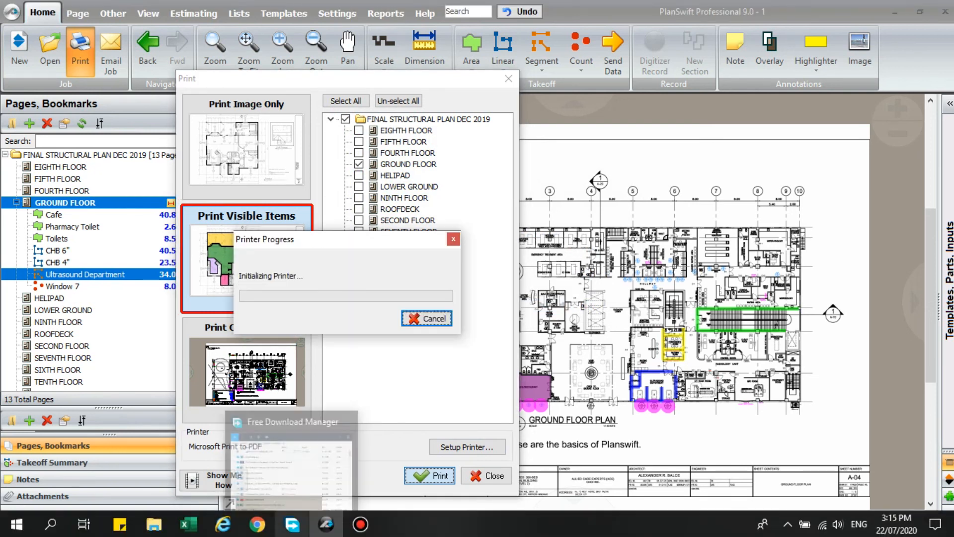
{"action": "mouse_move", "coordinate": [154, 525]}
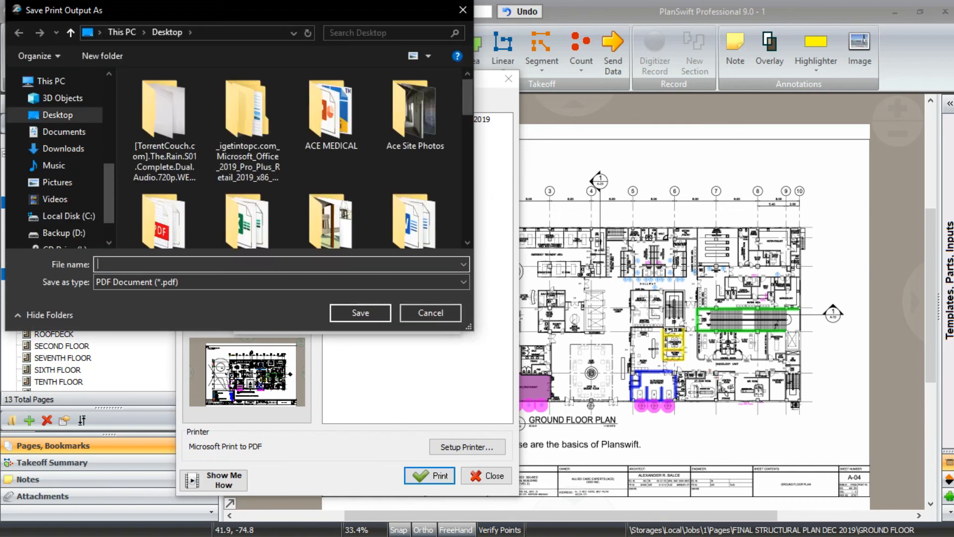
{"action": "type", "text": "Ground Floor"}
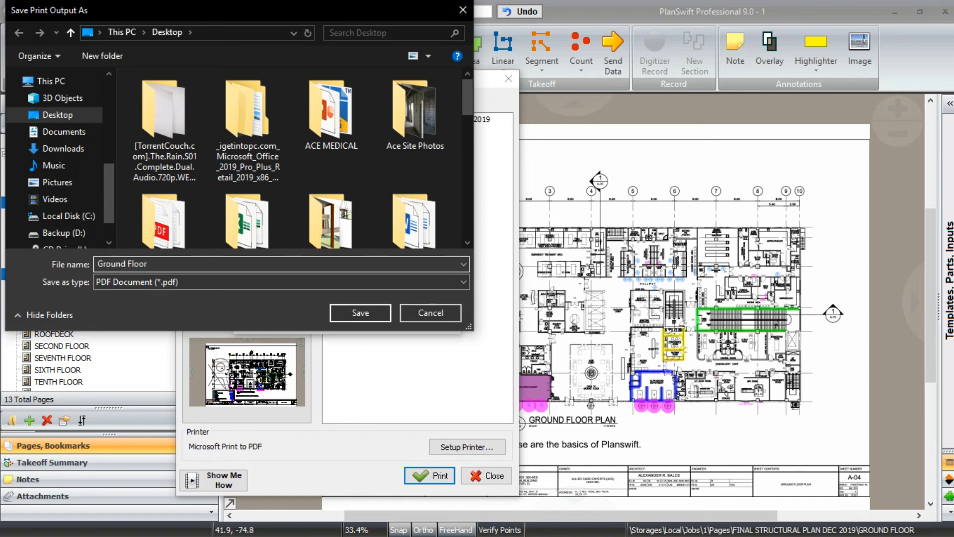
{"action": "key", "text": "Return"}
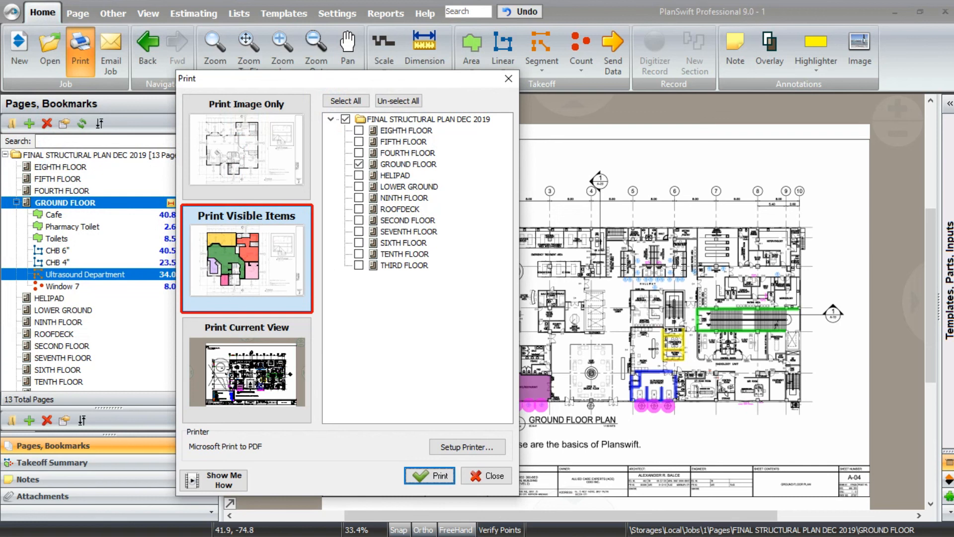
{"action": "left_click", "coordinate": [486, 476]}
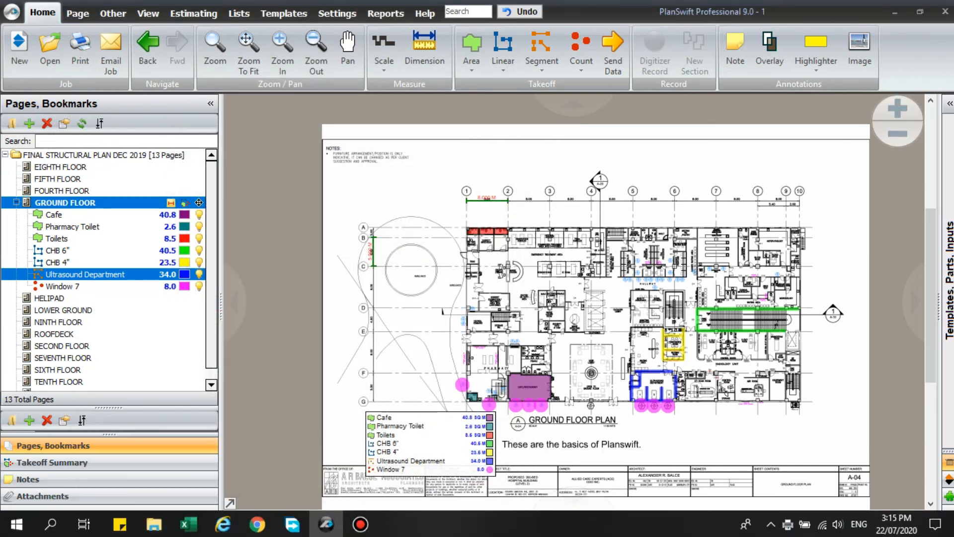
- Switch to the desktop and open the Ground Floor PDF with Adobe Acrobat Reader DC
{"action": "left_click", "coordinate": [895, 10]}
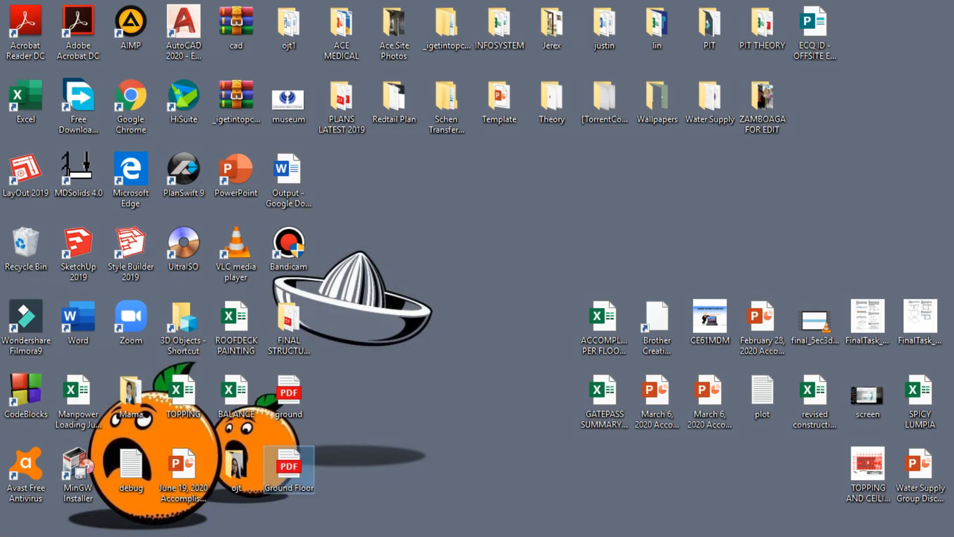
{"action": "right_click", "coordinate": [291, 462]}
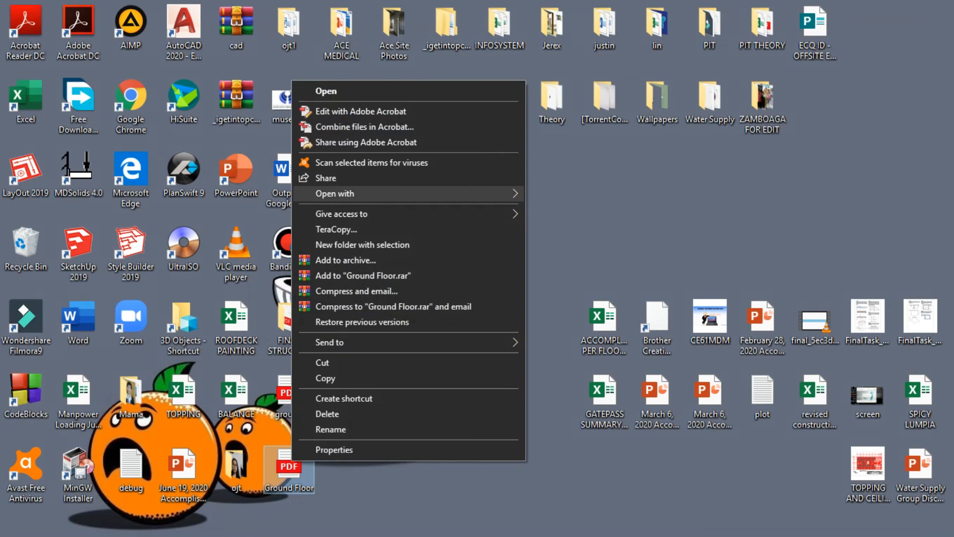
{"action": "mouse_move", "coordinate": [348, 194]}
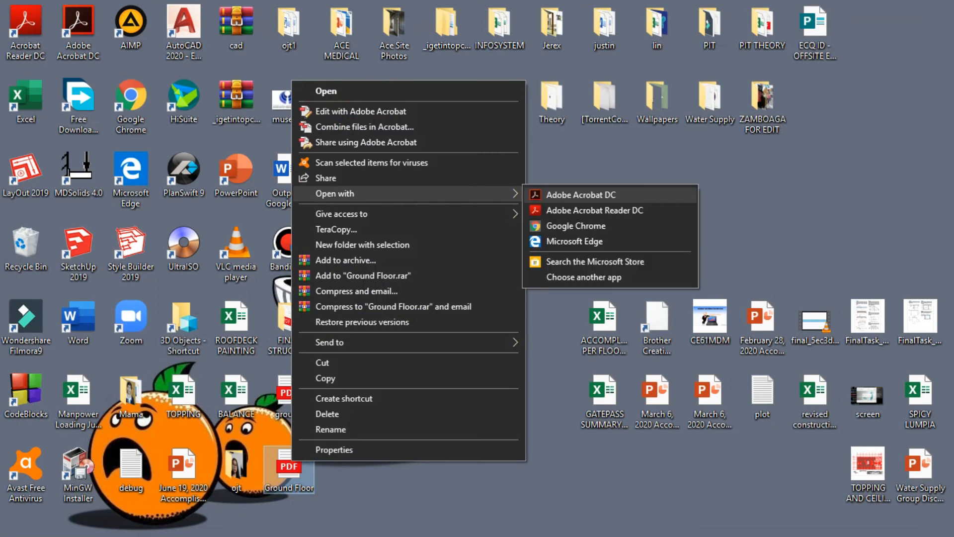
{"action": "left_click", "coordinate": [595, 210]}
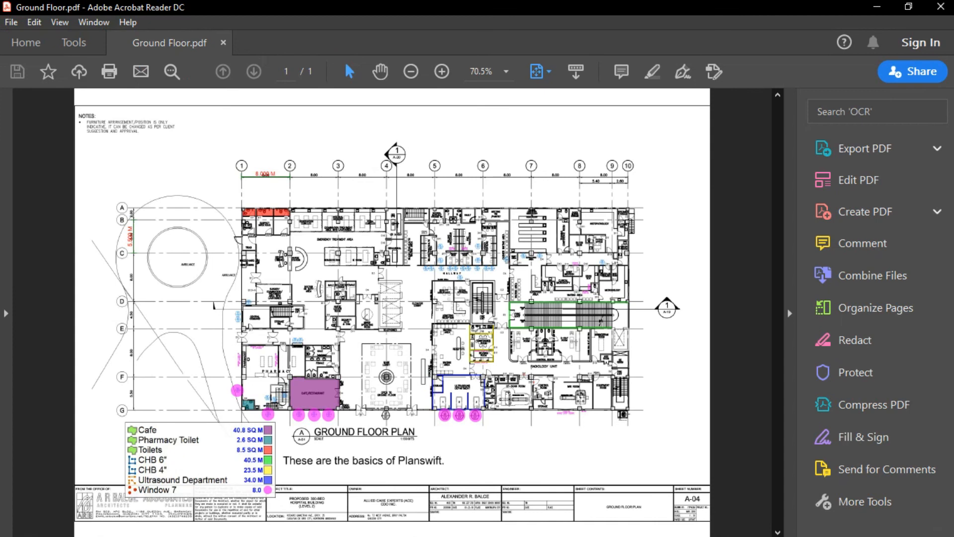
- Check the coloured takeoff, legend and note in the printed PDF, and return to PlanSwift
{"action": "scroll", "coordinate": [253, 469], "scroll_direction": "up", "scroll_amount": 3}
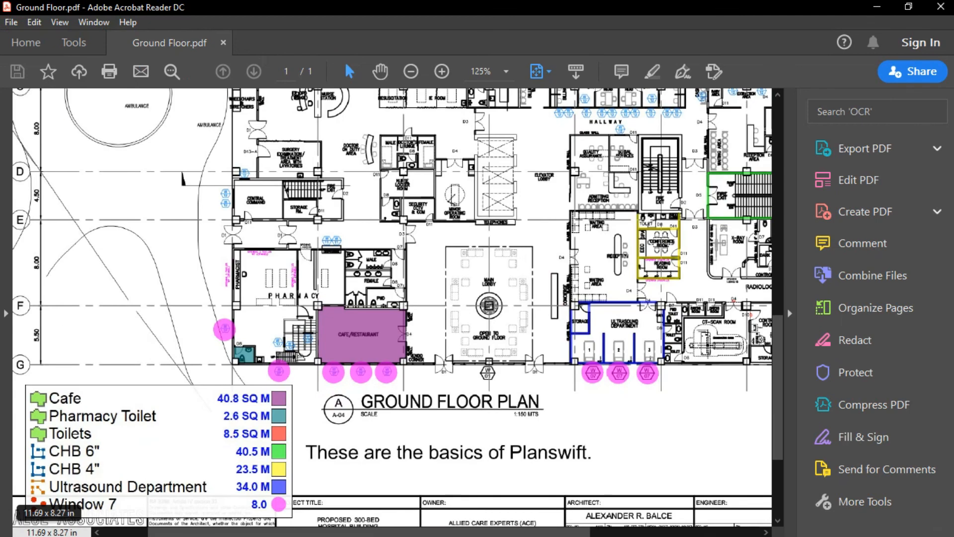
{"action": "scroll", "coordinate": [238, 437], "scroll_direction": "down", "scroll_amount": 2}
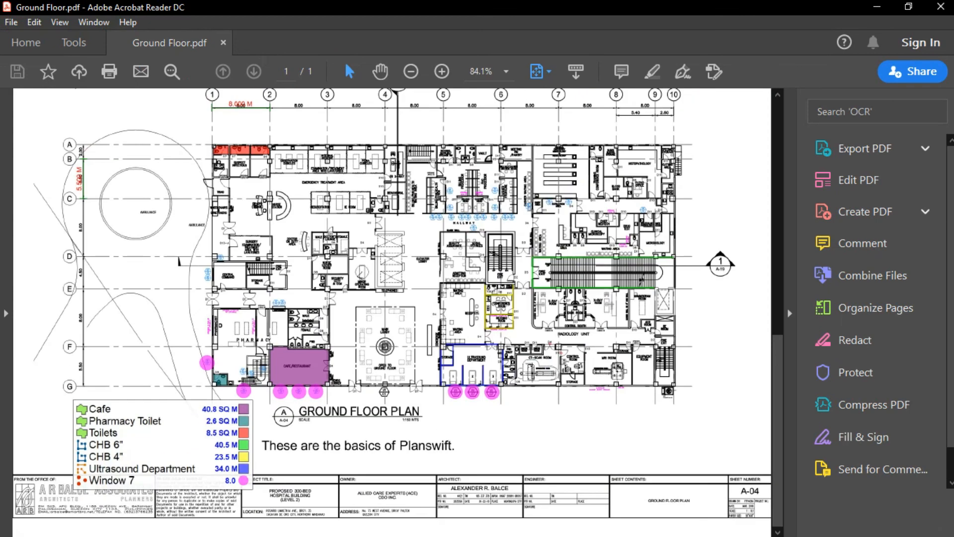
{"action": "scroll", "coordinate": [239, 437], "scroll_direction": "up", "scroll_amount": 1}
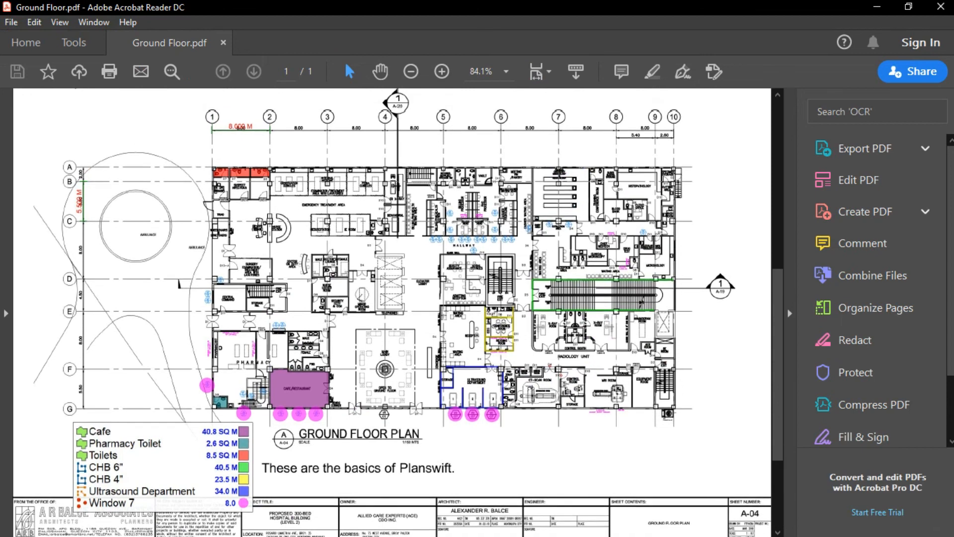
{"action": "scroll", "coordinate": [398, 312], "scroll_direction": "down", "scroll_amount": 1}
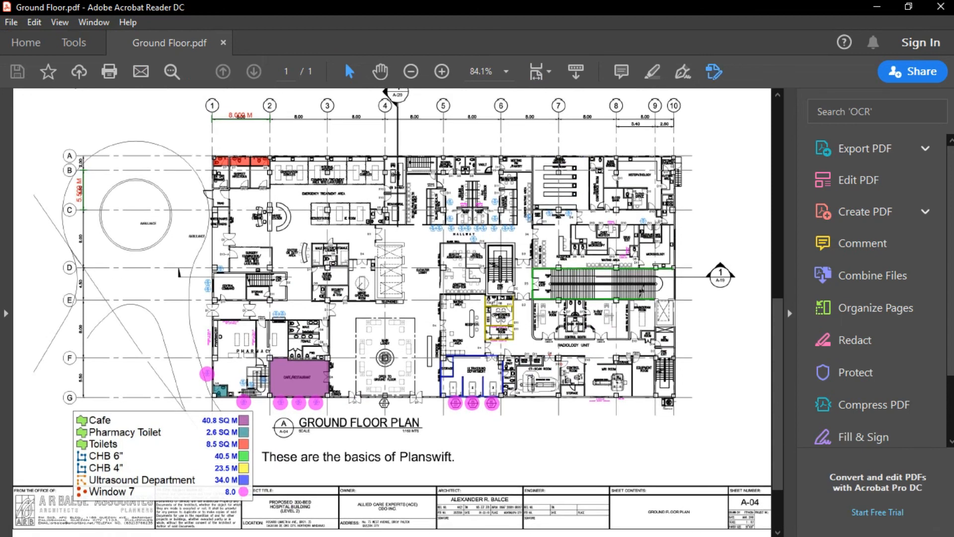
{"action": "left_click", "coordinate": [877, 7]}
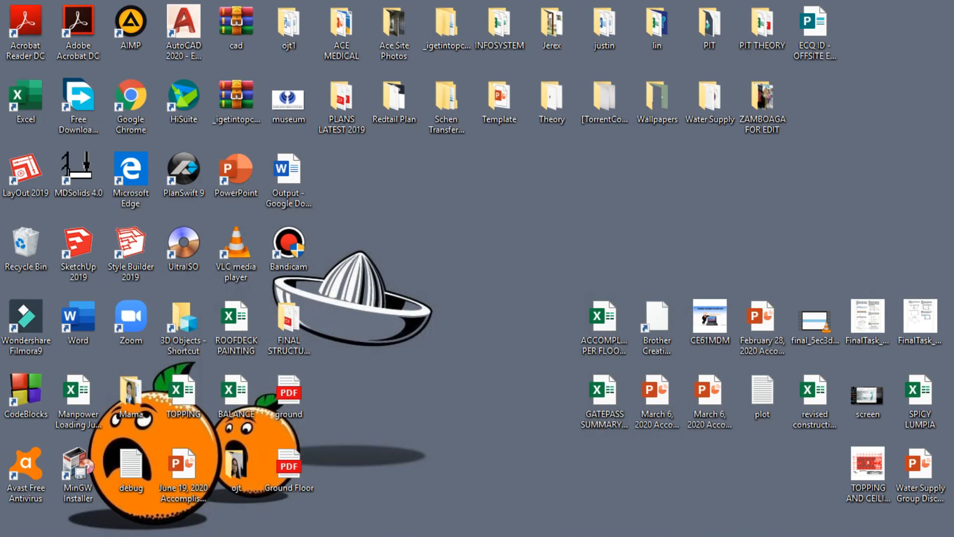
{"action": "left_click", "coordinate": [326, 523]}
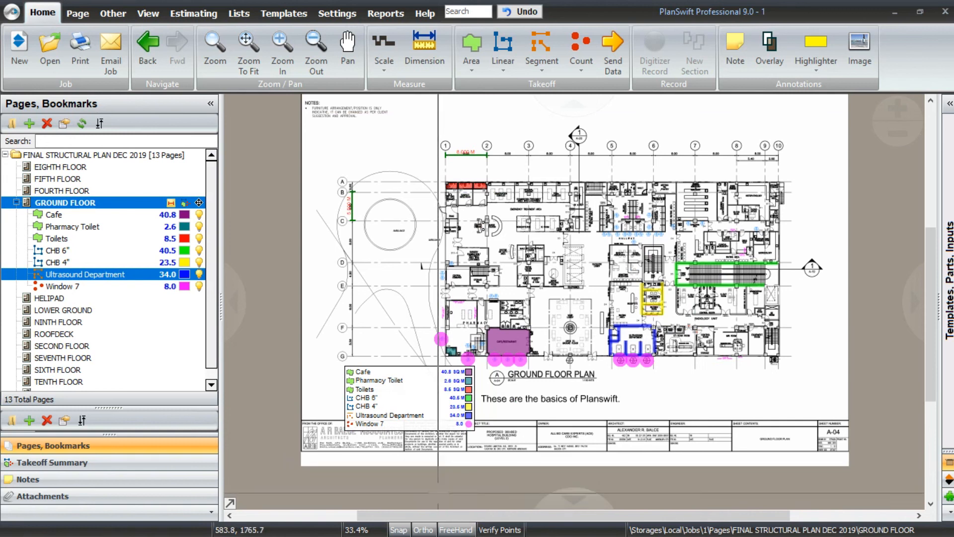
{"action": "left_click", "coordinate": [360, 526]}
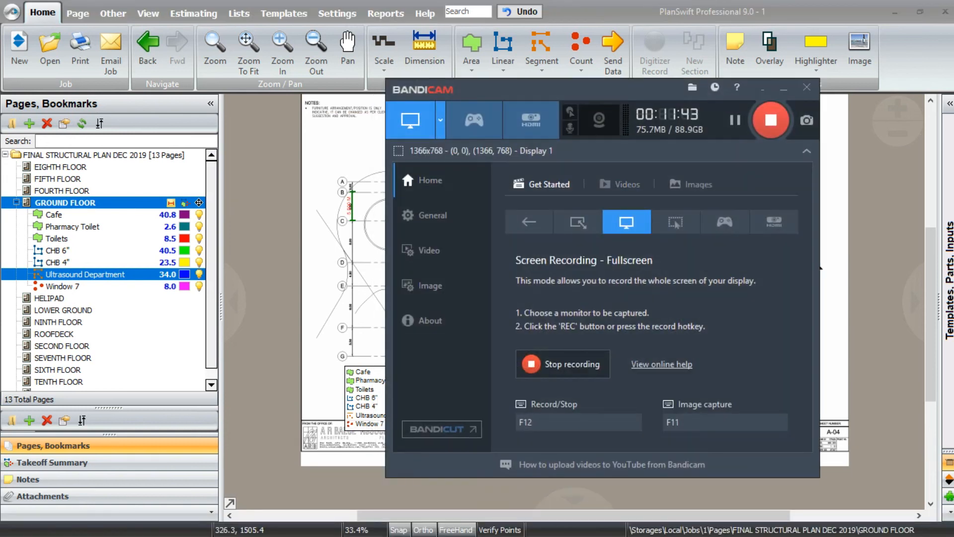